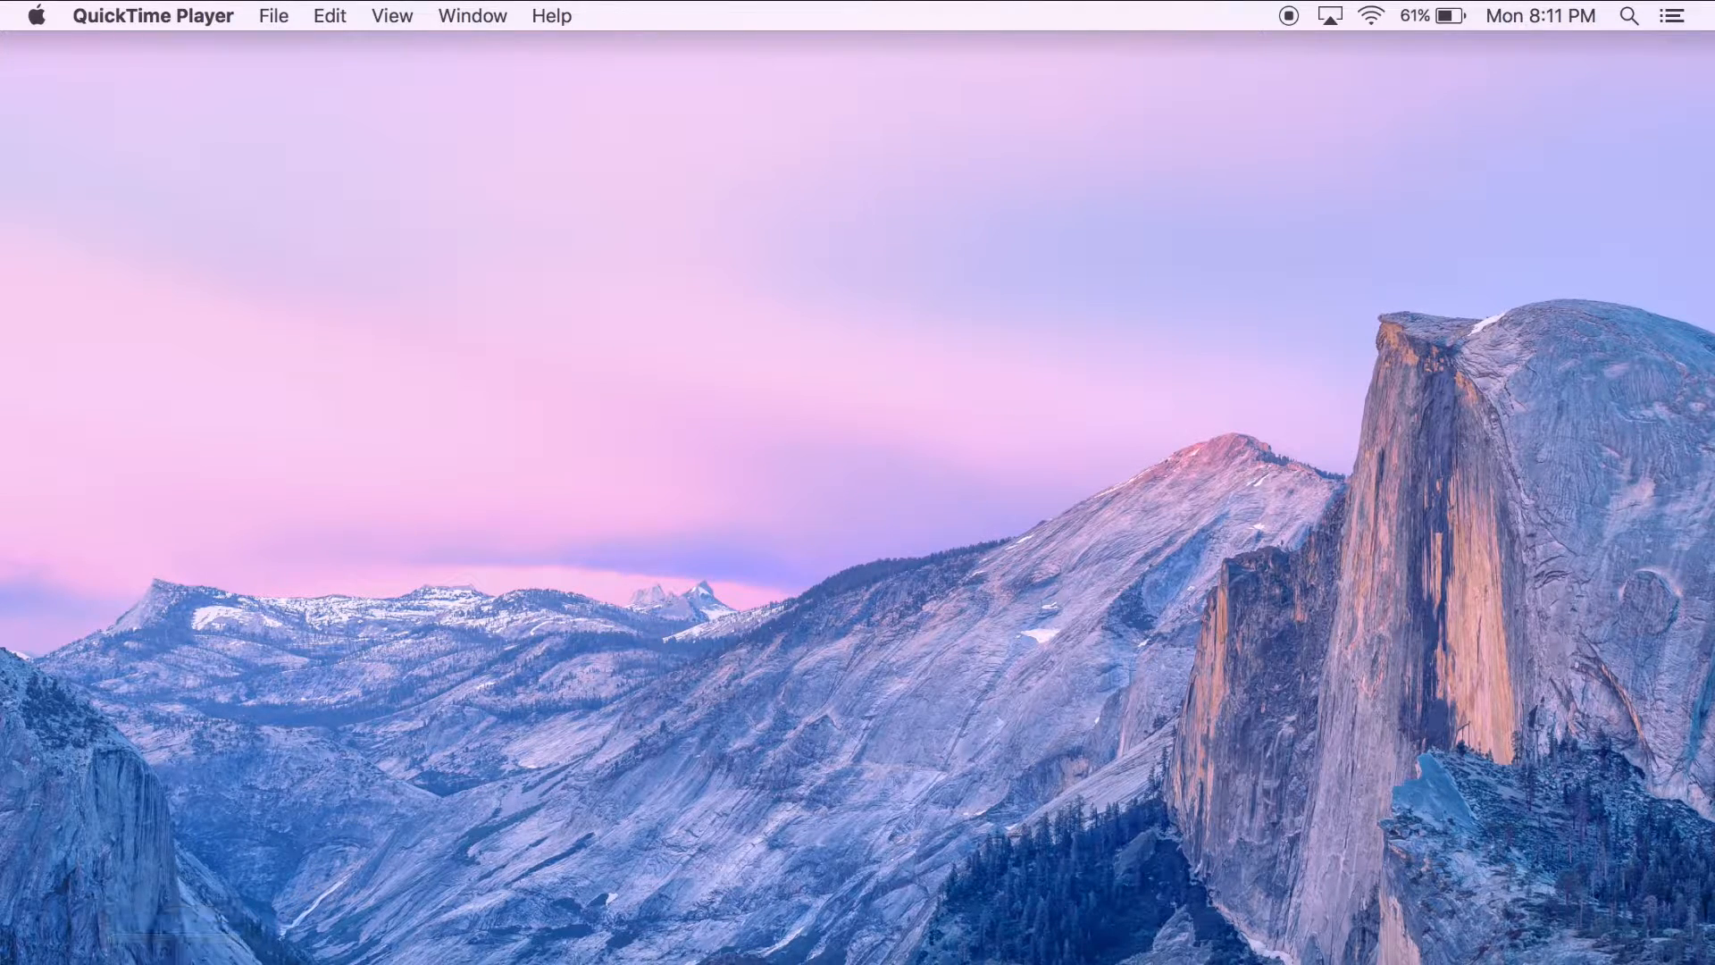
# Step: Open Keynote and create a new presentation with the White theme
pyautogui.click(167, 948)
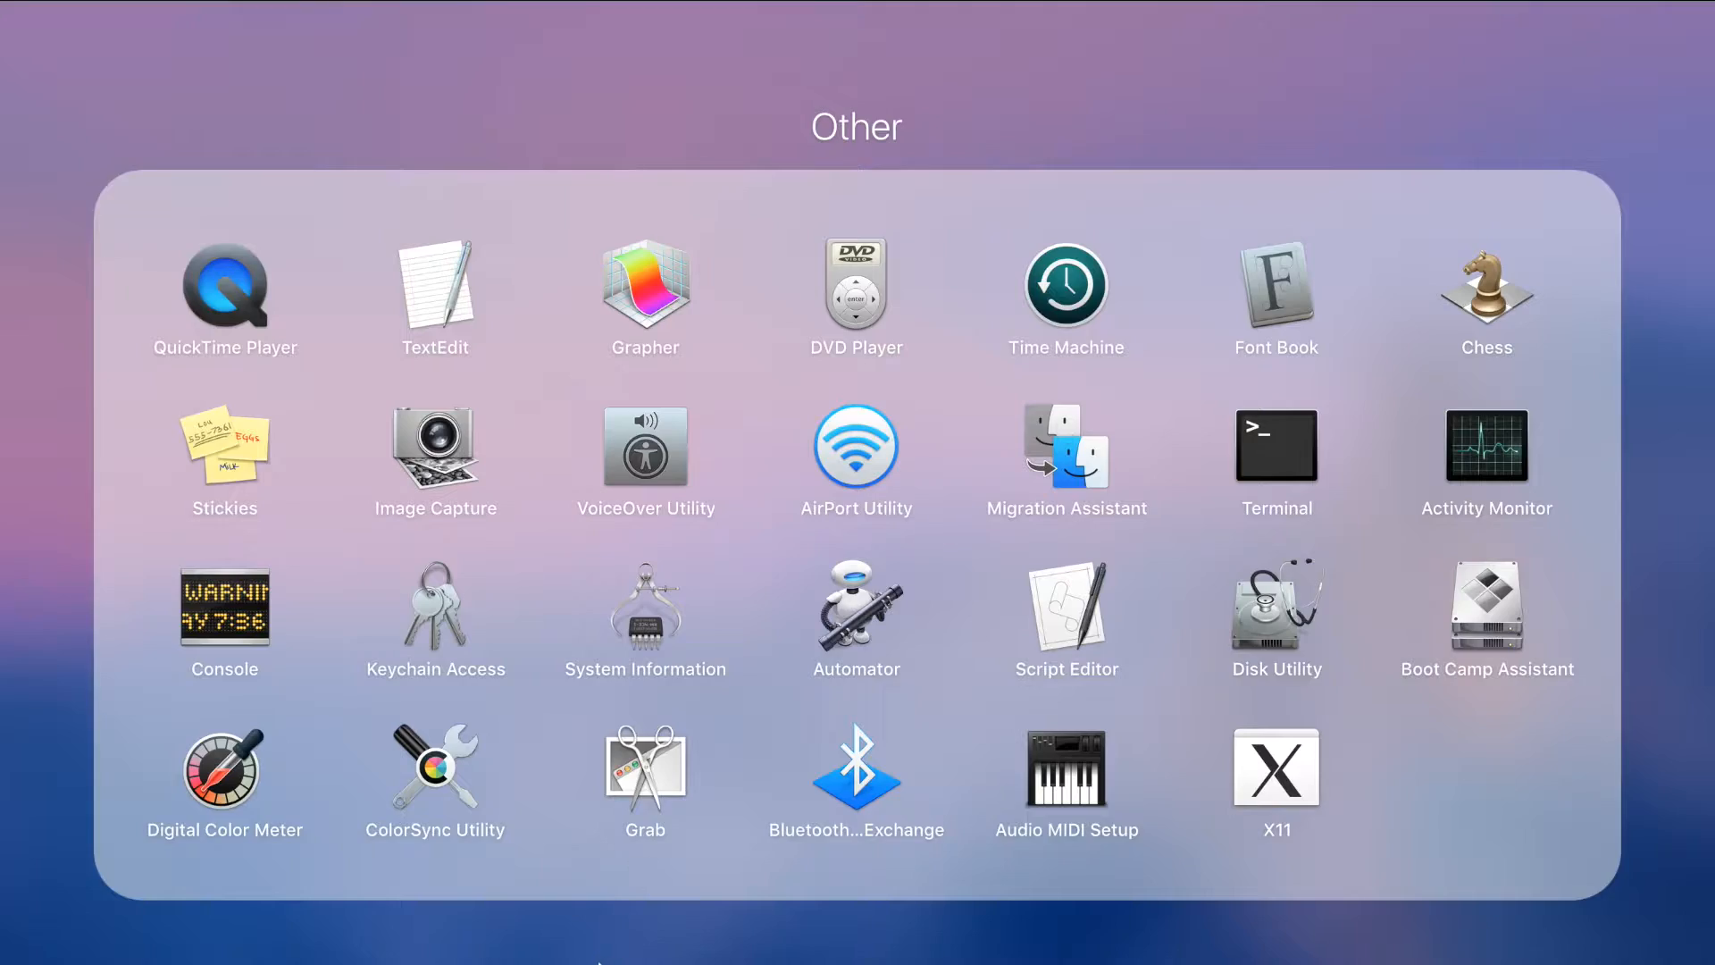
pyautogui.click(599, 960)
pyautogui.click(823, 629)
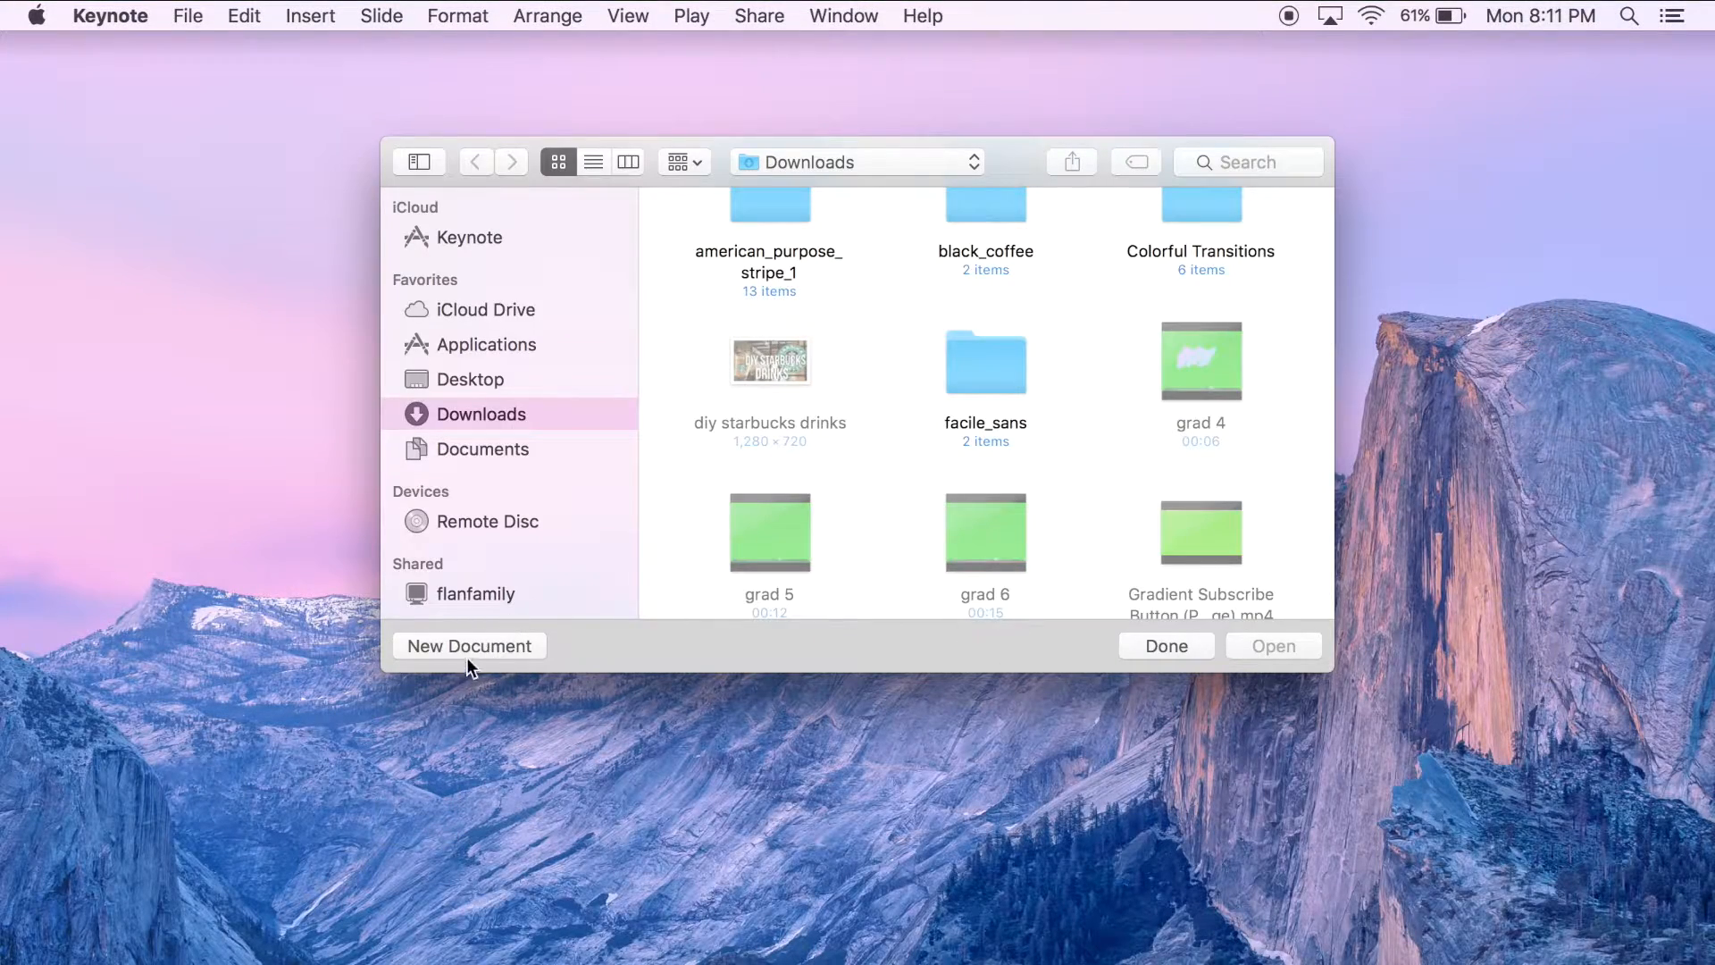
pyautogui.click(466, 650)
pyautogui.doubleClick(785, 276)
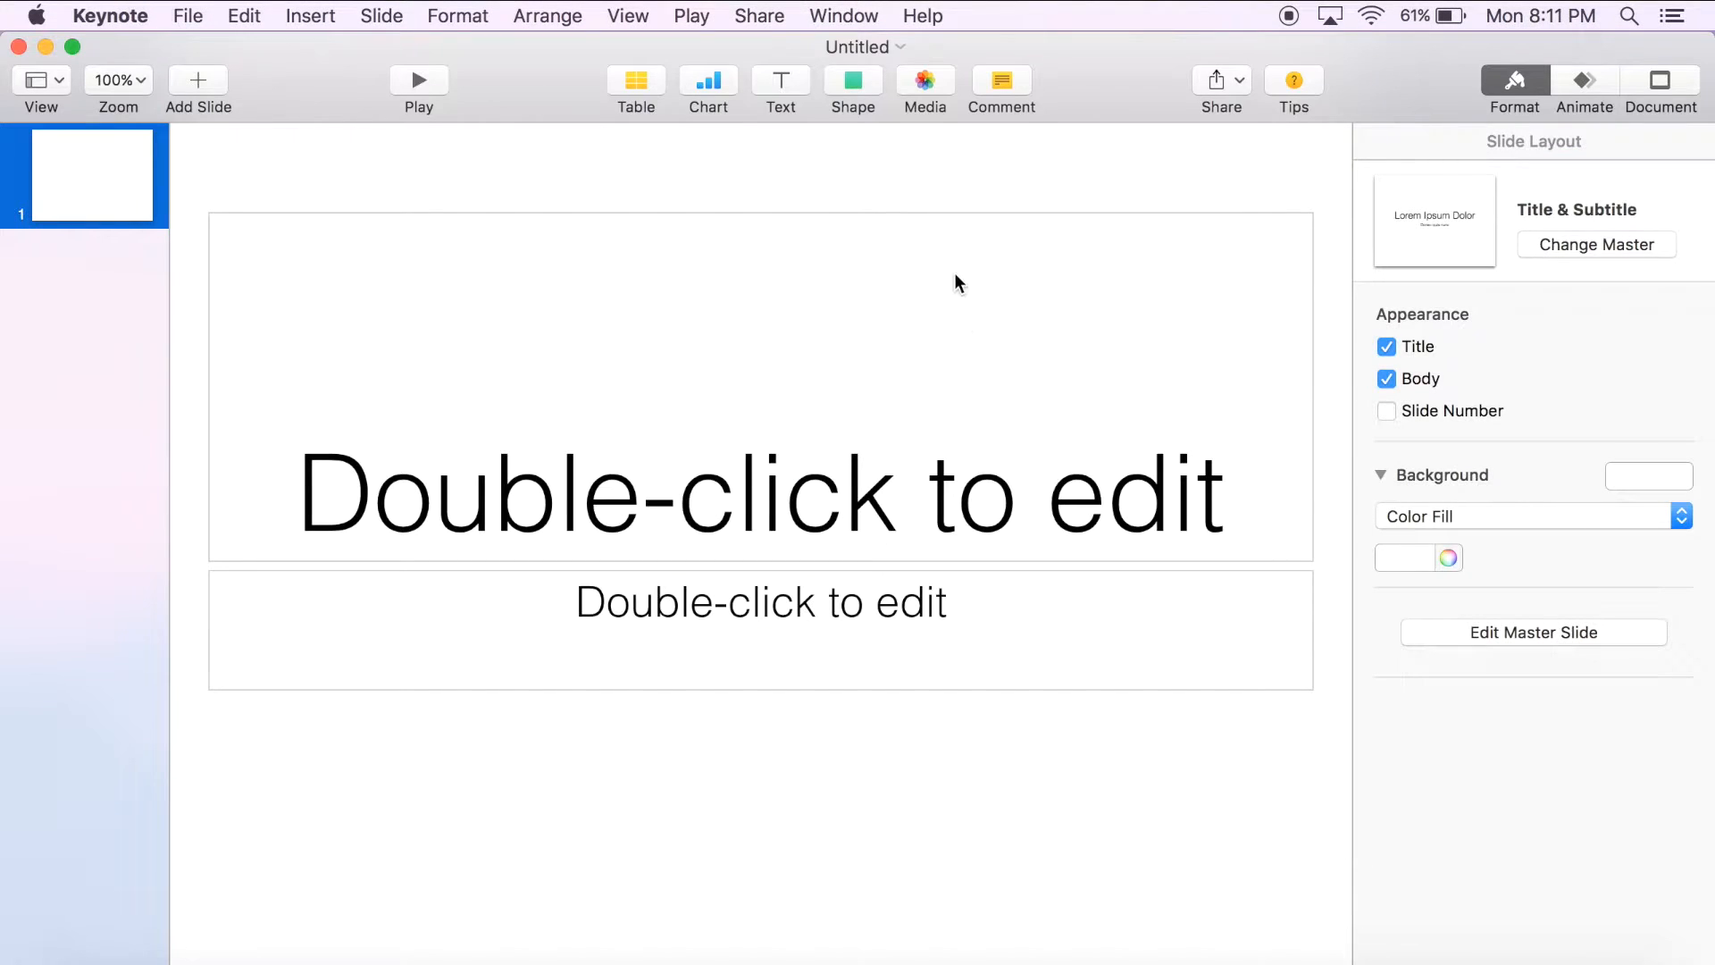
# Step: Delete the title and subtitle placeholders from the first slide
pyautogui.click(957, 326)
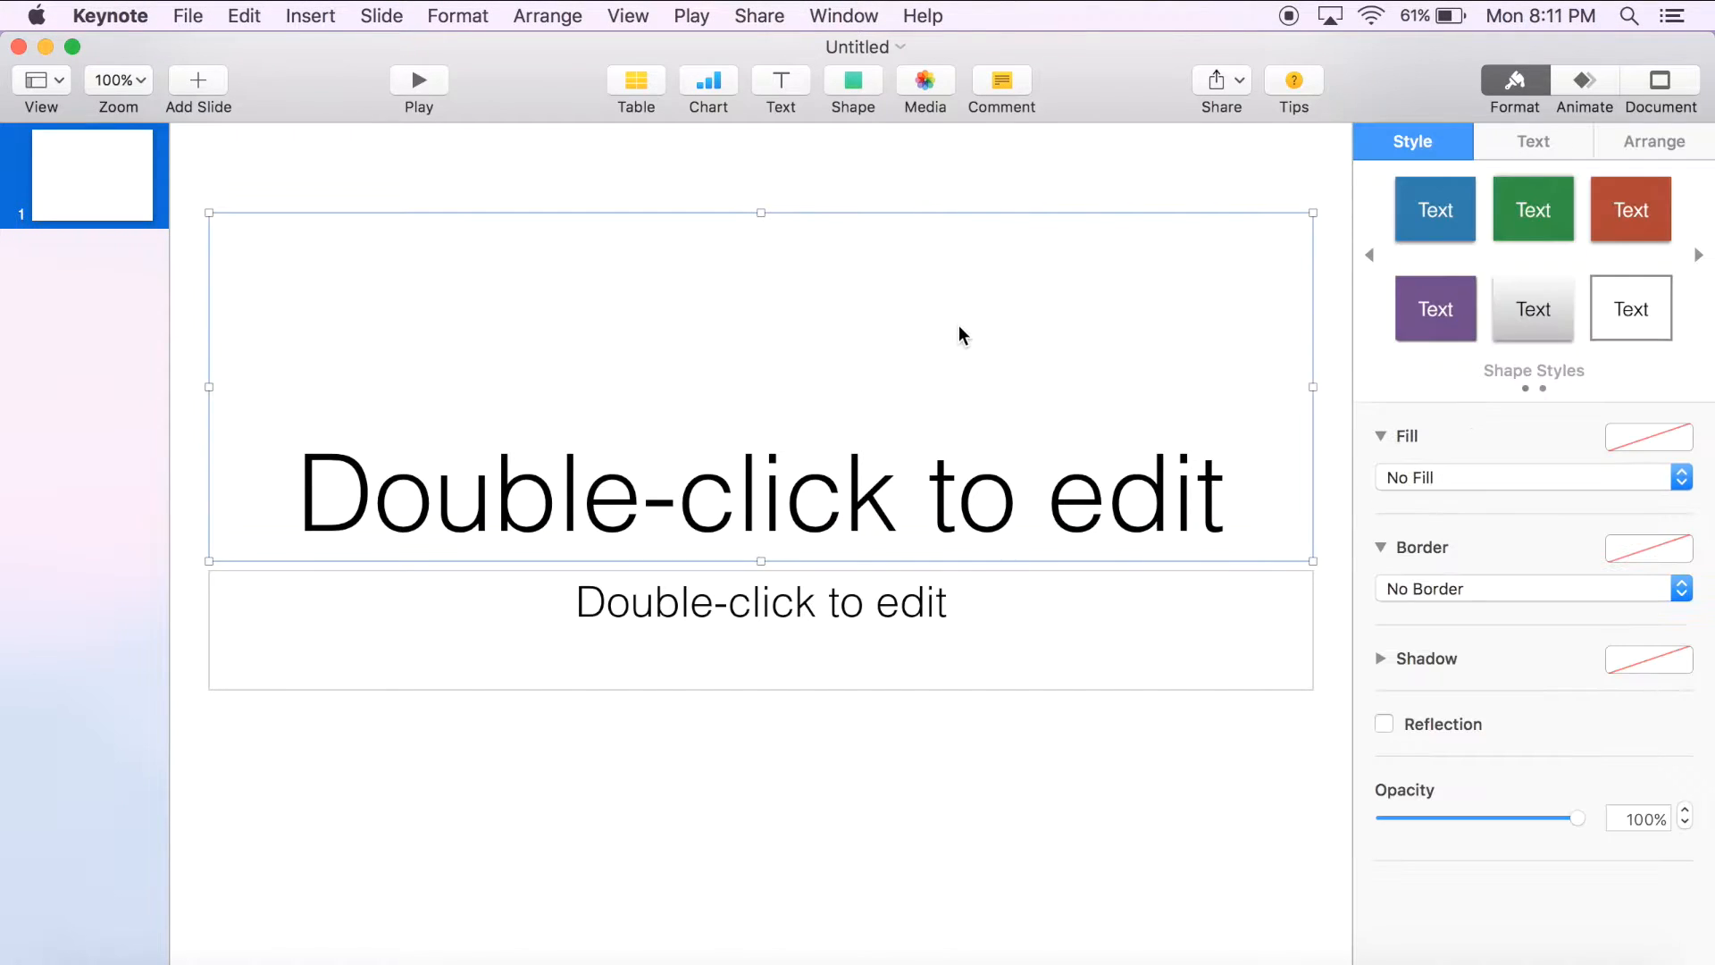
pyautogui.press('Delete')
pyautogui.click(994, 597)
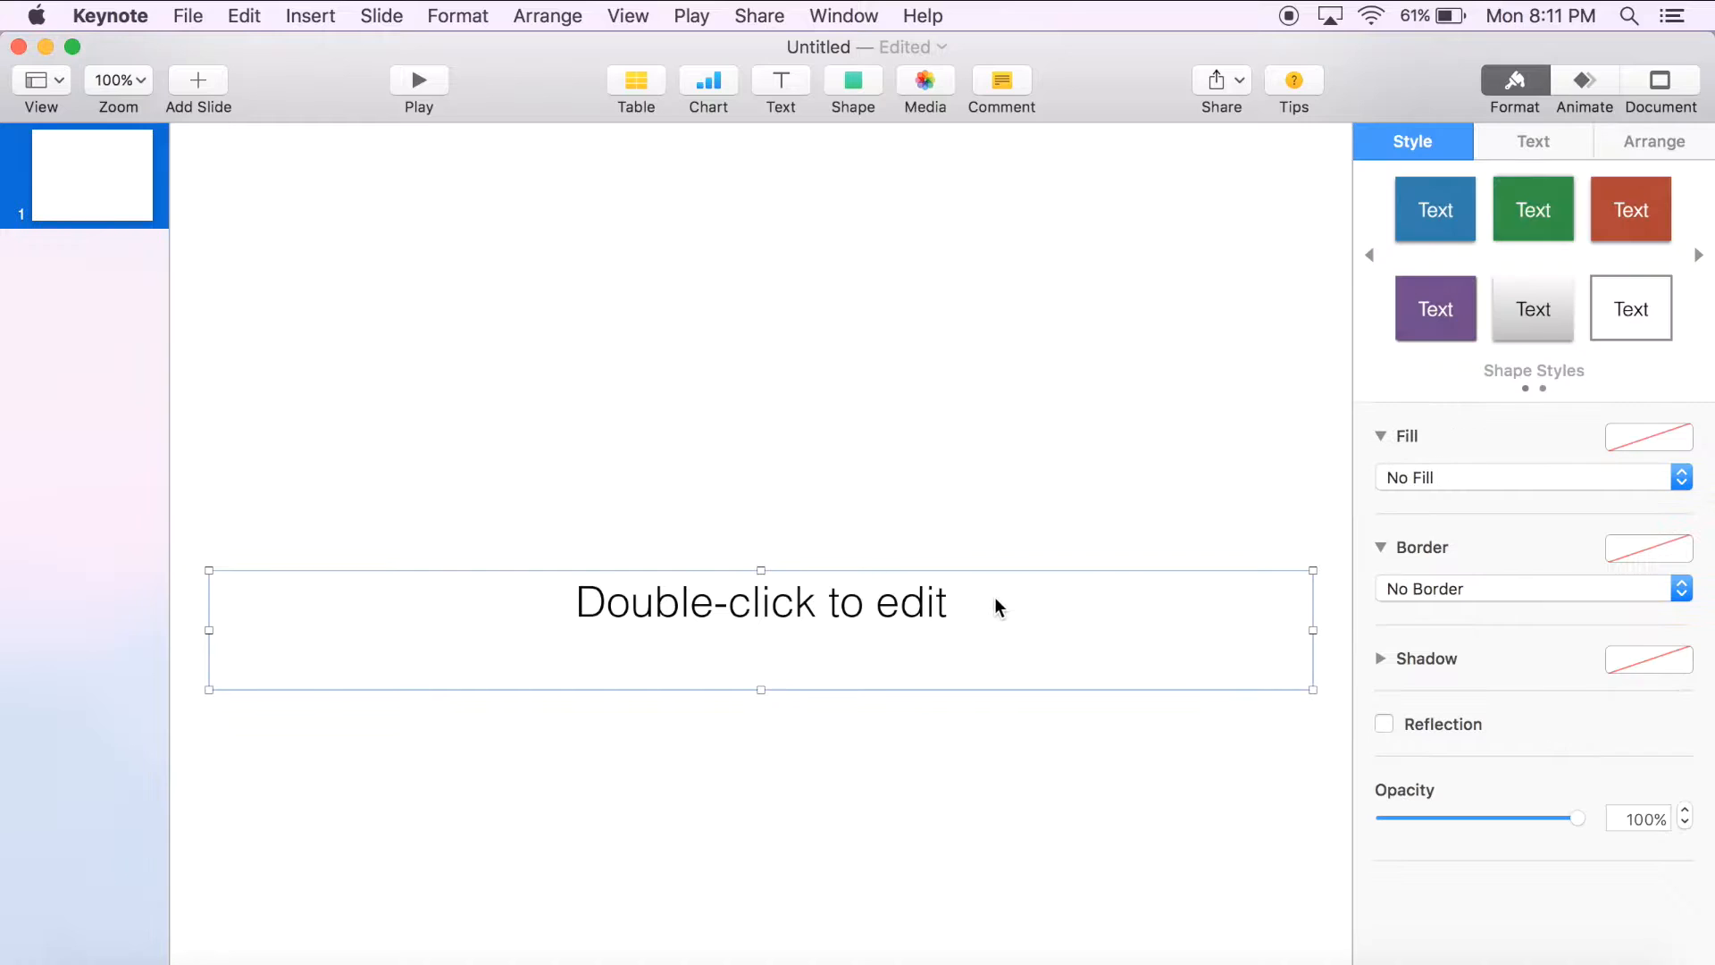
pyautogui.press('Delete')
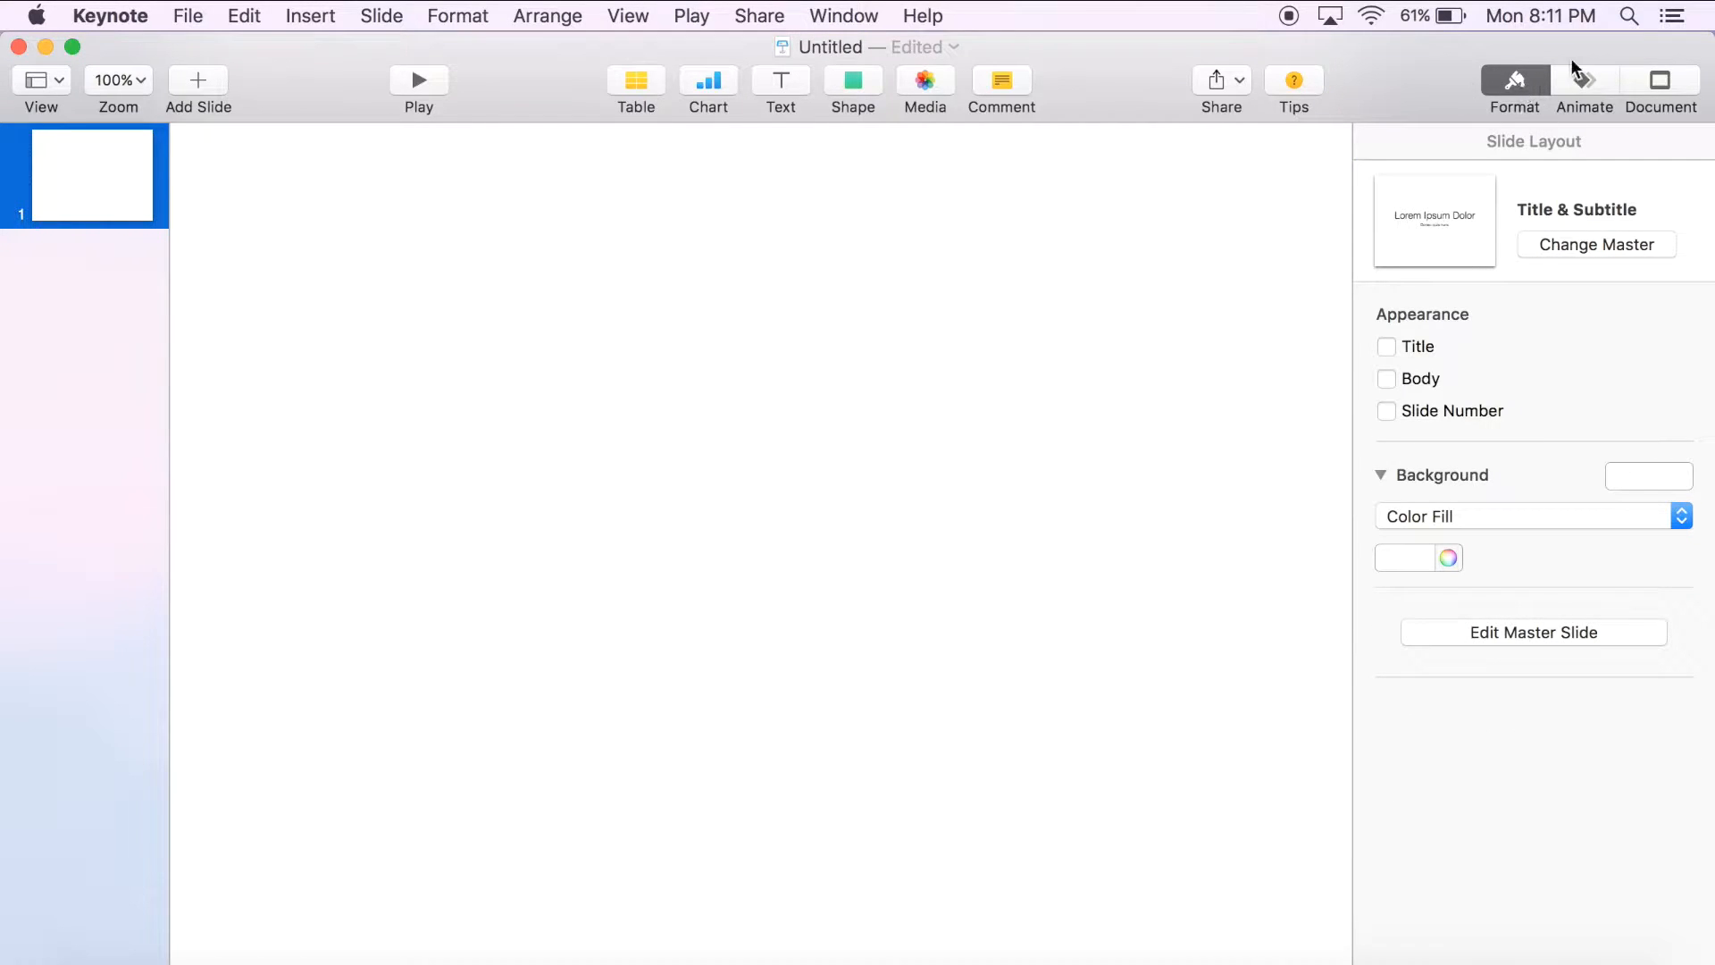
# Step: Set a custom slide size of 1280 pts wide by 720 pts high
pyautogui.click(1667, 87)
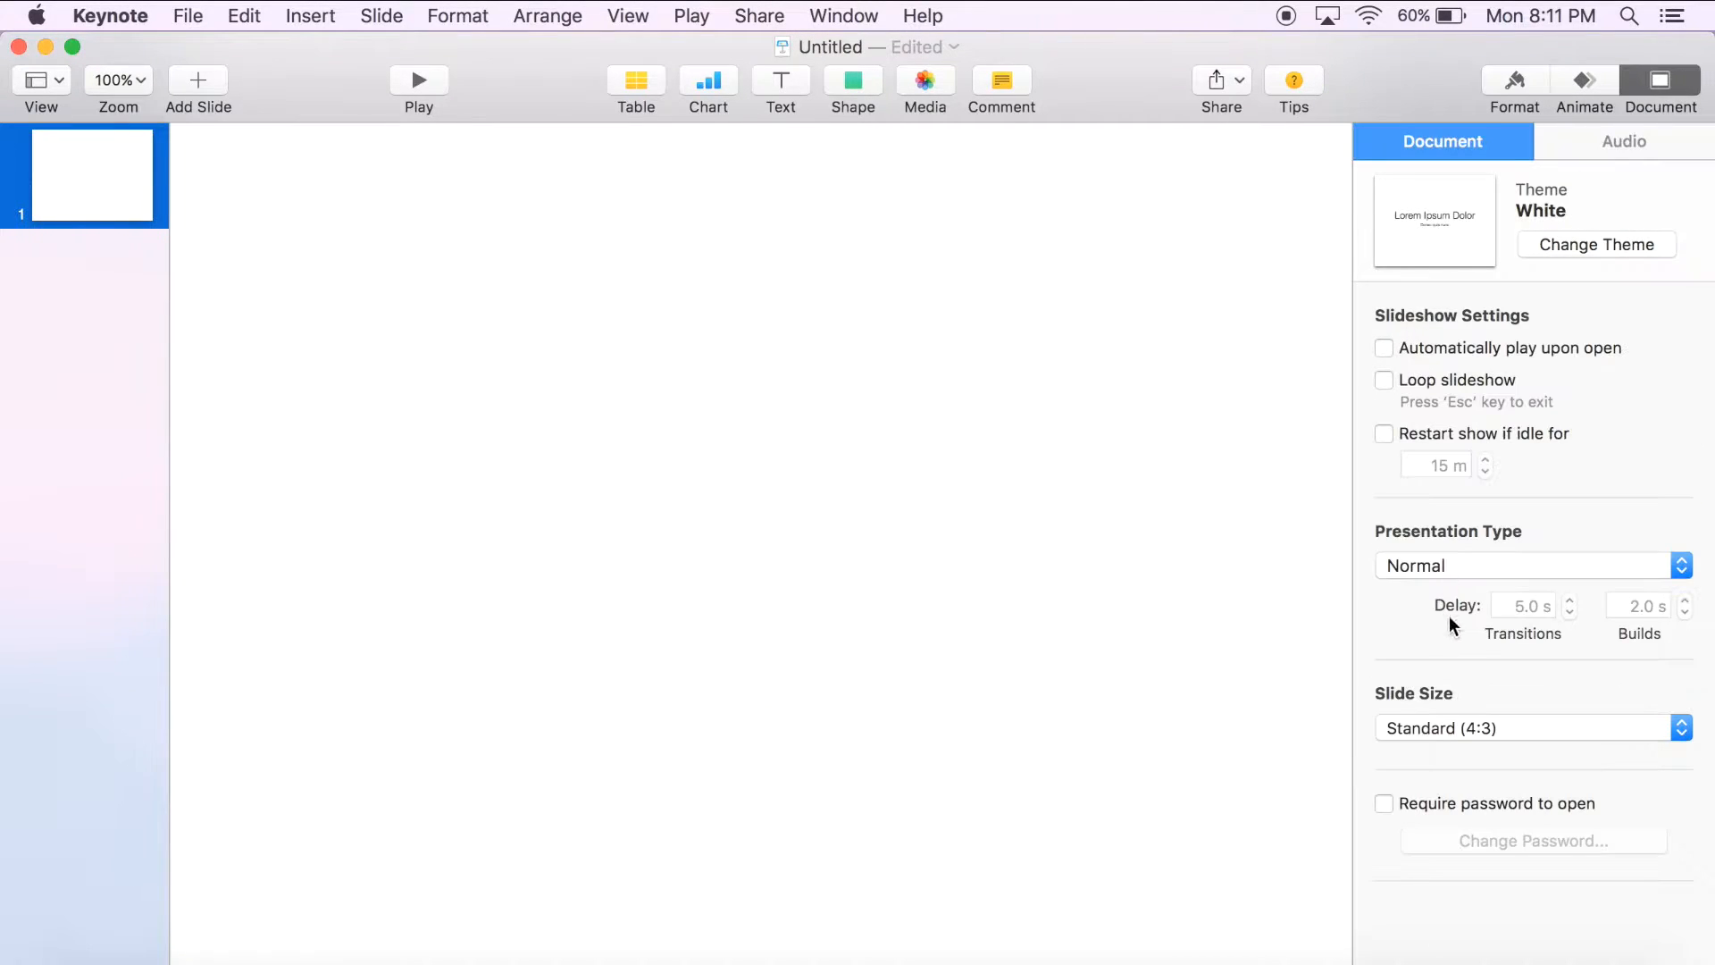
pyautogui.click(1433, 727)
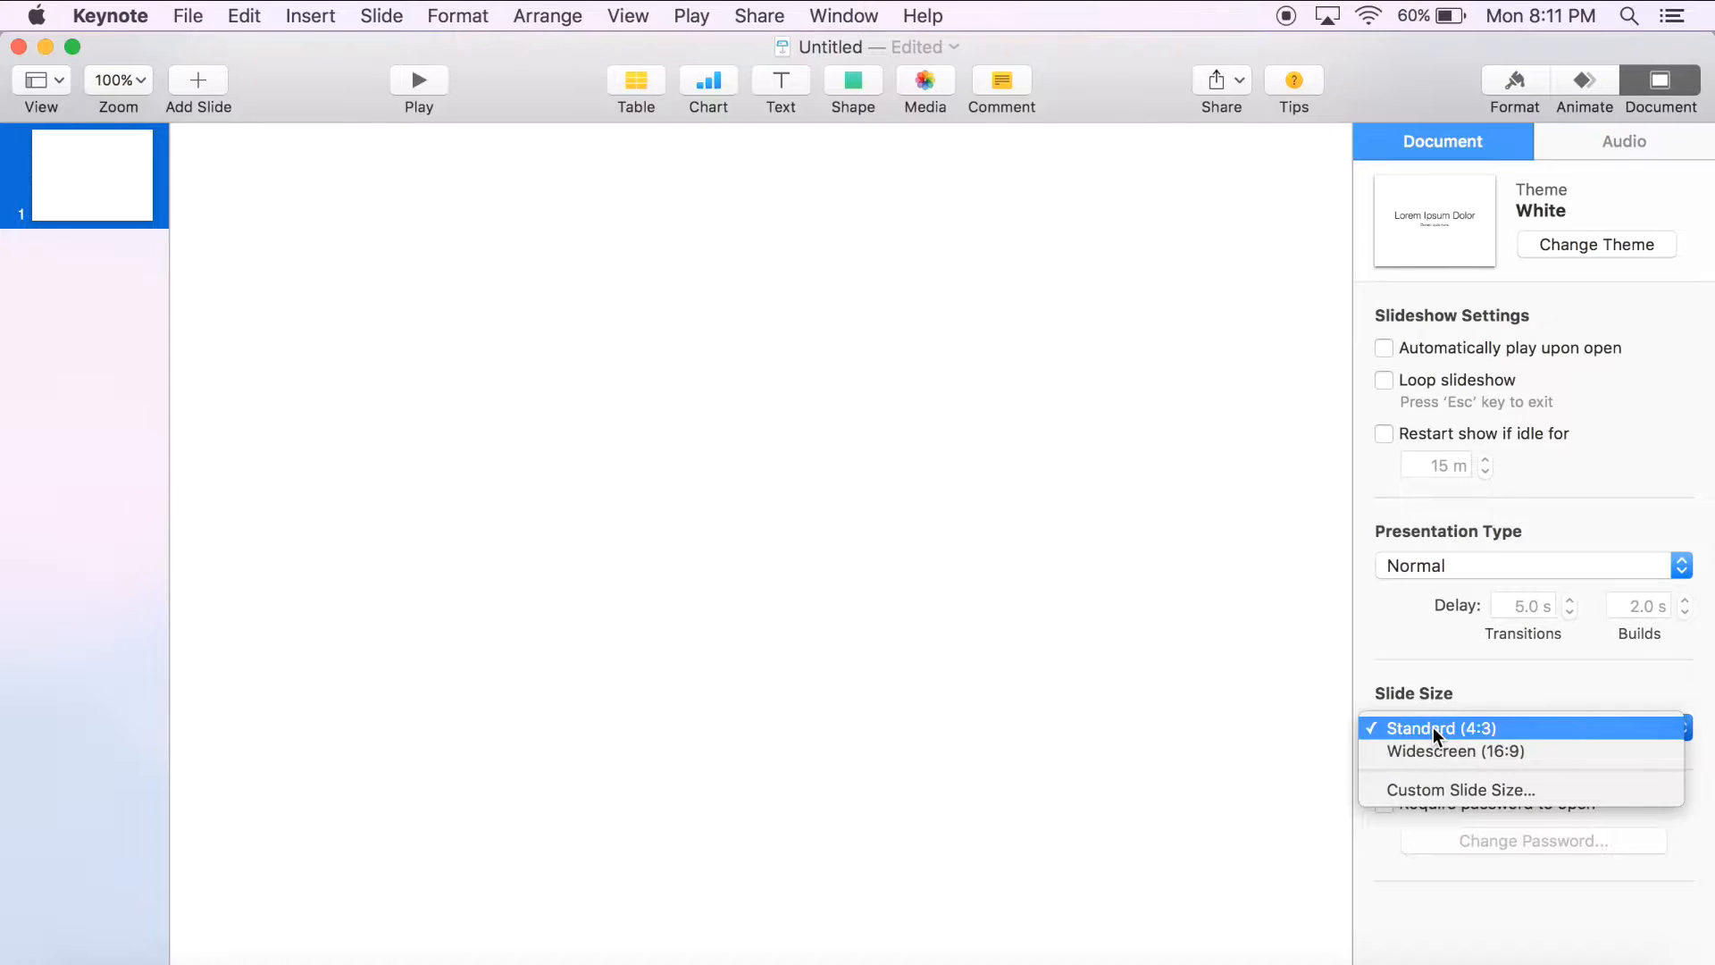
pyautogui.click(1463, 787)
pyautogui.press('BackSpace')
pyautogui.write('1280')
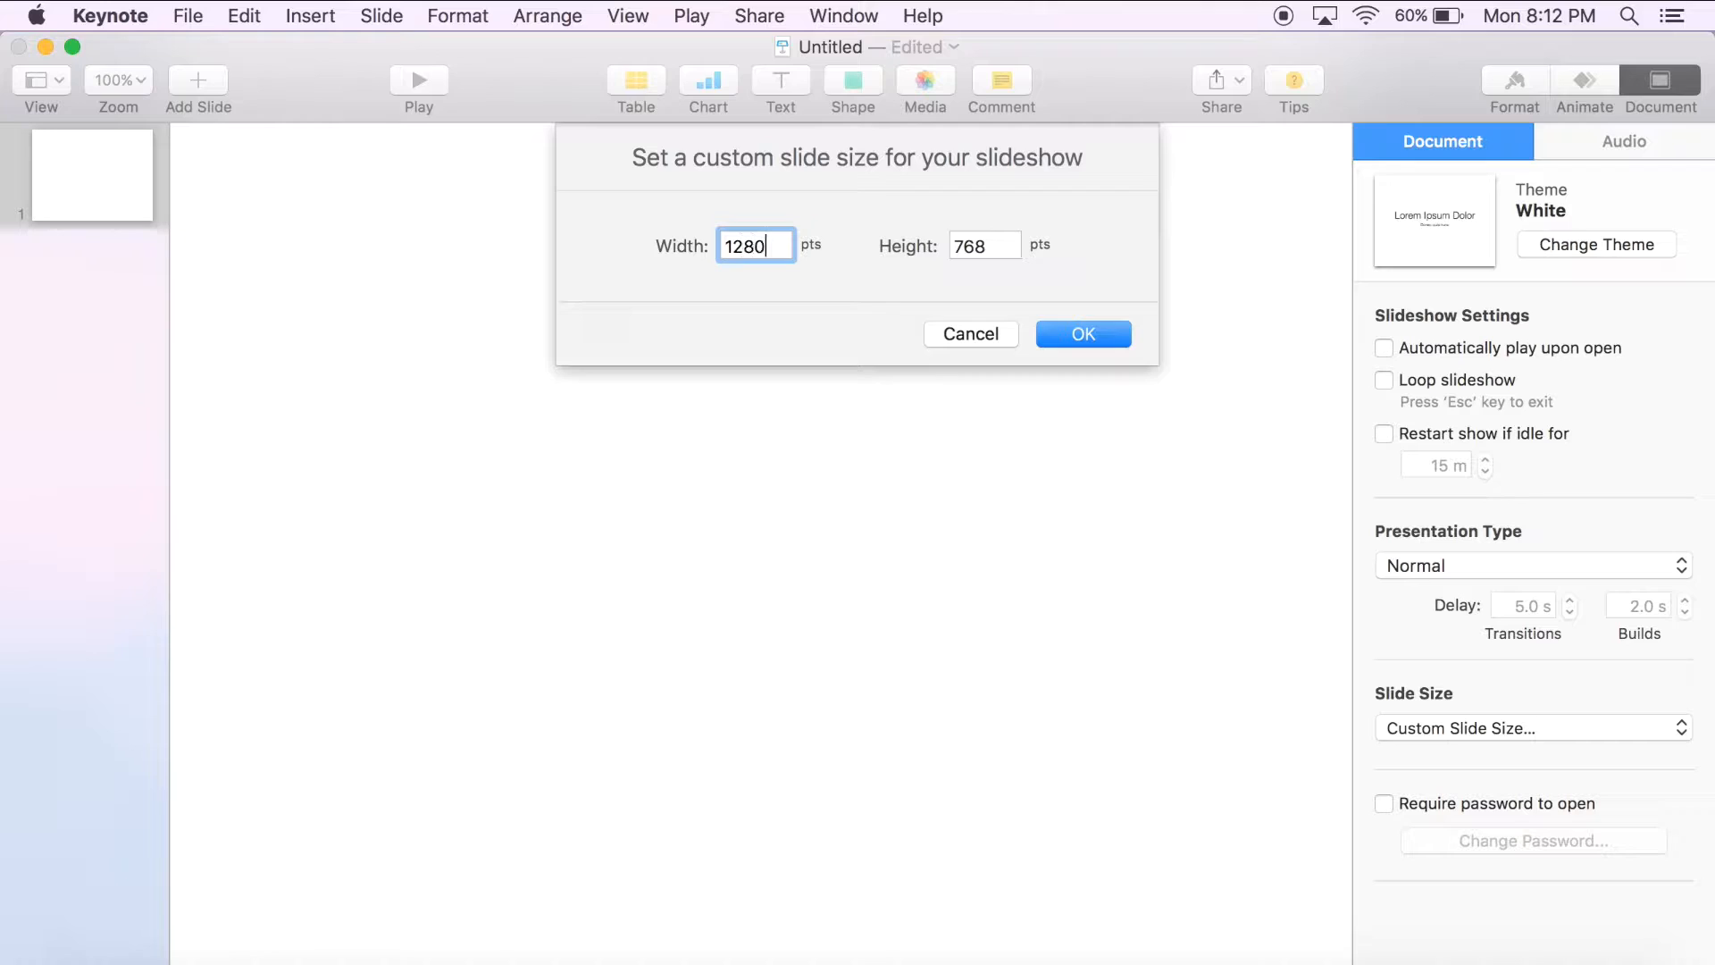
pyautogui.click(998, 236)
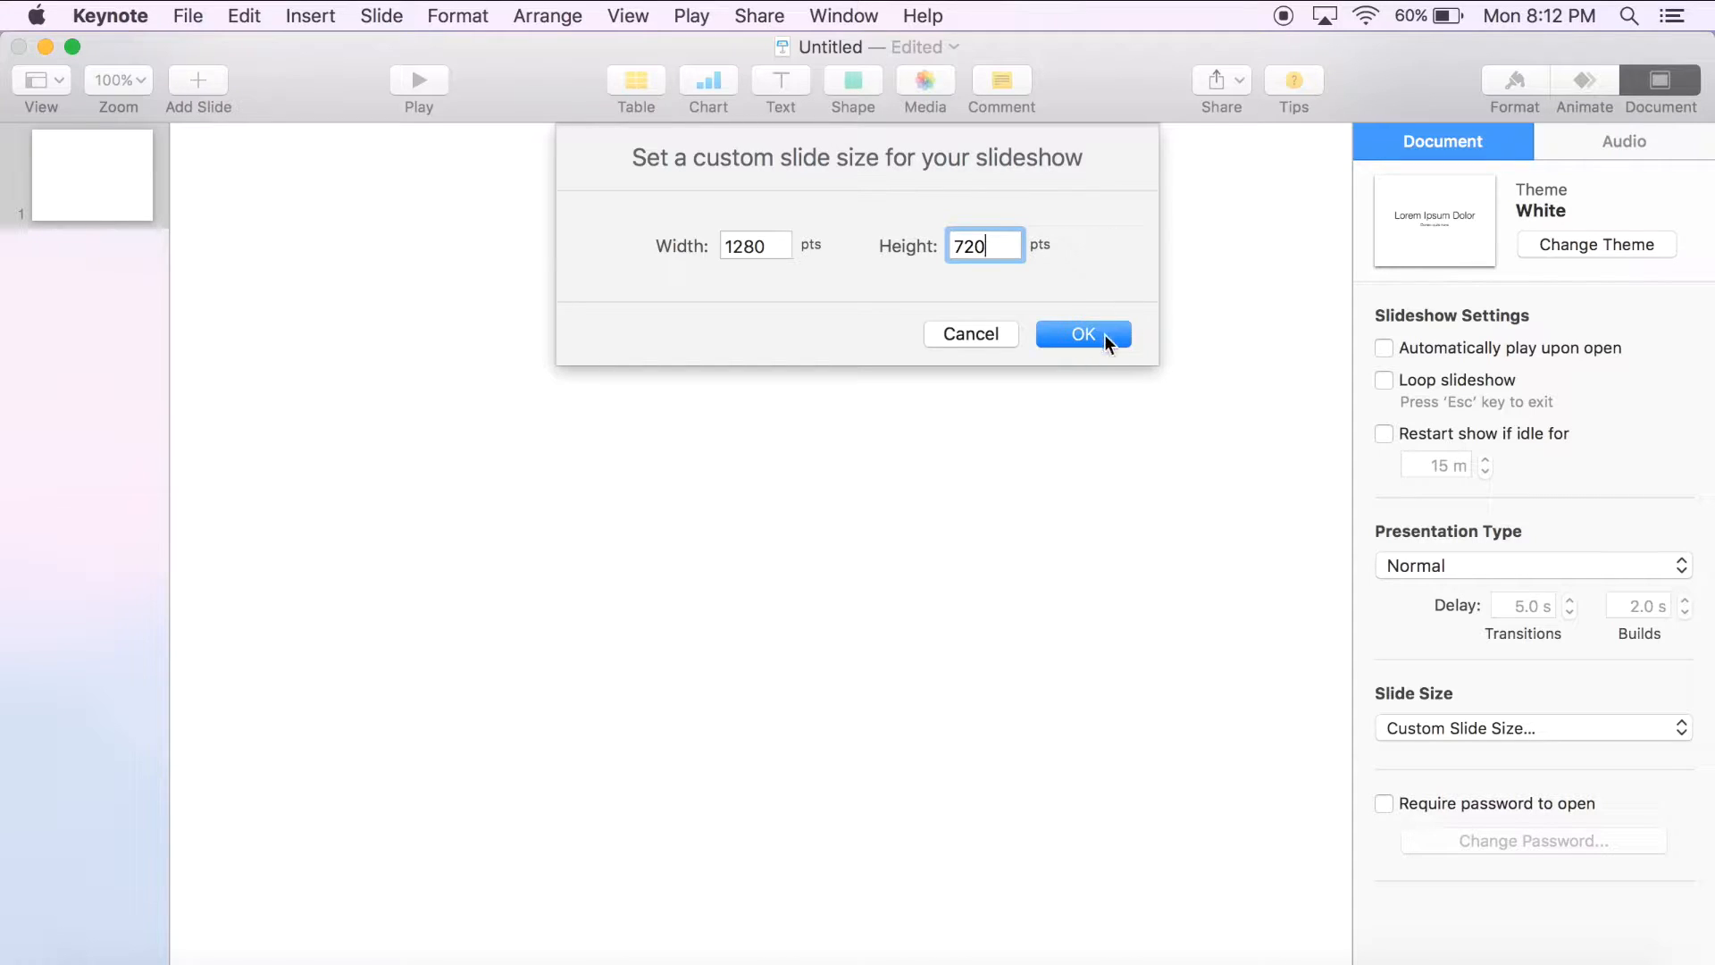
pyautogui.click(1107, 333)
# Step: Switch to Safari and search Google Images for "tumblr gradient"
pyautogui.click(238, 962)
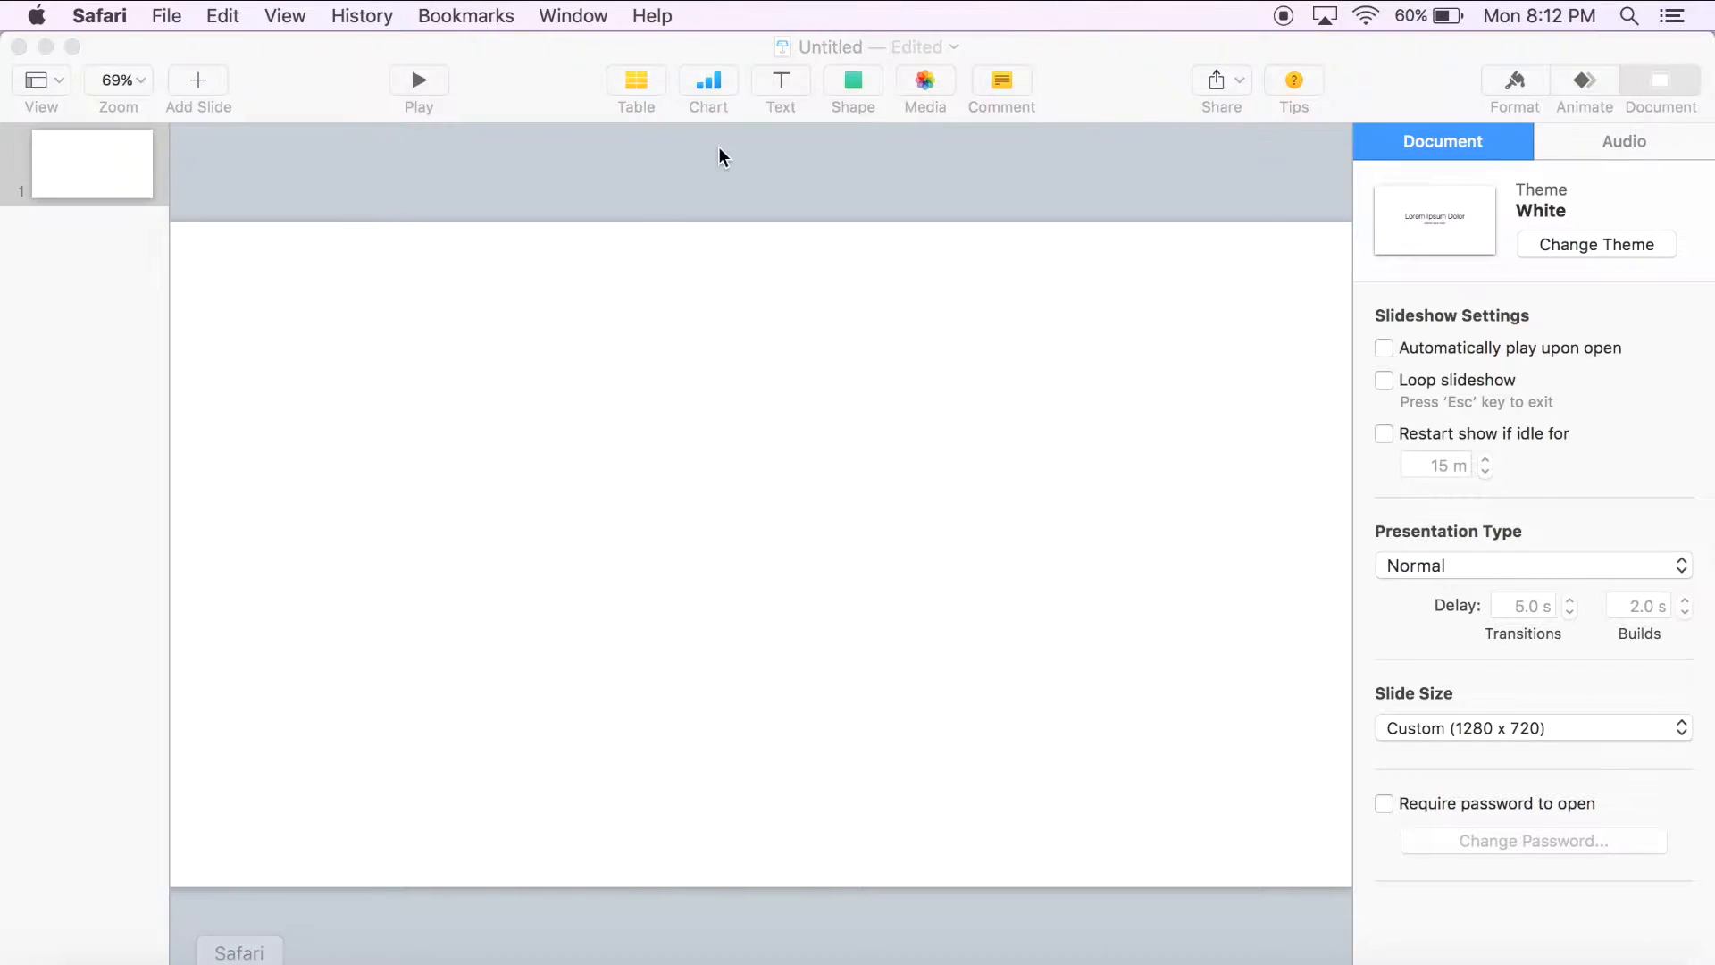
pyautogui.click(1334, 196)
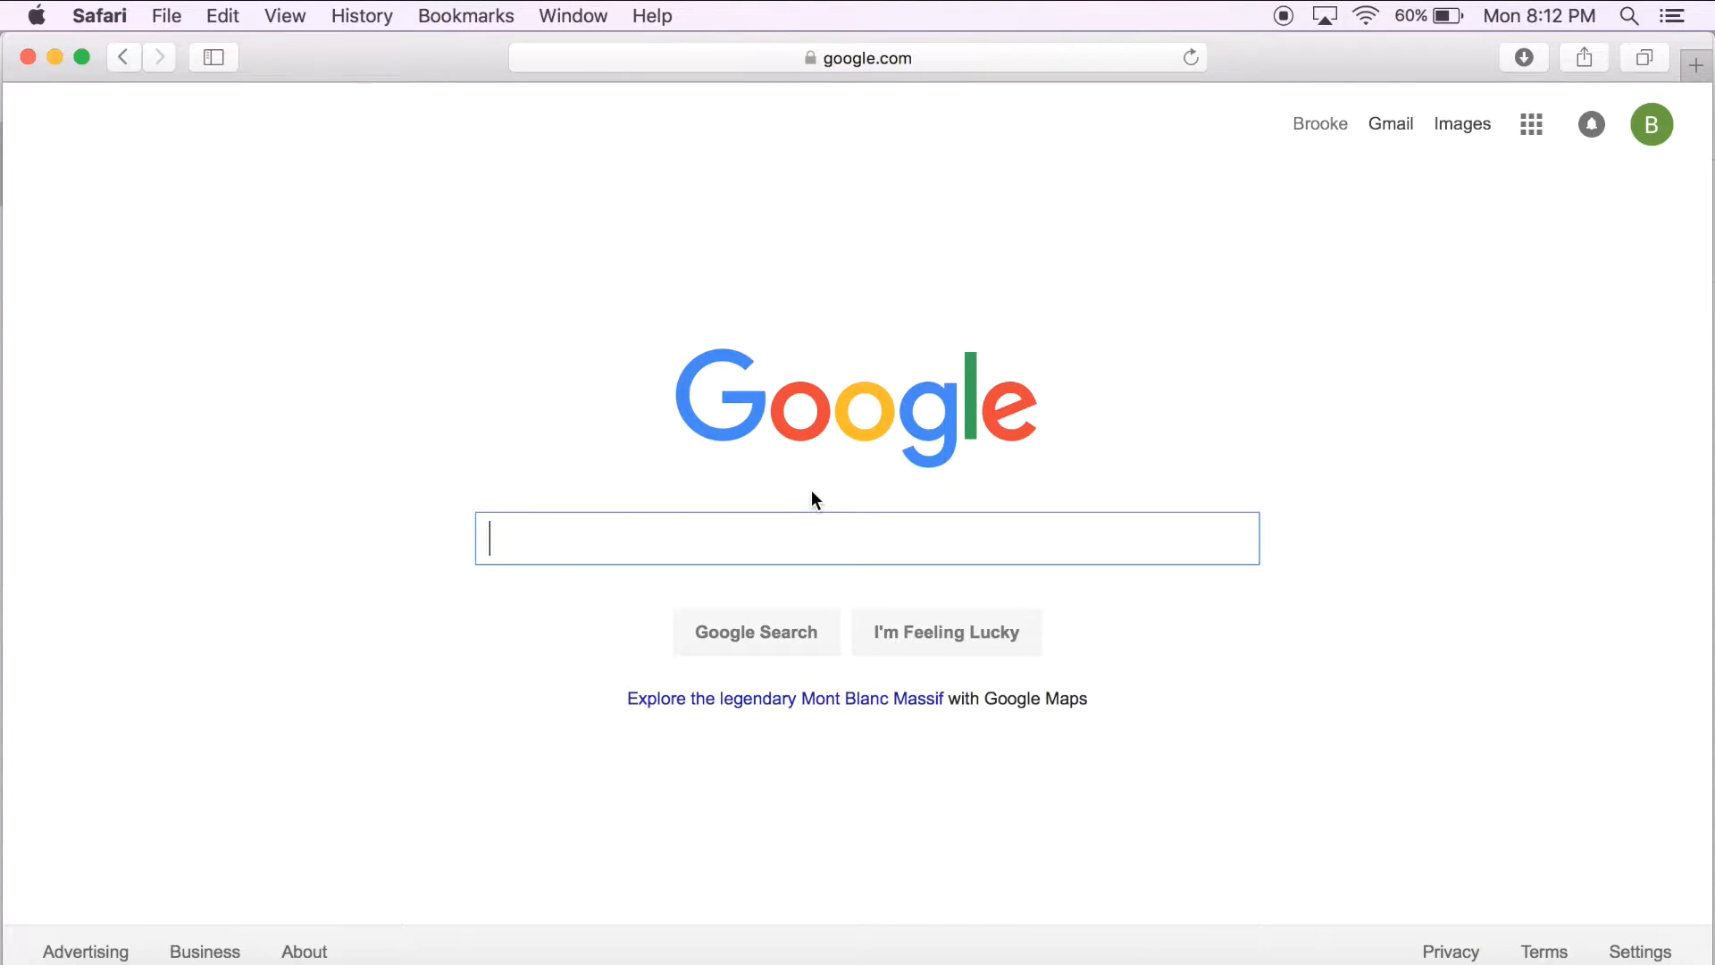
pyautogui.write('g')
pyautogui.press('BackSpace')
pyautogui.write('tumb')
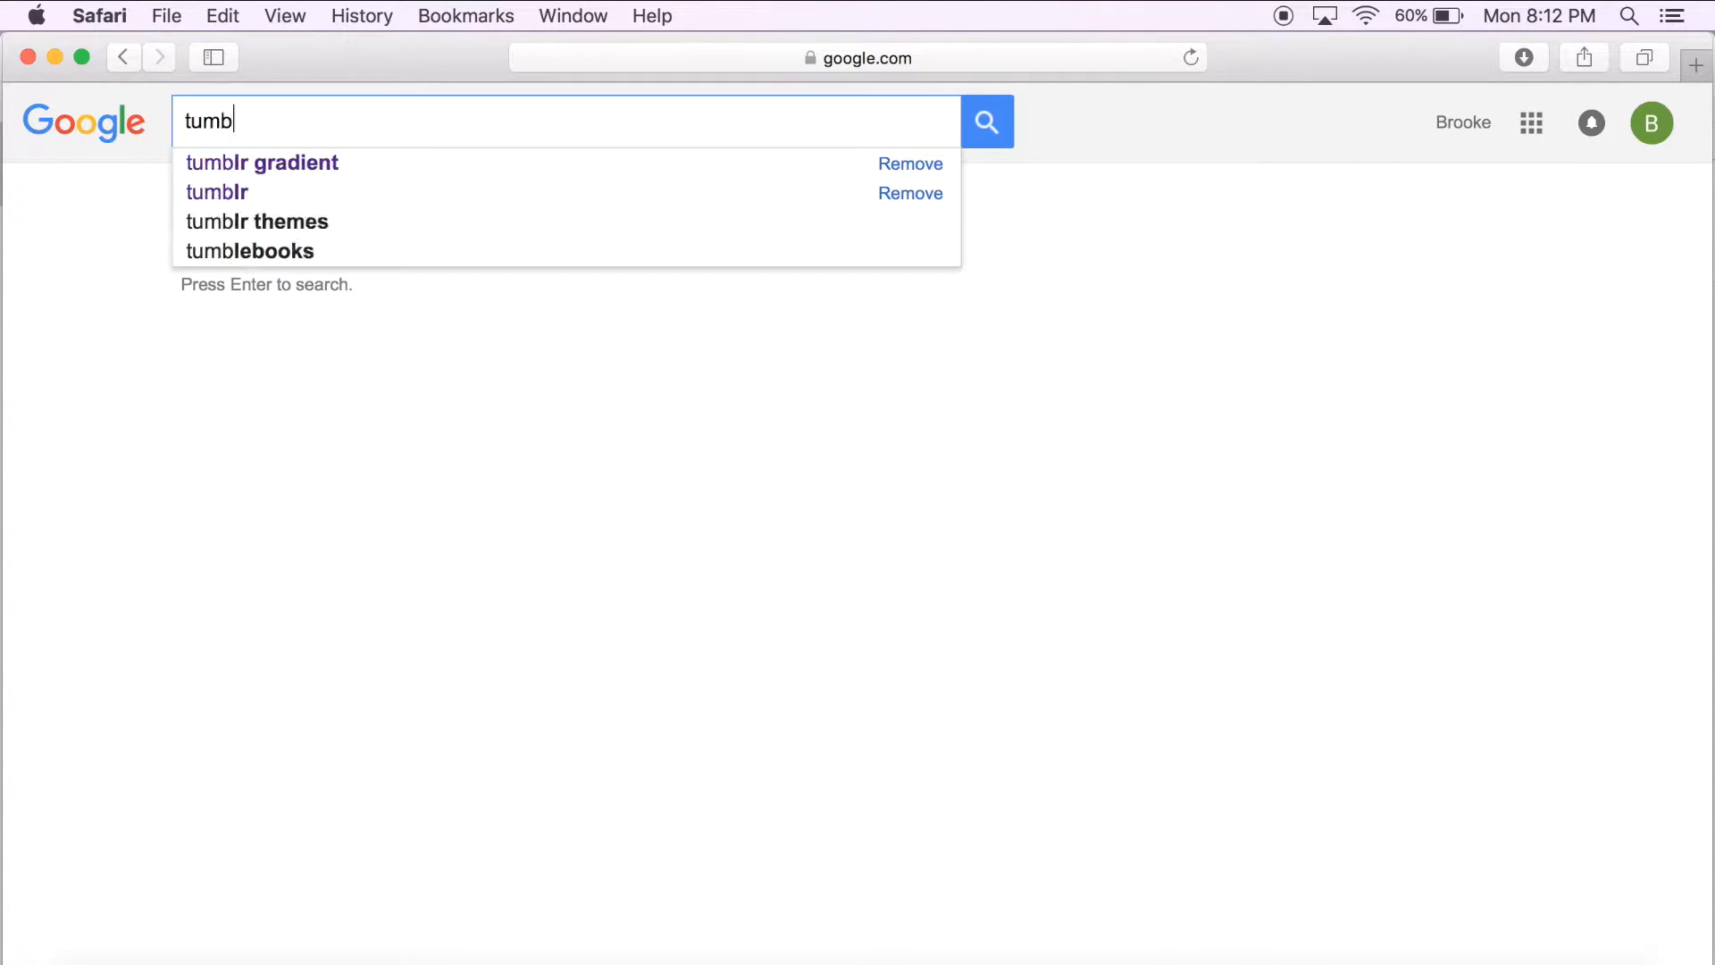
pyautogui.write('lr gradient')
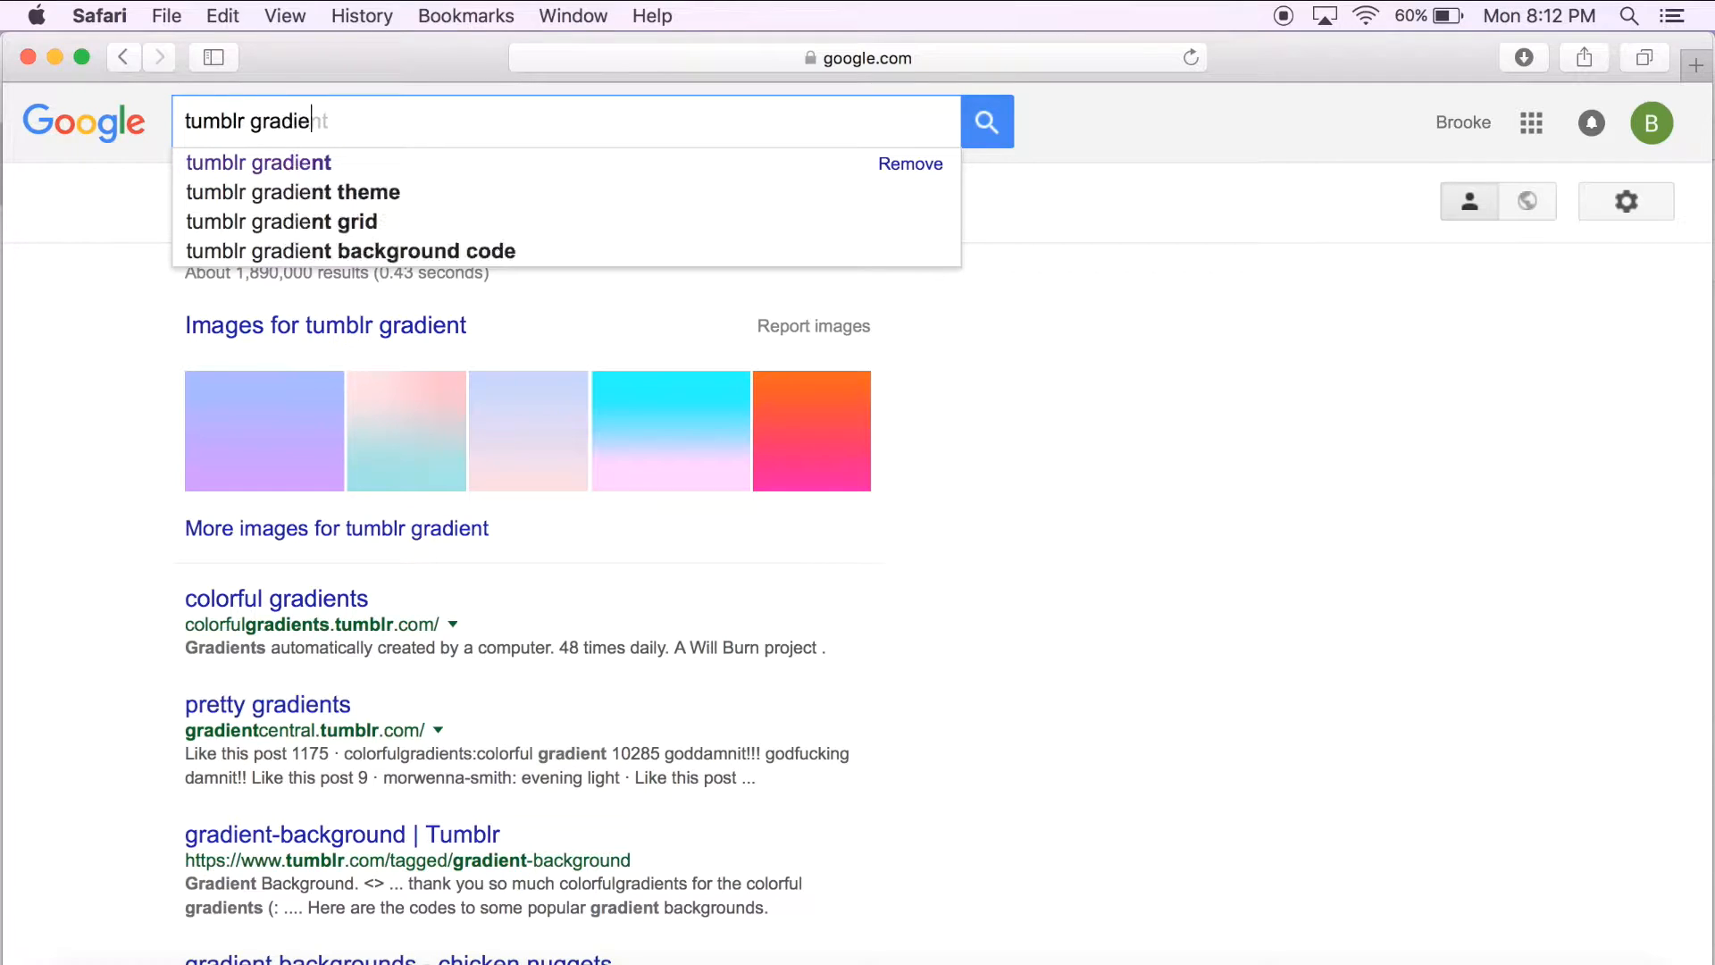
pyautogui.press('Return')
pyautogui.click(308, 198)
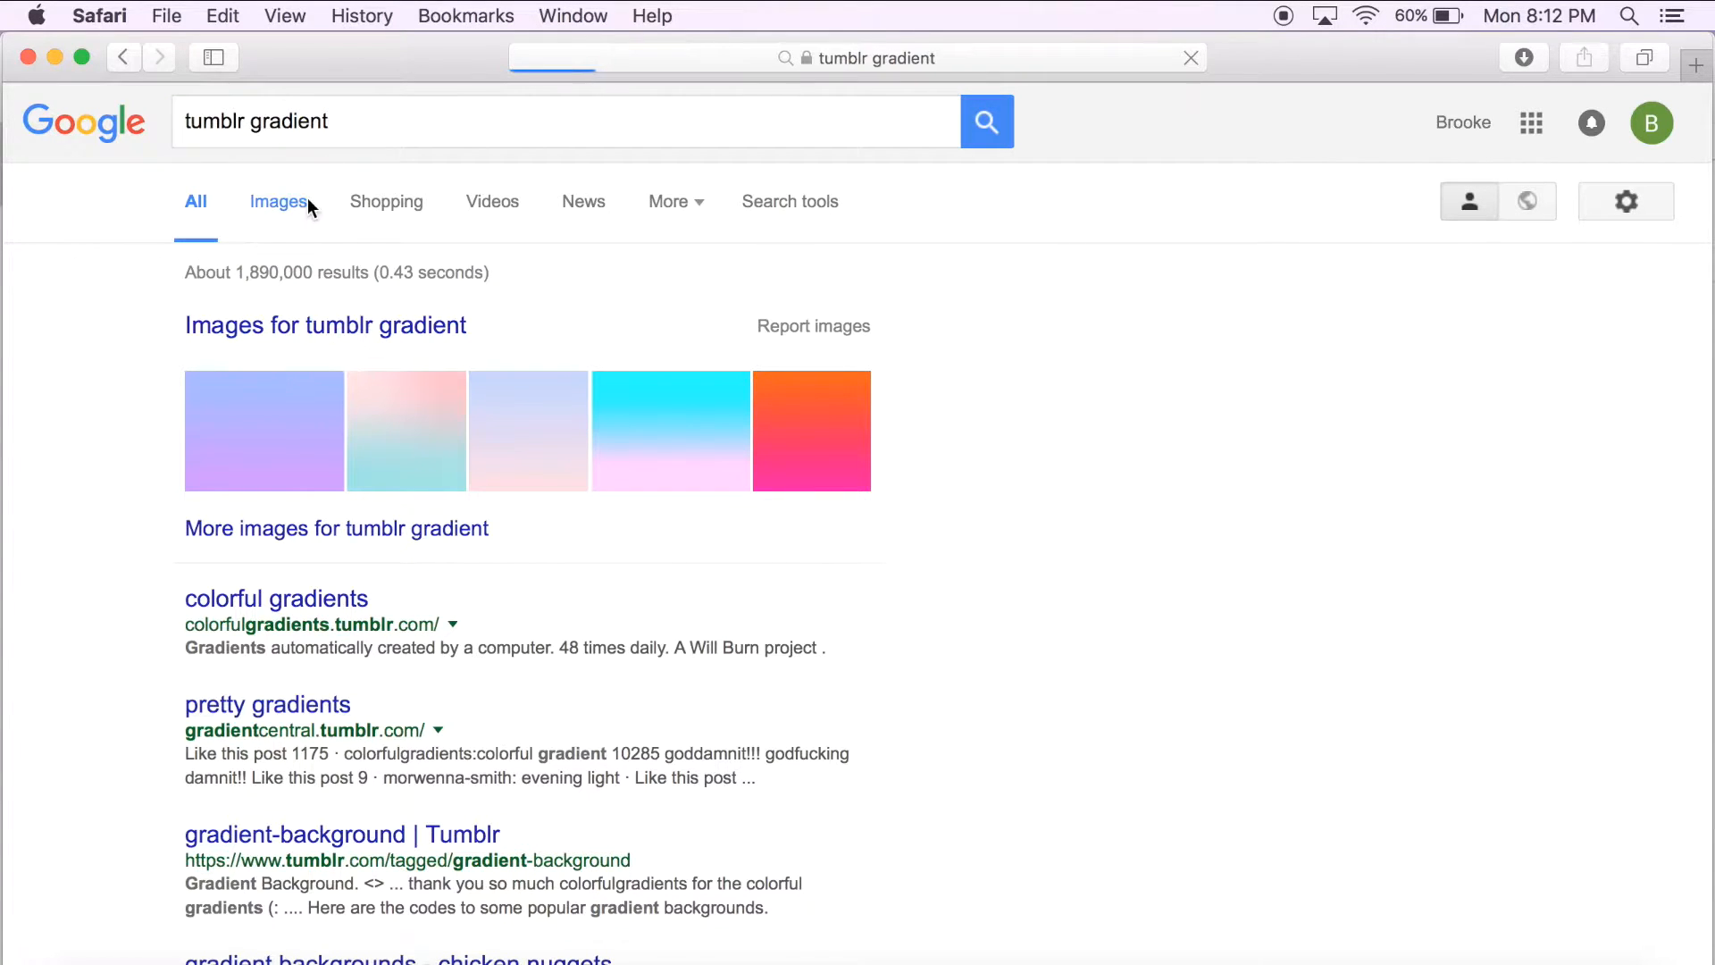
# Step: Open the blue-to-purple gradient from the image results at full size, save it to Downloads, and close the browser window
pyautogui.scroll(-5, 578, 501)
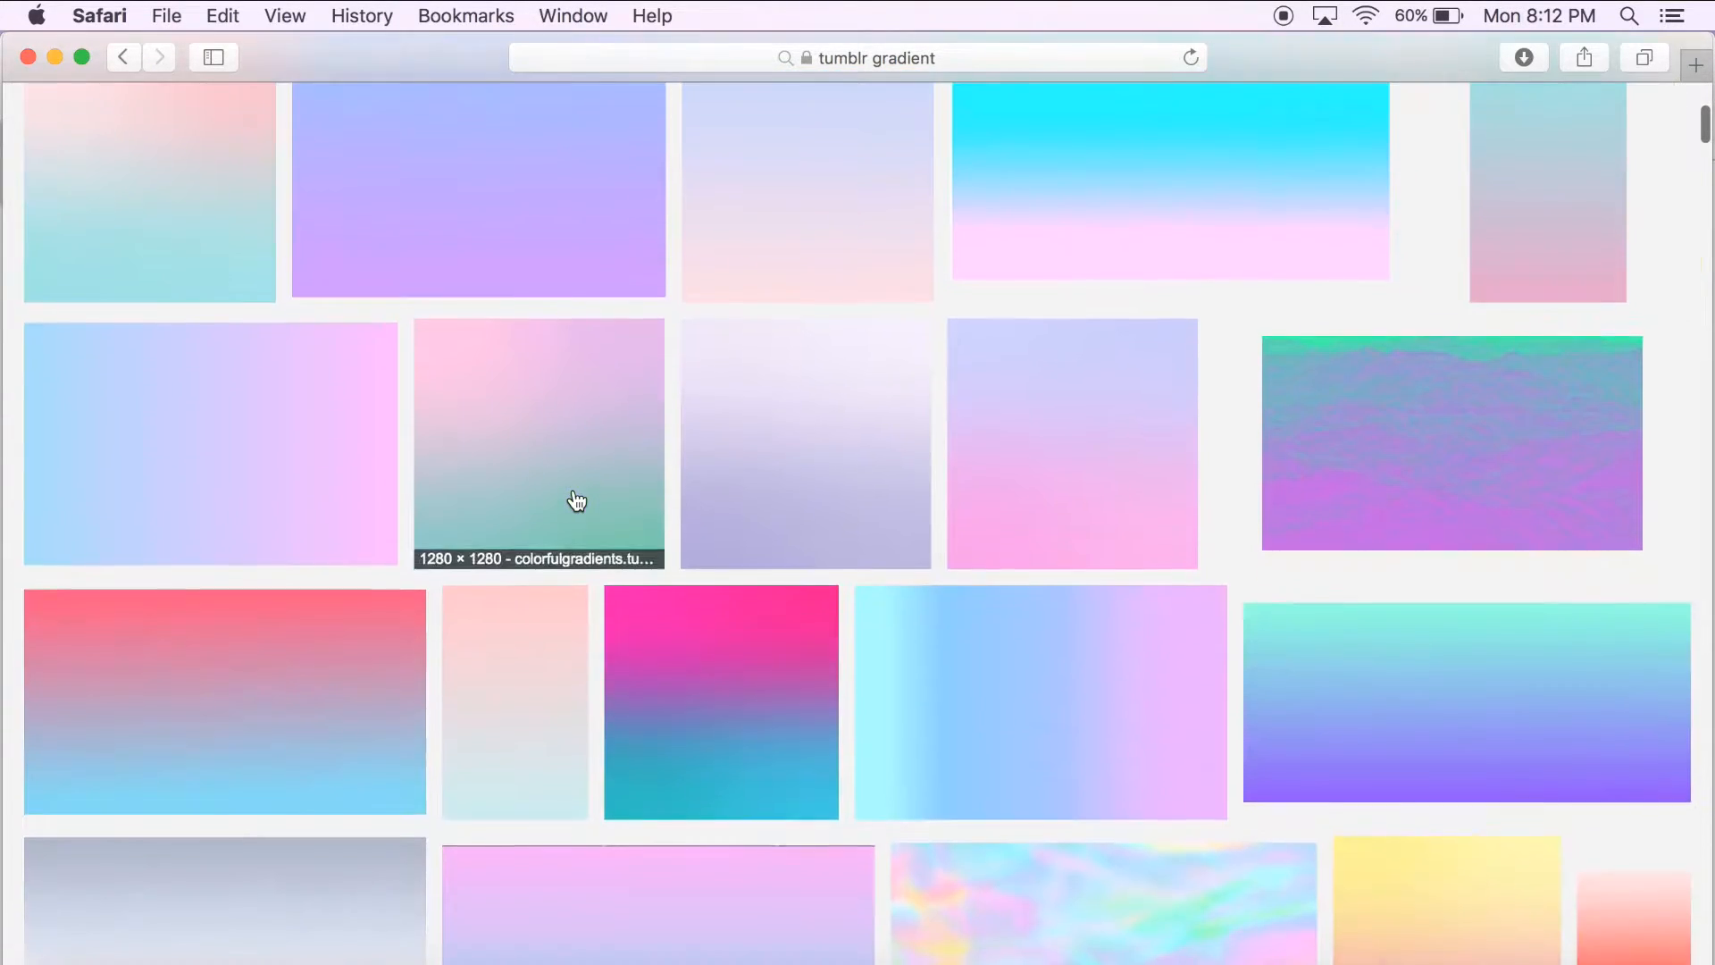
pyautogui.scroll(2, 575, 498)
pyautogui.scroll(-1, 796, 572)
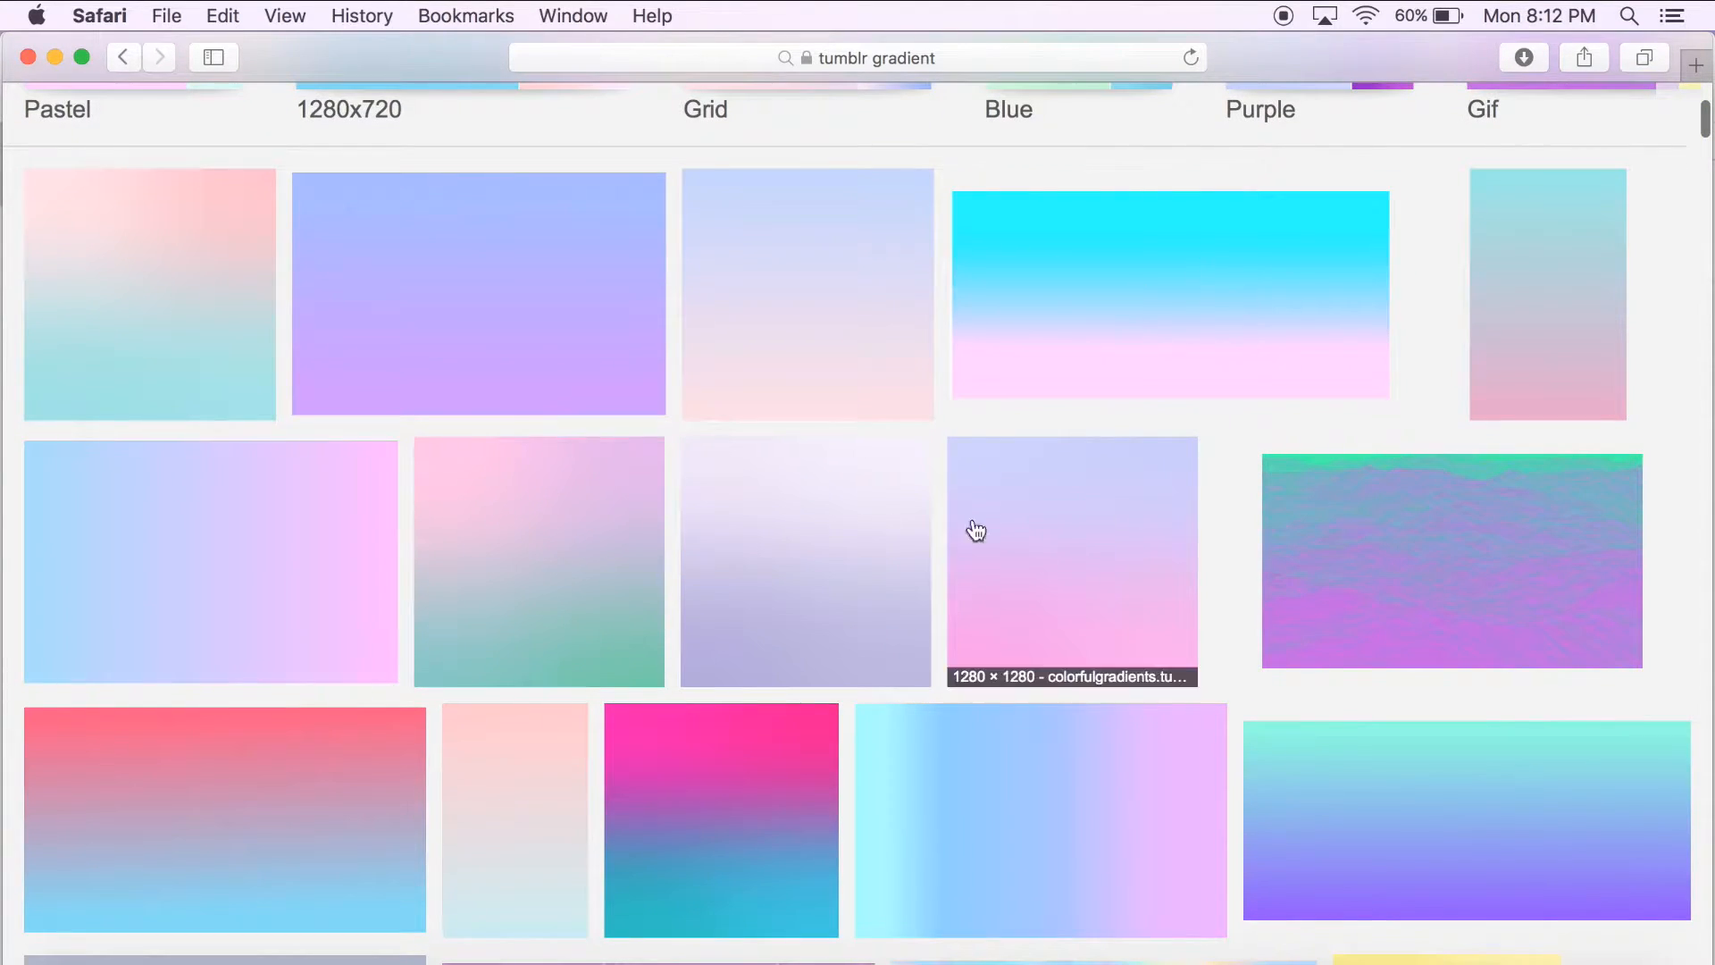
pyautogui.click(560, 385)
pyautogui.click(1268, 507)
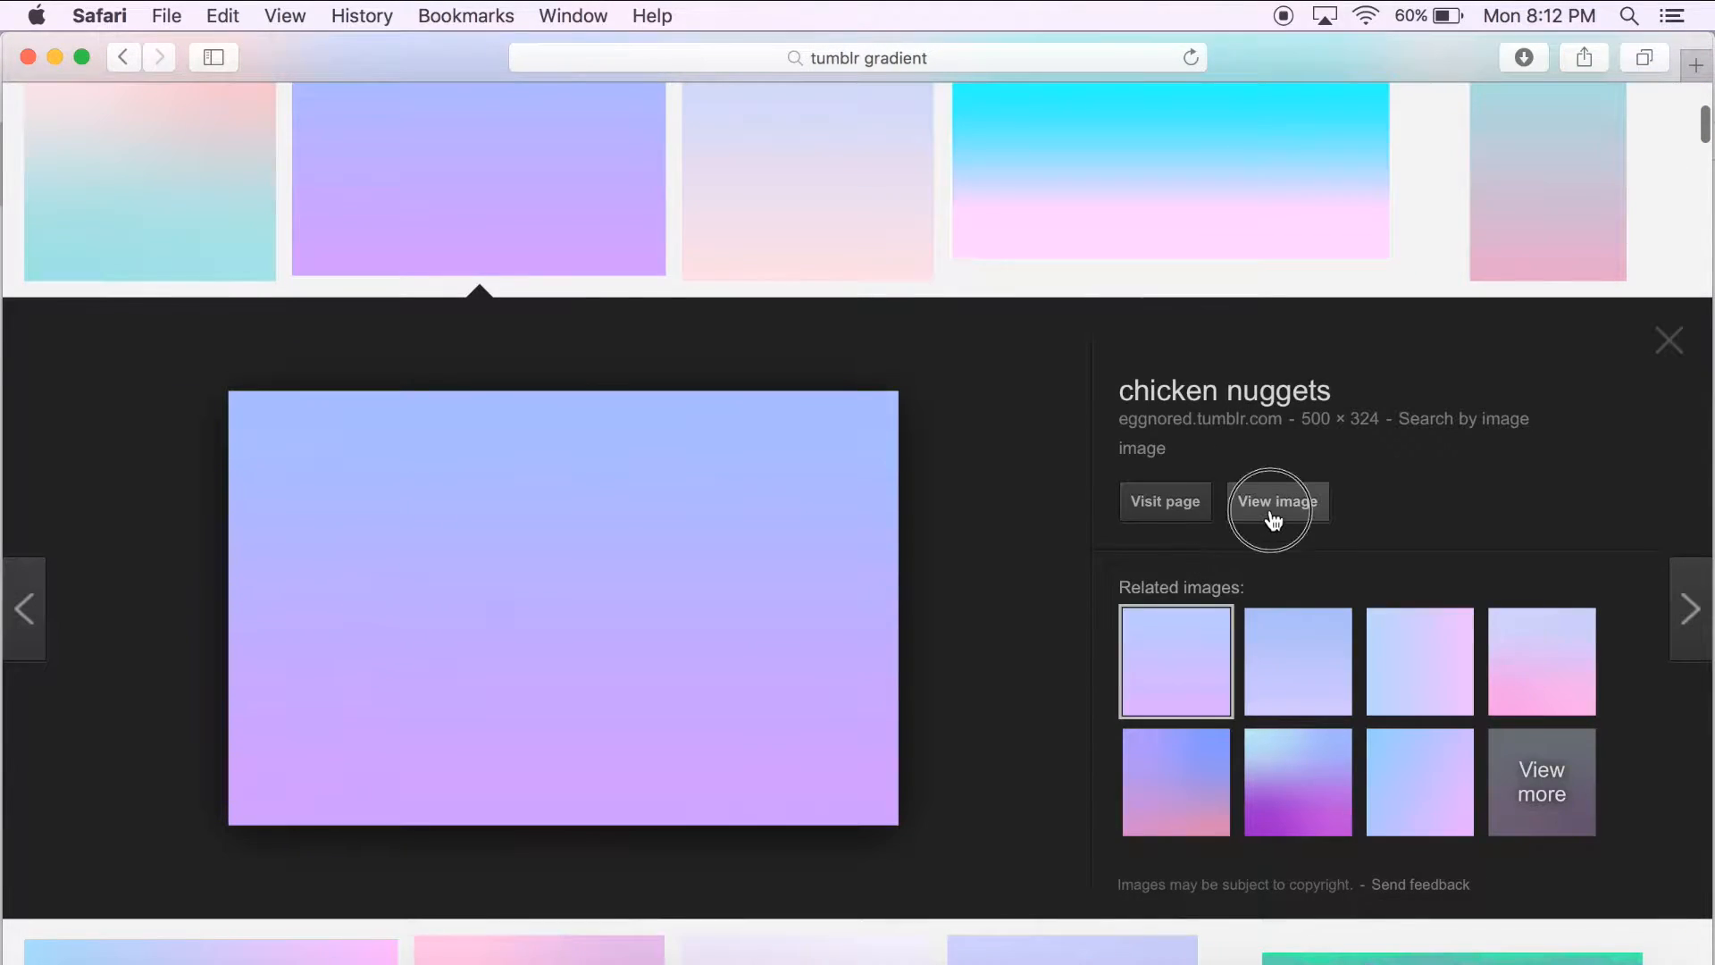
pyautogui.rightClick(891, 452)
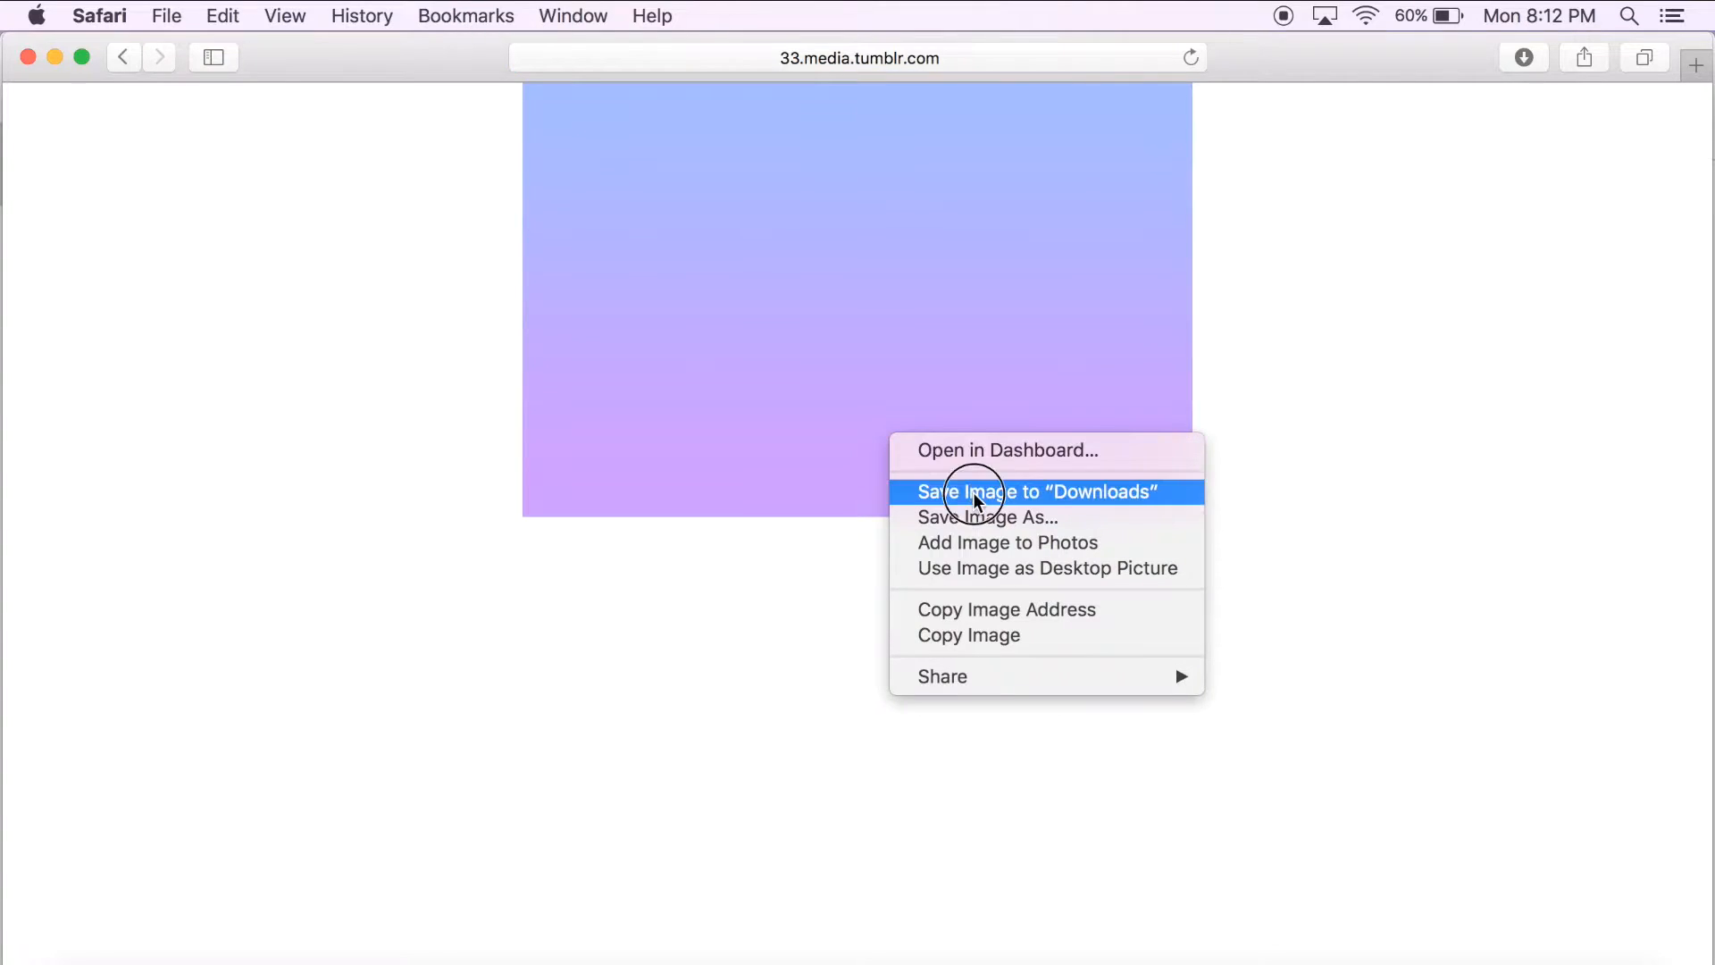
pyautogui.click(980, 496)
pyautogui.click(29, 57)
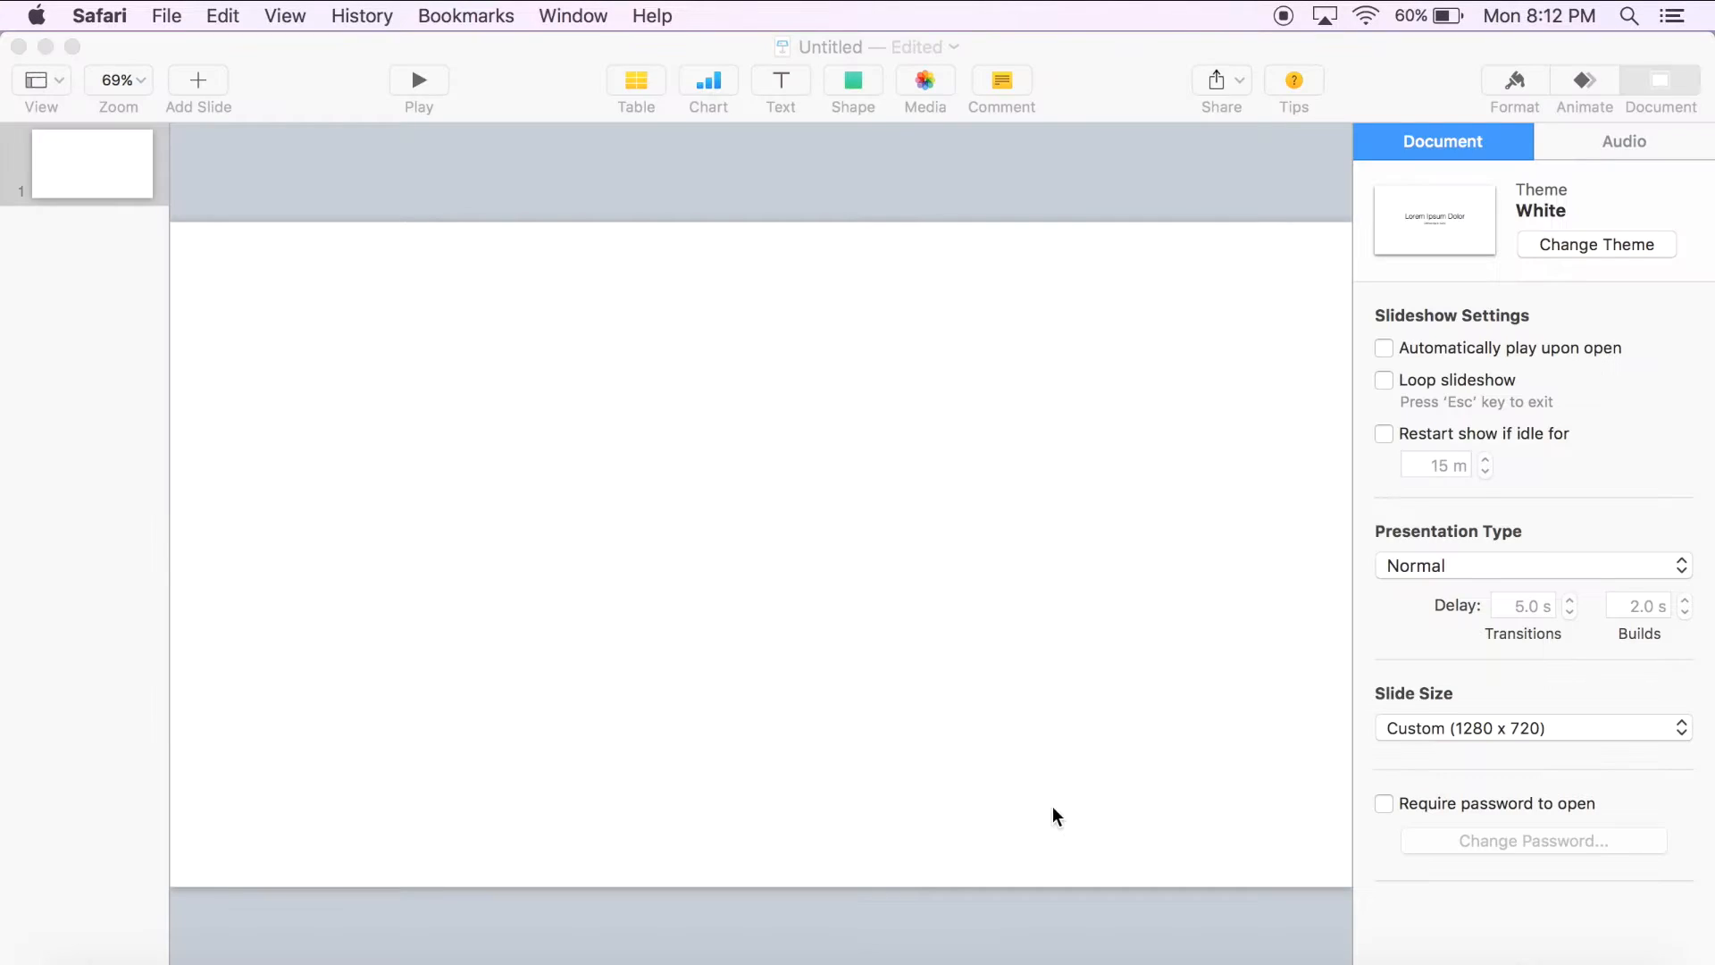
# Step: Place the downloaded gradient image on the slide and enlarge it to cover the whole slide as a background
pyautogui.click(1546, 960)
pyautogui.moveTo(1552, 928); pyautogui.dragTo(715, 561)
pyautogui.moveTo(940, 400); pyautogui.dragTo(1221, 225)
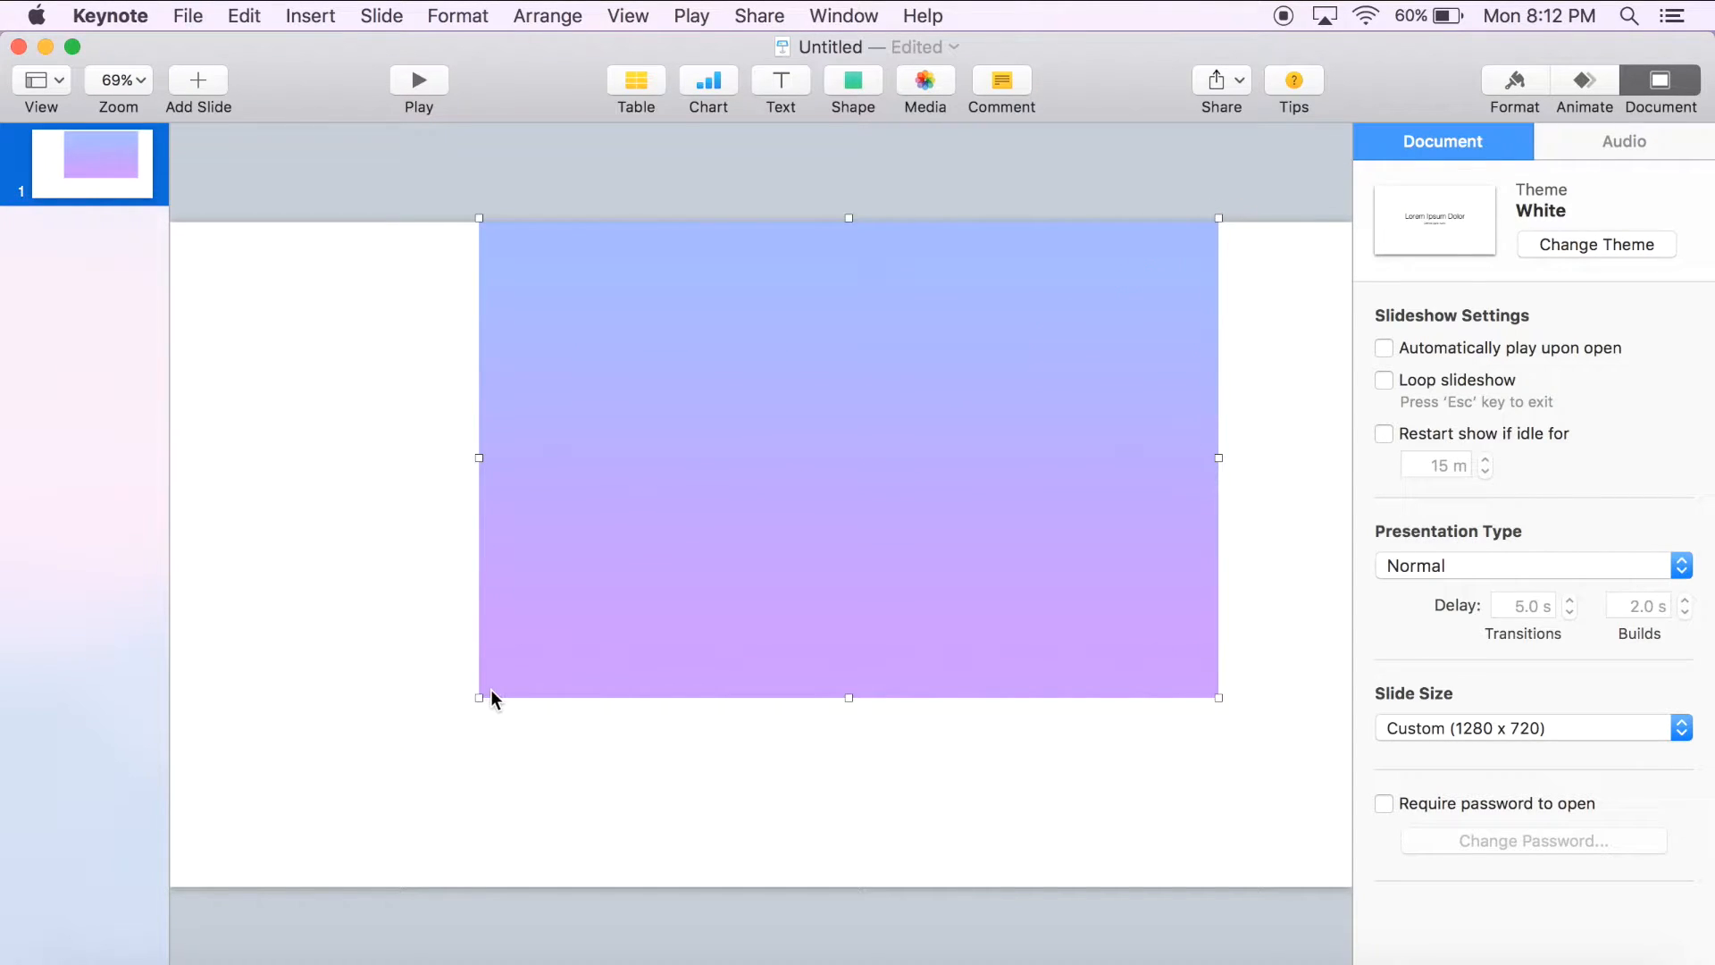
pyautogui.moveTo(480, 694); pyautogui.dragTo(142, 864)
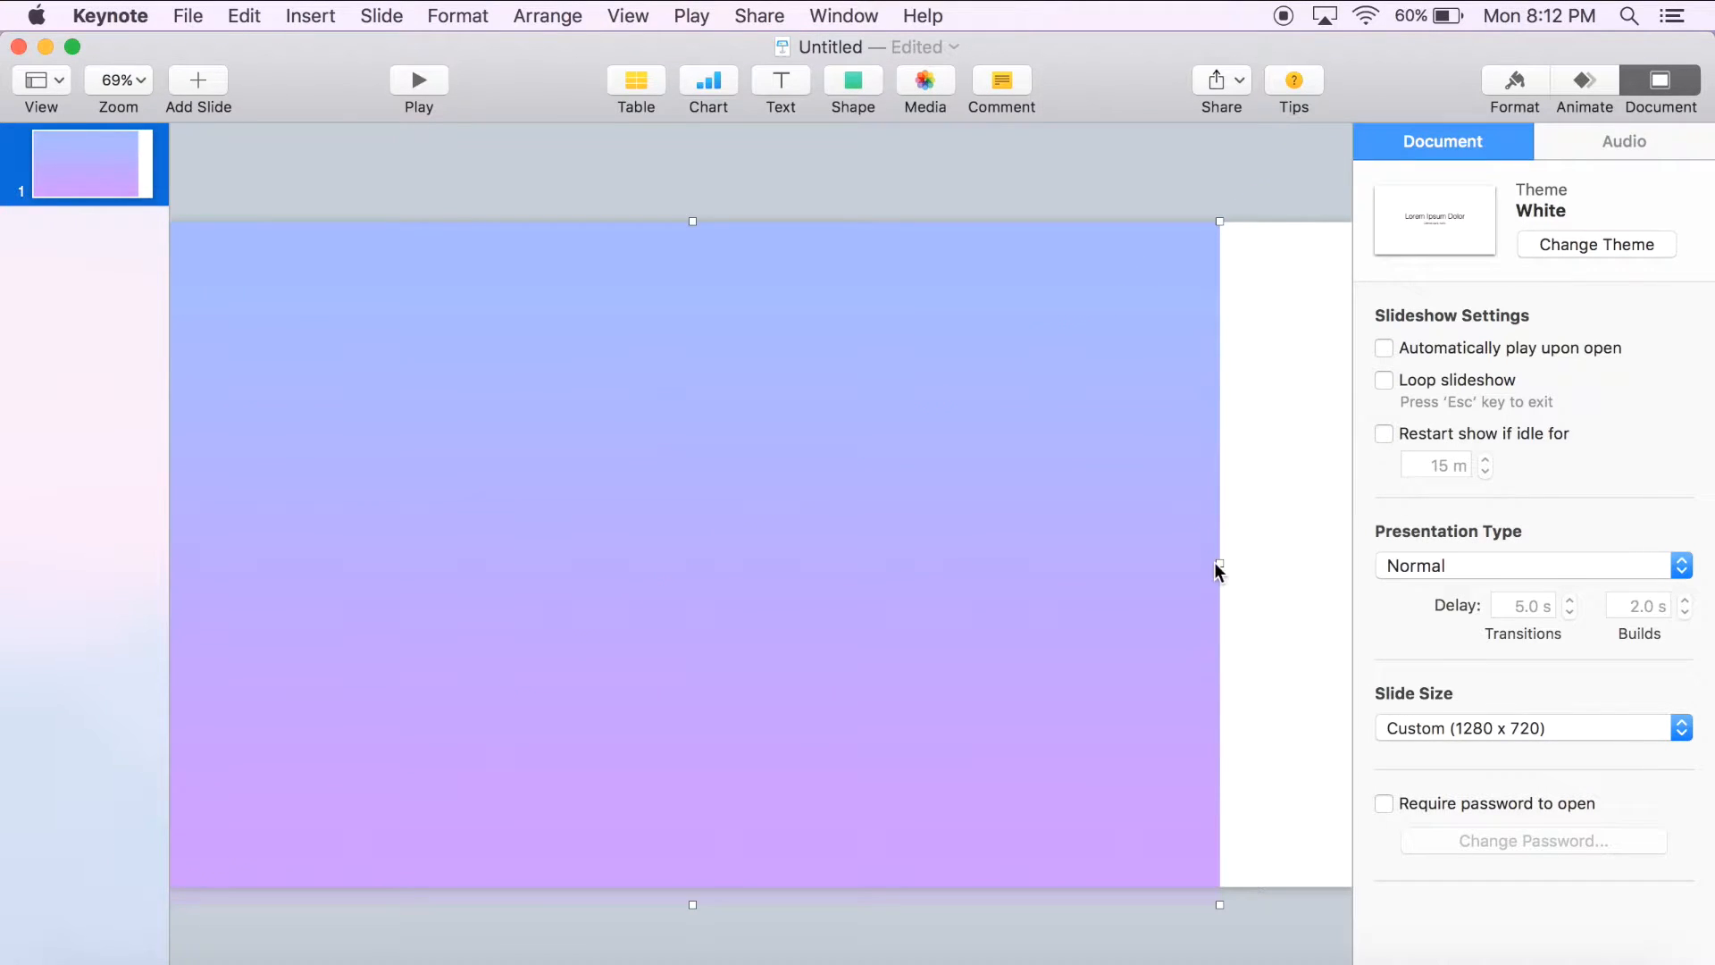
pyautogui.moveTo(1215, 562); pyautogui.dragTo(1368, 553)
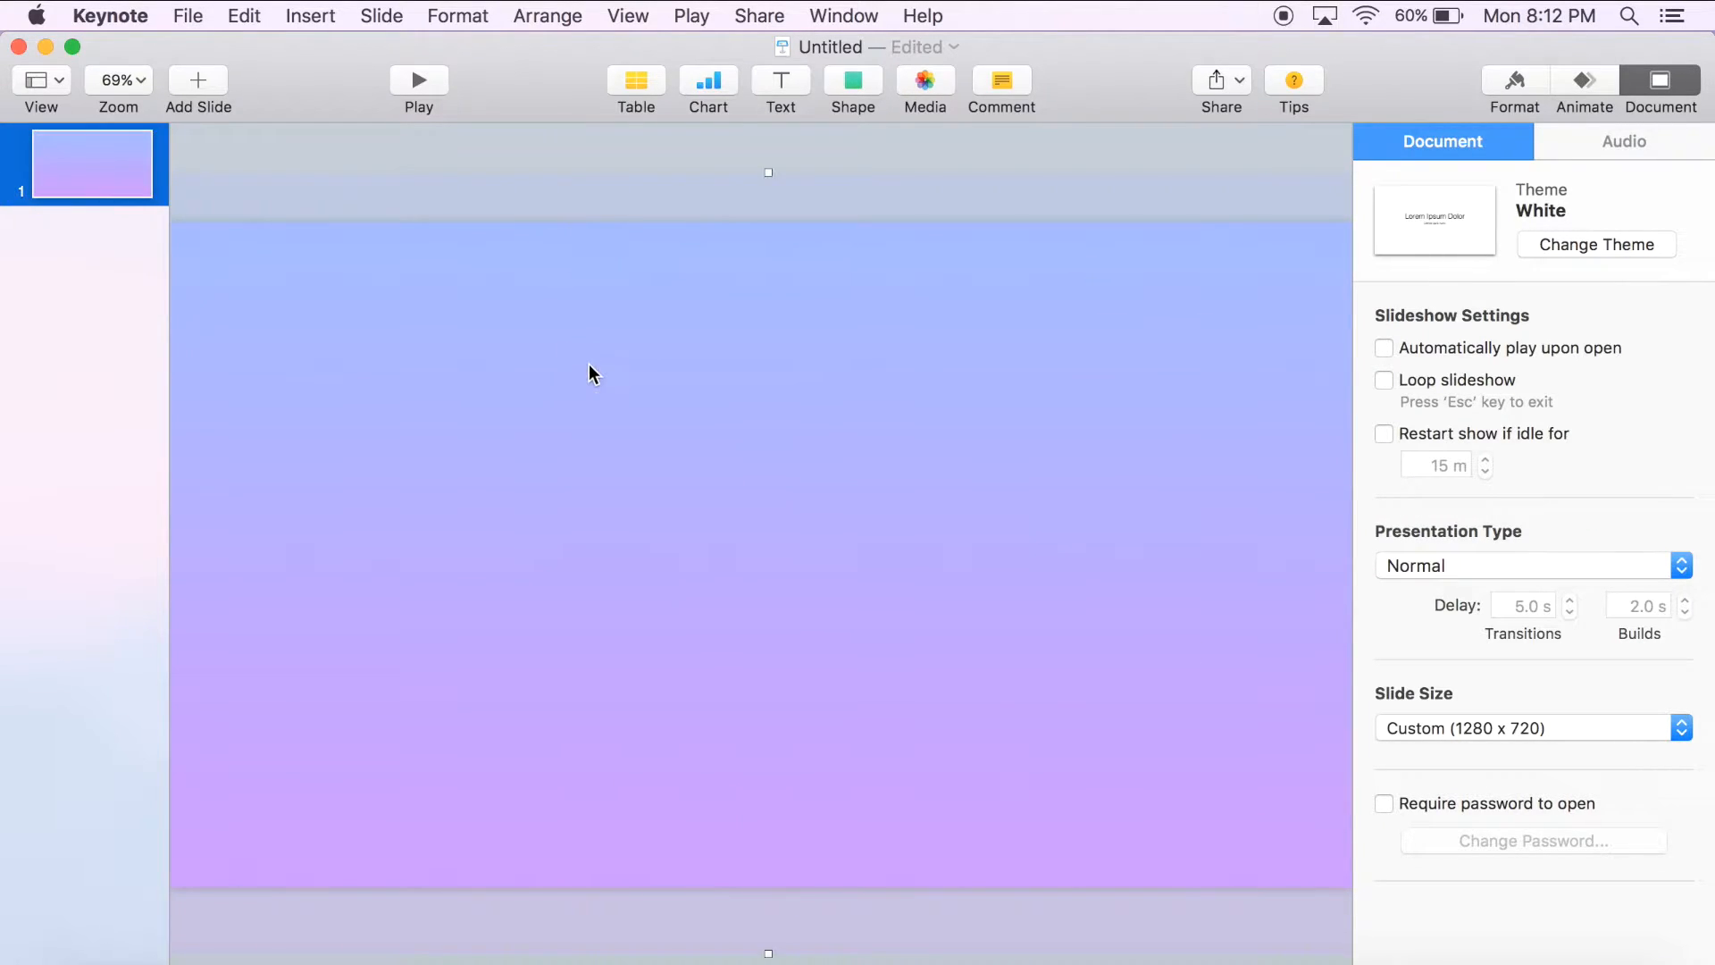
# Step: Add a text box containing the creator's name and position it near the top centre of the slide
pyautogui.click(782, 82)
pyautogui.press('Delete')
pyautogui.write('Bro')
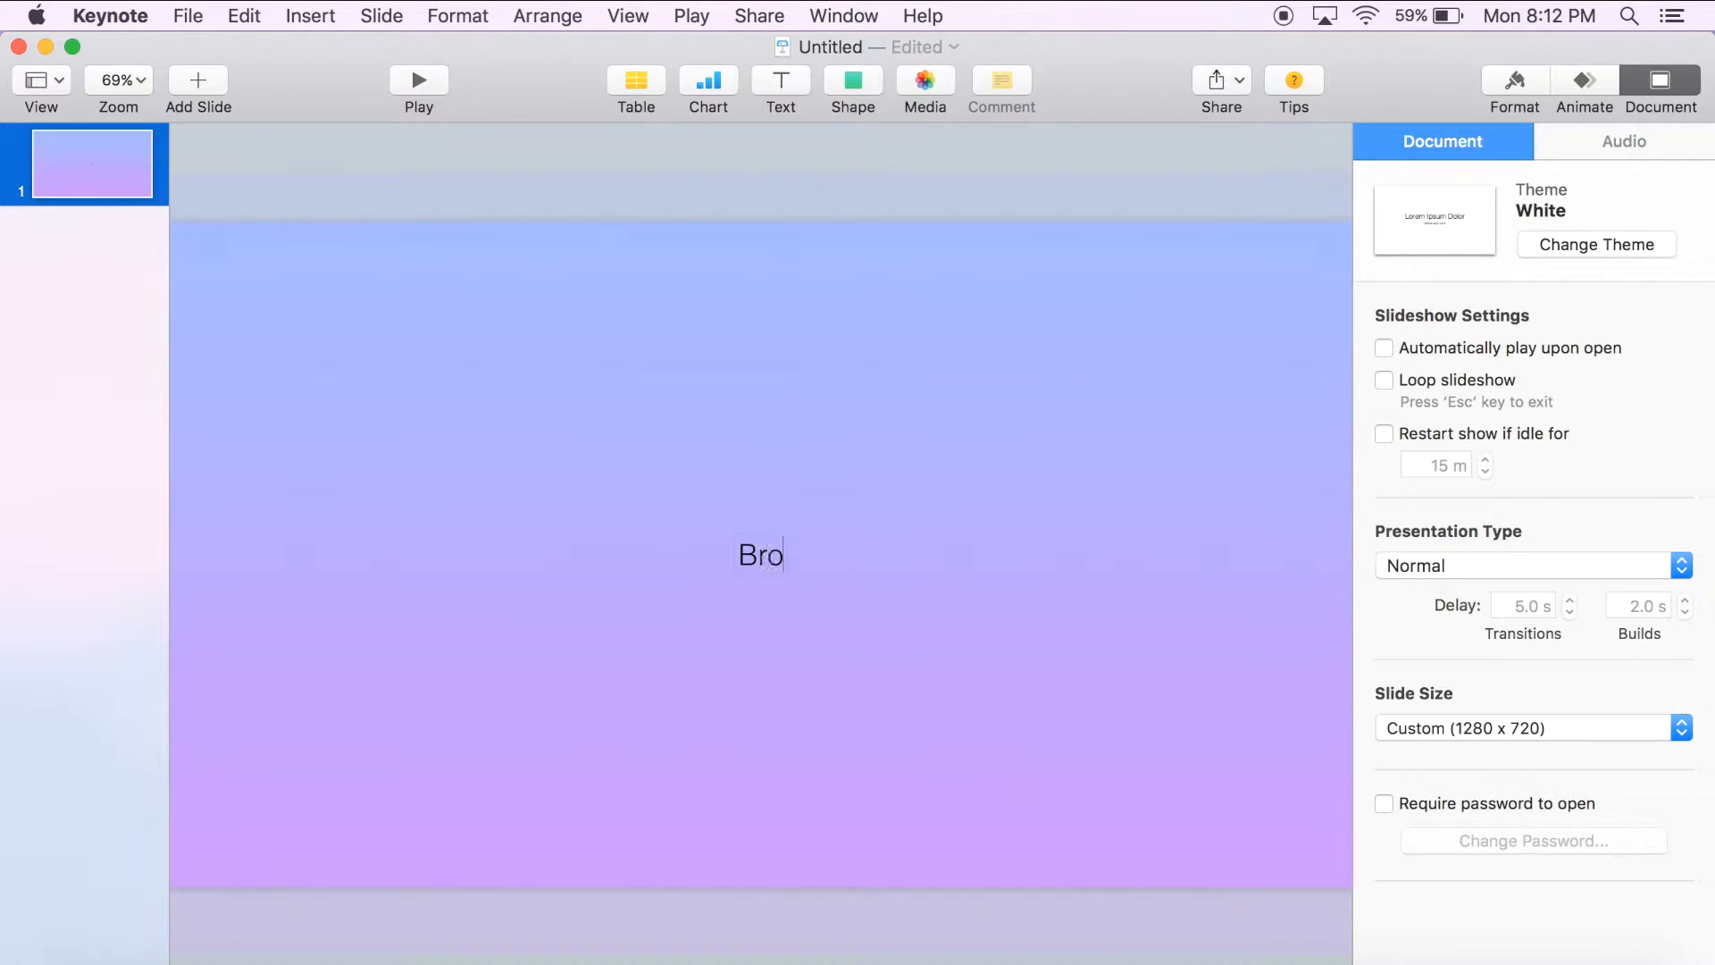
pyautogui.write('oke Anne')
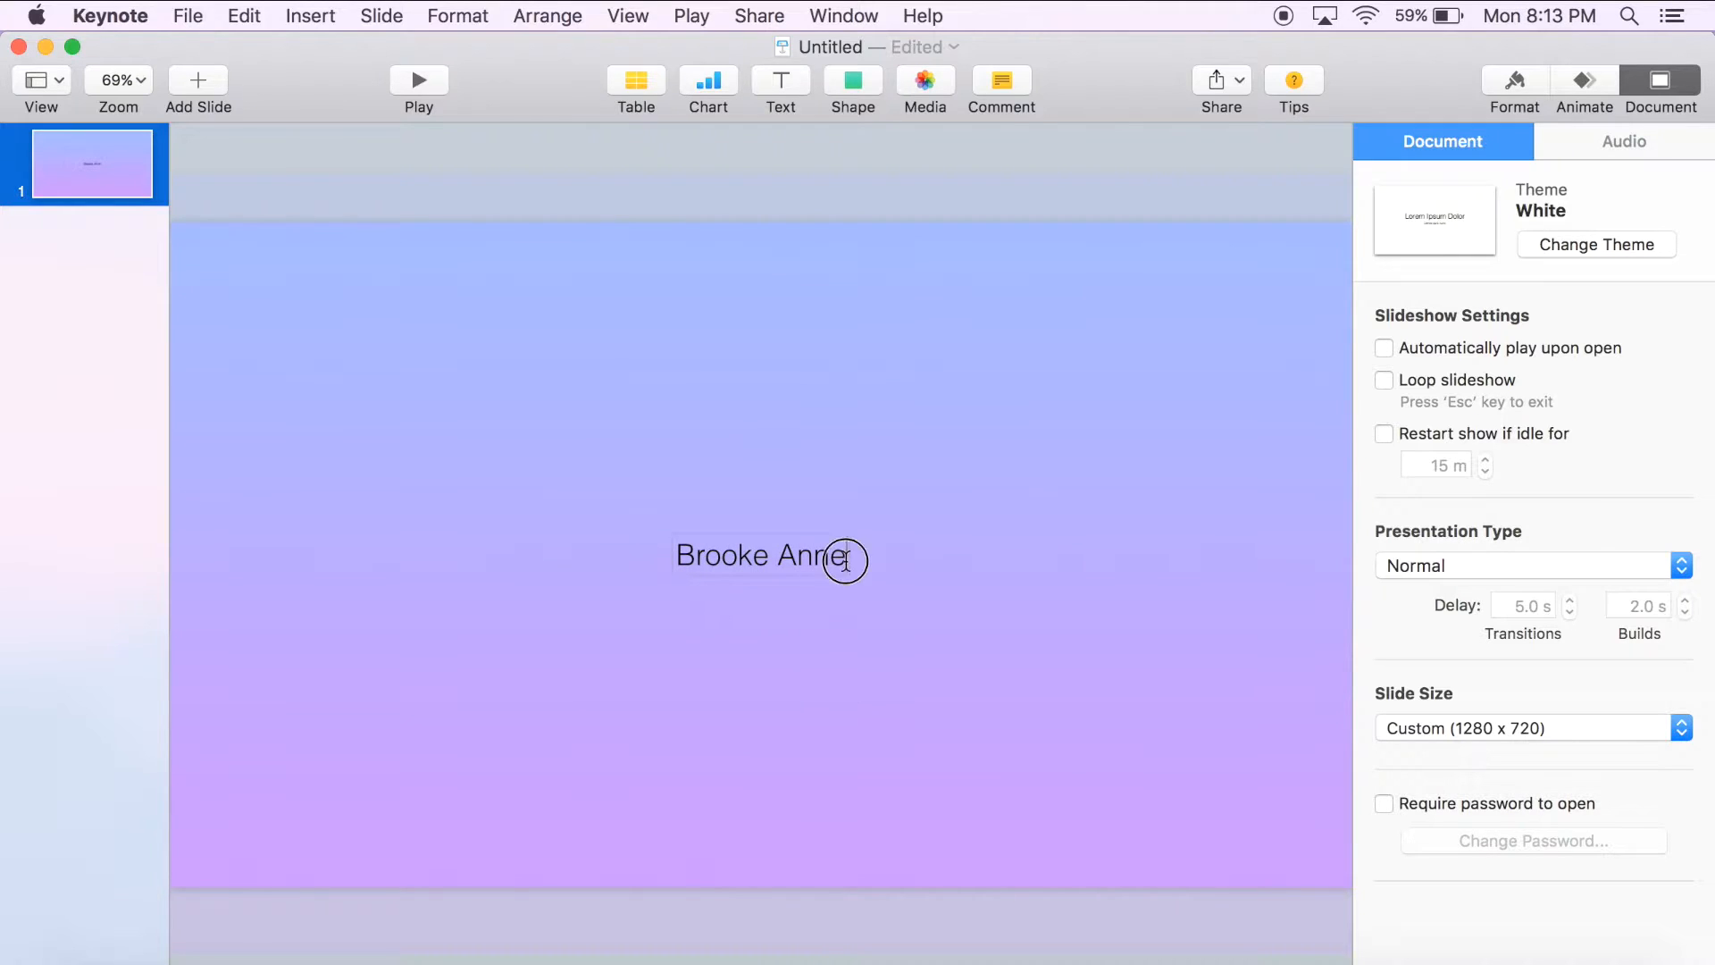
pyautogui.click(1624, 141)
pyautogui.click(1463, 142)
pyautogui.moveTo(770, 549); pyautogui.dragTo(791, 264)
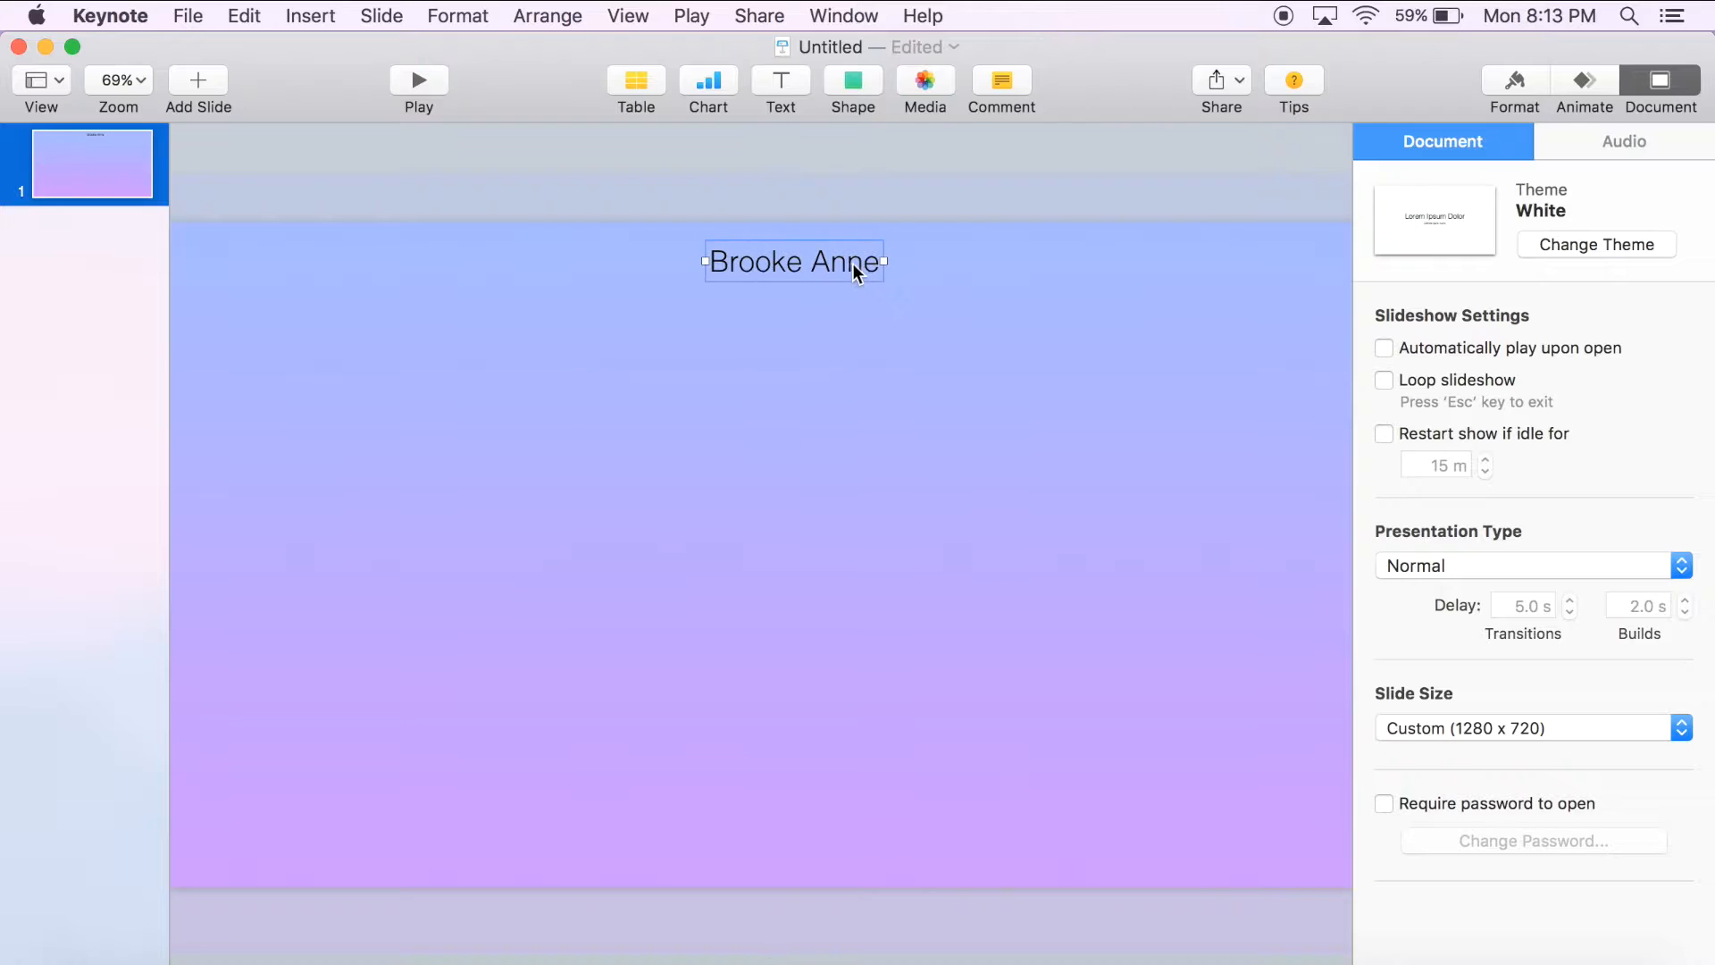
pyautogui.moveTo(881, 280); pyautogui.dragTo(893, 290)
# Step: Change the font of the whole name text to American Purpose
pyautogui.click(1647, 143)
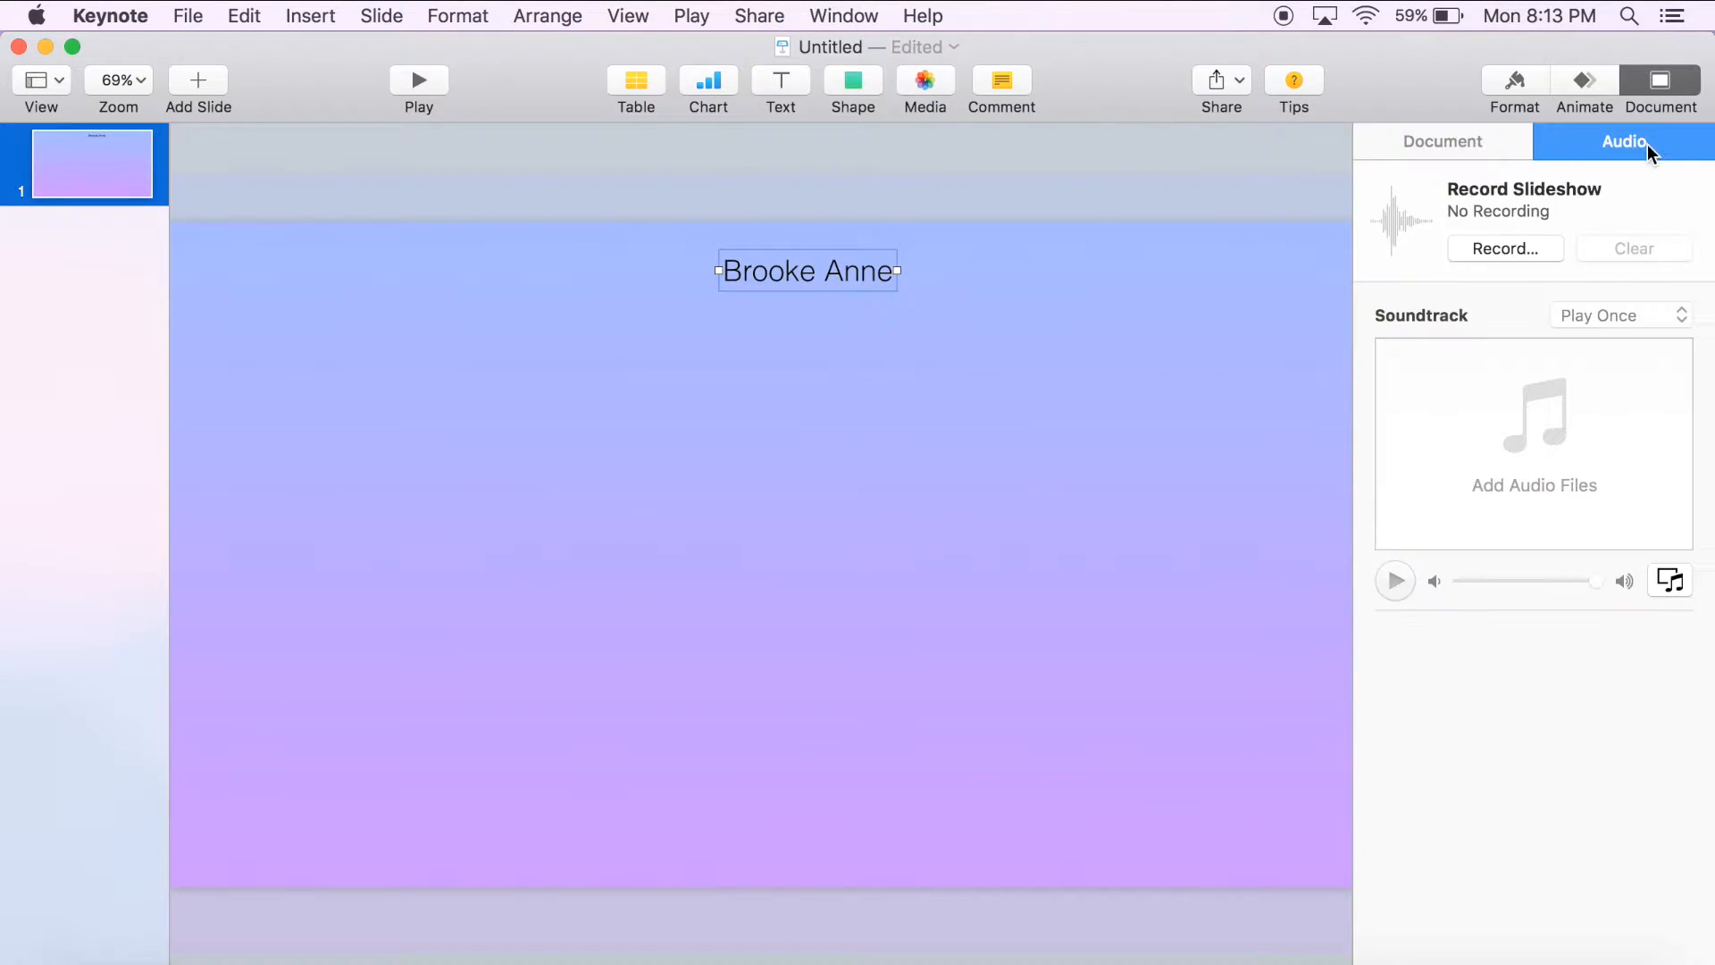
pyautogui.click(1454, 146)
pyautogui.click(1517, 83)
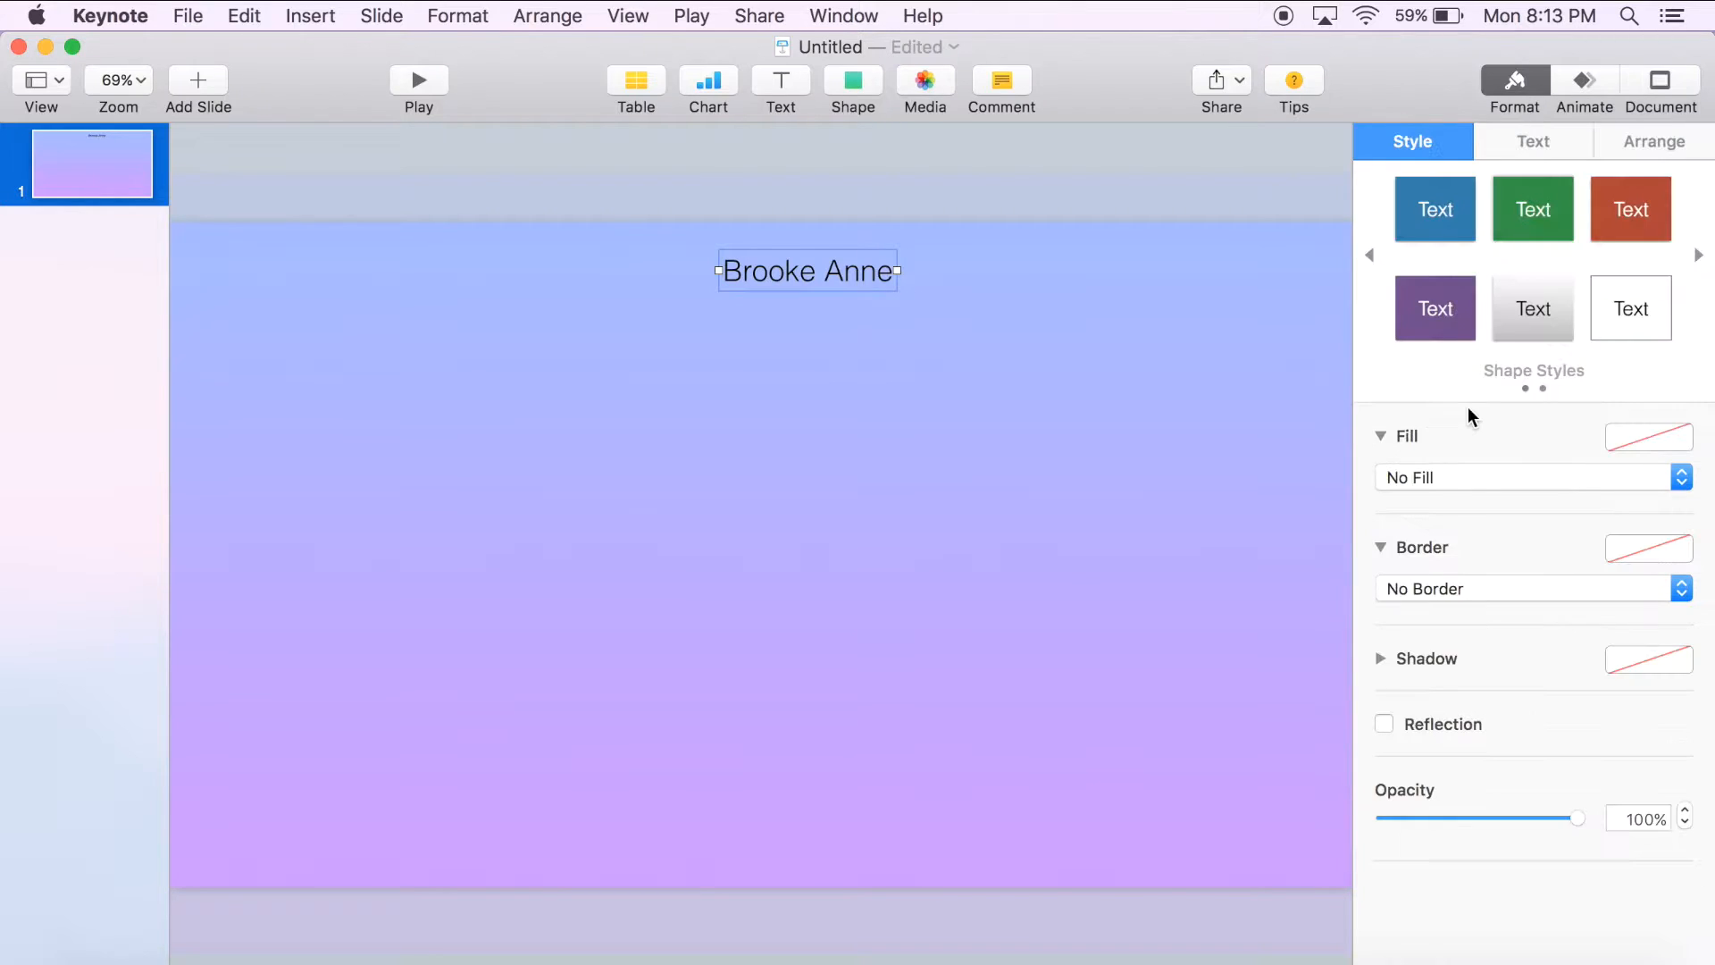
pyautogui.click(1524, 145)
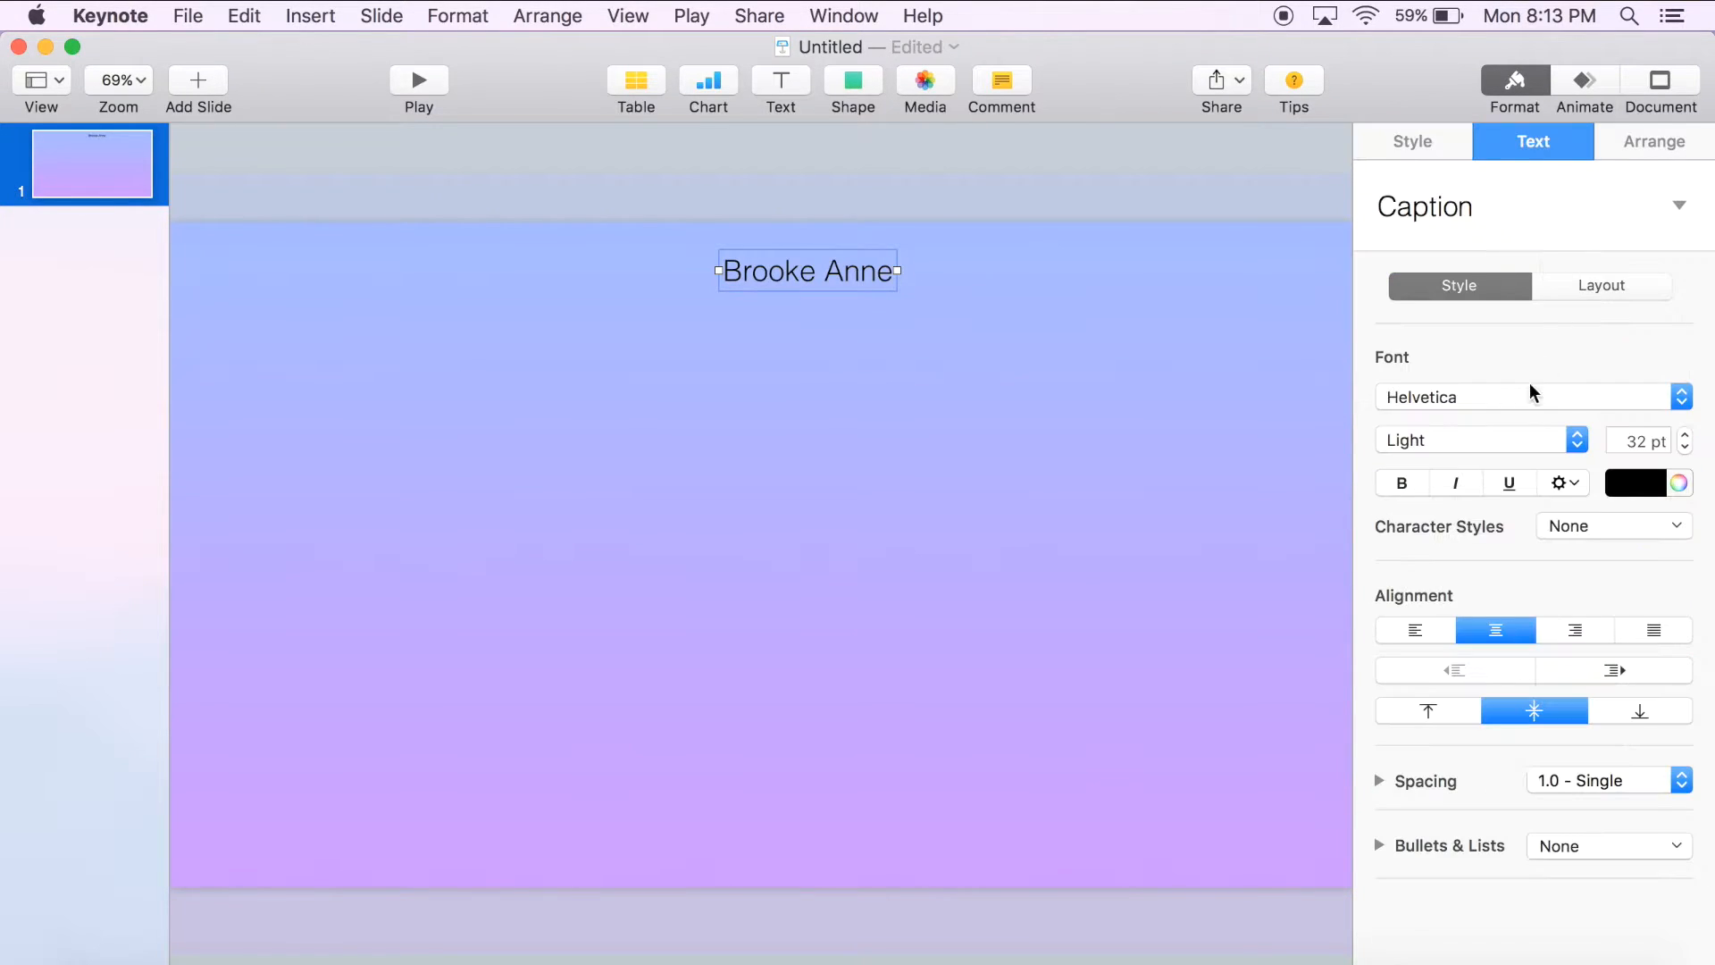
pyautogui.doubleClick(863, 264)
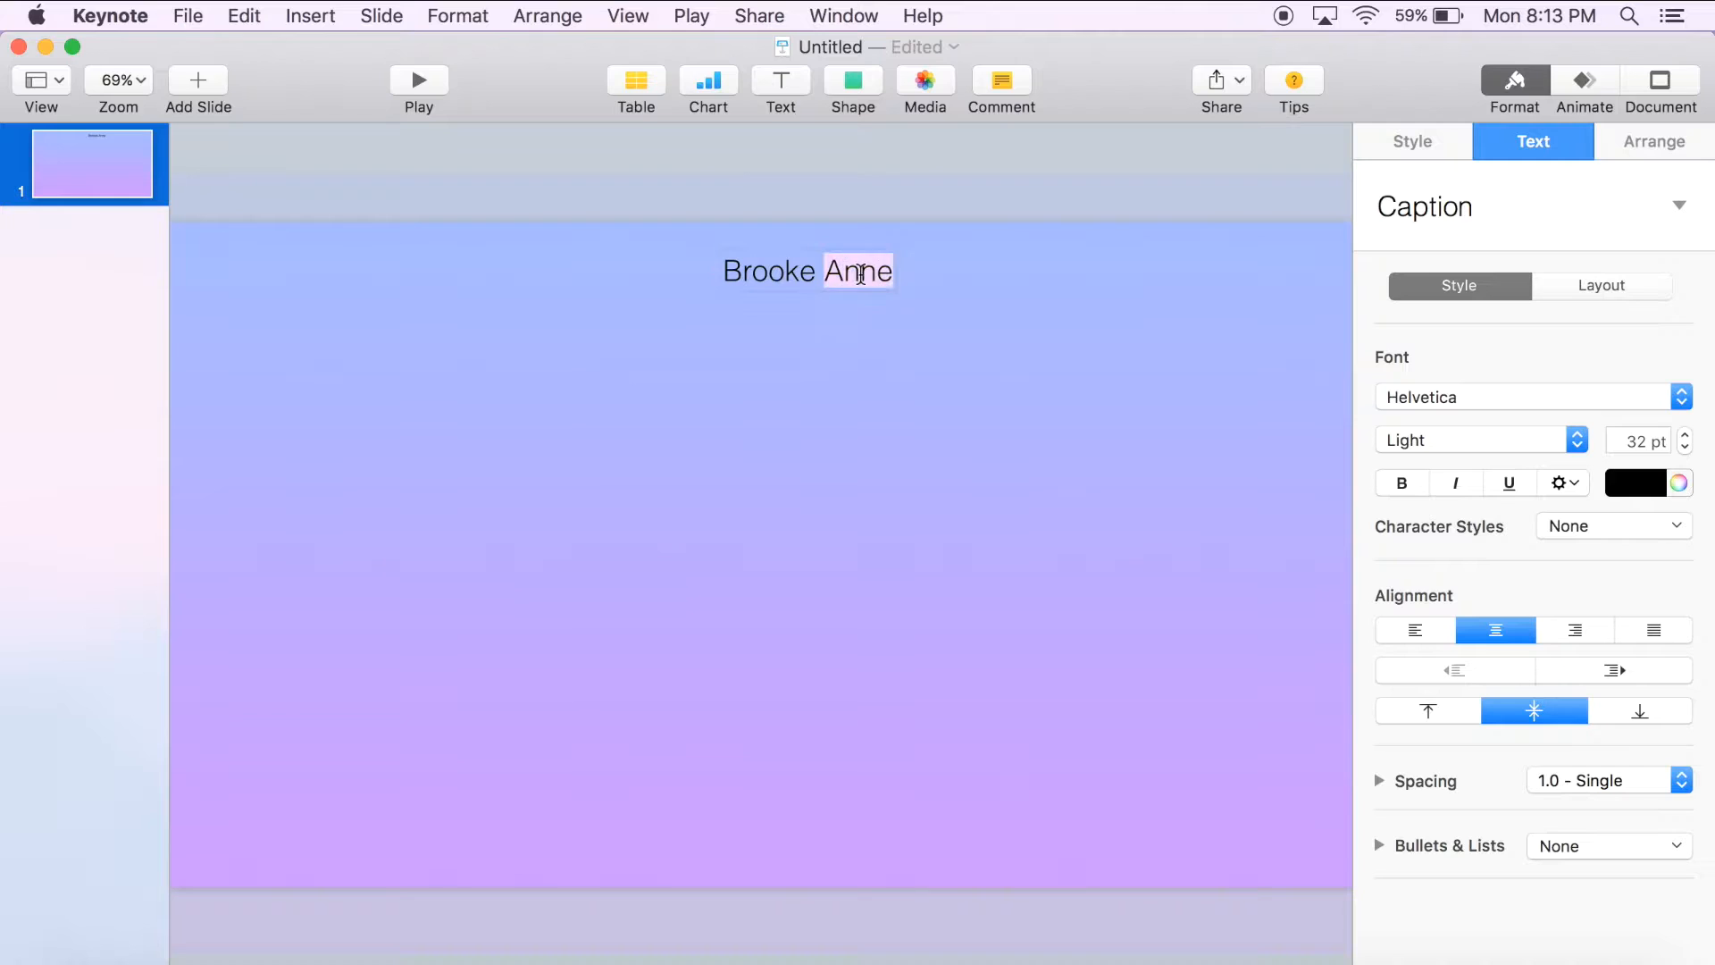
pyautogui.tripleClick(770, 270)
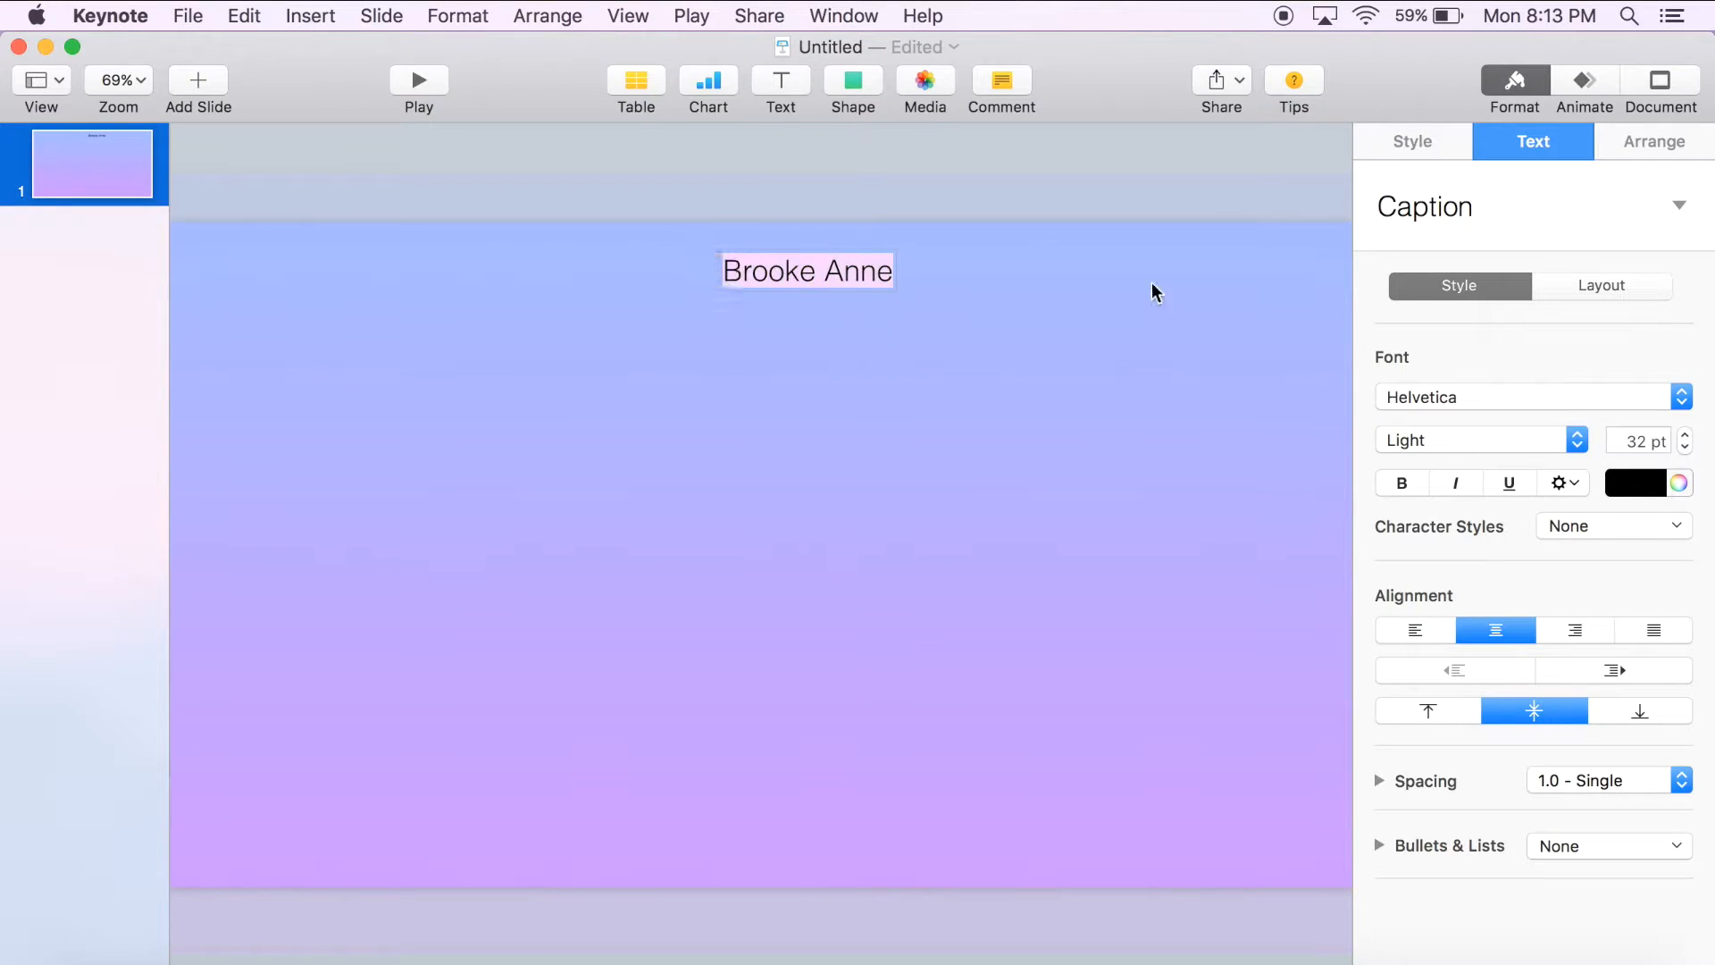
pyautogui.click(1466, 402)
pyautogui.scroll(10, 1467, 401)
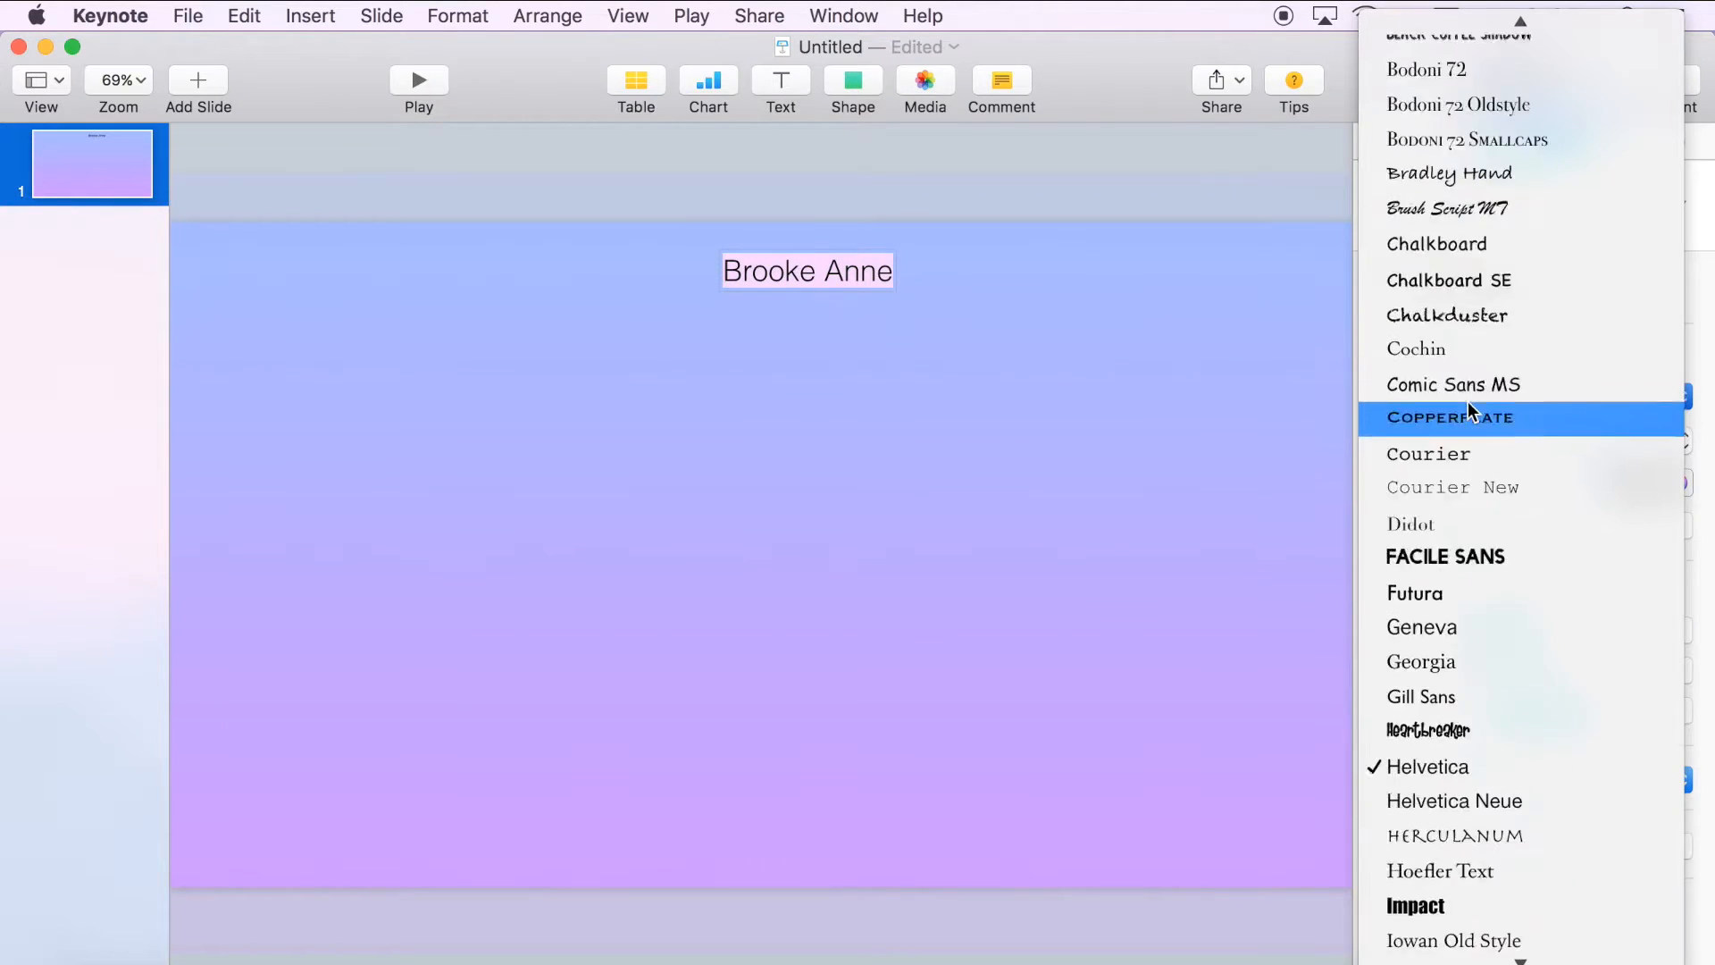
pyautogui.scroll(4, 1467, 401)
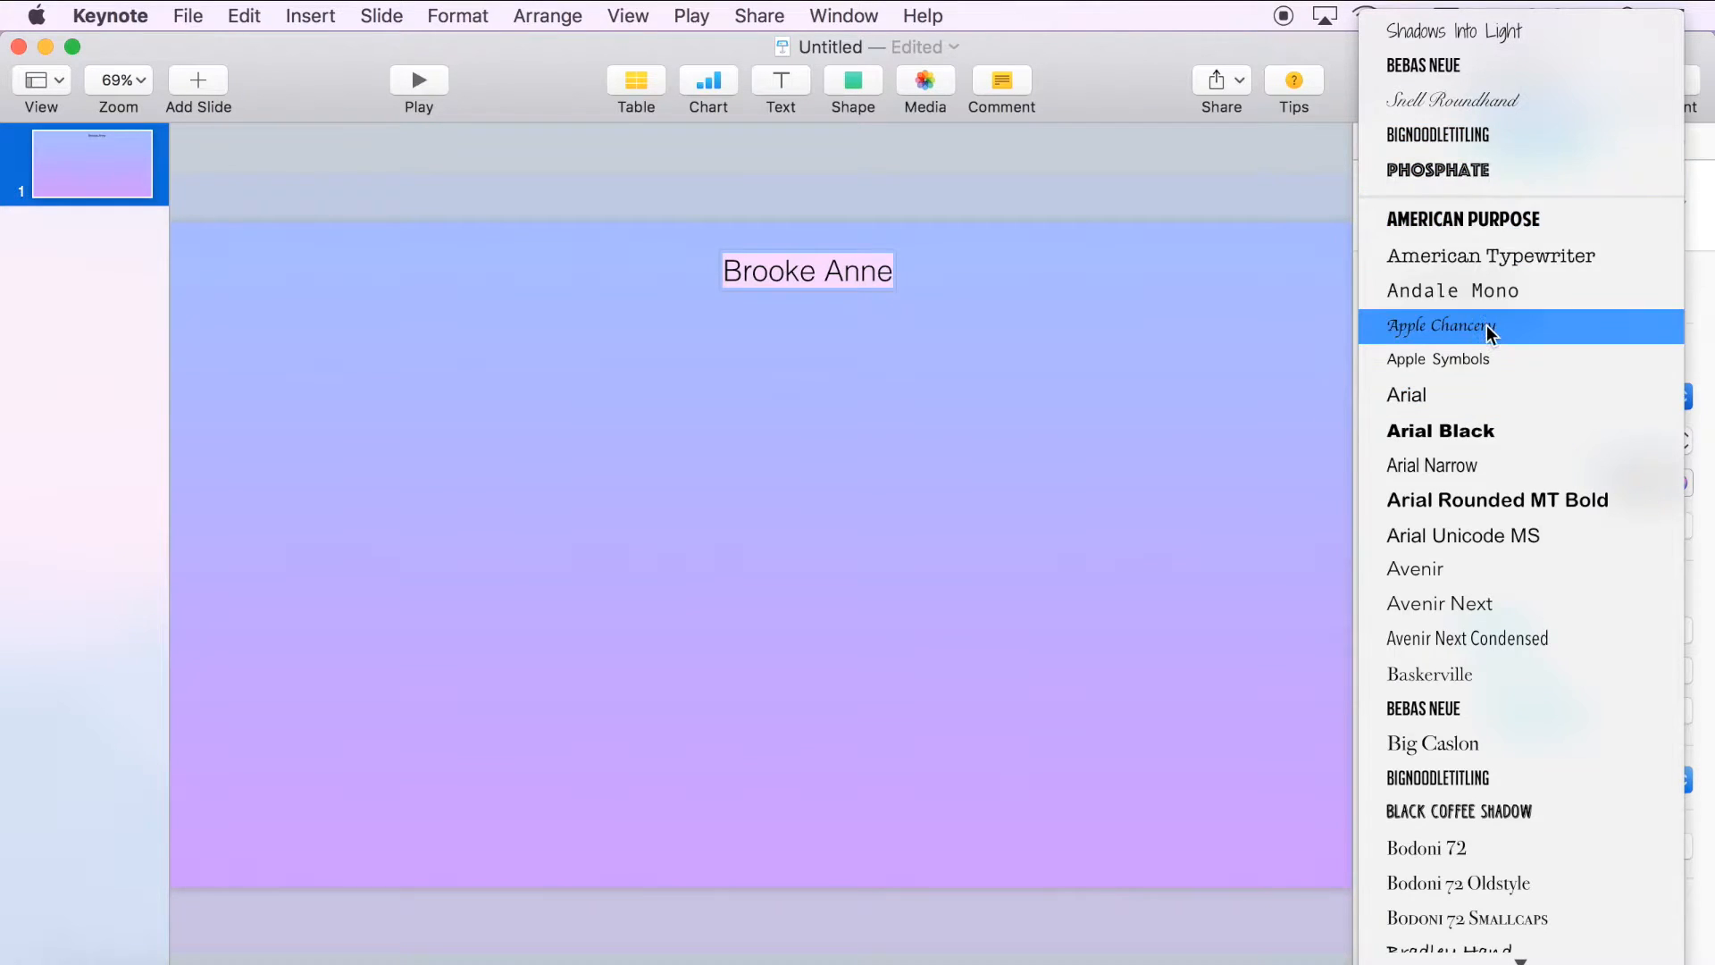
pyautogui.click(1502, 216)
# Step: Enlarge the name text to 190 pt and shift it slightly down from the slide's top edge
pyautogui.click(905, 348)
pyautogui.click(872, 269)
pyautogui.doubleClick(830, 266)
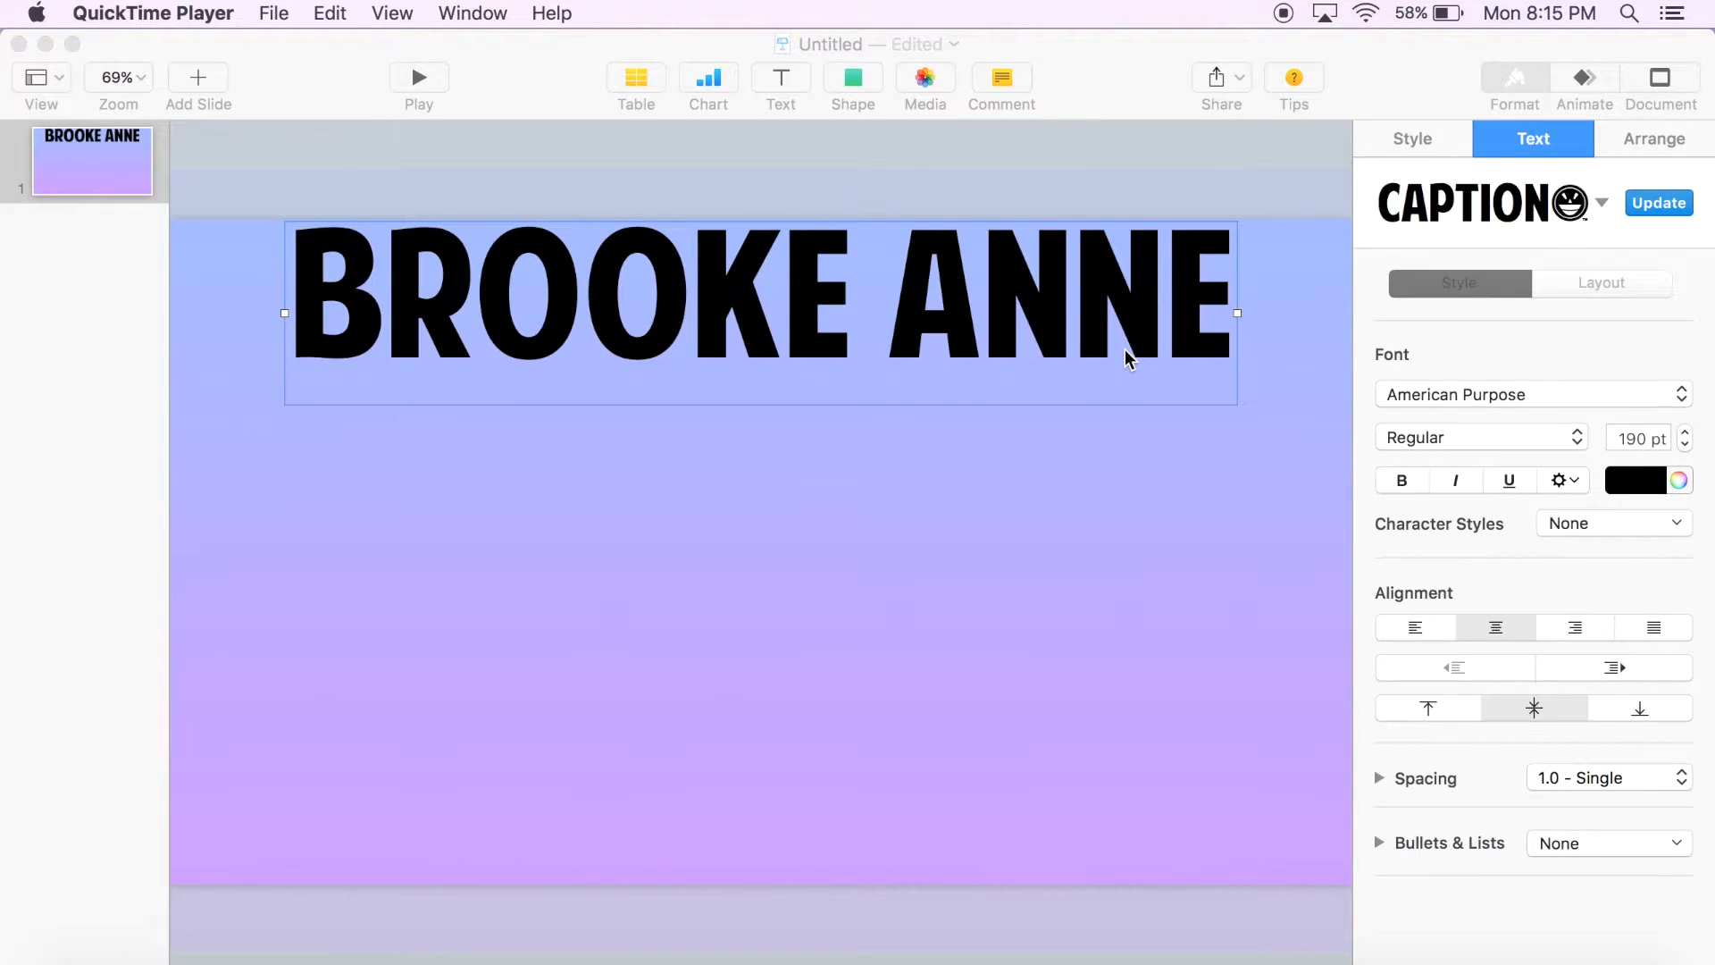
pyautogui.moveTo(1099, 303); pyautogui.dragTo(1097, 328)
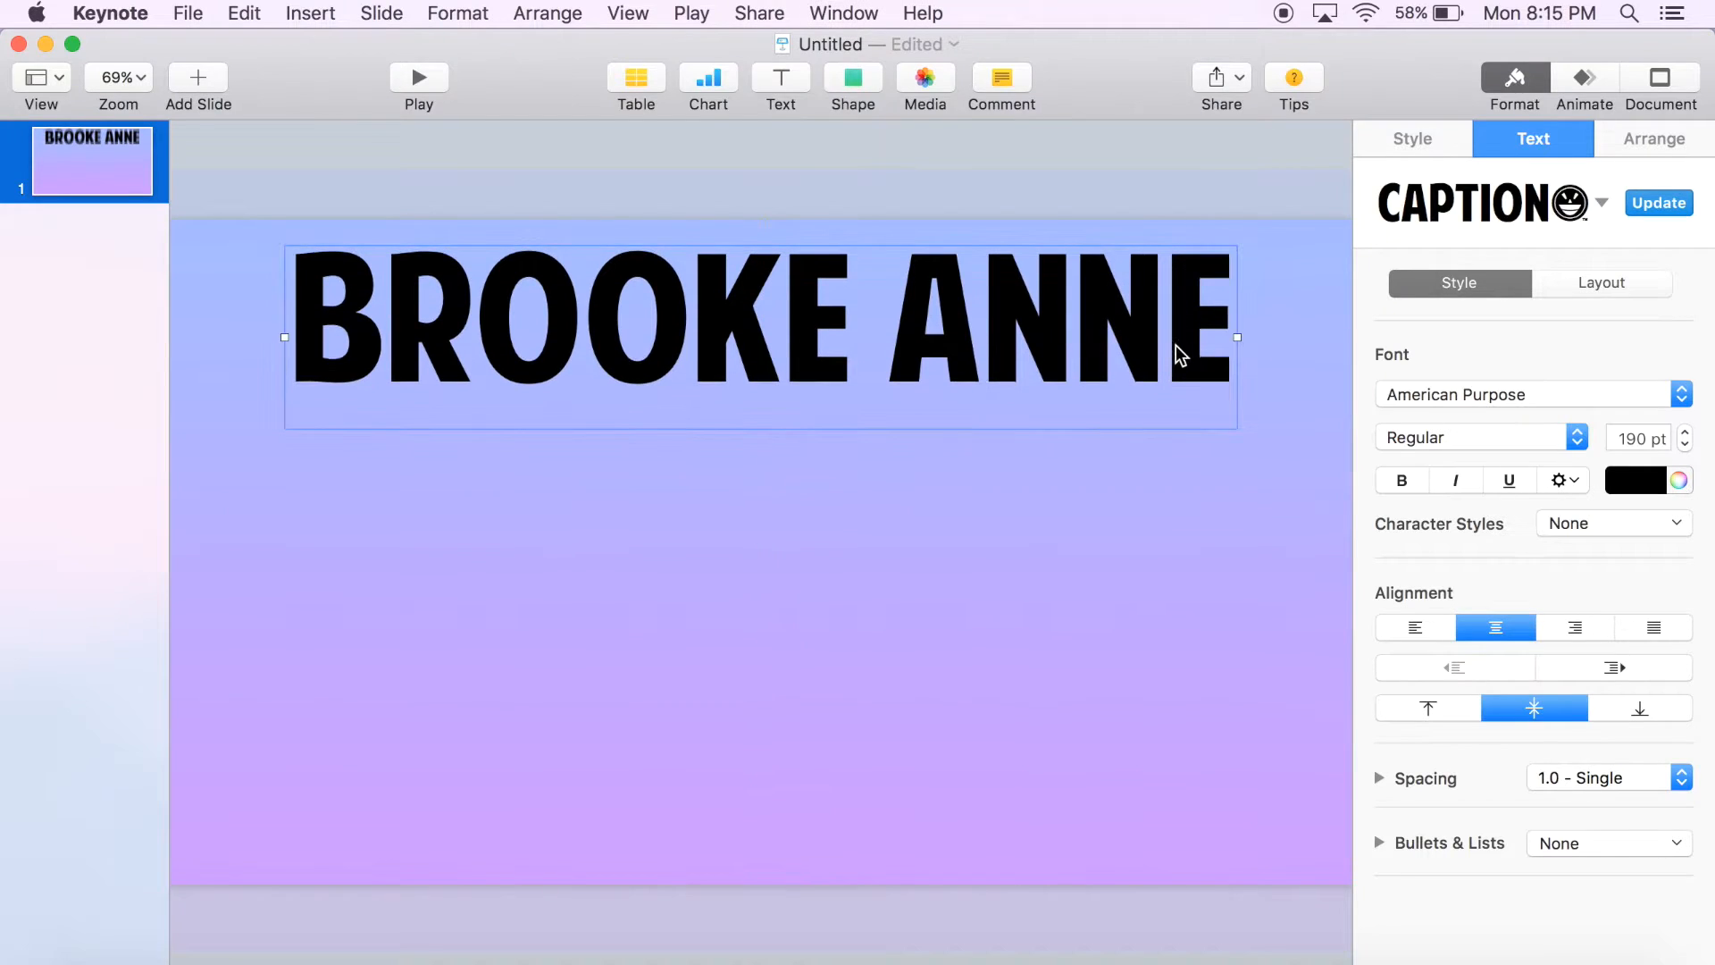
# Step: Reduce the name heading's font size to 182 pt and nudge the text slightly upward
pyautogui.click(1685, 444)
pyautogui.click(1685, 444)
pyautogui.click(1685, 444)
pyautogui.click(1685, 444)
pyautogui.click(1685, 444)
pyautogui.click(1685, 444)
pyautogui.click(1685, 444)
pyautogui.click(1684, 444)
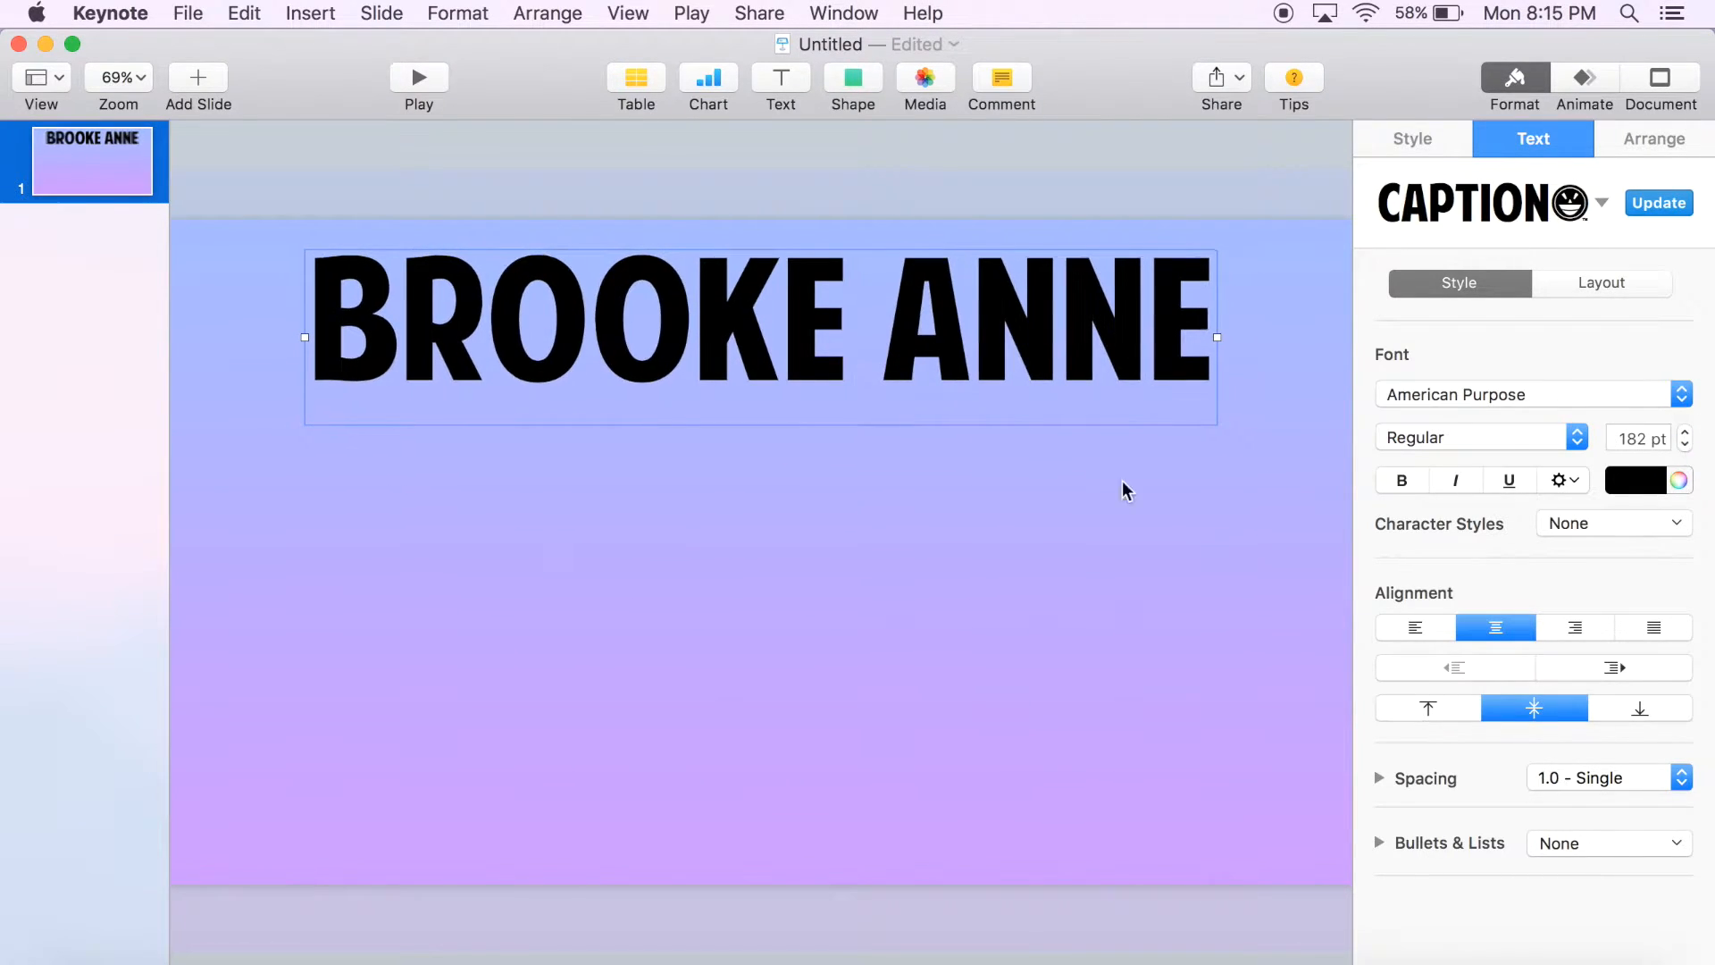
pyautogui.moveTo(916, 341)
pyautogui.mouseDown()
pyautogui.moveTo(913, 323)
pyautogui.moveTo(921, 337)
pyautogui.mouseUp()
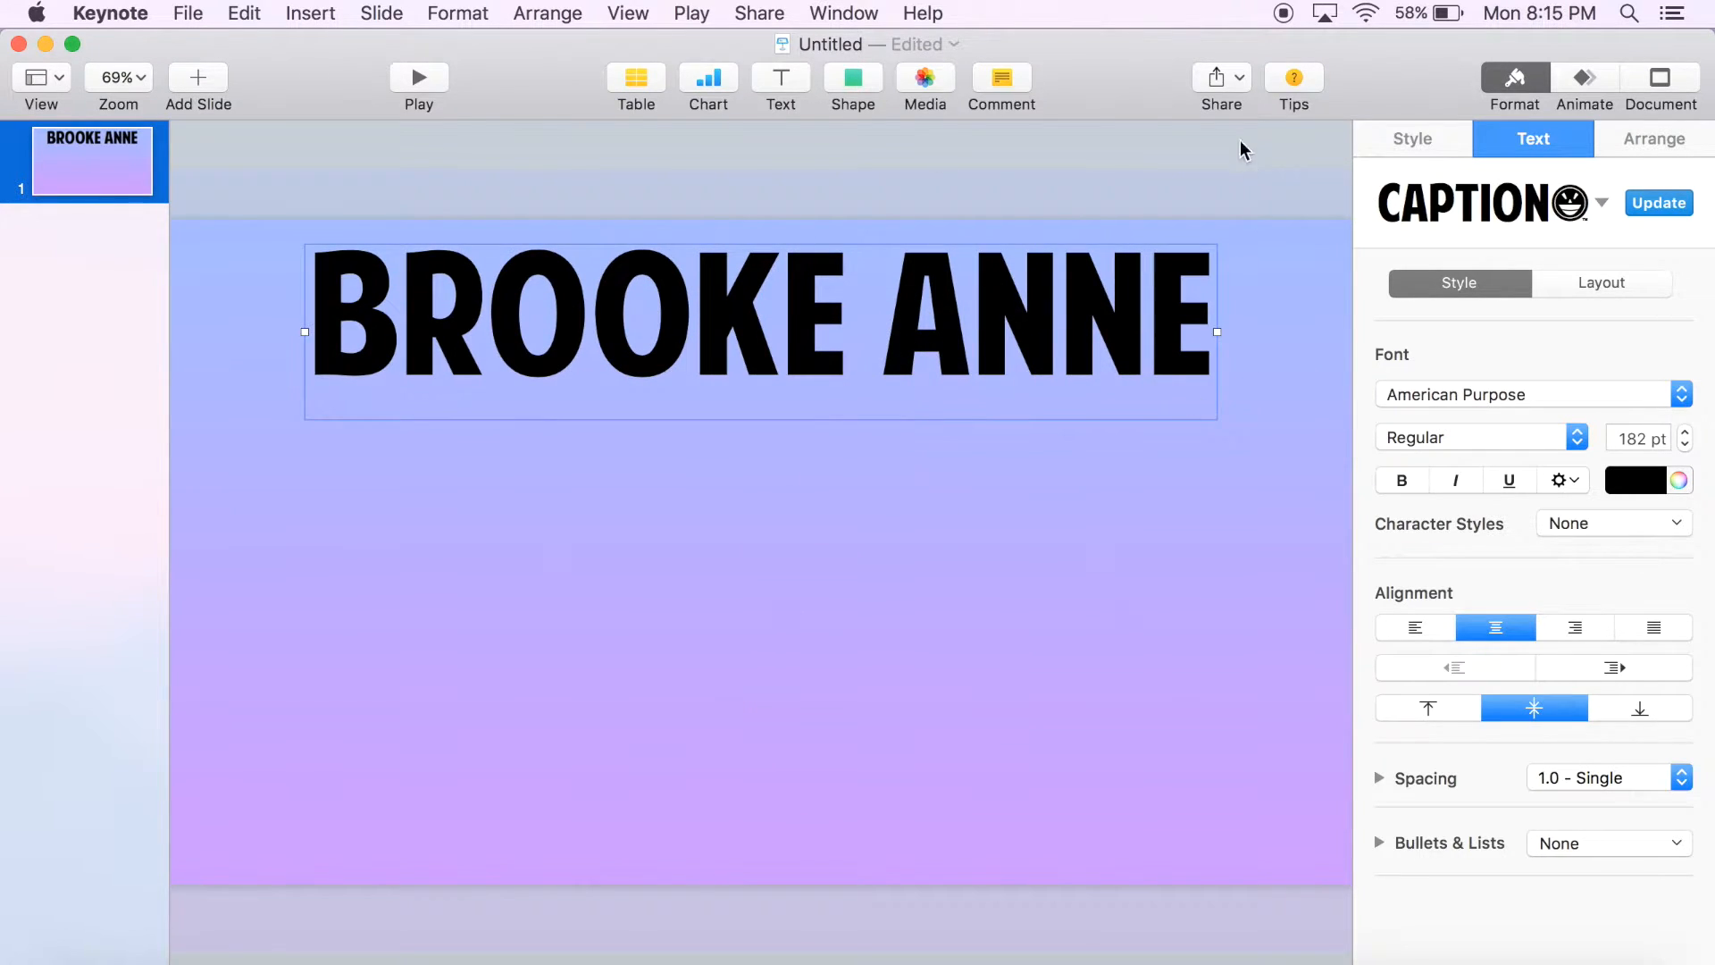
# Step: Add a square shape, stretch it into a wide rectangle slightly larger than the name heading, and place it over the heading
pyautogui.click(851, 75)
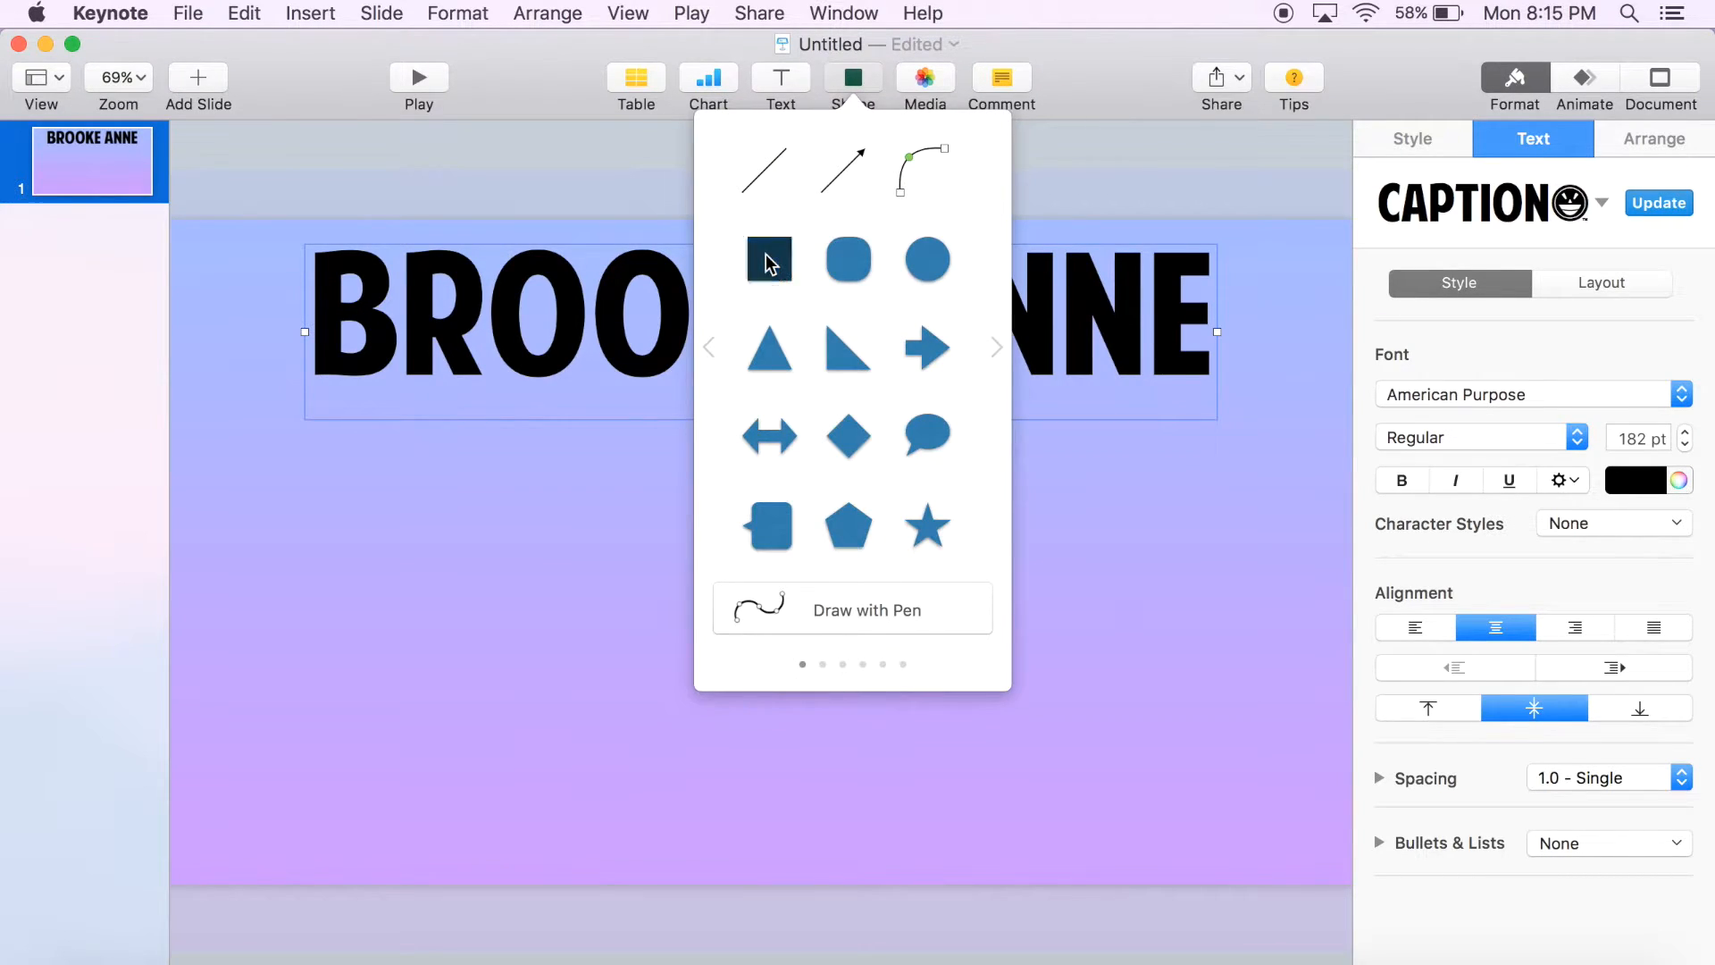
pyautogui.click(768, 261)
pyautogui.moveTo(804, 555); pyautogui.dragTo(1251, 535)
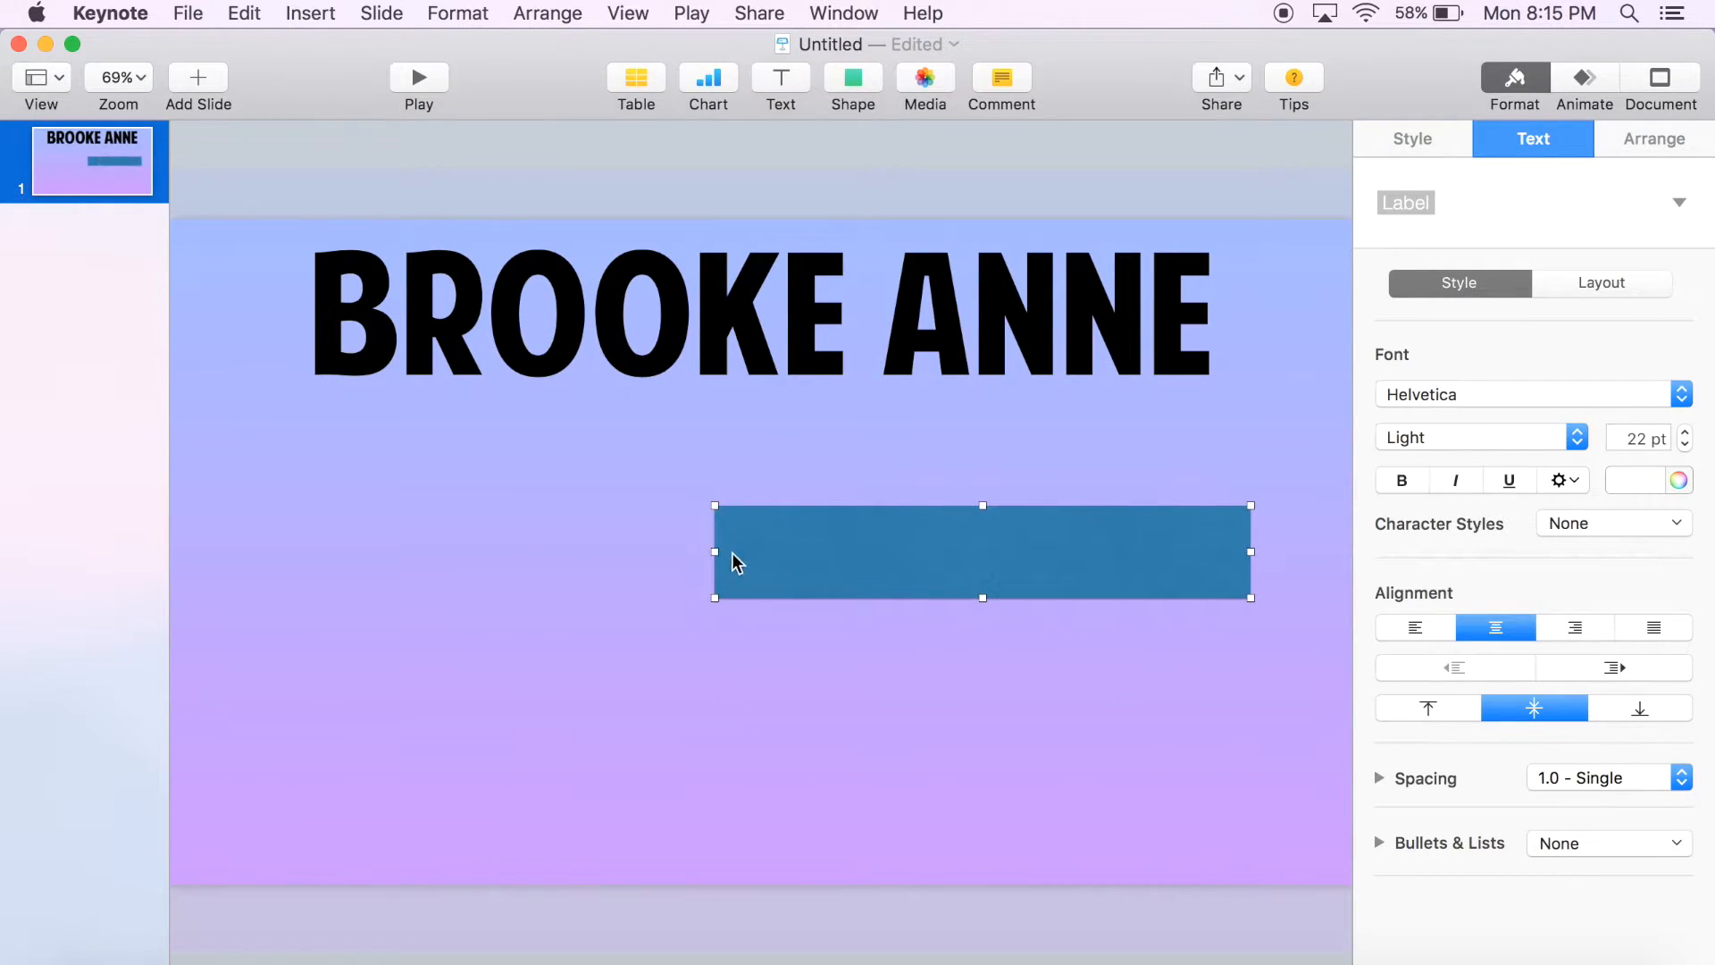
pyautogui.moveTo(715, 548); pyautogui.dragTo(284, 525)
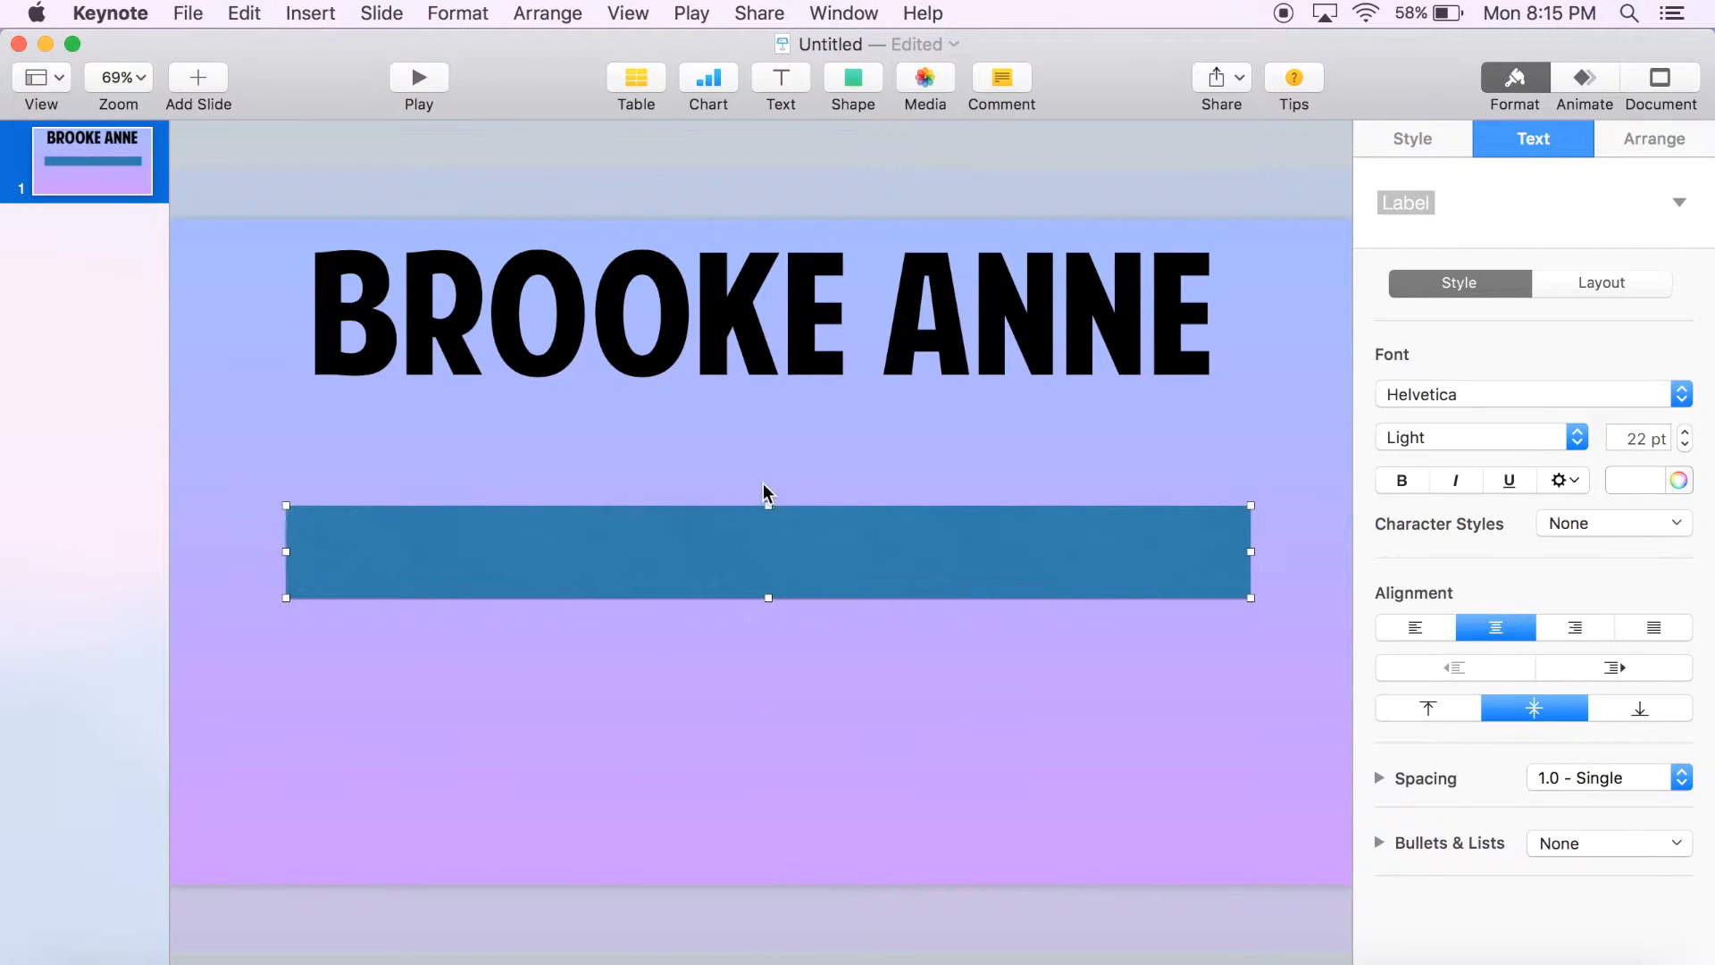
pyautogui.moveTo(768, 505); pyautogui.dragTo(768, 399)
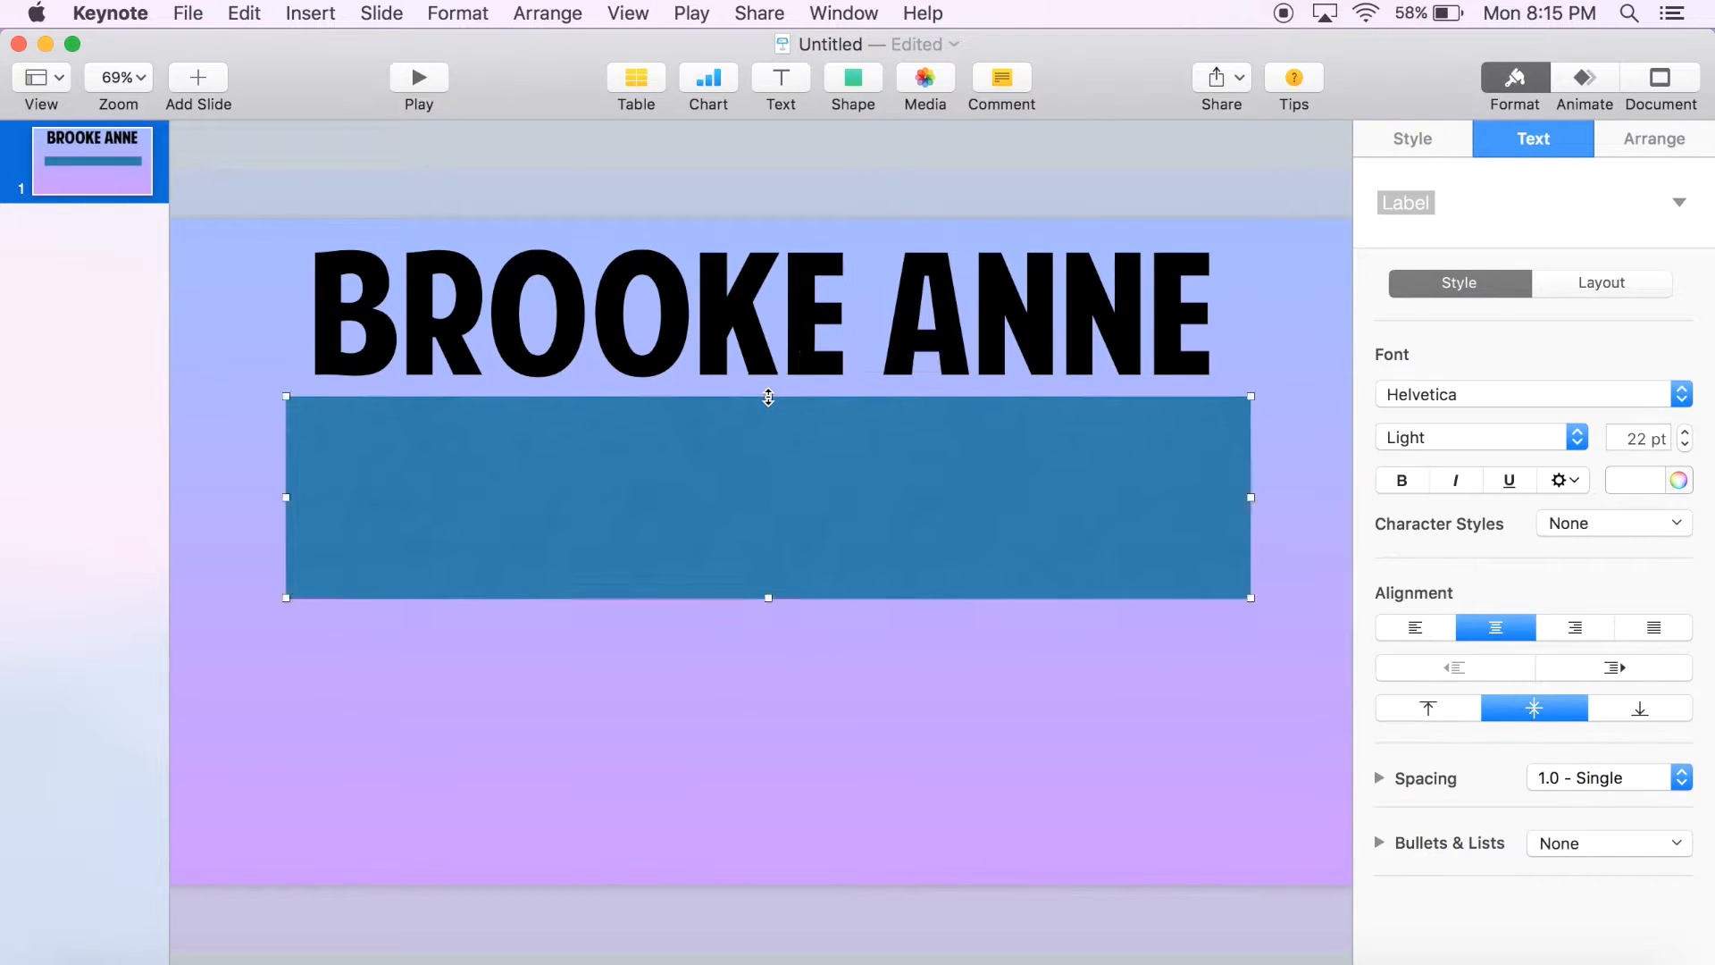
pyautogui.moveTo(774, 482); pyautogui.dragTo(774, 314)
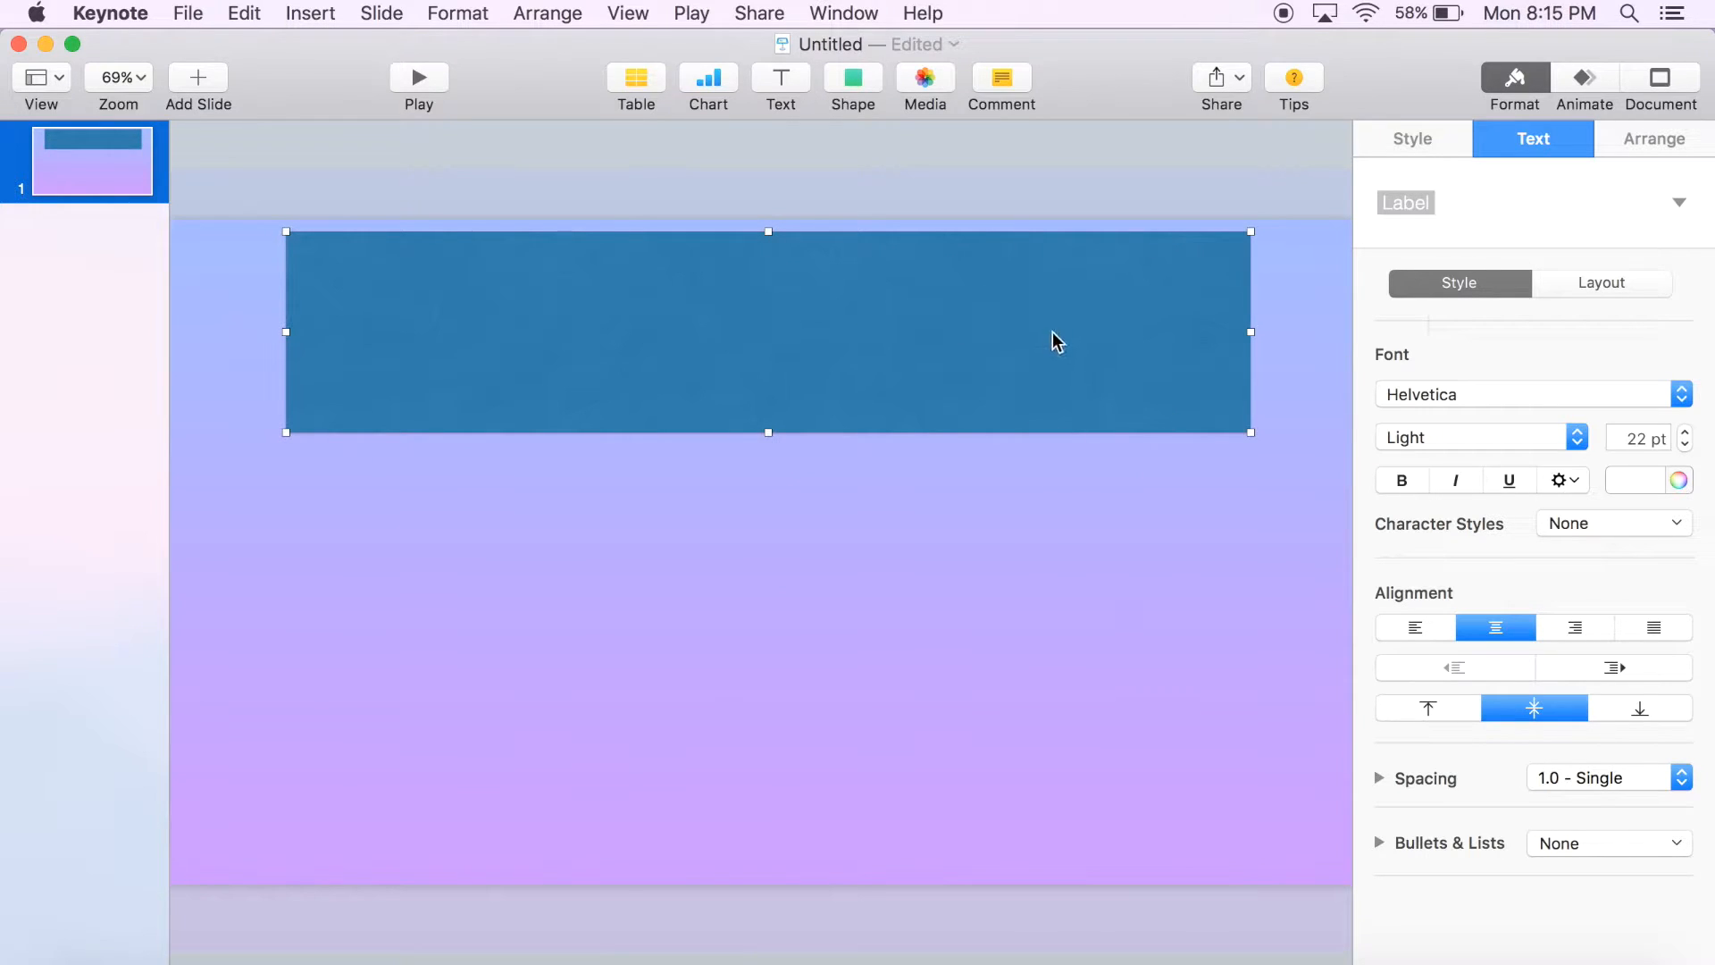
pyautogui.moveTo(819, 348)
pyautogui.mouseDown()
pyautogui.moveTo(816, 392)
pyautogui.moveTo(819, 333)
pyautogui.mouseUp()
# Step: Apply the light grey gradient shape style to the rectangle and change its grey gradient colour to White
pyautogui.click(1432, 143)
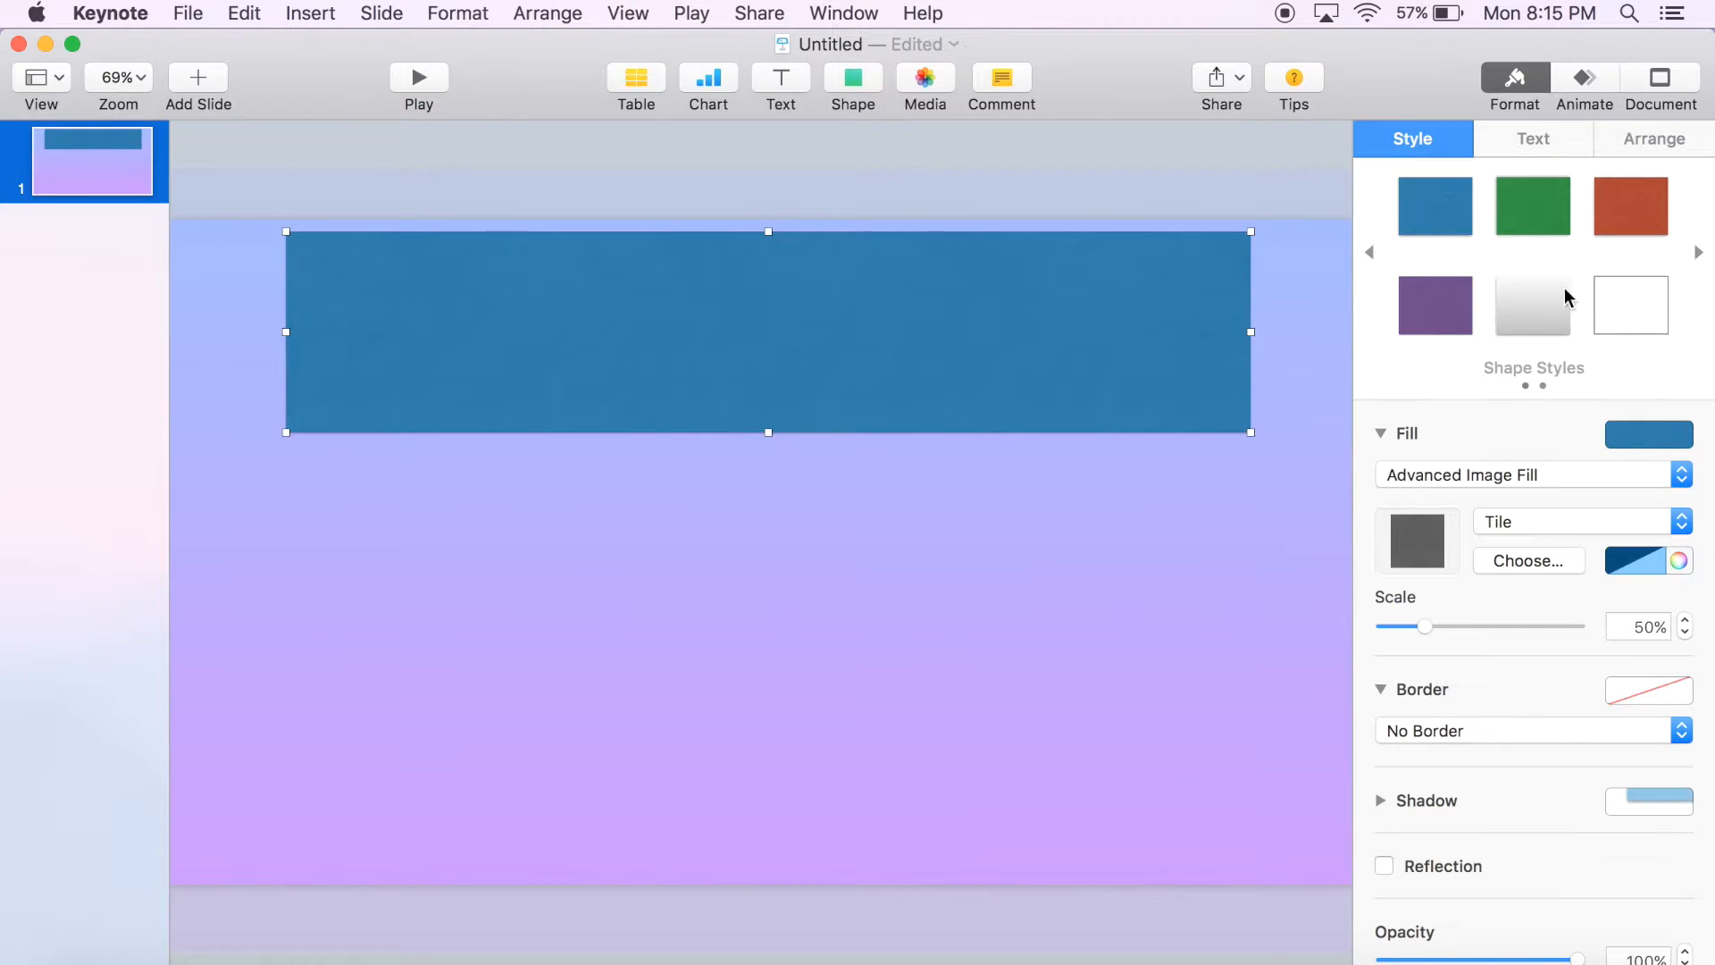
pyautogui.click(1549, 308)
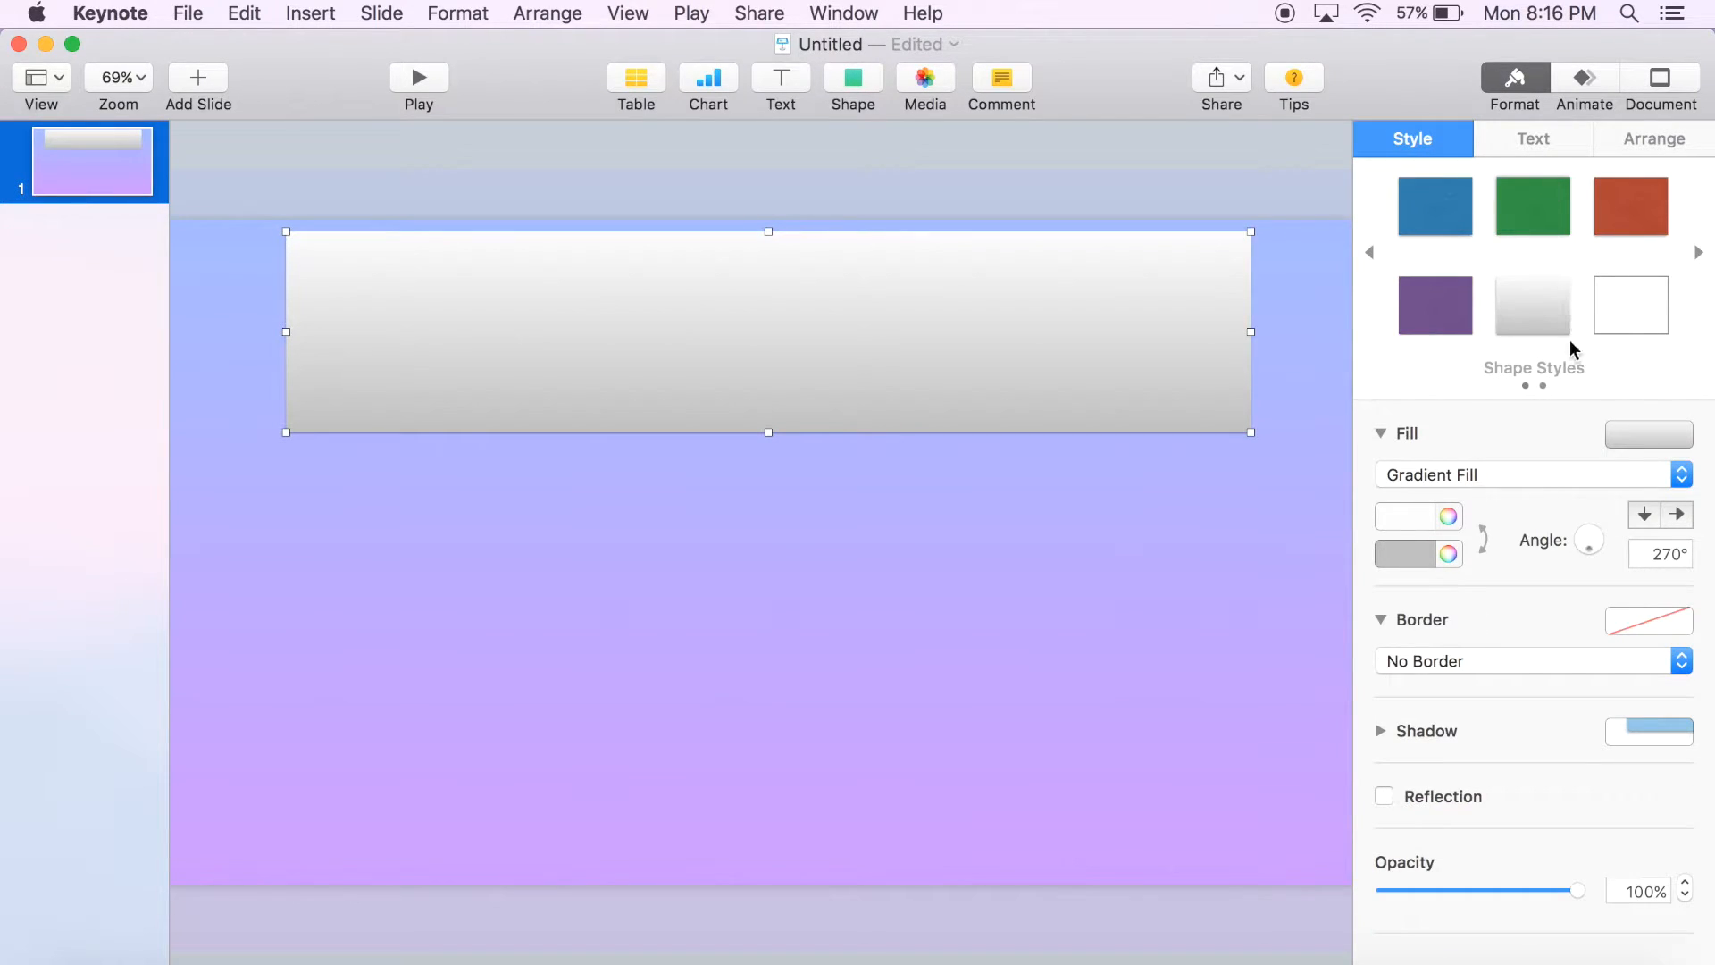
pyautogui.click(1448, 554)
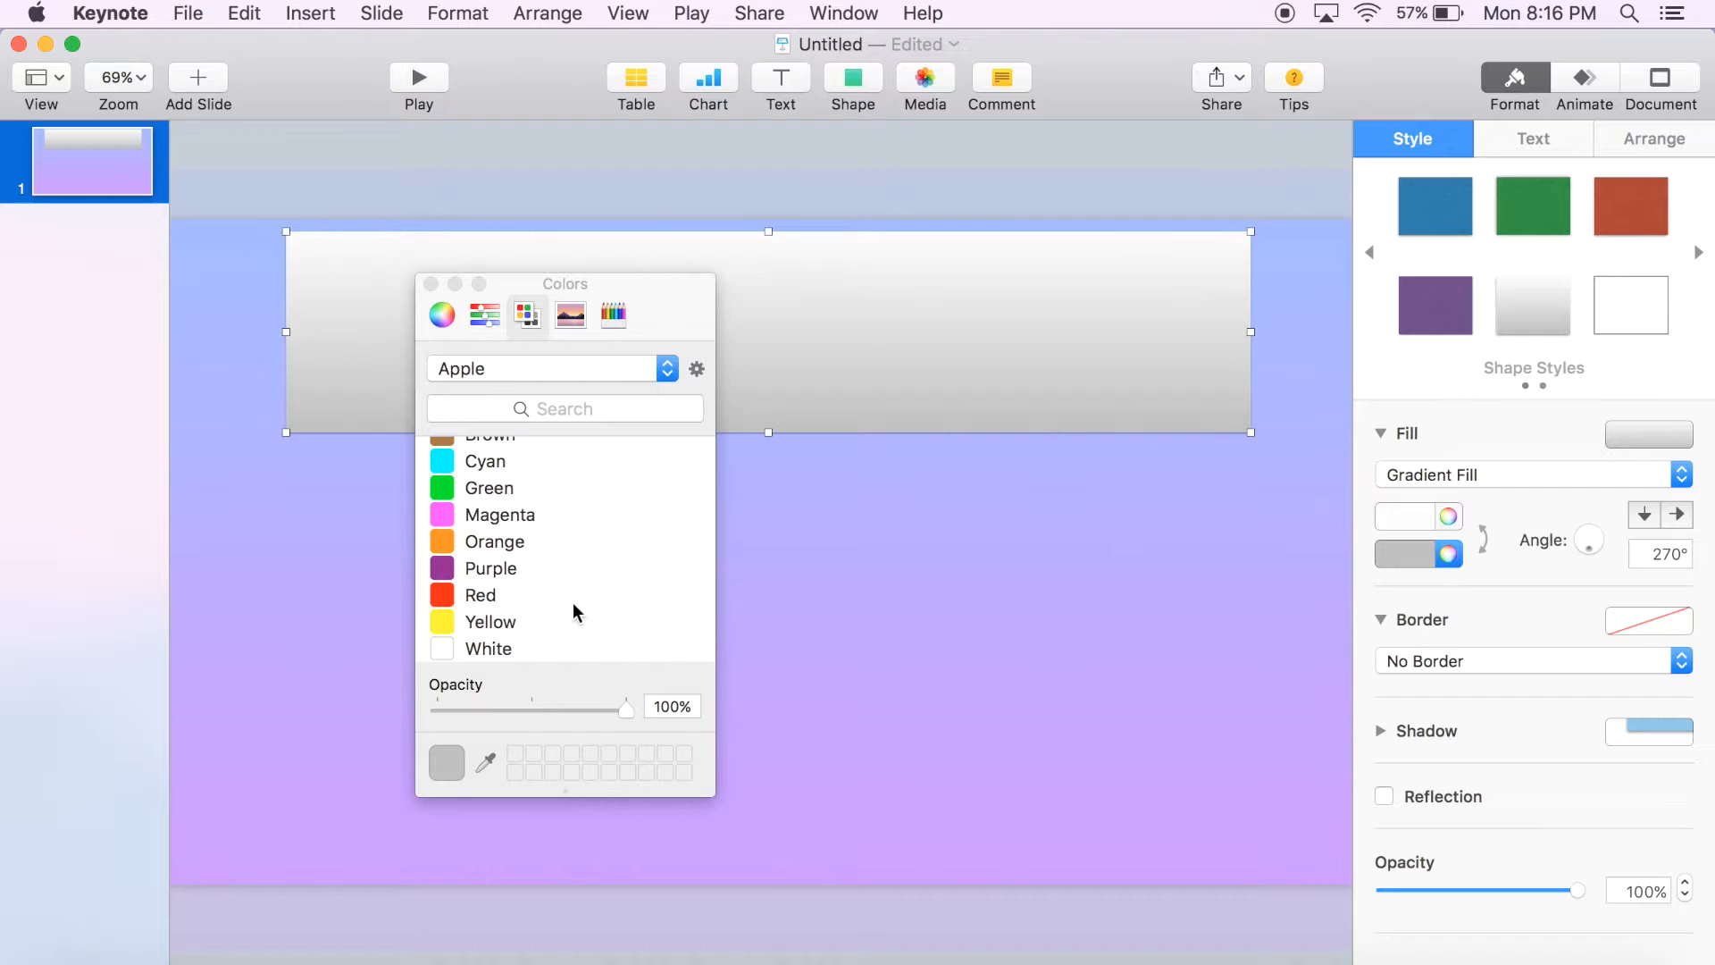
pyautogui.click(522, 650)
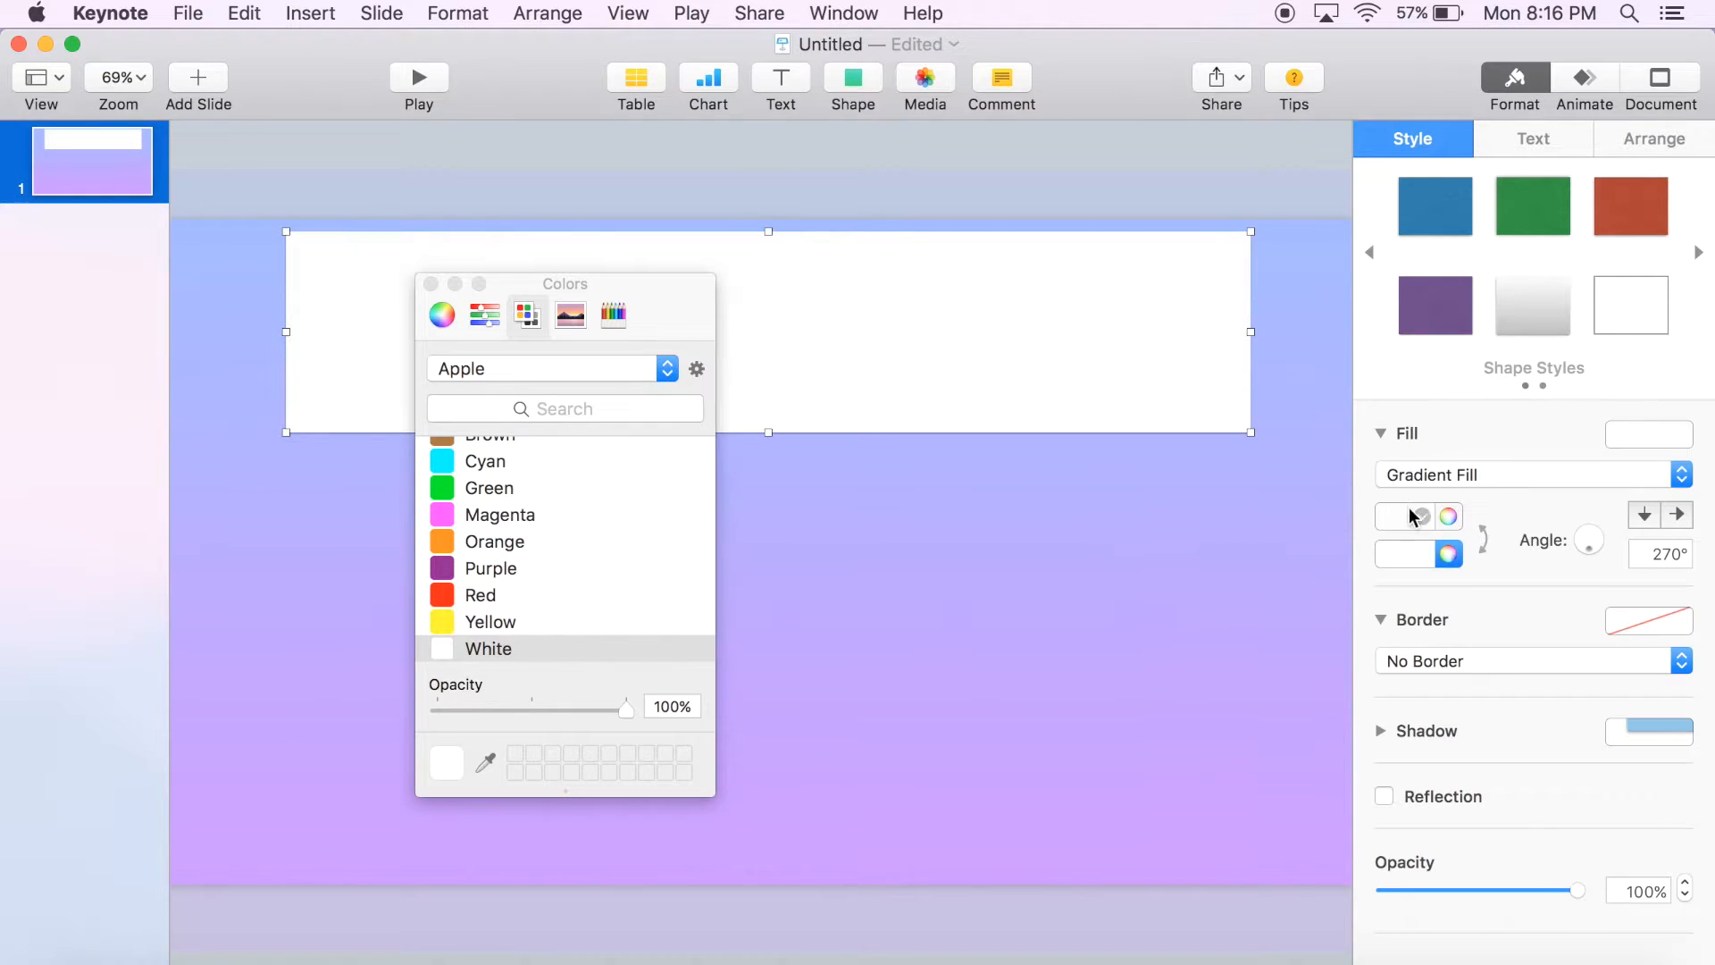
pyautogui.click(430, 283)
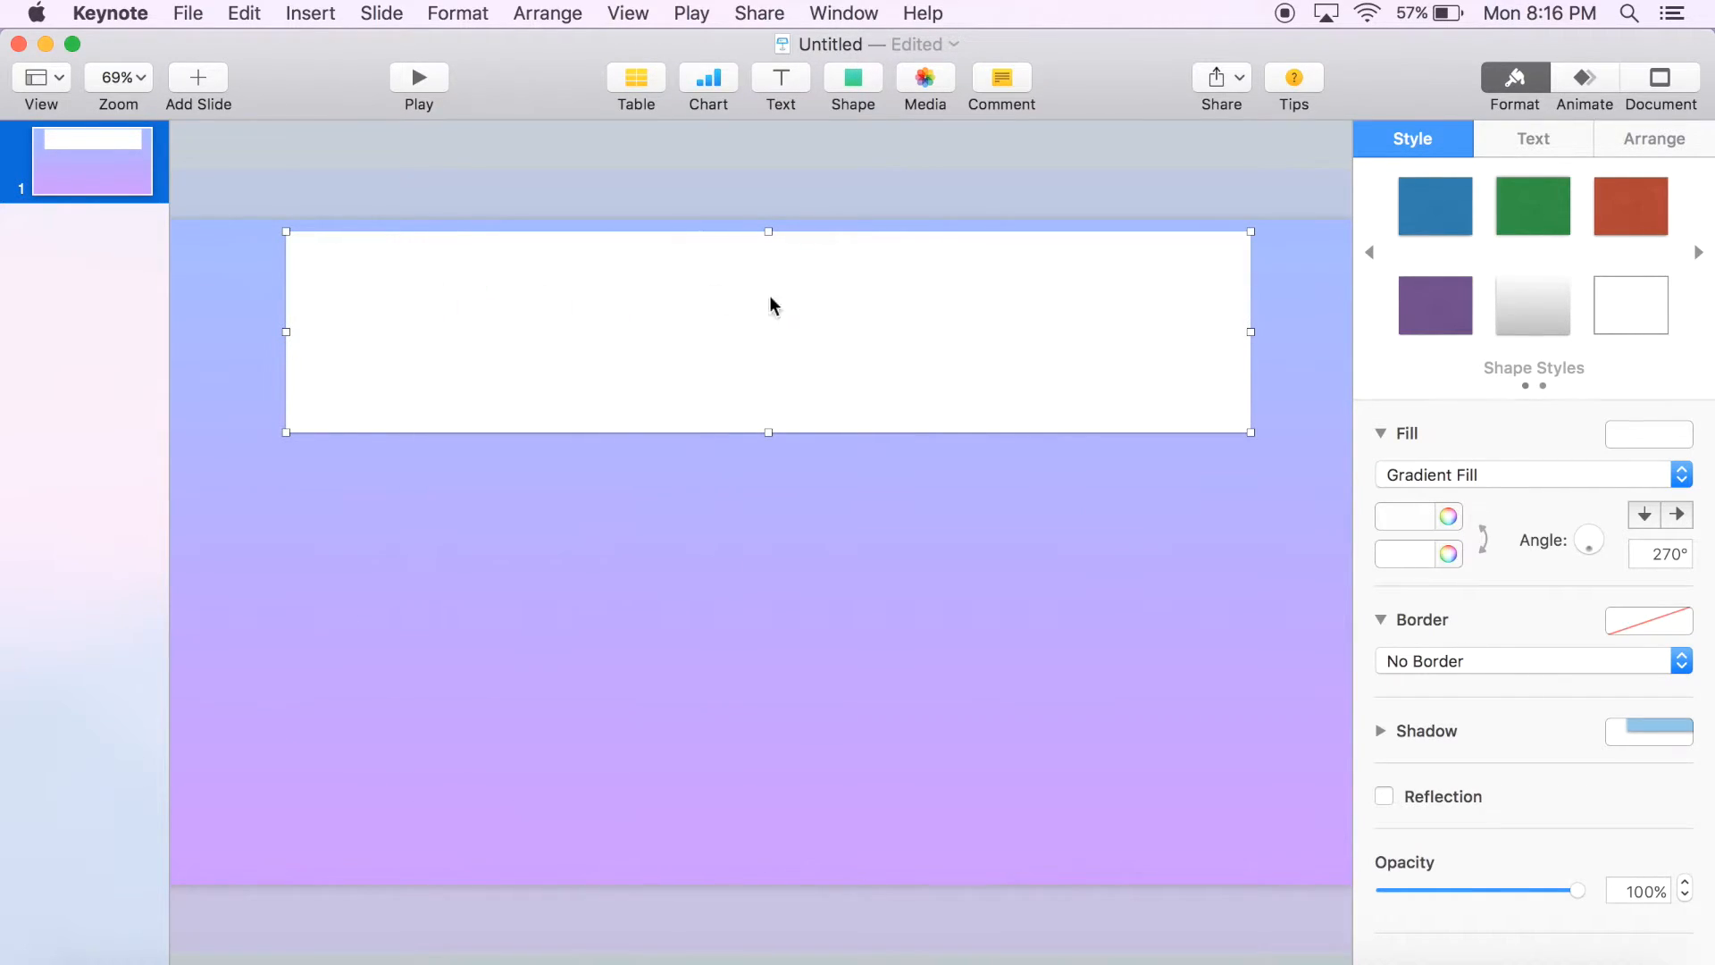
# Step: Rearrange the layers so the white rectangle sits behind the name heading but in front of the gradient background image
pyautogui.rightClick(993, 313)
pyautogui.click(896, 366)
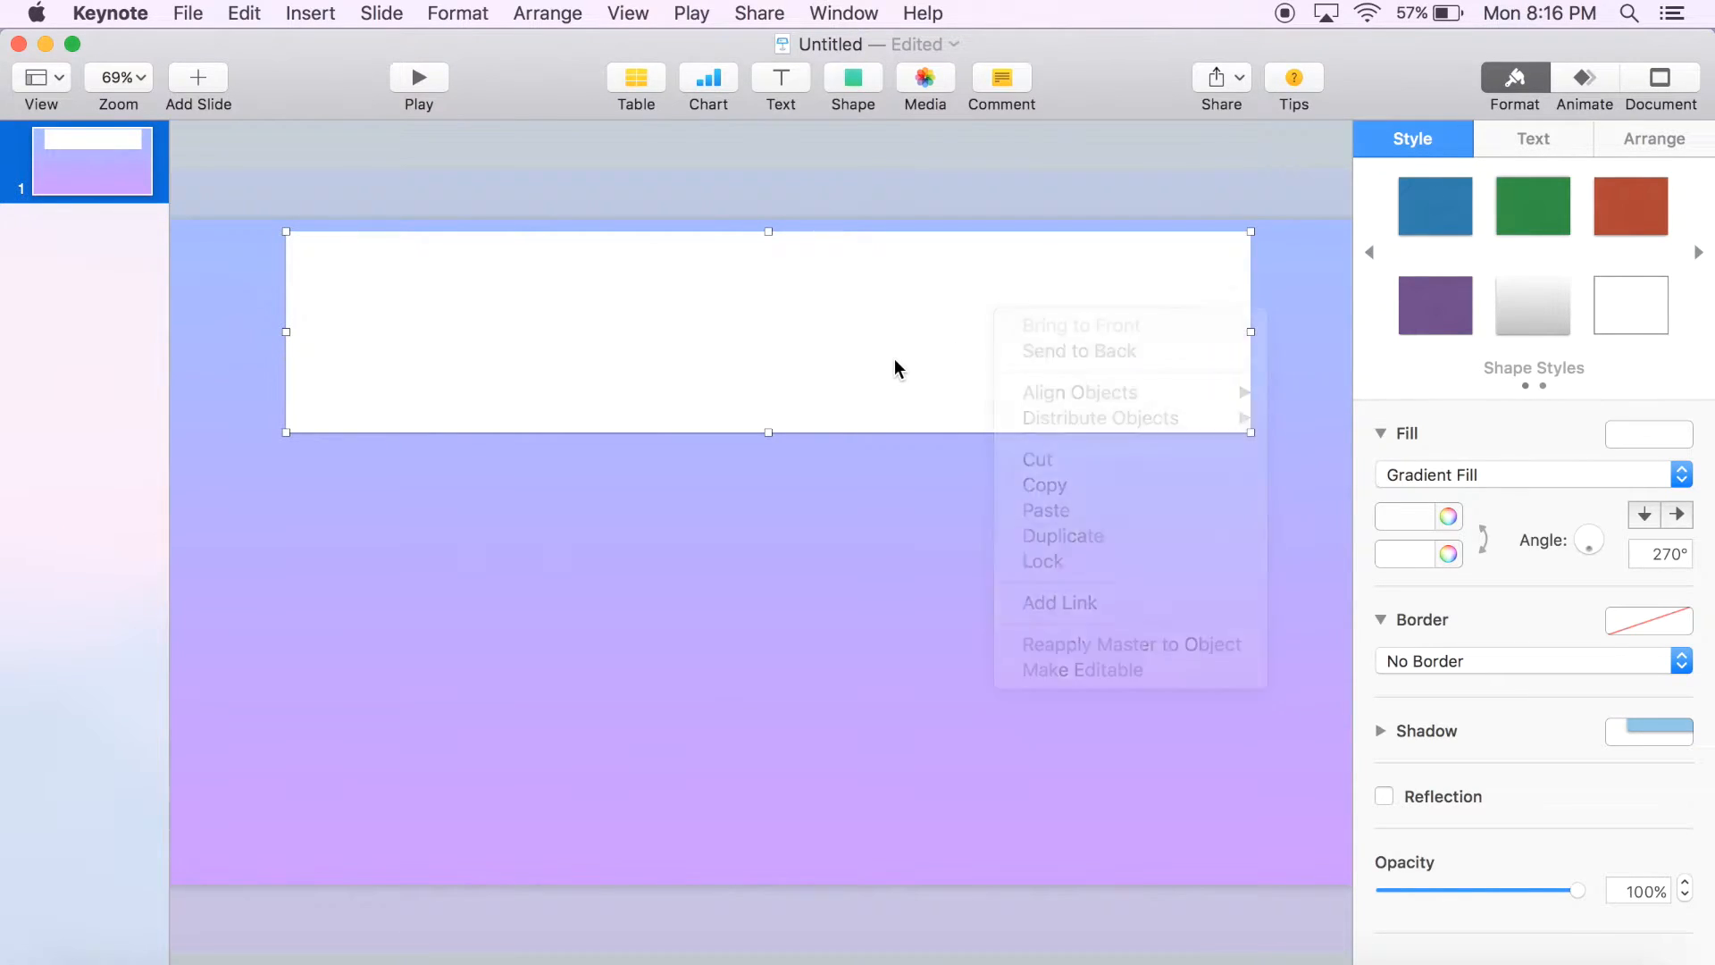
pyautogui.rightClick(986, 311)
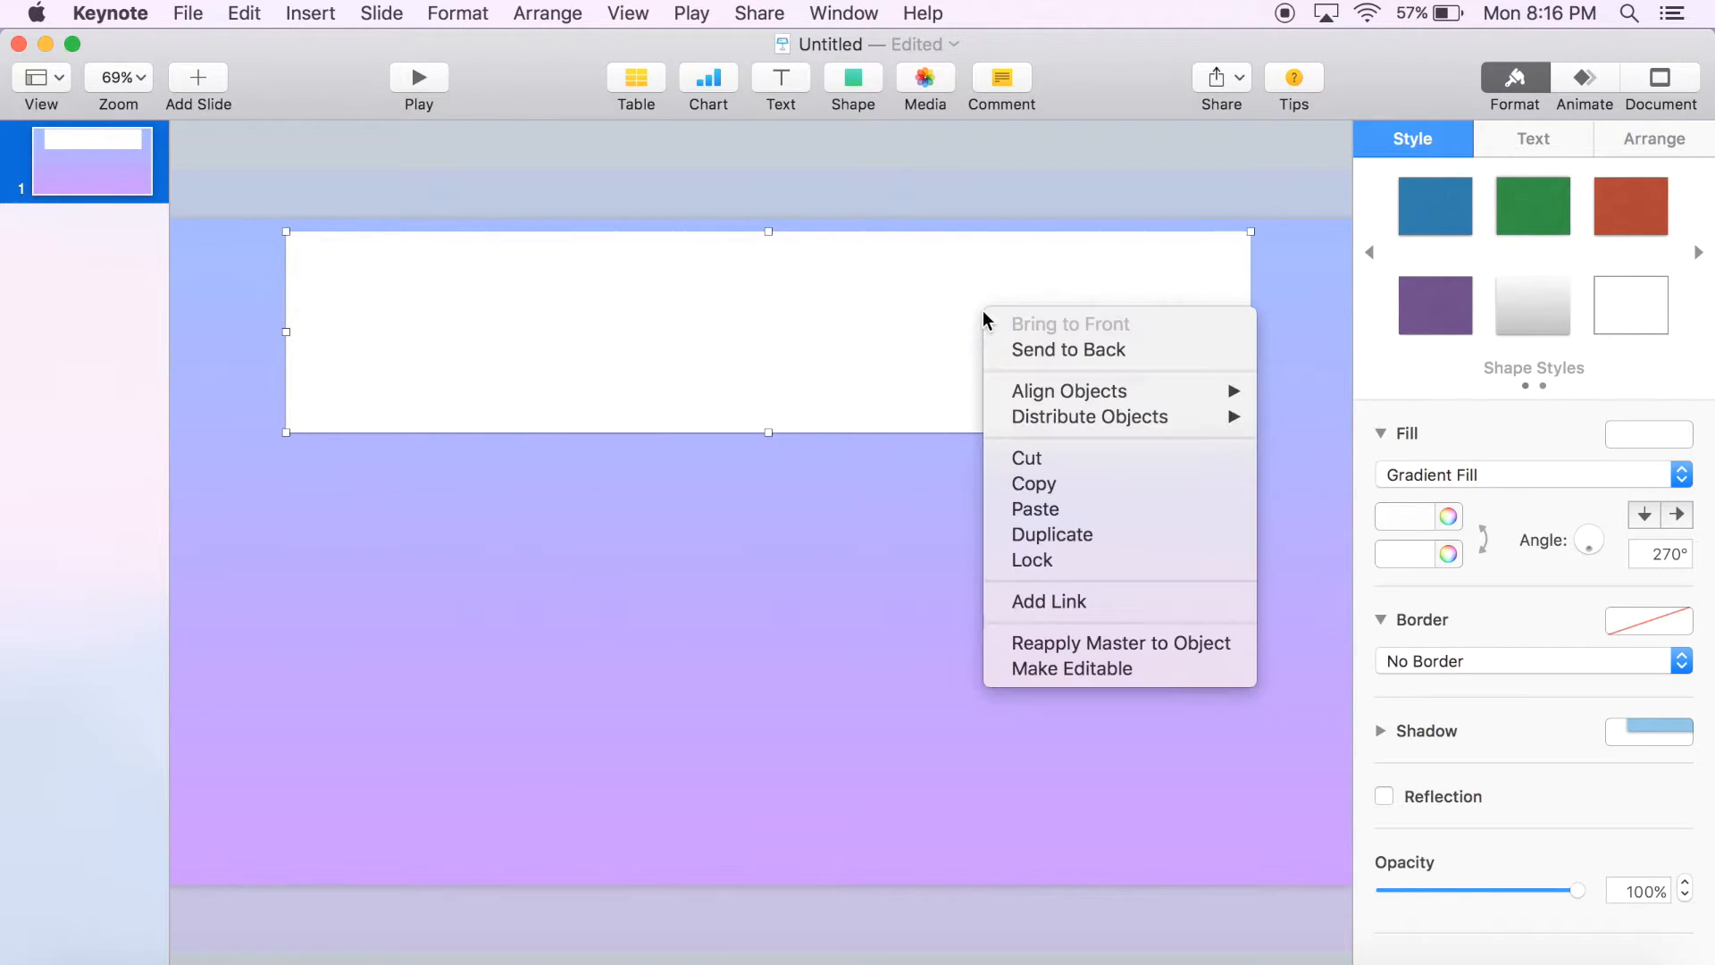
pyautogui.click(1029, 349)
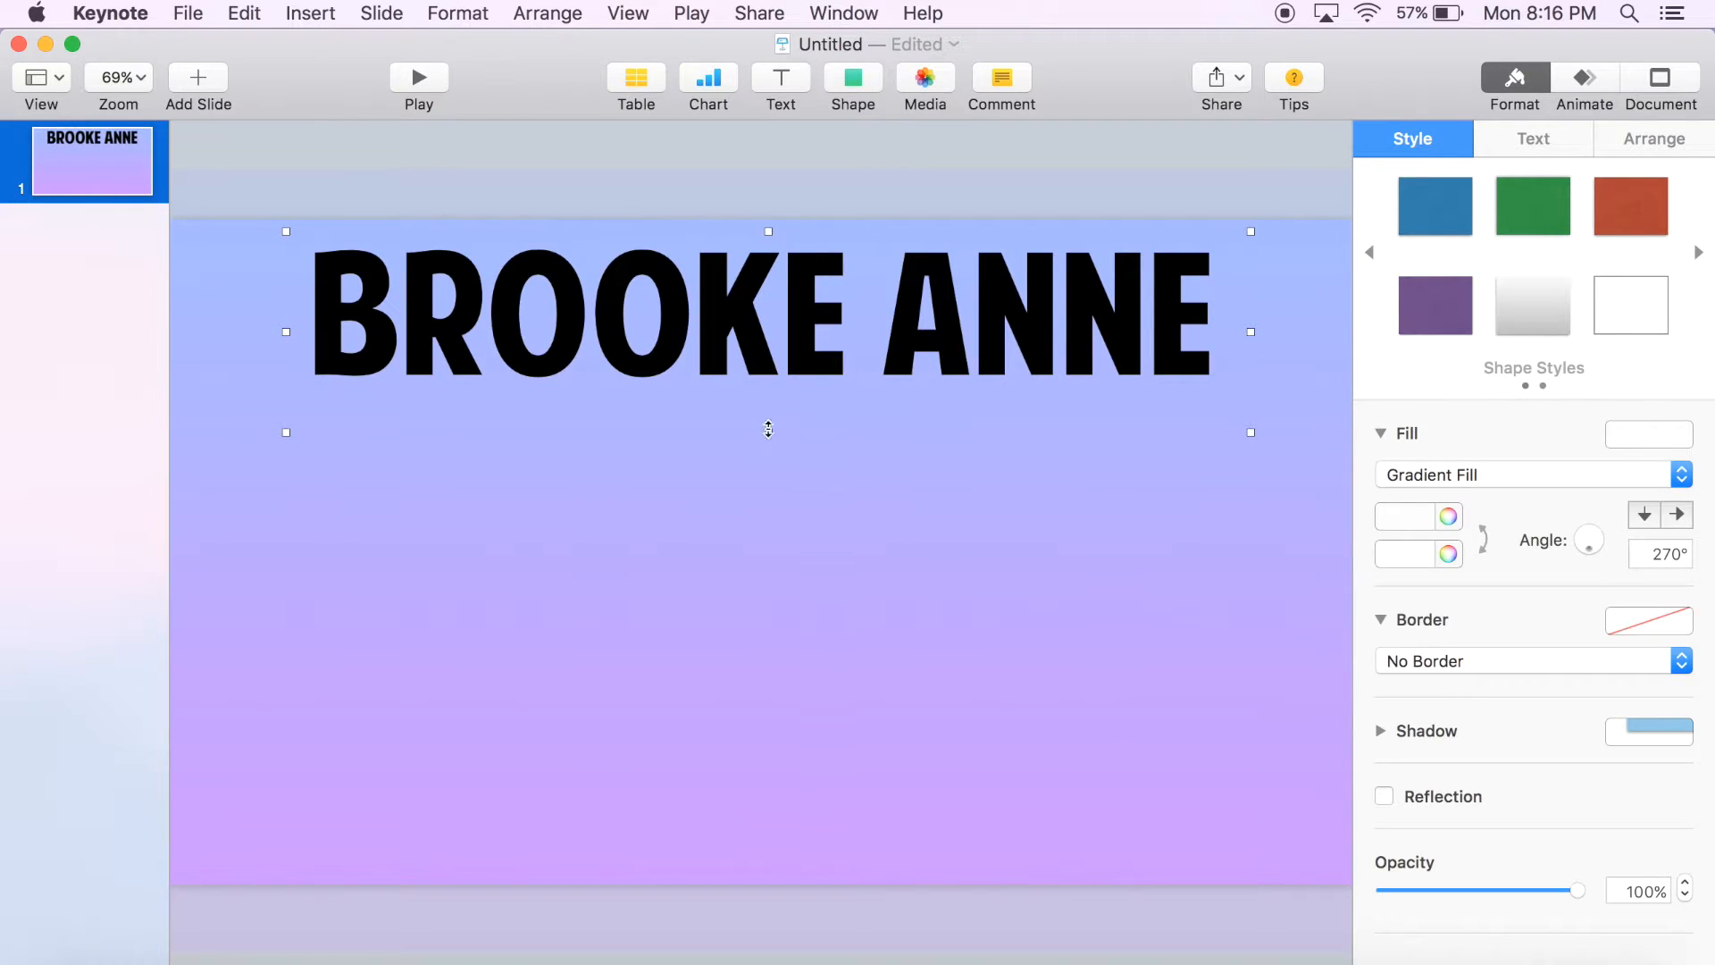
pyautogui.click(787, 542)
pyautogui.rightClick(712, 611)
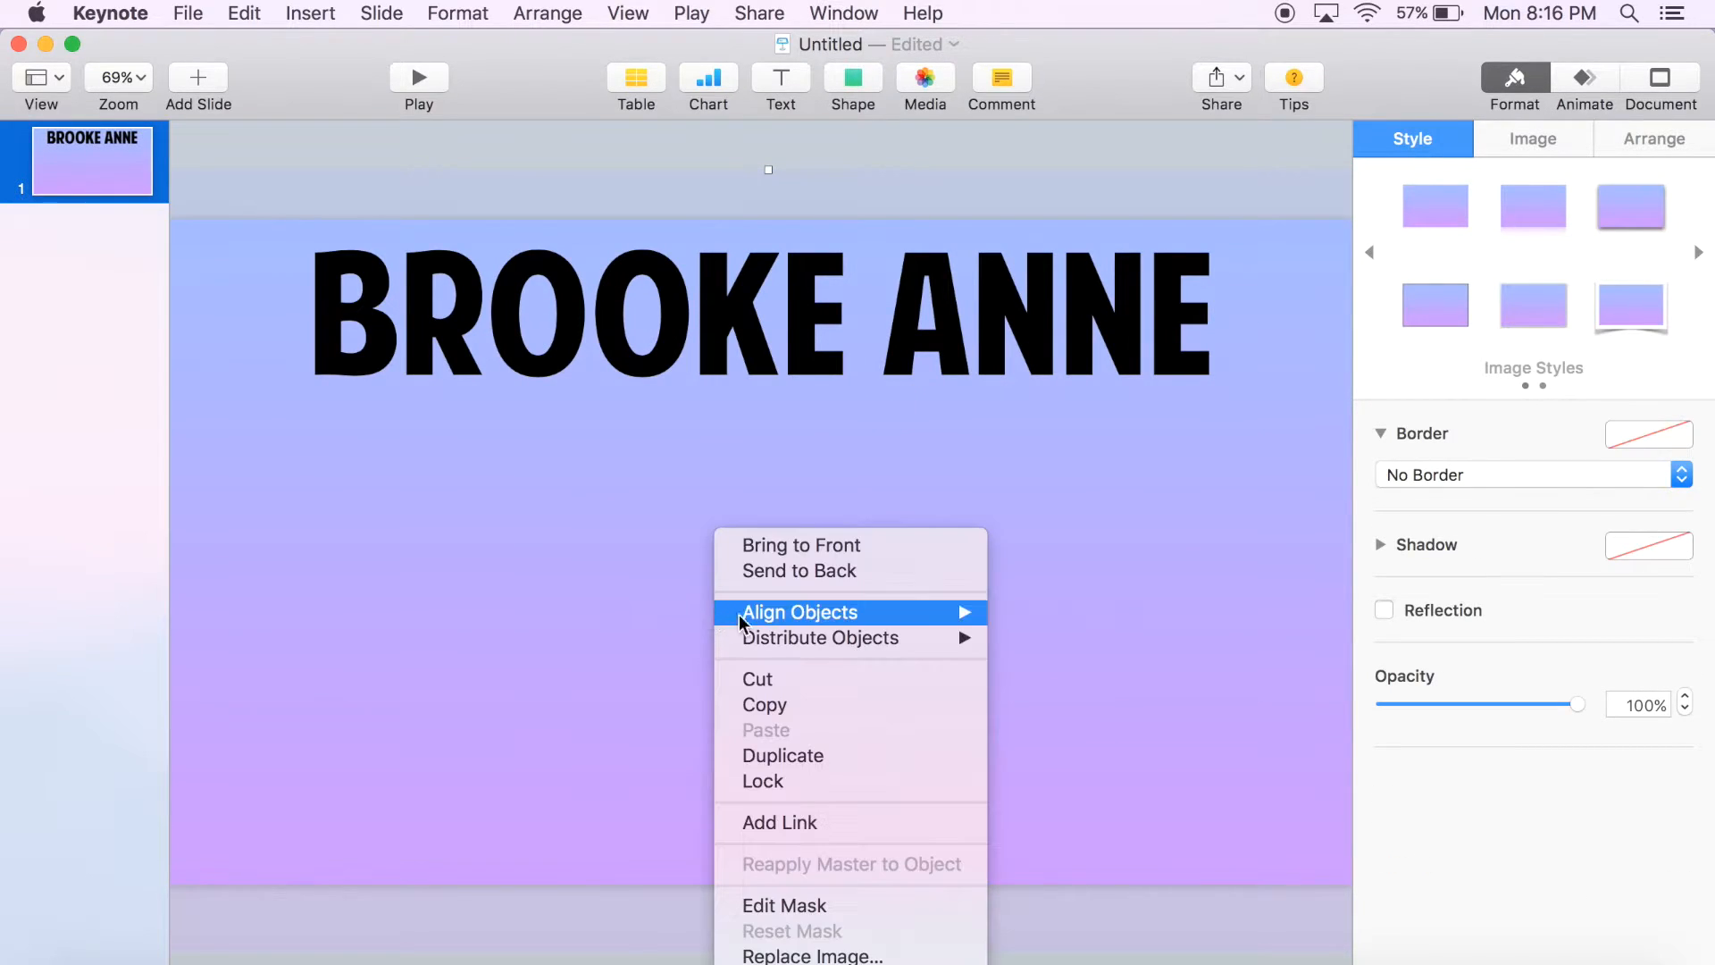
pyautogui.click(798, 547)
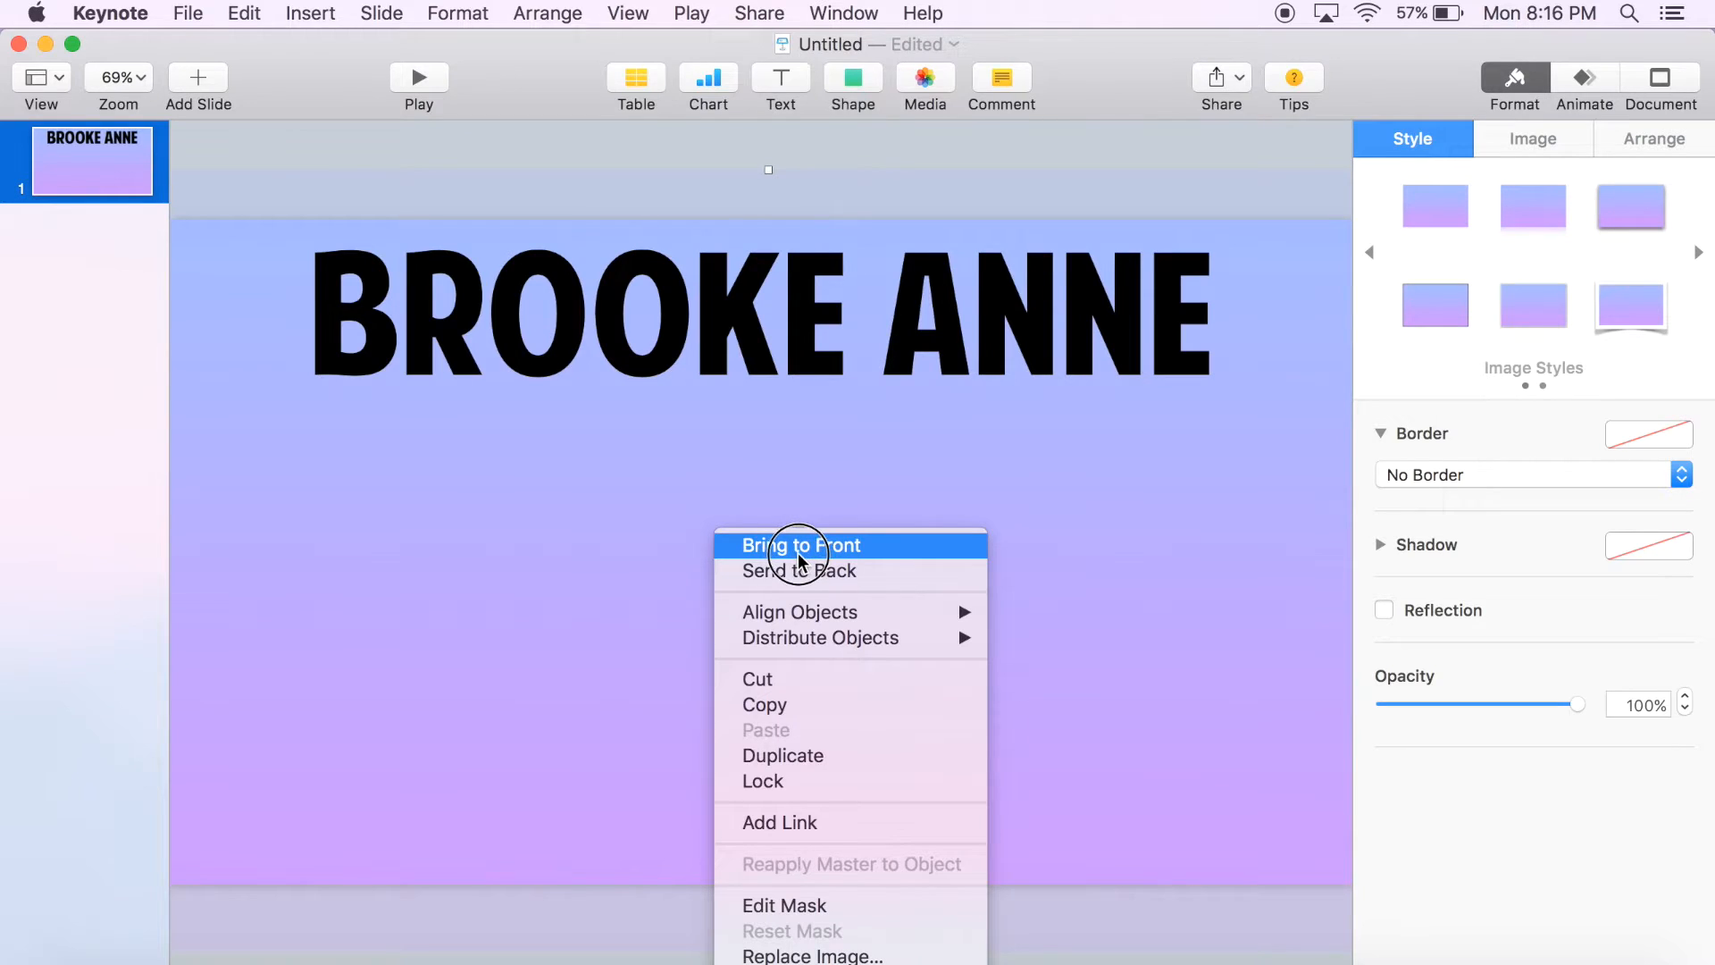
pyautogui.rightClick(920, 422)
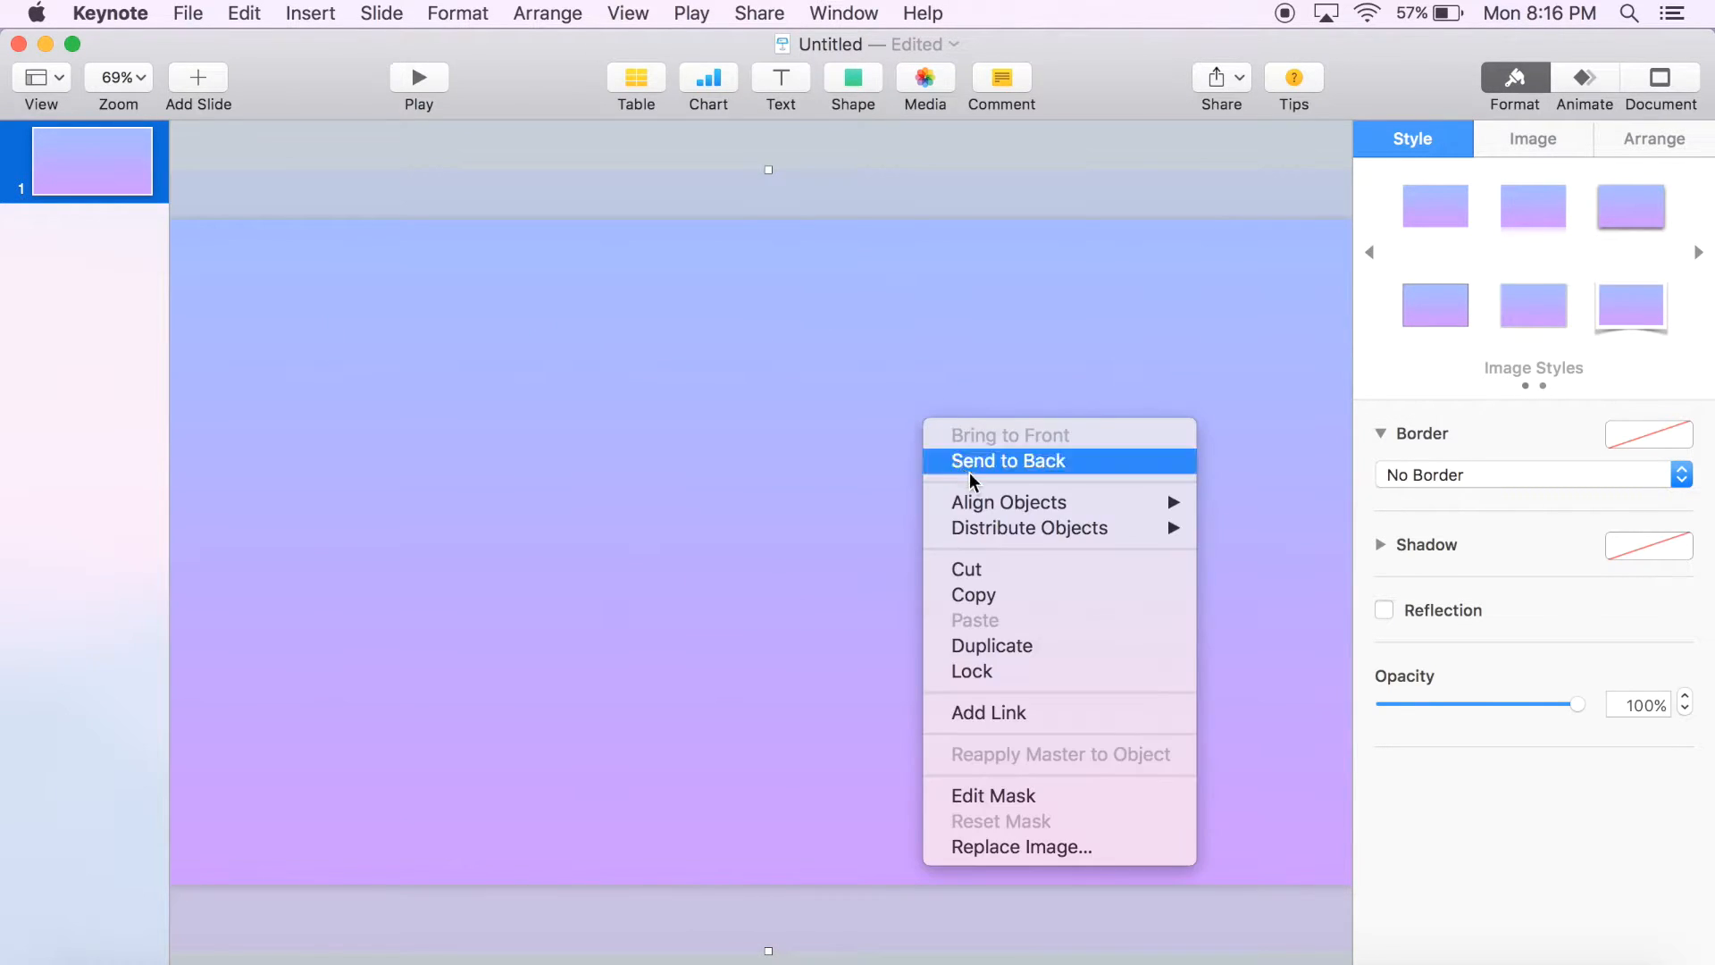
pyautogui.click(993, 465)
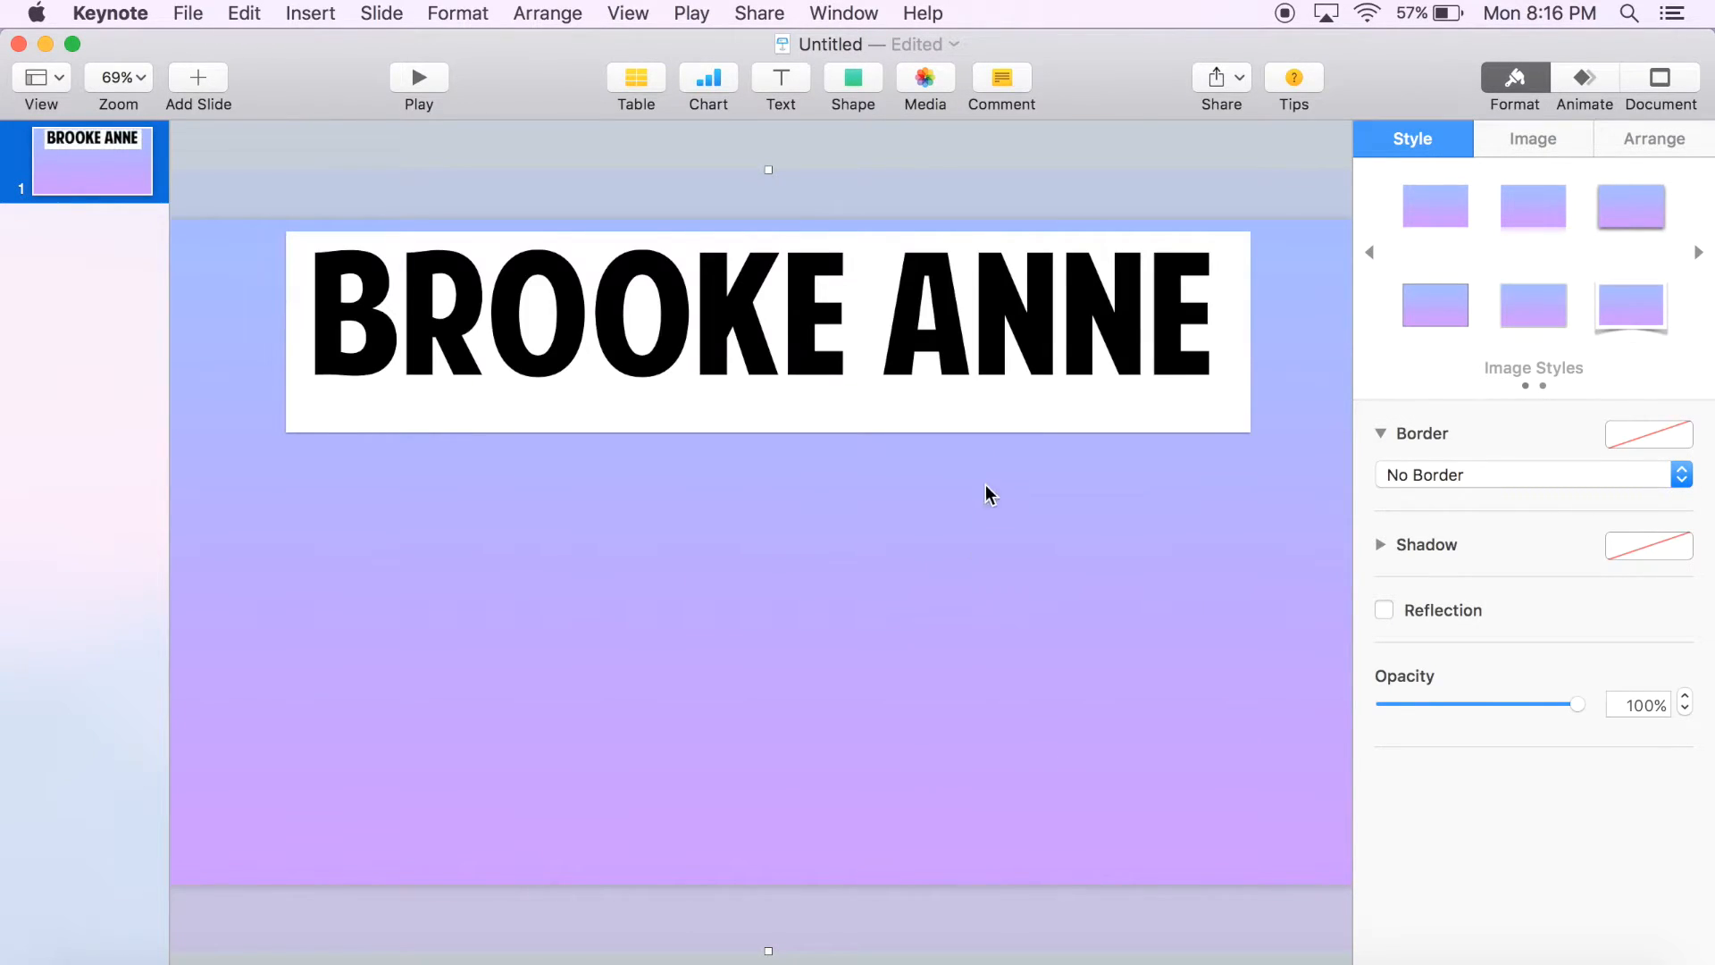
# Step: Shorten the white rectangle from its lower edge so it frames the name heading evenly
pyautogui.click(952, 416)
pyautogui.click(1236, 388)
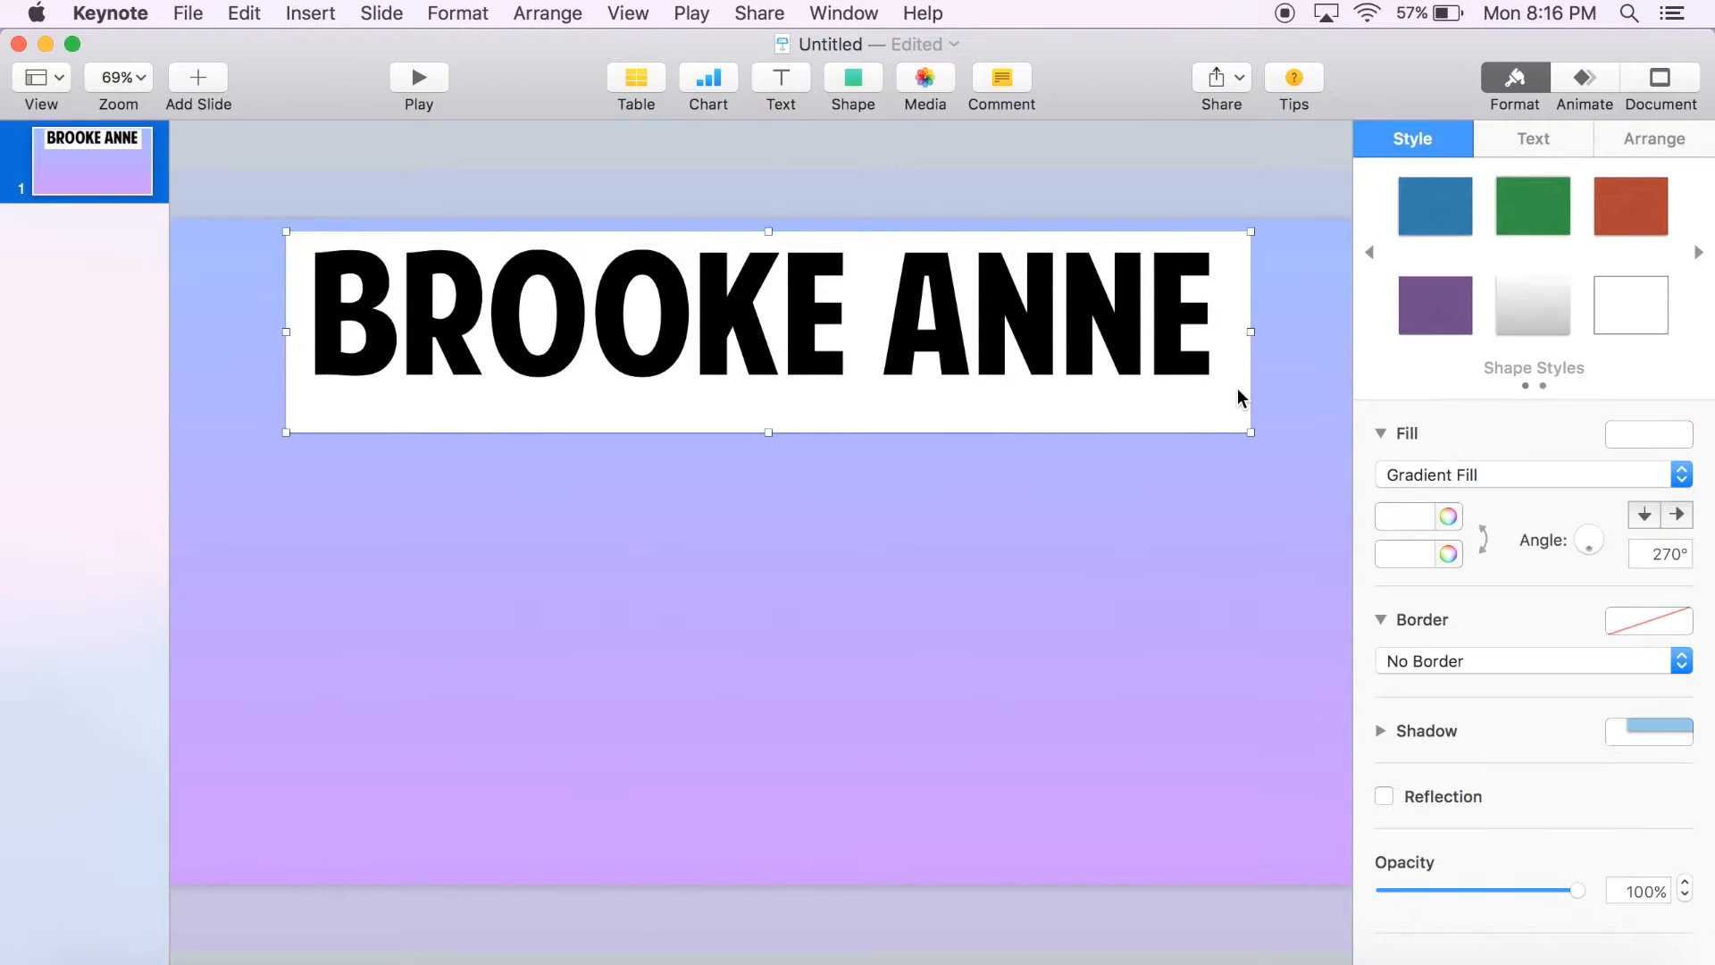
pyautogui.moveTo(768, 432); pyautogui.dragTo(767, 409)
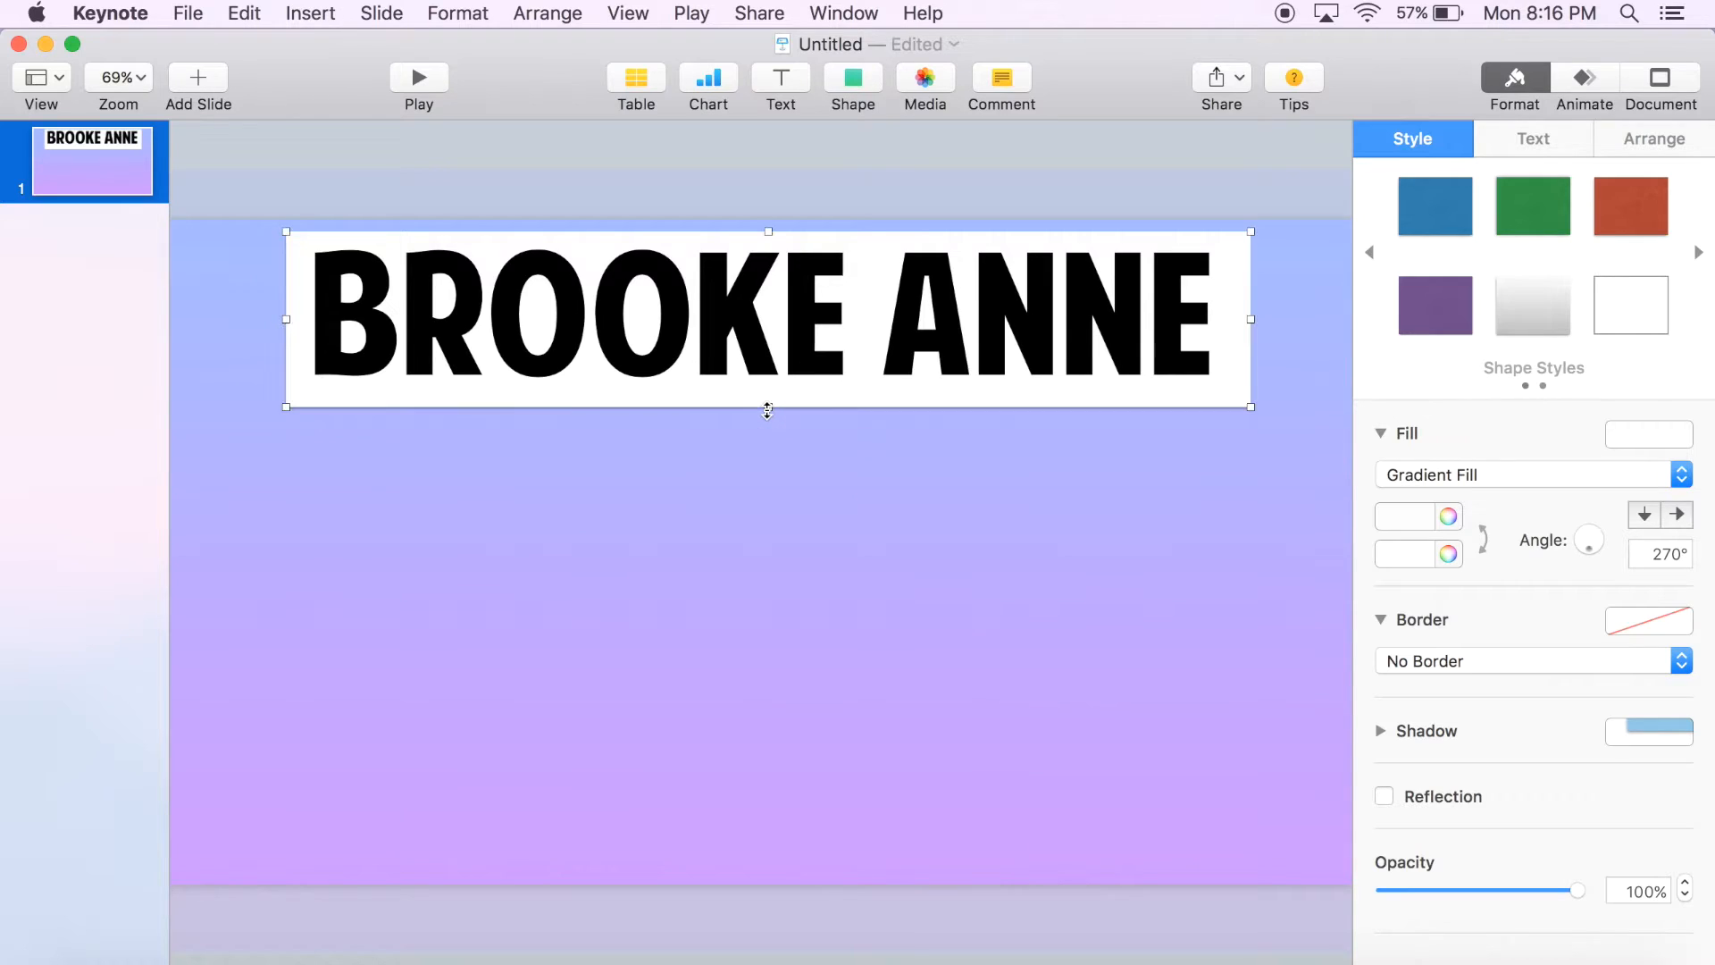
pyautogui.click(442, 514)
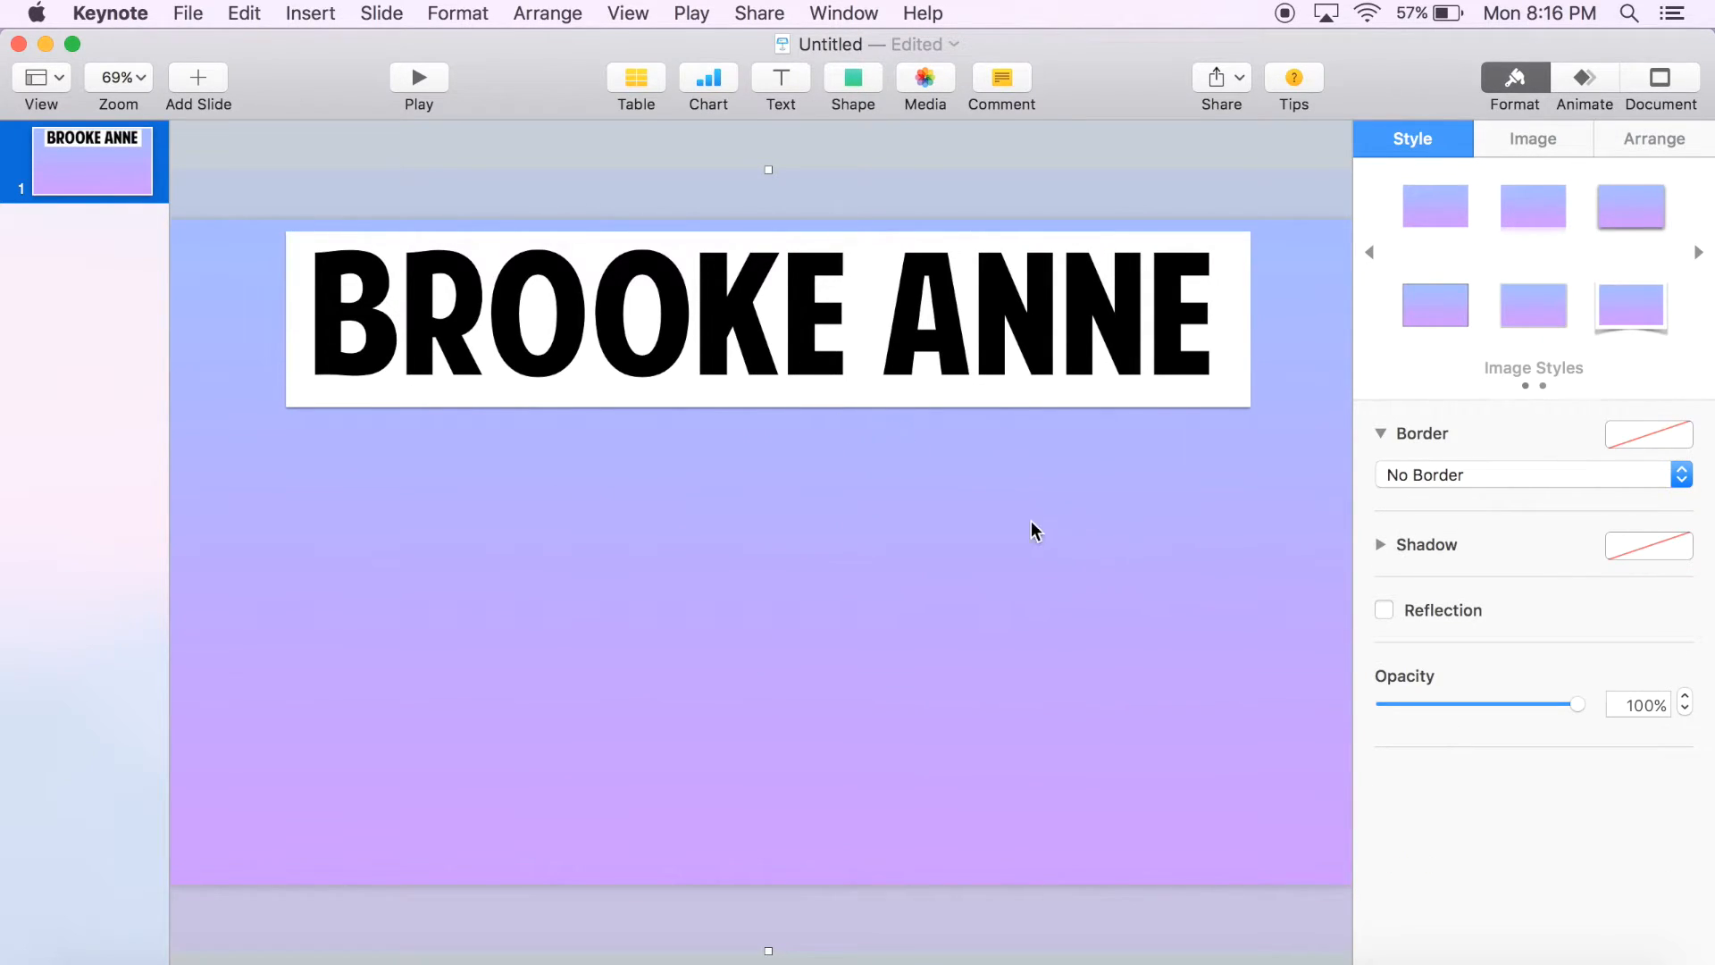
# Step: Switch to Safari, open Google, and search for images of "mac computer"
pyautogui.click(228, 954)
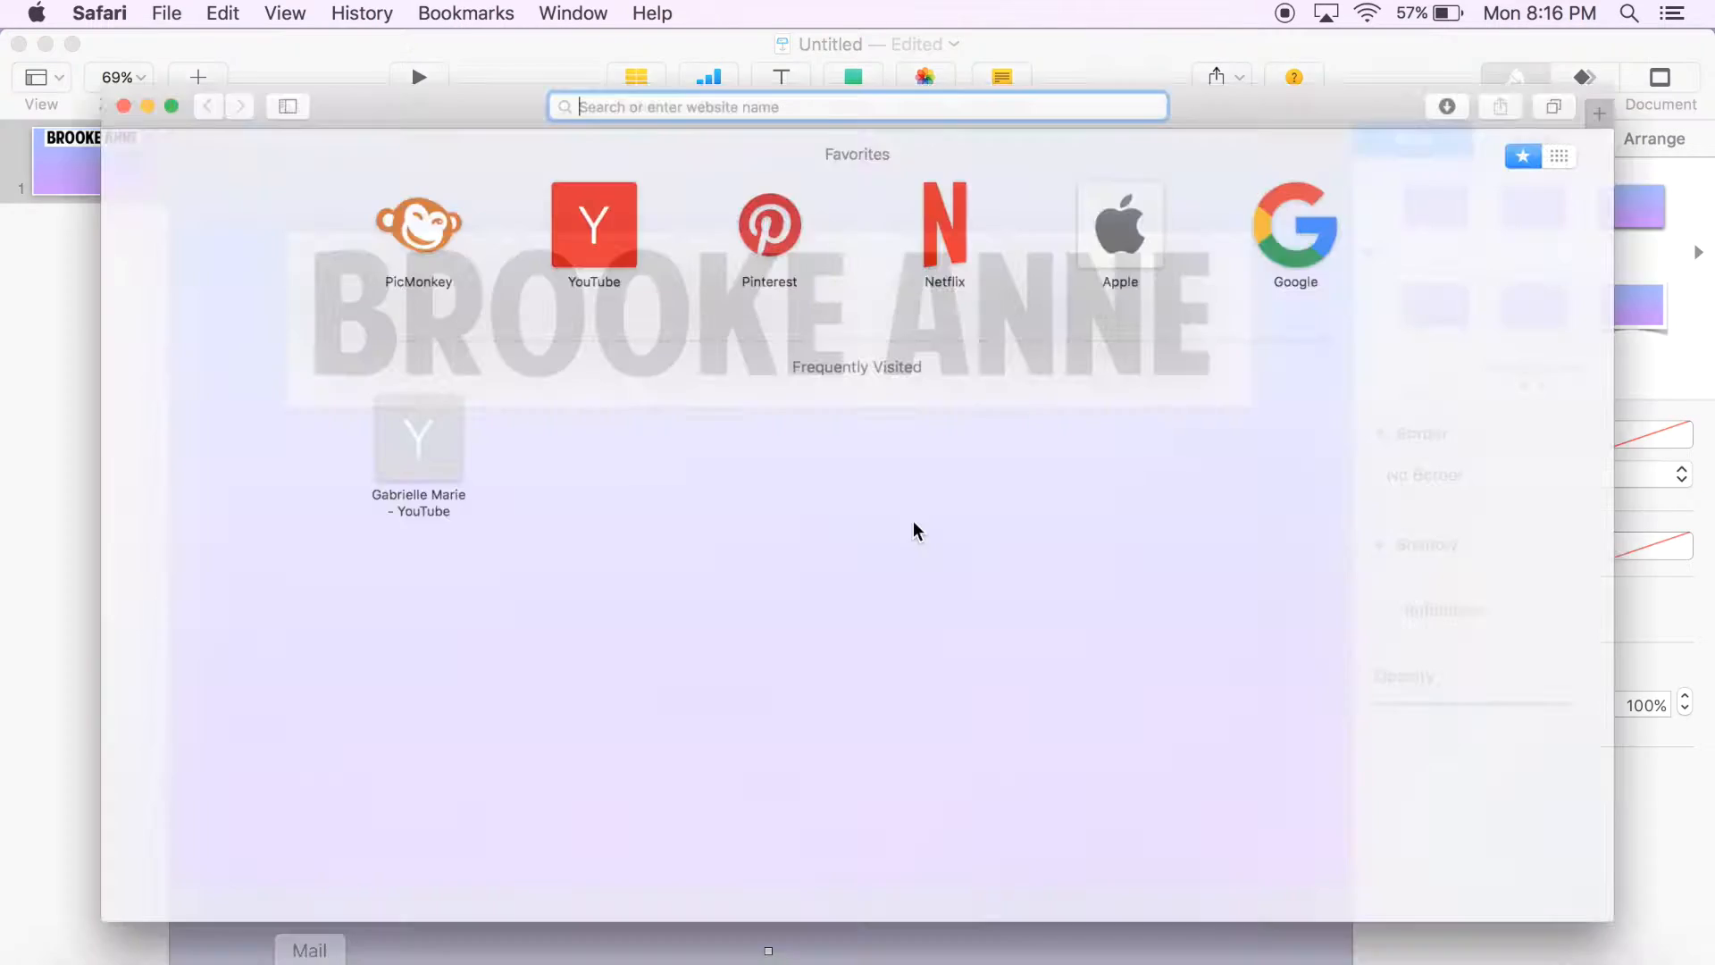
pyautogui.click(1340, 223)
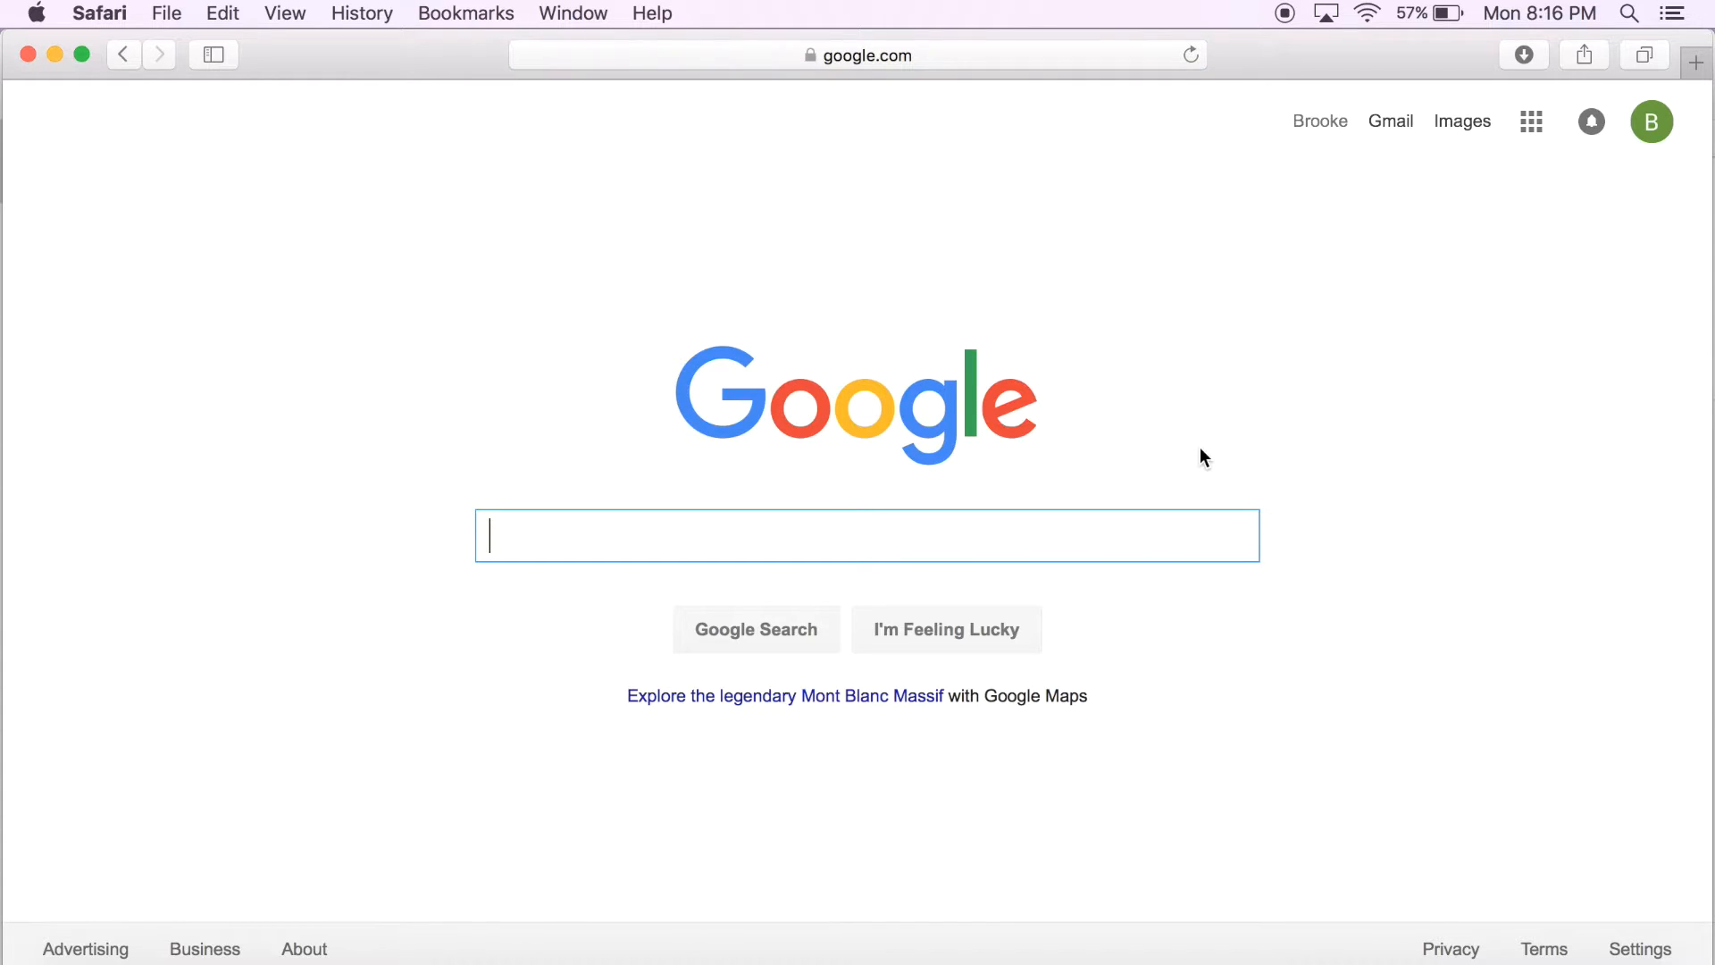
pyautogui.write('mac computer')
pyautogui.press('Return')
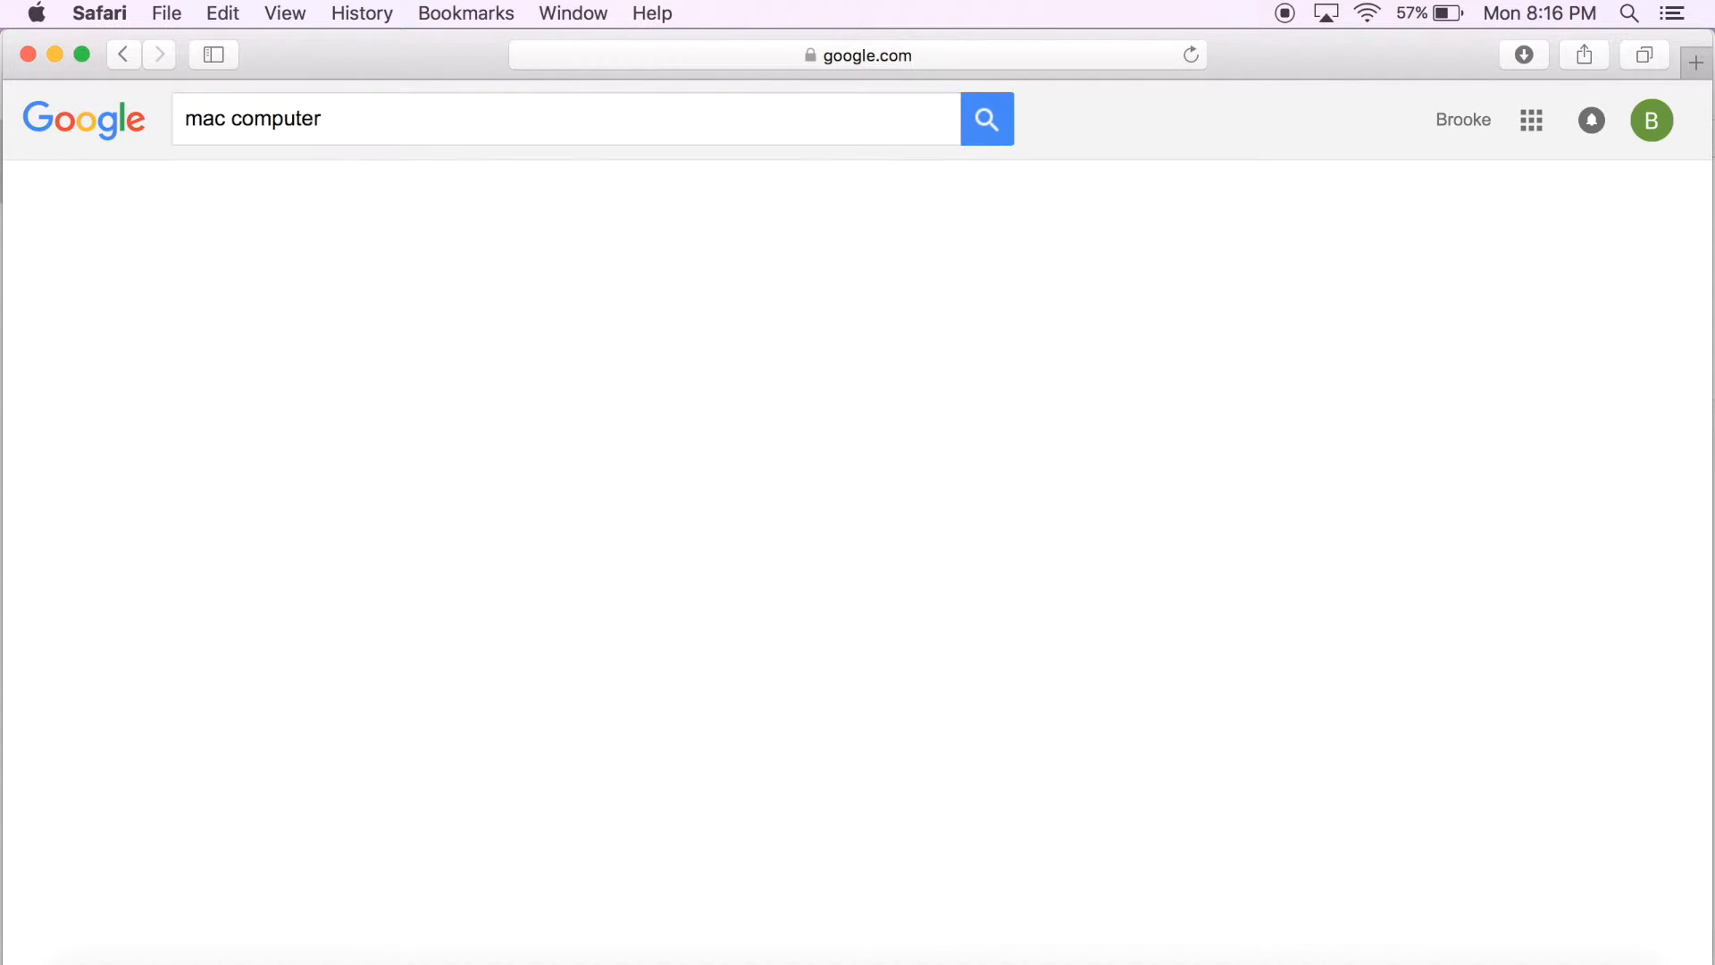
pyautogui.click(395, 202)
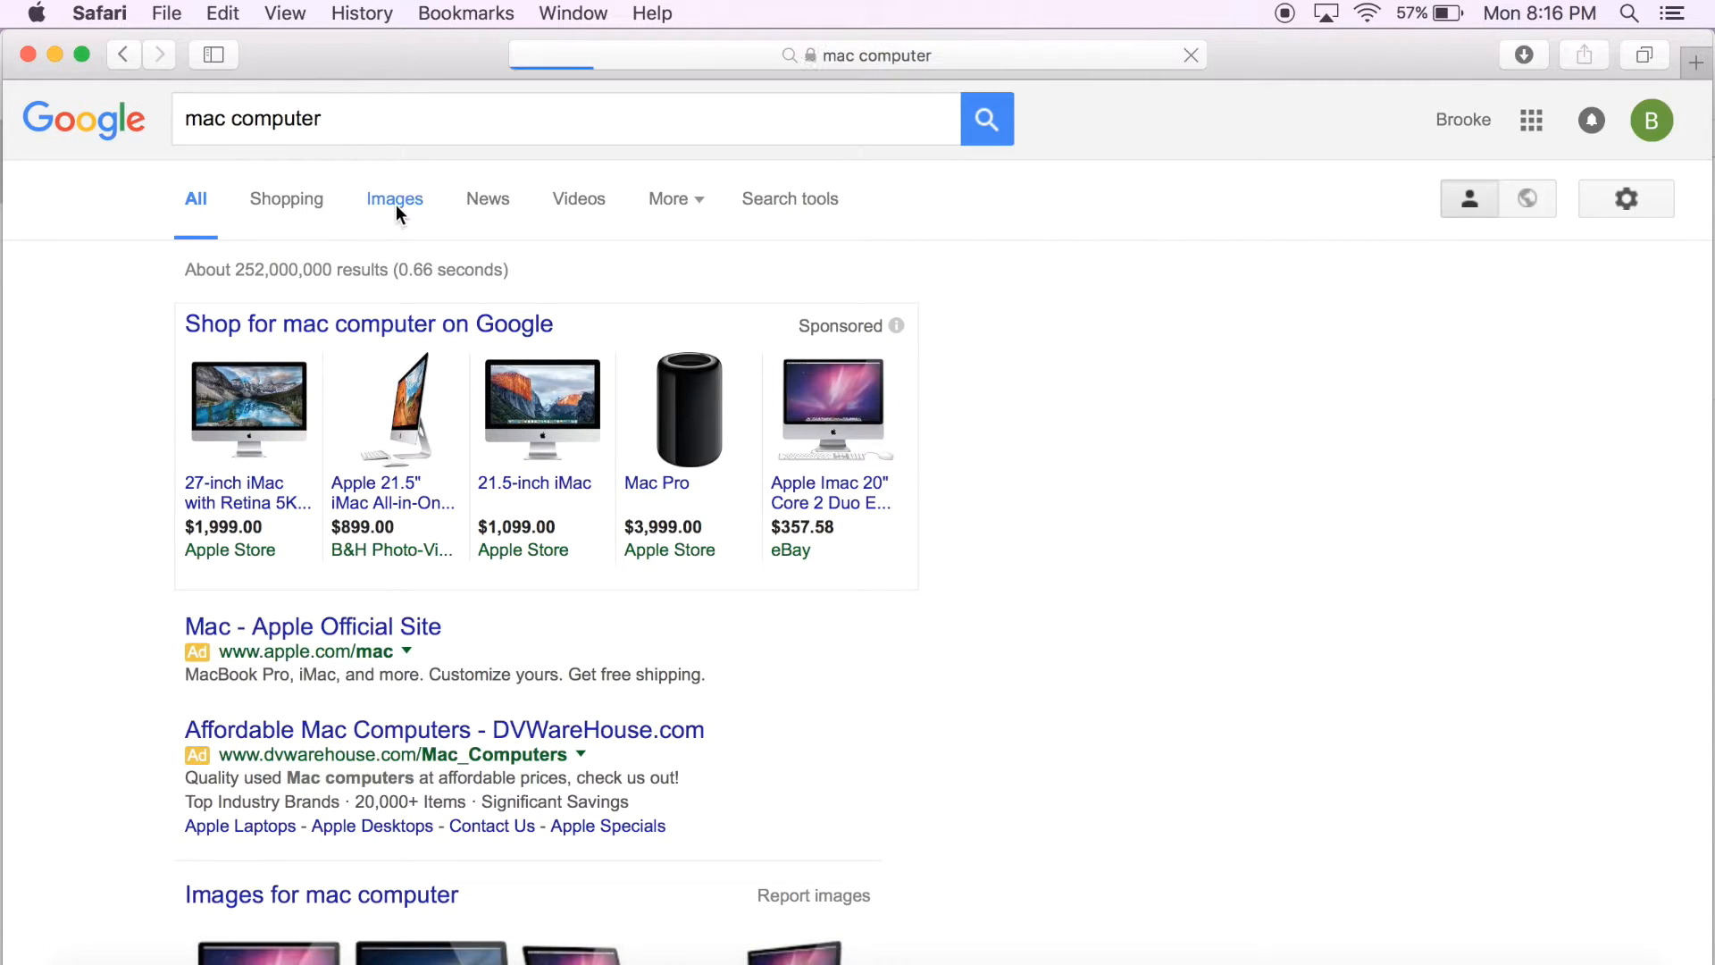
pyautogui.press('super+t')
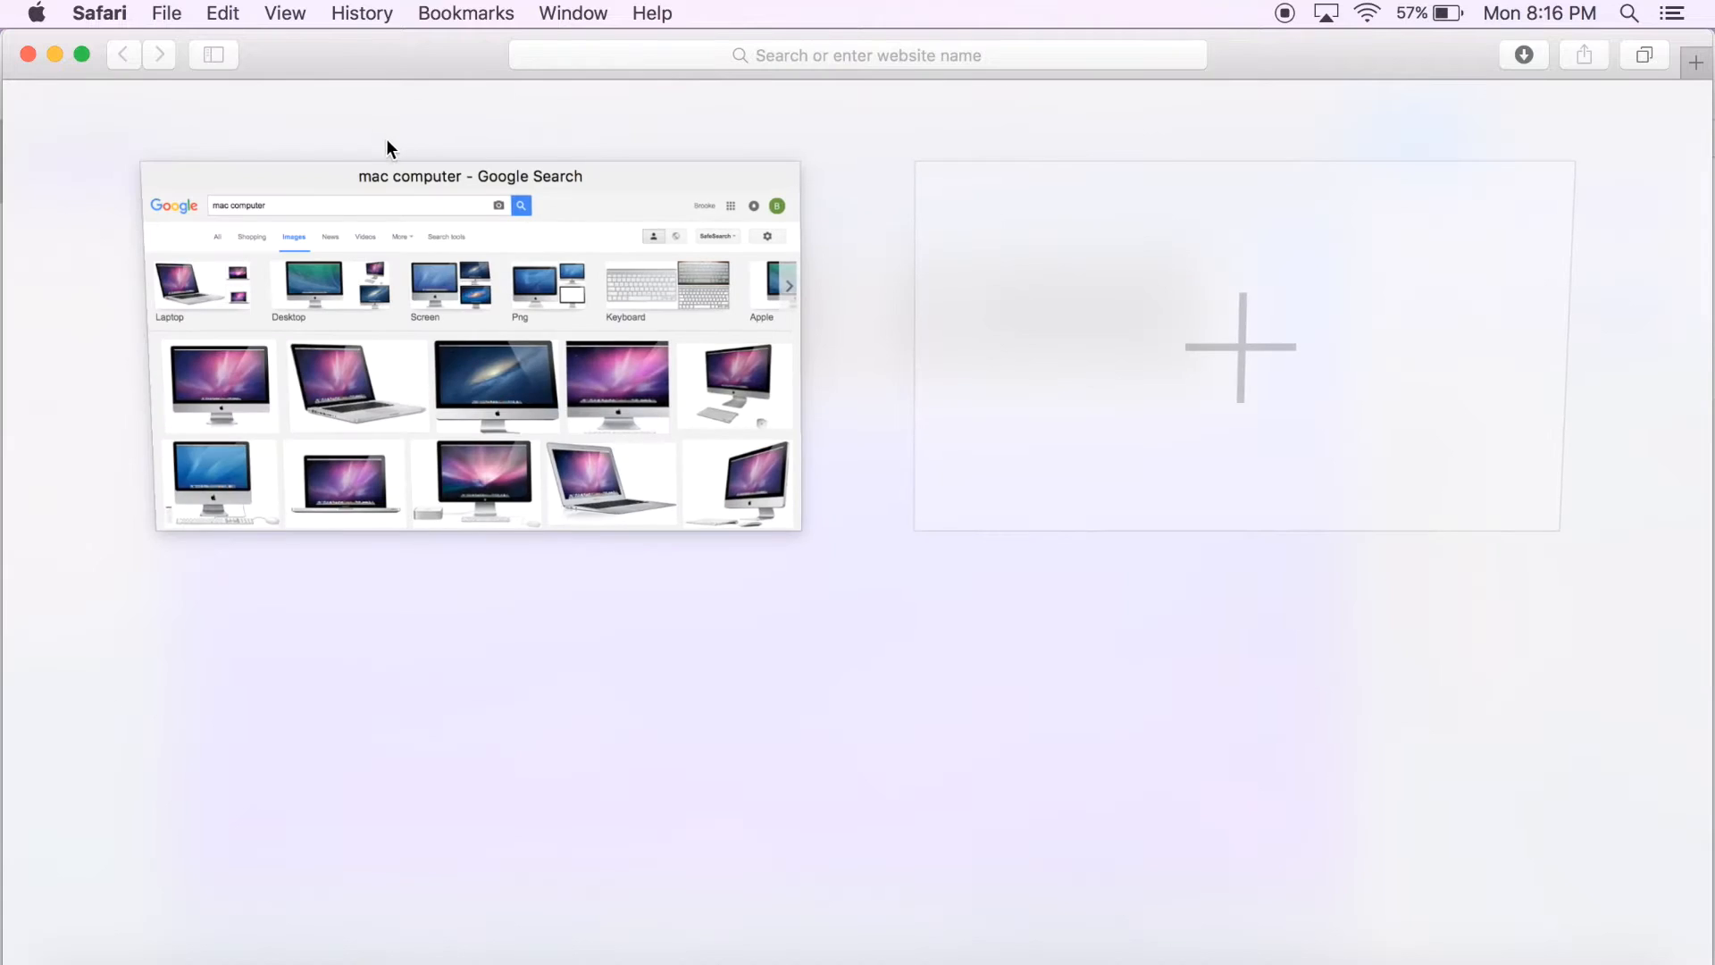
pyautogui.click(385, 214)
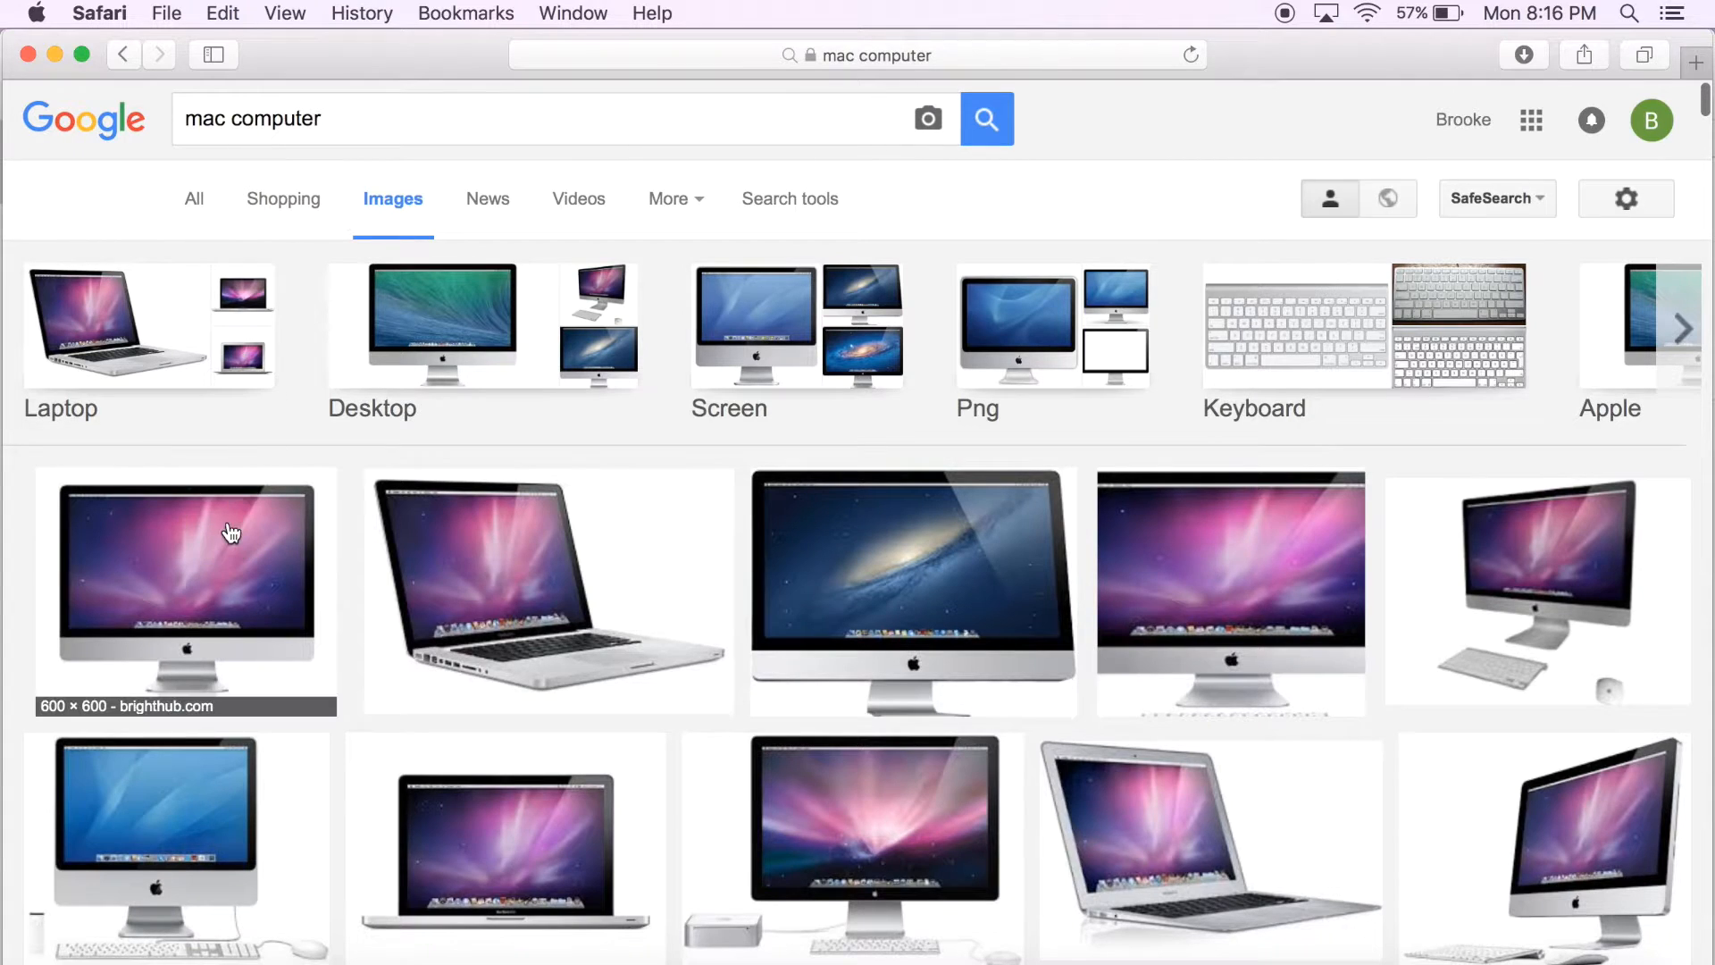
# Step: Preview the first iMac image, and refine the image search to "mac computer png"
pyautogui.click(230, 533)
pyautogui.scroll(5, 572, 250)
pyautogui.click(330, 119)
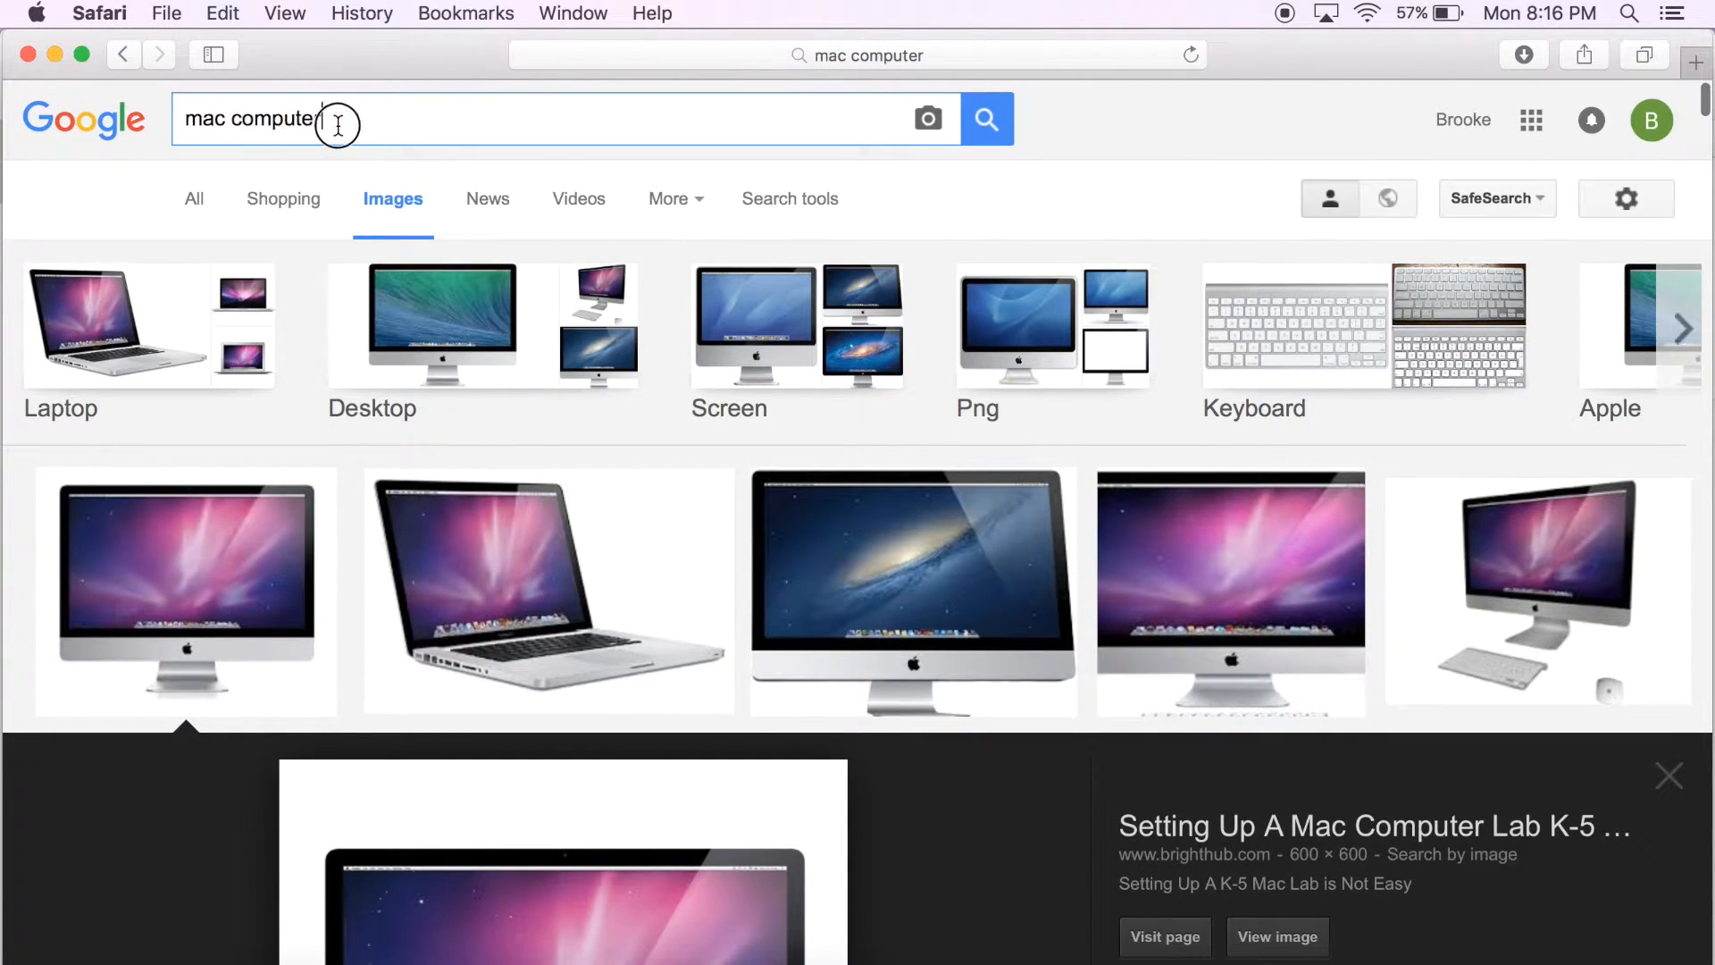
pyautogui.write('png')
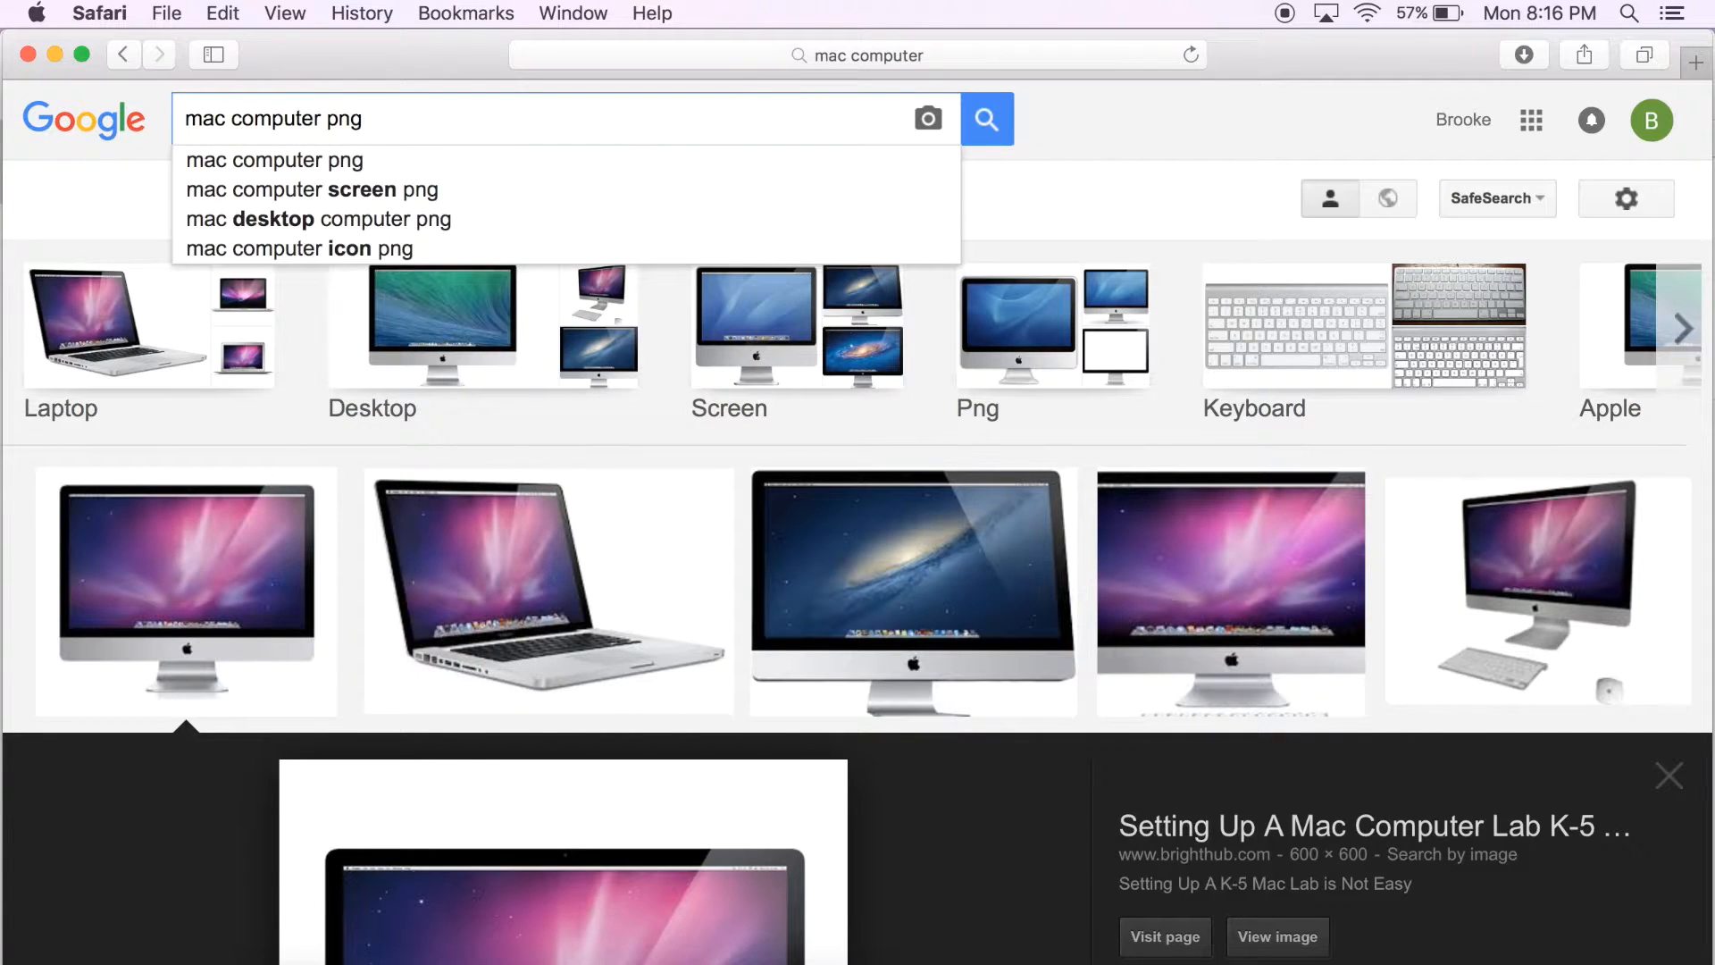
pyautogui.press('Return')
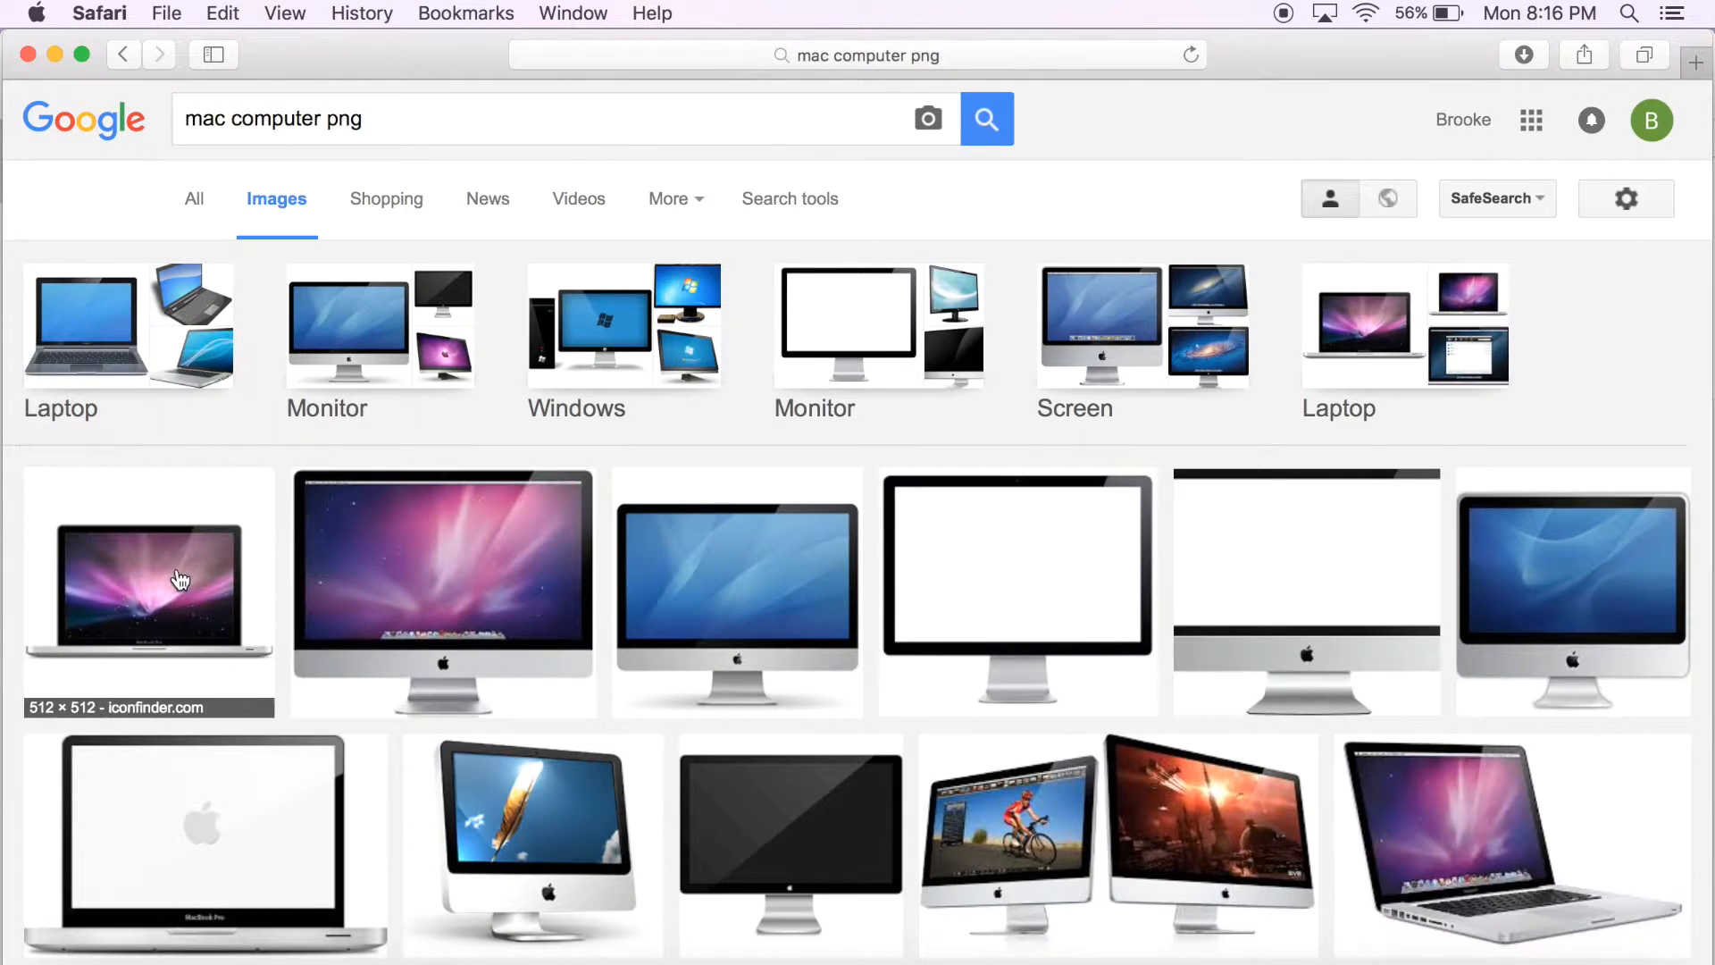
# Step: Compare several iMac images in the results and preview the 1122 × 904 one from infinity.web.id with a transparent screen
pyautogui.click(384, 552)
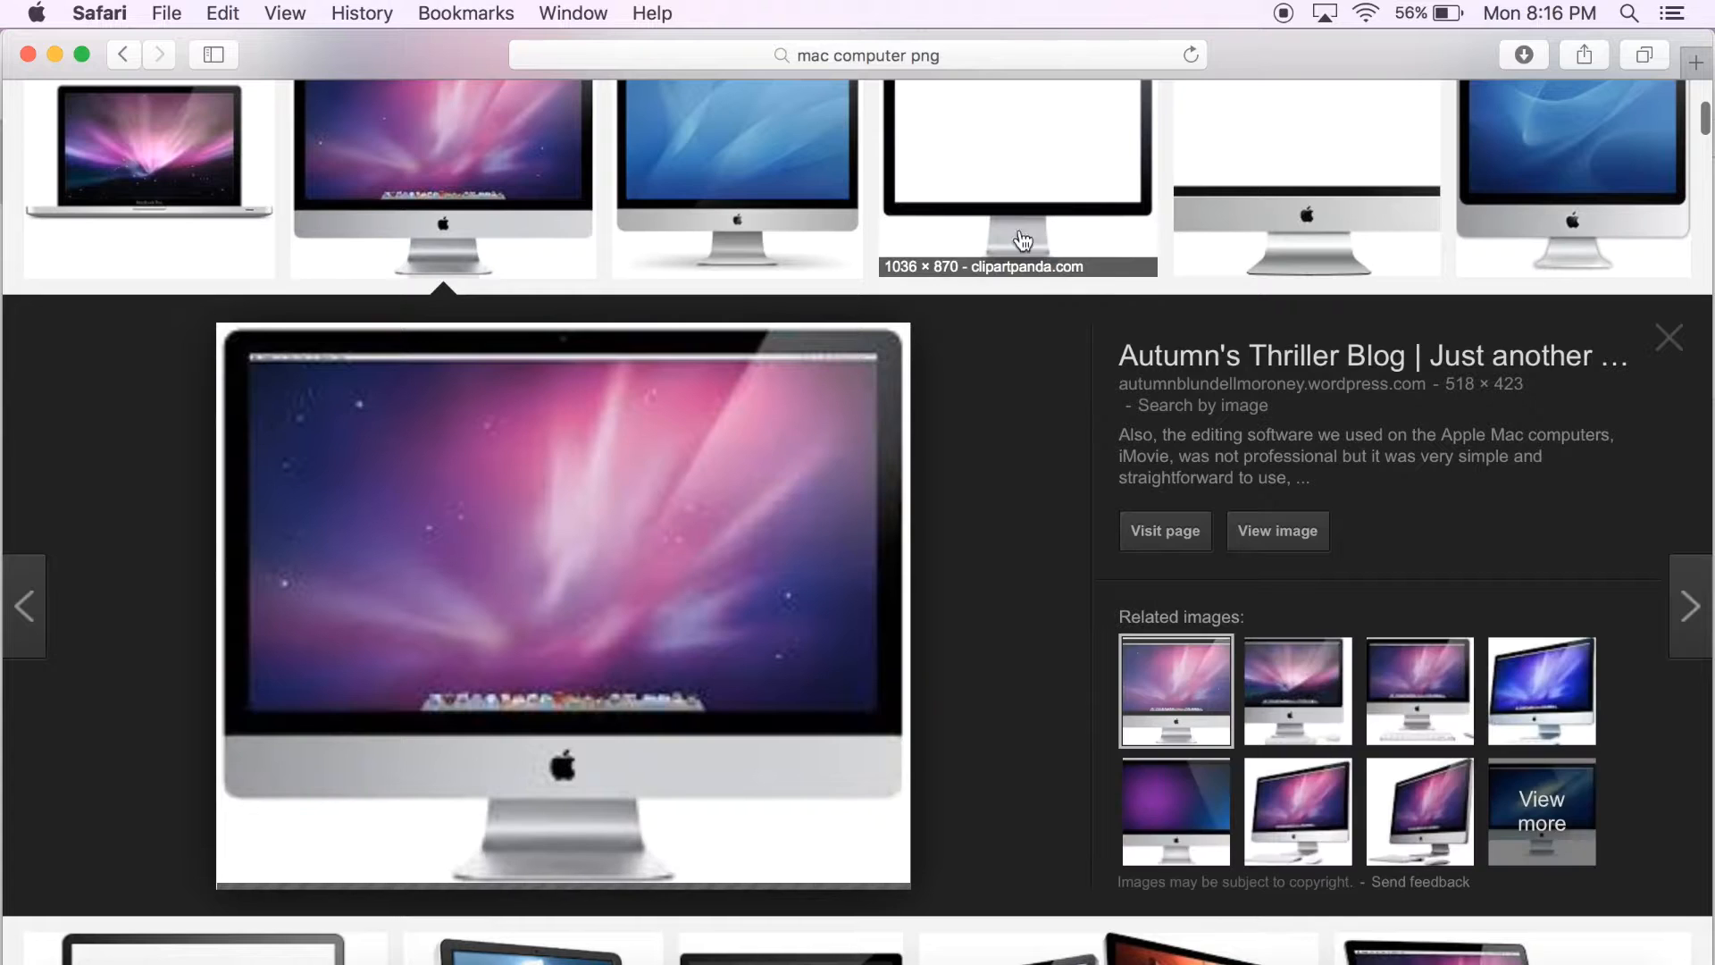
pyautogui.click(965, 199)
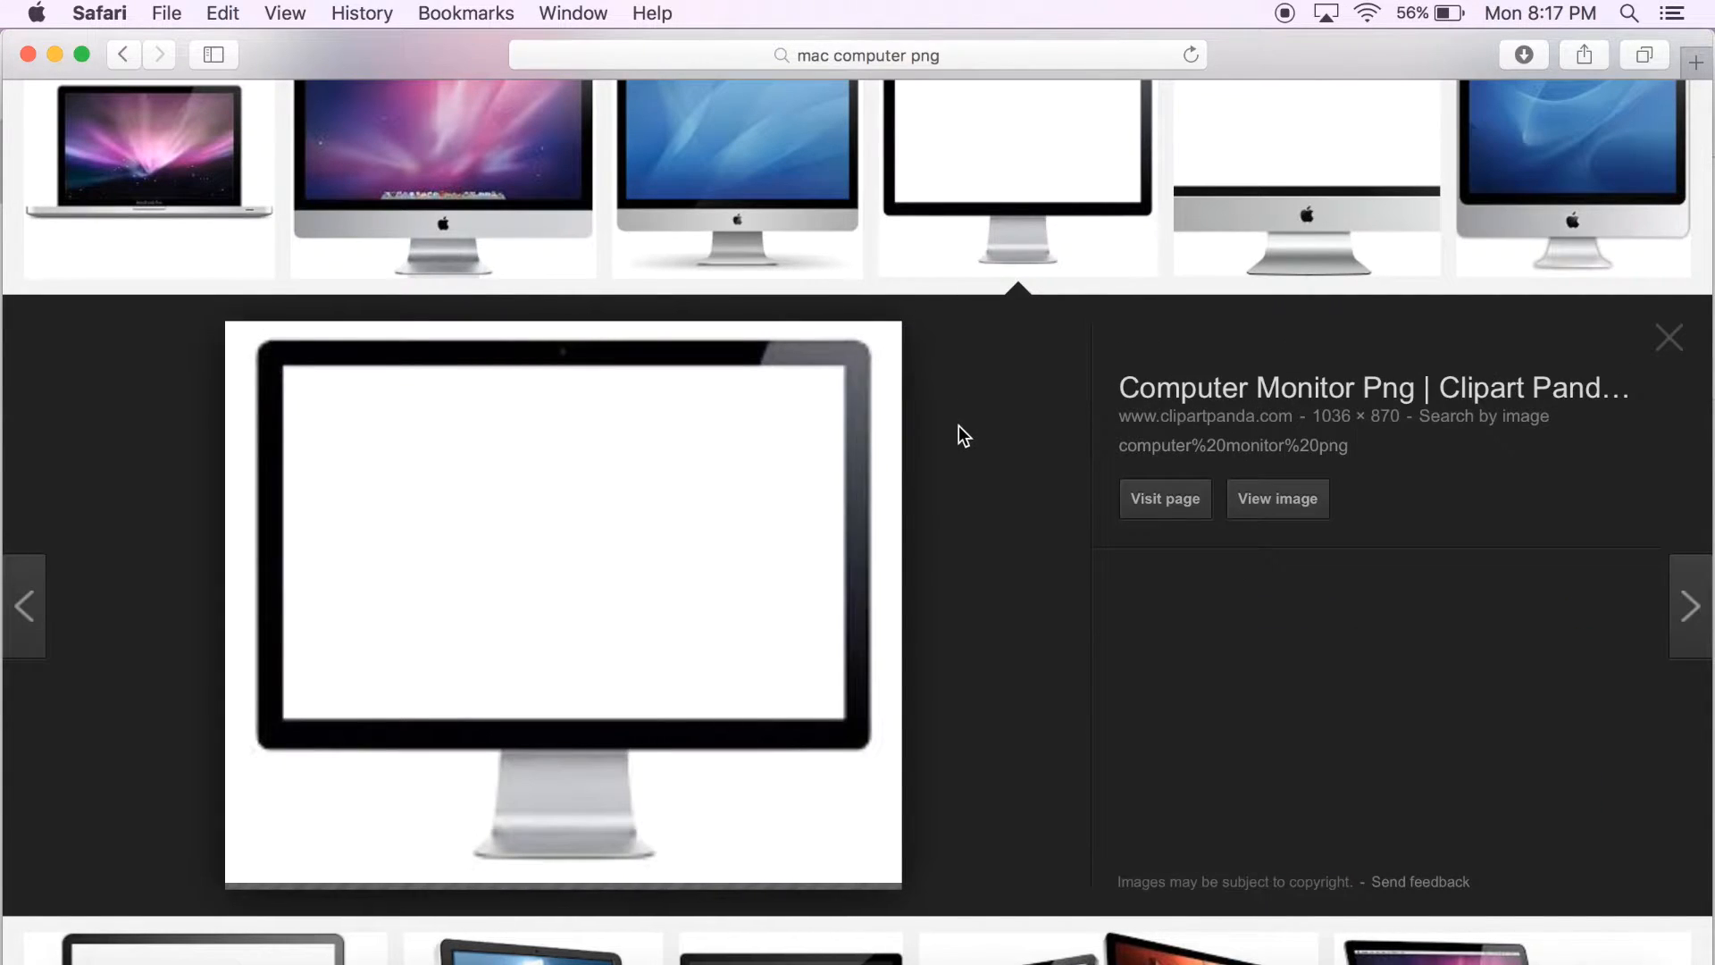
pyautogui.scroll(3, 965, 433)
pyautogui.click(1279, 377)
pyautogui.scroll(-3, 663, 670)
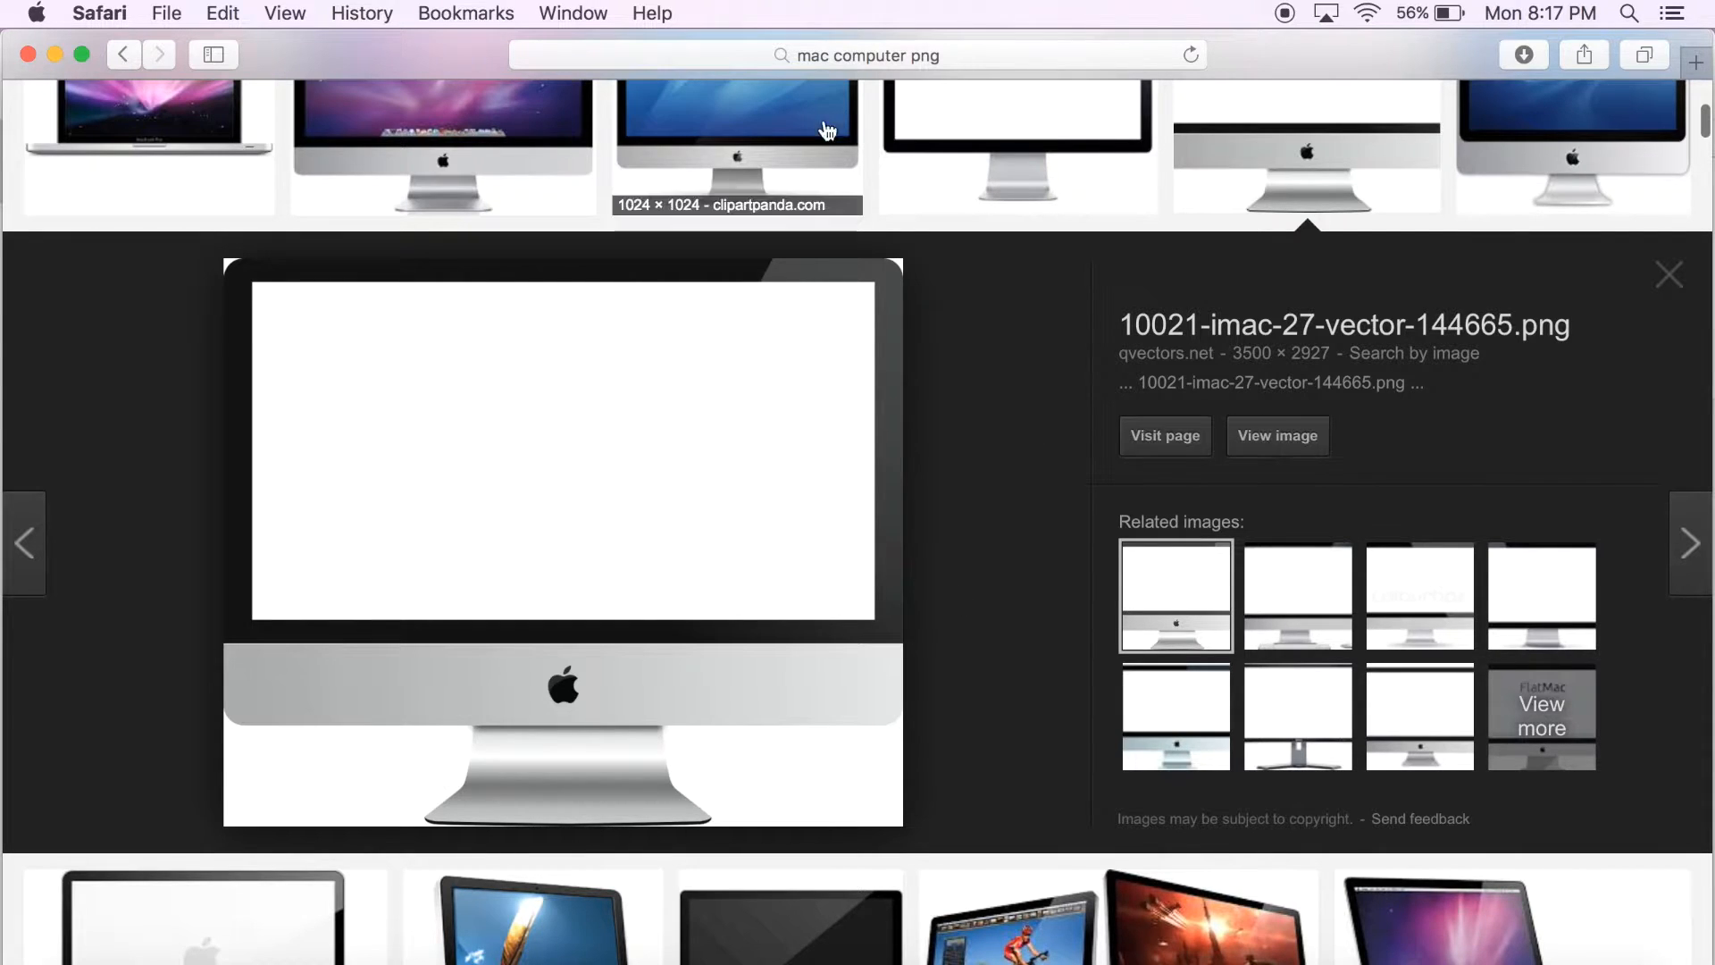
pyautogui.scroll(-5, 693, 471)
pyautogui.click(908, 759)
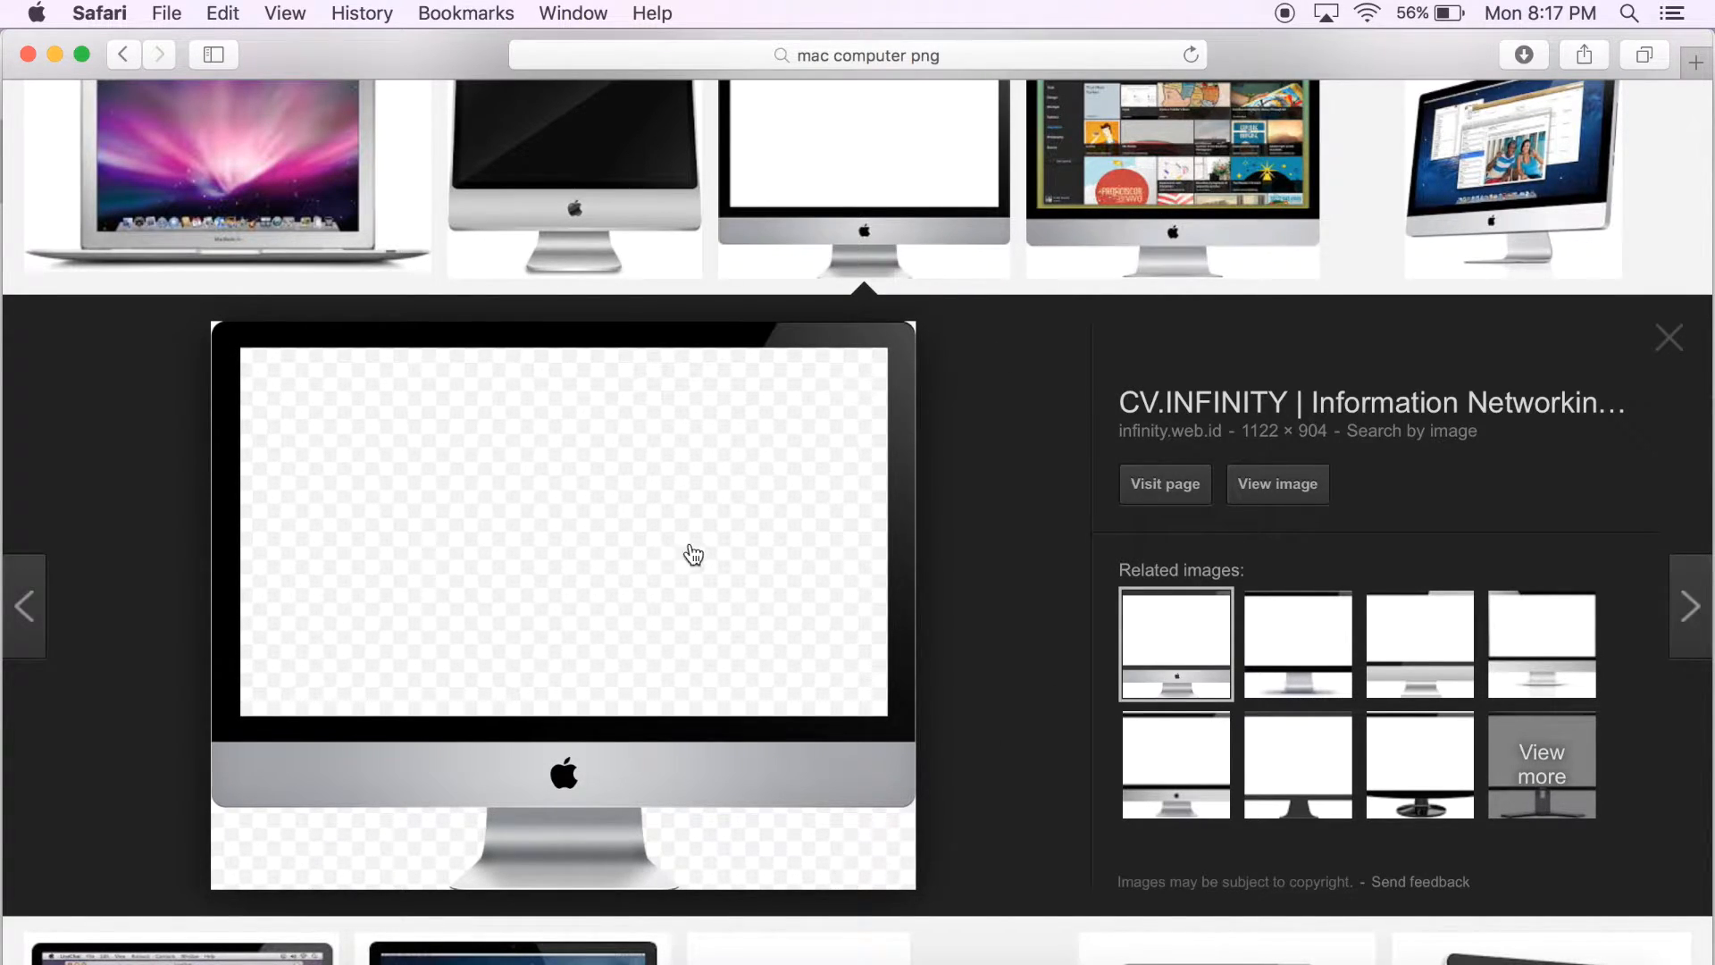
# Step: Open the transparent iMac image at full size, save it to Downloads, and place it on the Keynote slide
pyautogui.click(1277, 485)
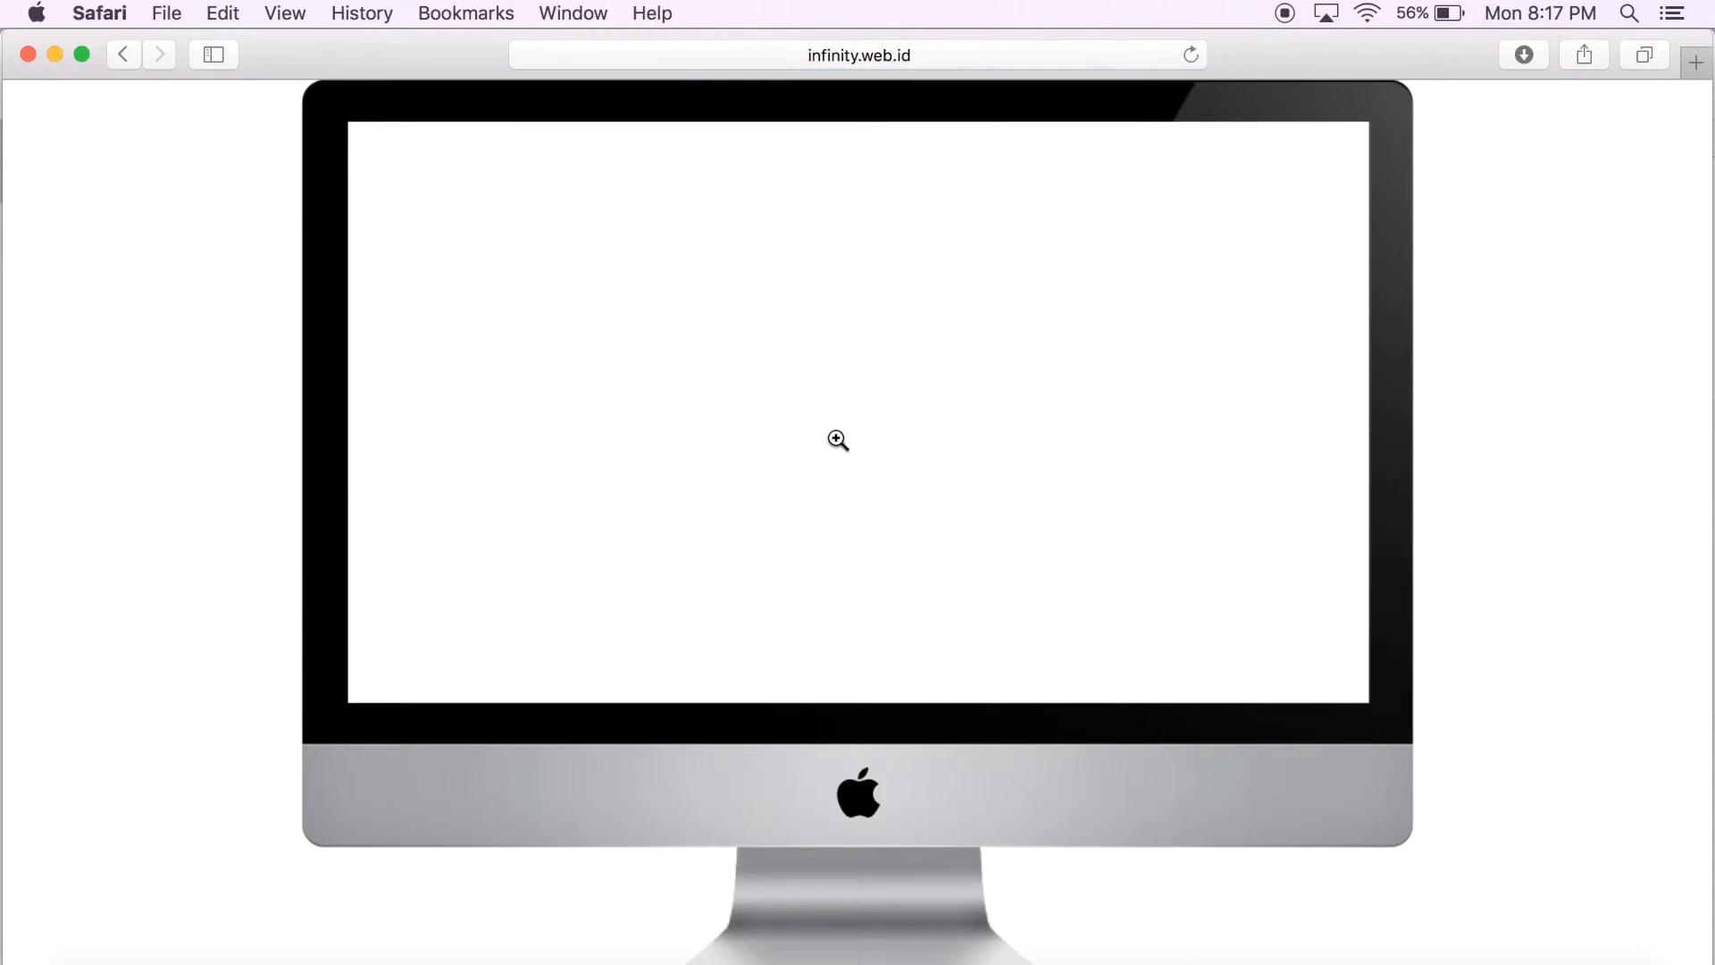
pyautogui.rightClick(837, 439)
pyautogui.click(880, 490)
pyautogui.click(27, 54)
pyautogui.click(1541, 962)
pyautogui.moveTo(1558, 890); pyautogui.dragTo(688, 601)
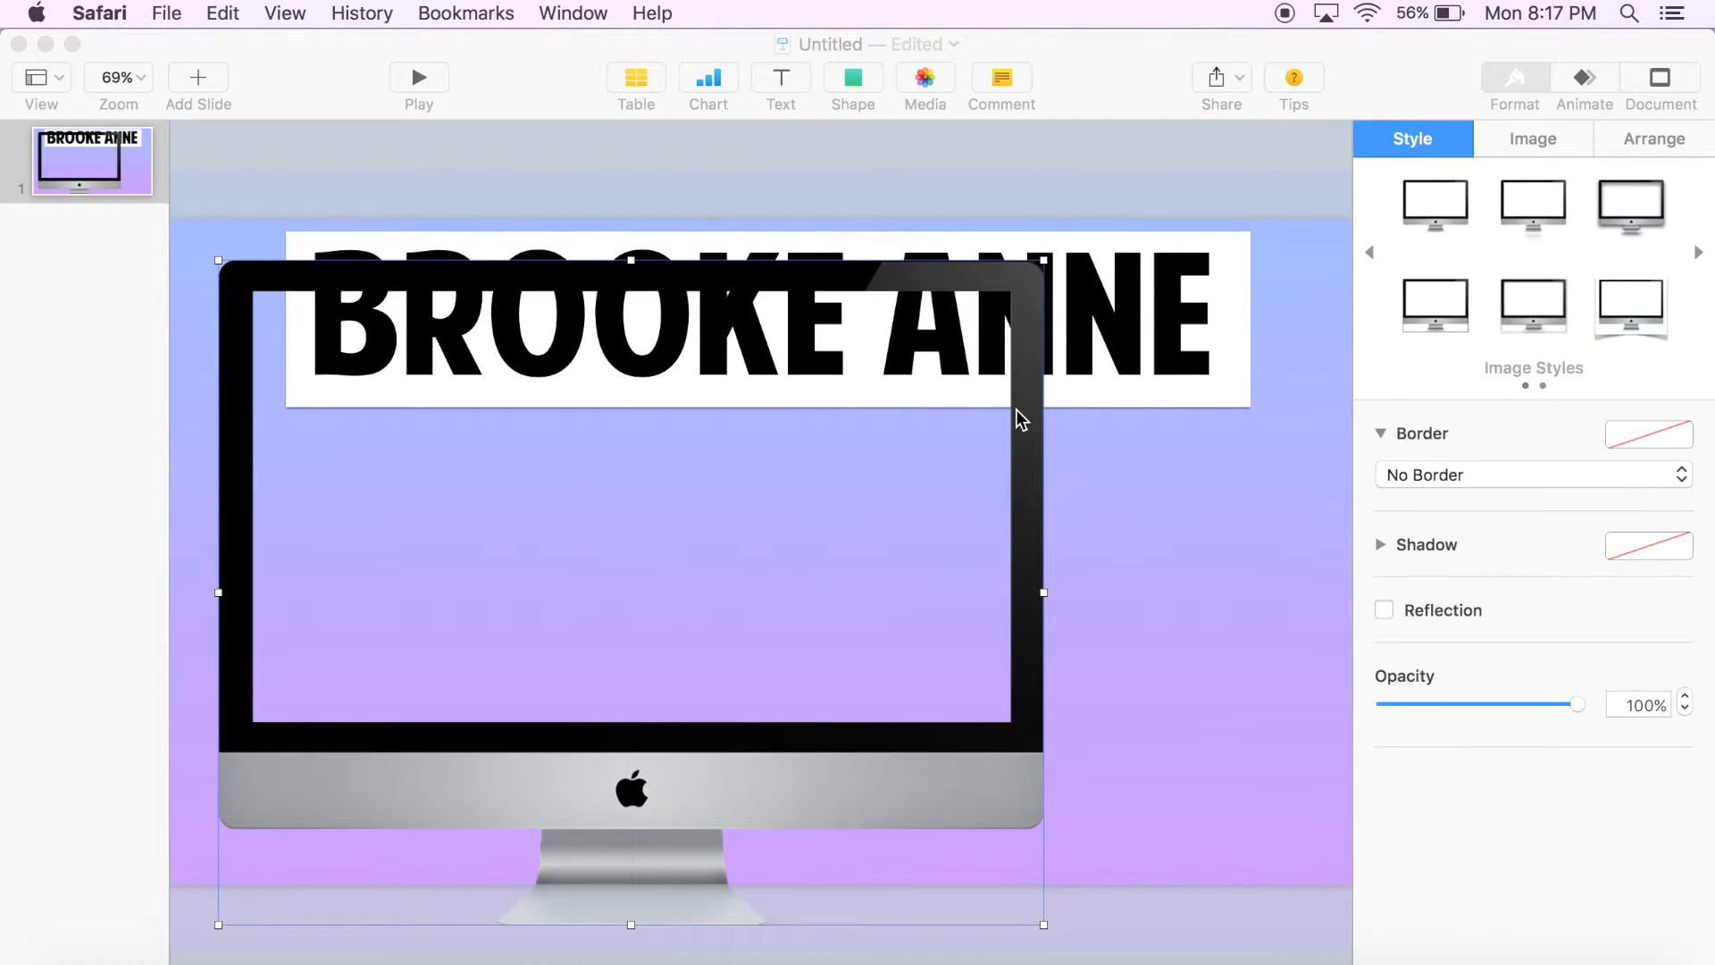
# Step: Shrink the Mac image proportionally and position it below the name heading on the left half of the slide
pyautogui.moveTo(1044, 260); pyautogui.dragTo(753, 534)
pyautogui.moveTo(618, 657); pyautogui.dragTo(608, 602)
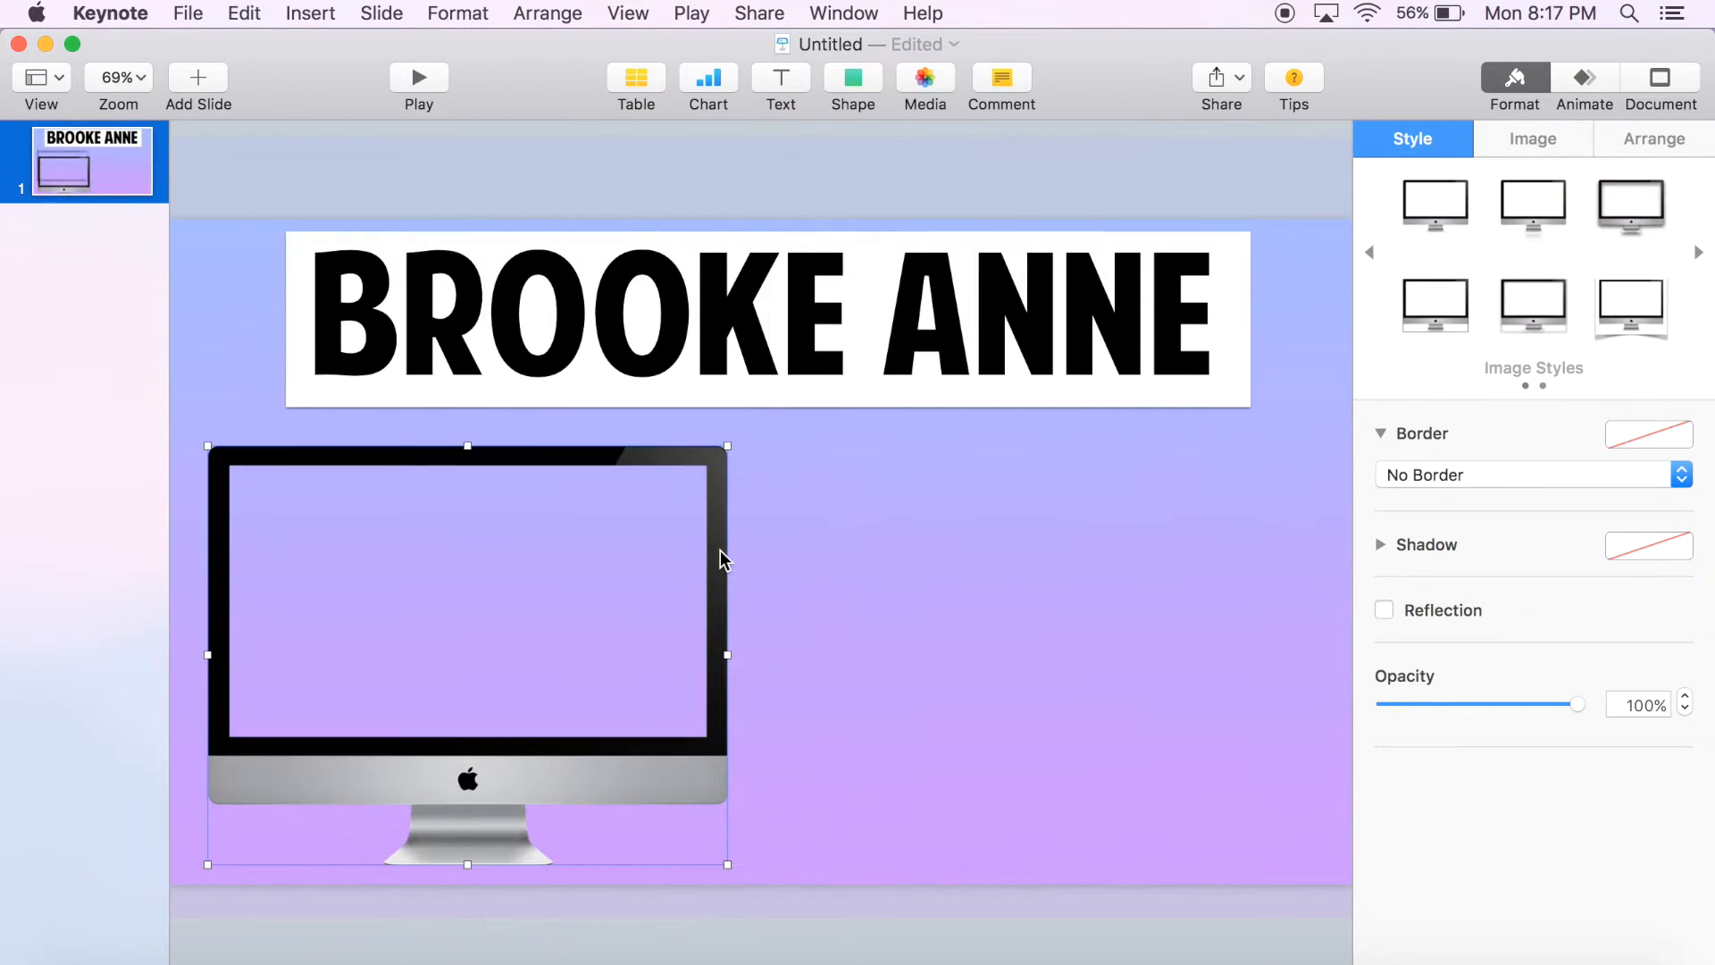
pyautogui.click(878, 630)
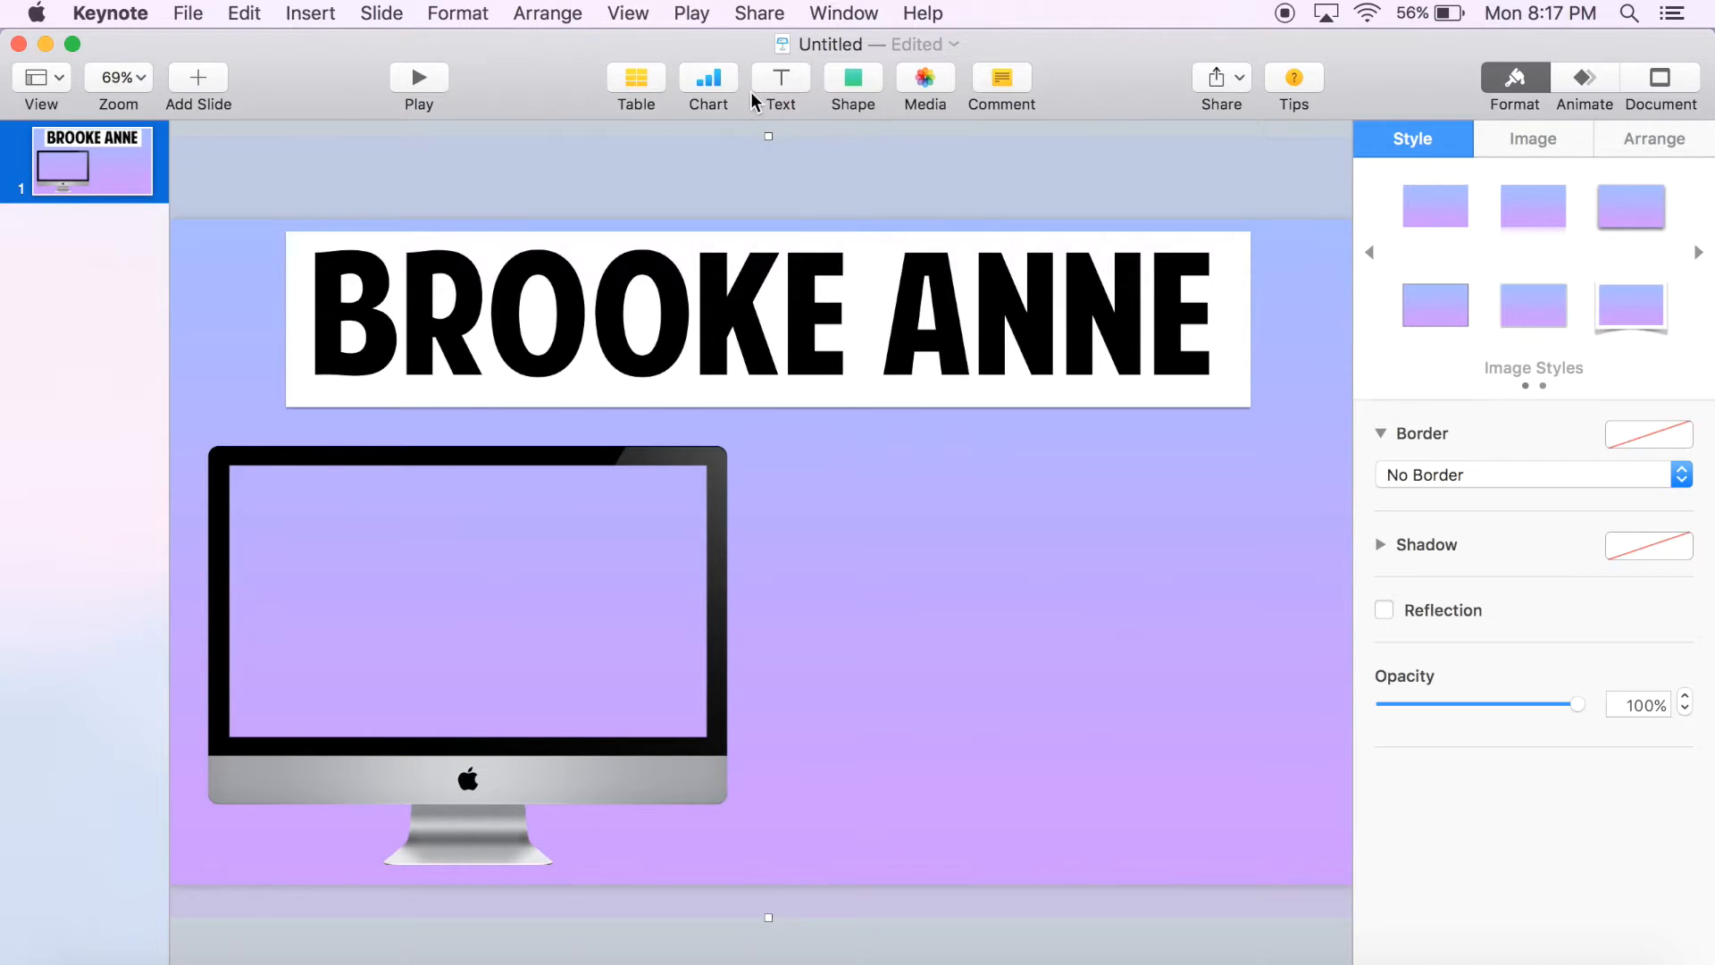
# Step: Add a text box to the right of the Mac image containing the social media handle
pyautogui.click(781, 81)
pyautogui.moveTo(760, 552); pyautogui.dragTo(1062, 518)
pyautogui.doubleClick(1075, 518)
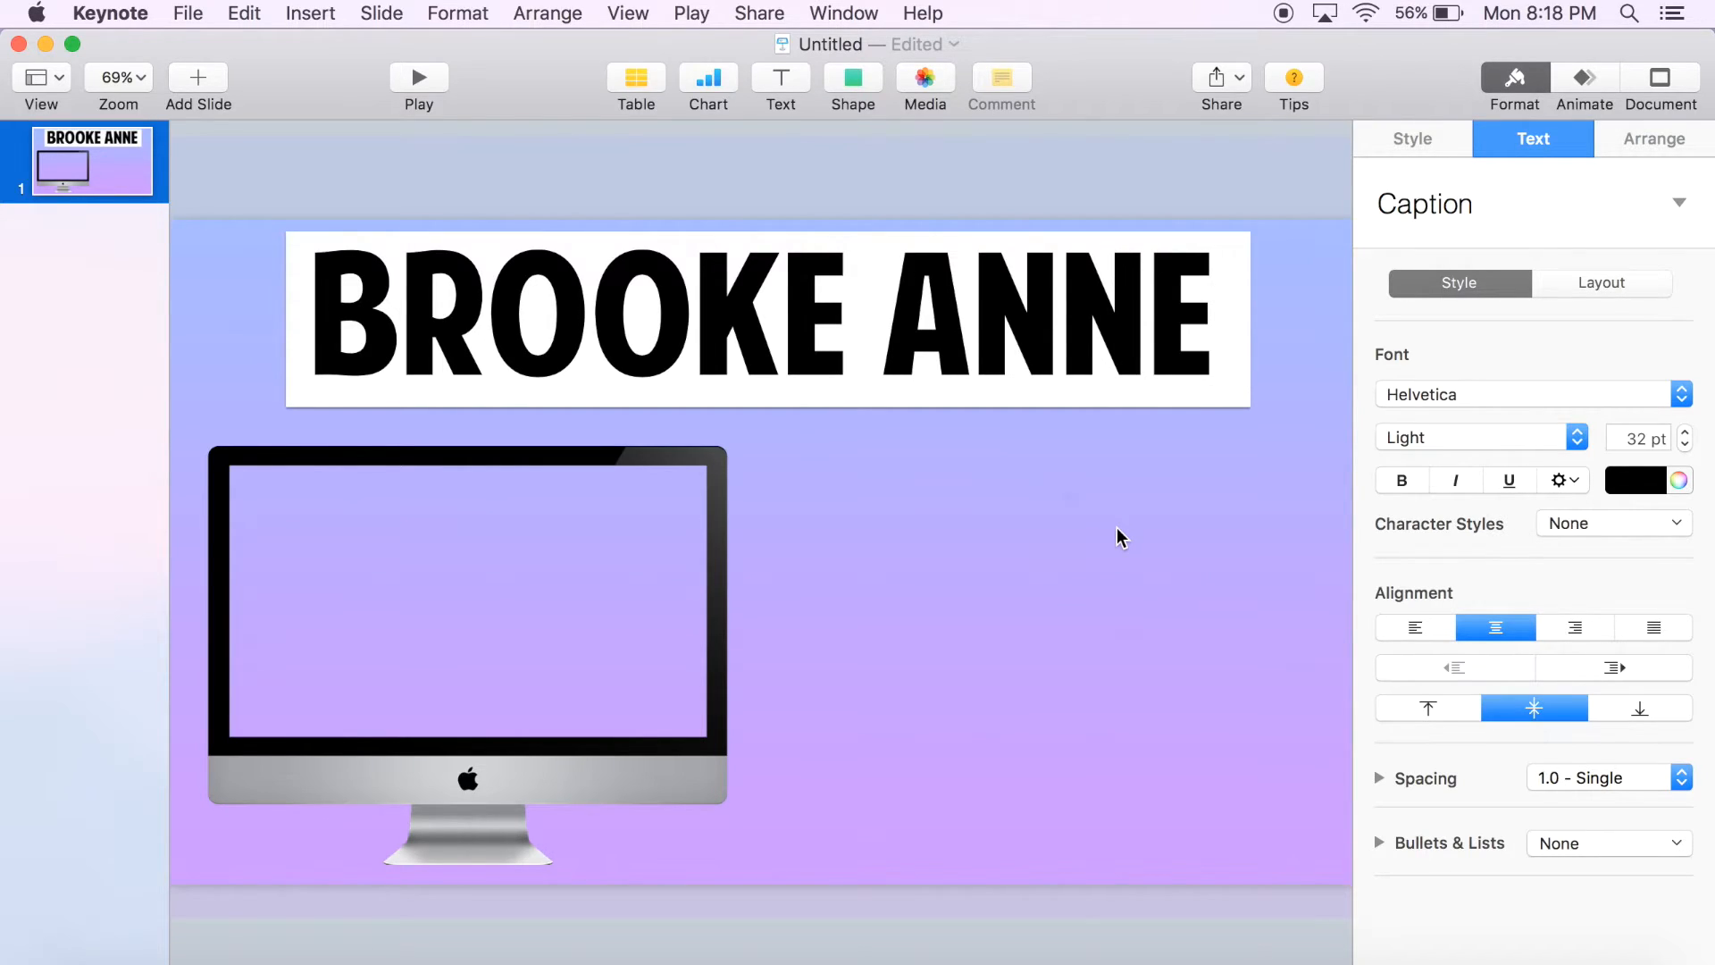
pyautogui.write('@b')
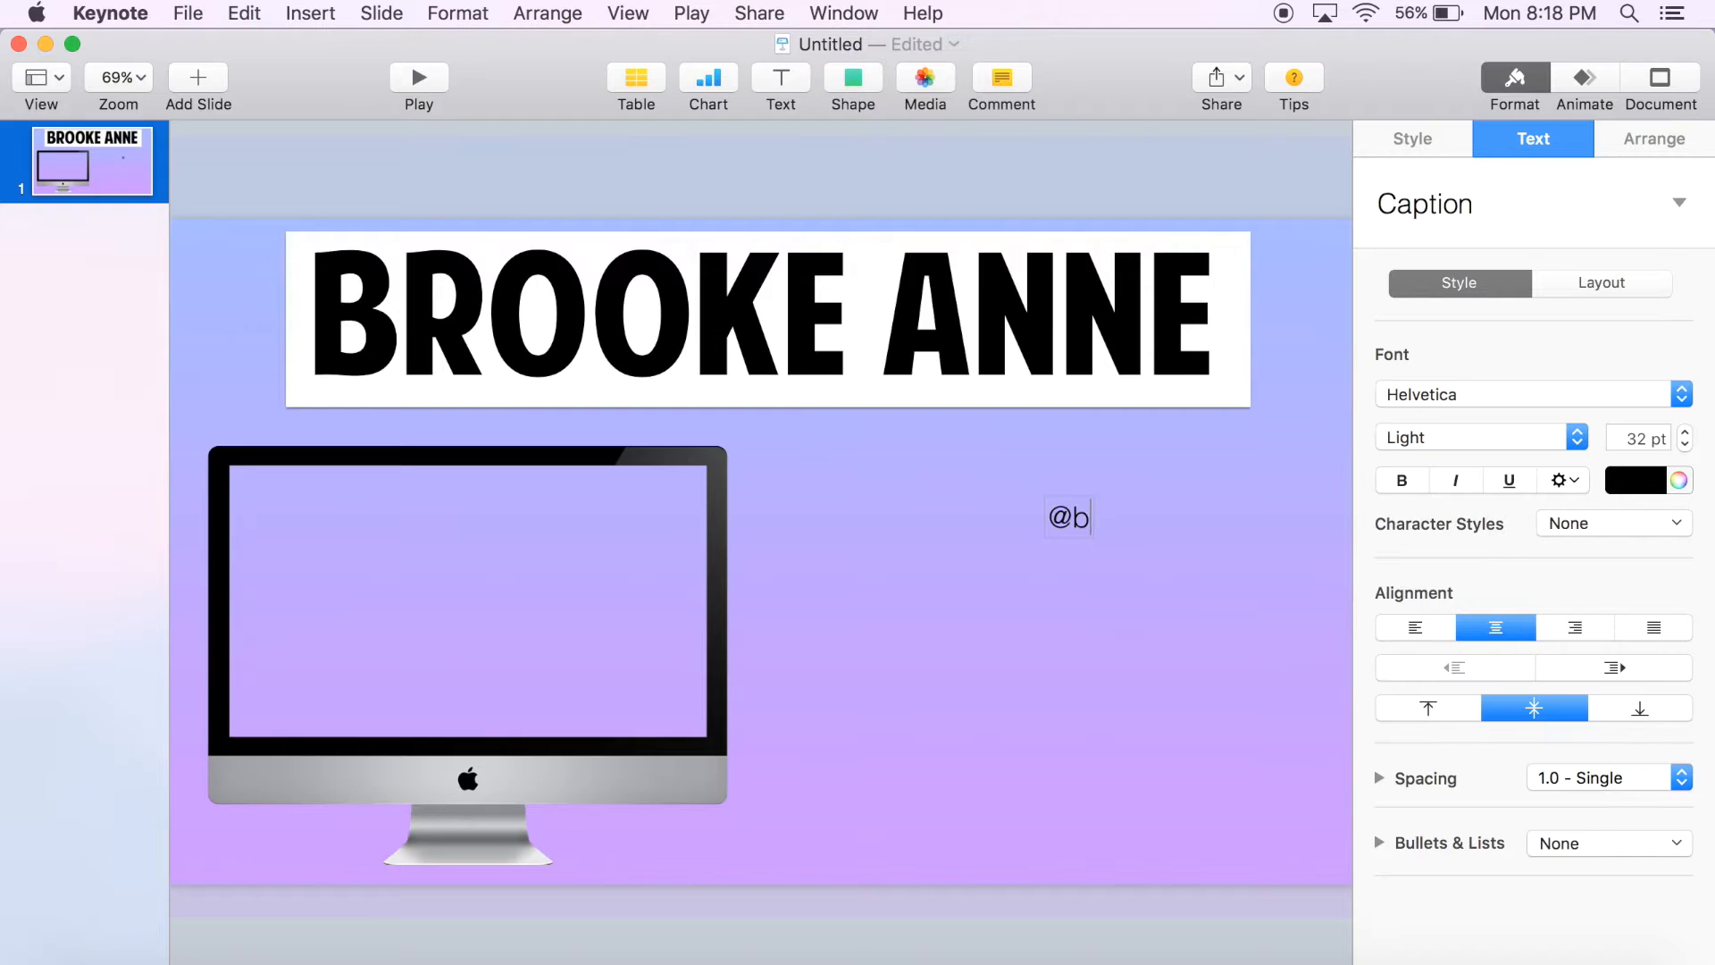
pyautogui.press('BackSpace')
pyautogui.write('xobrookeanne')
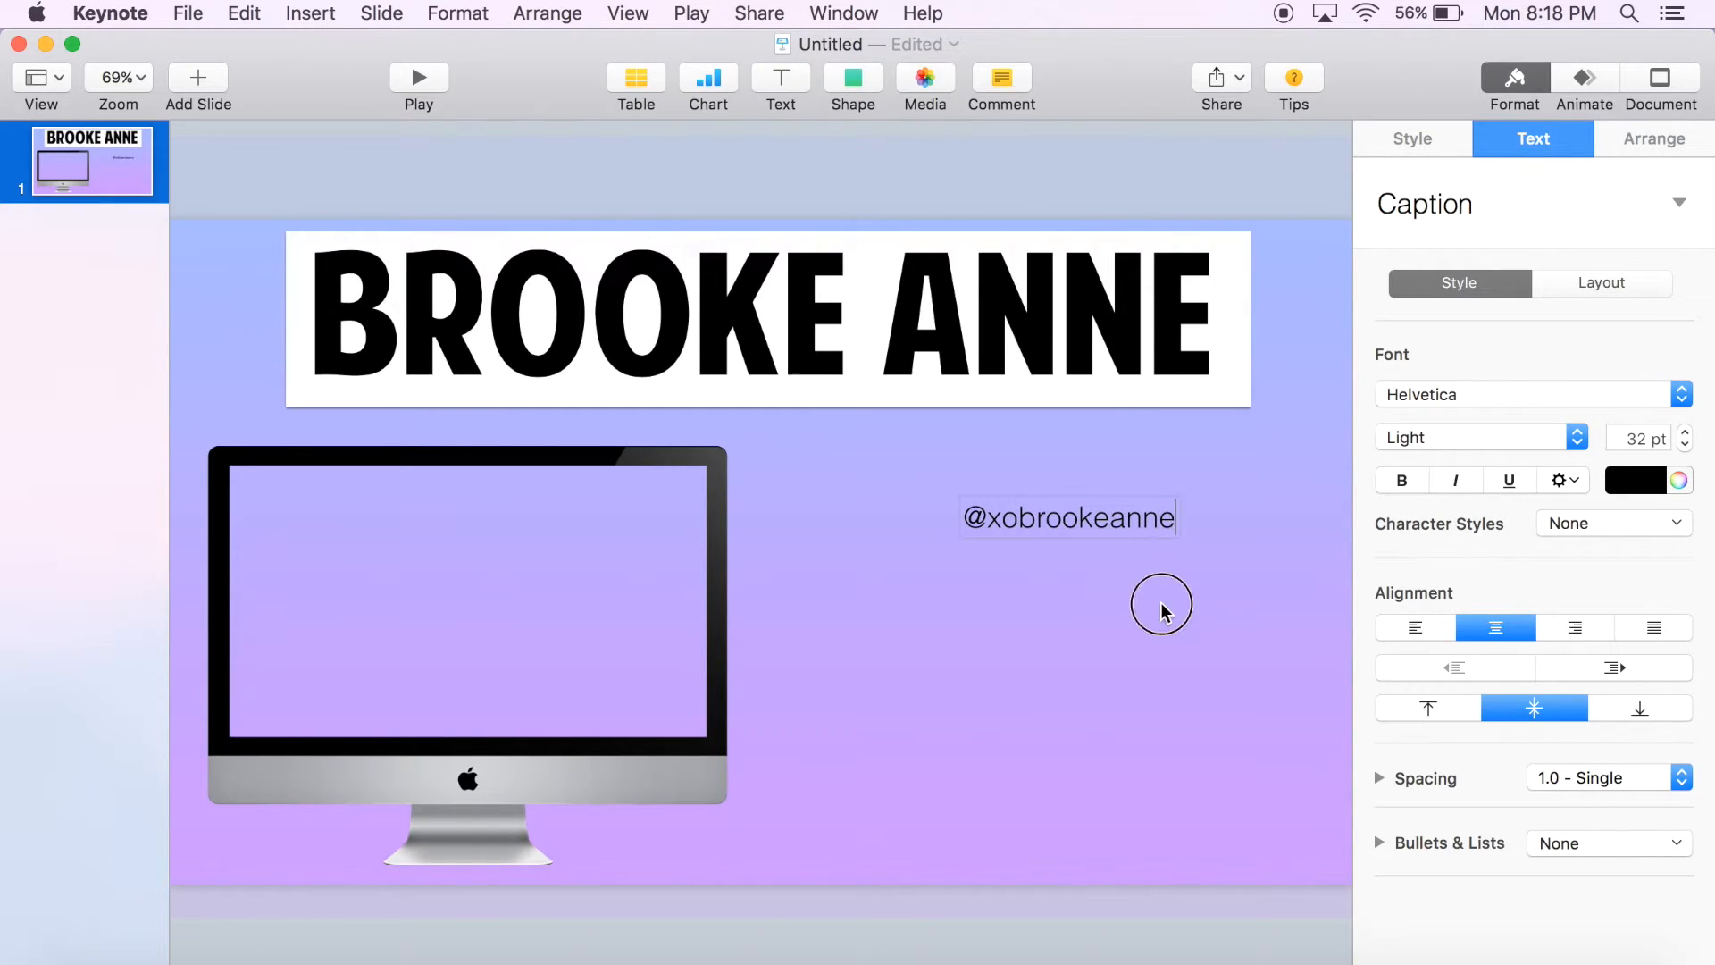
pyautogui.click(1142, 572)
# Step: Set the handle text size to 53 pt and position it near the slide's right edge
pyautogui.moveTo(1116, 529); pyautogui.dragTo(1065, 525)
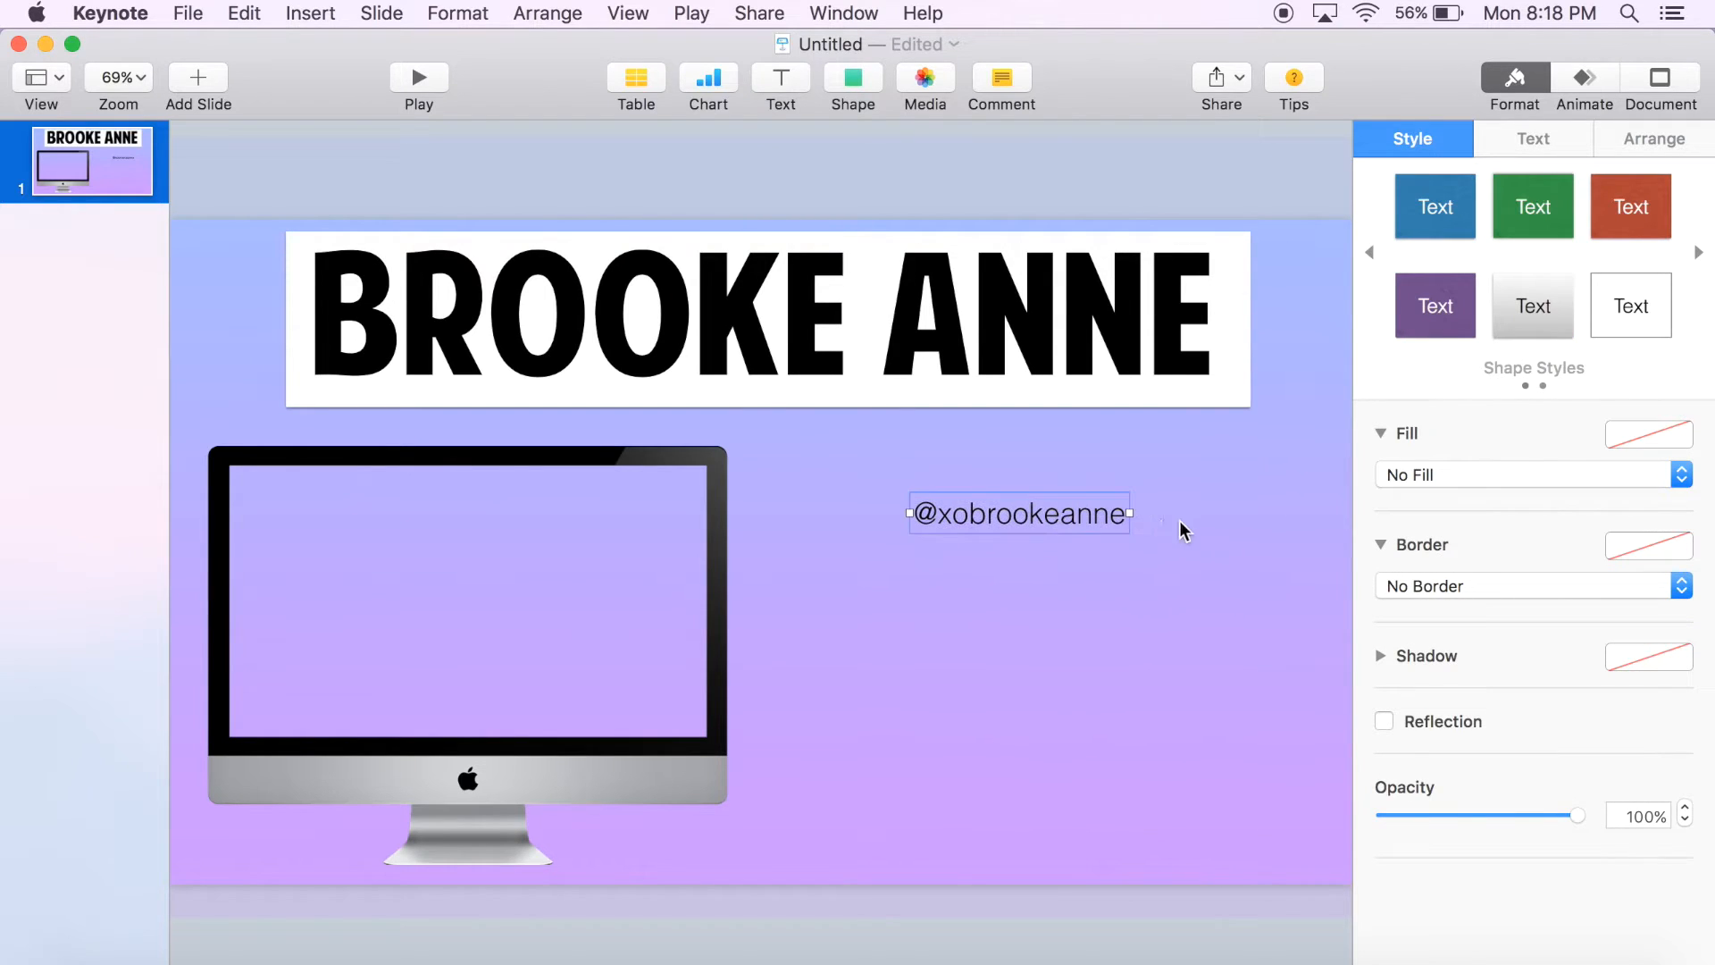
pyautogui.click(1536, 143)
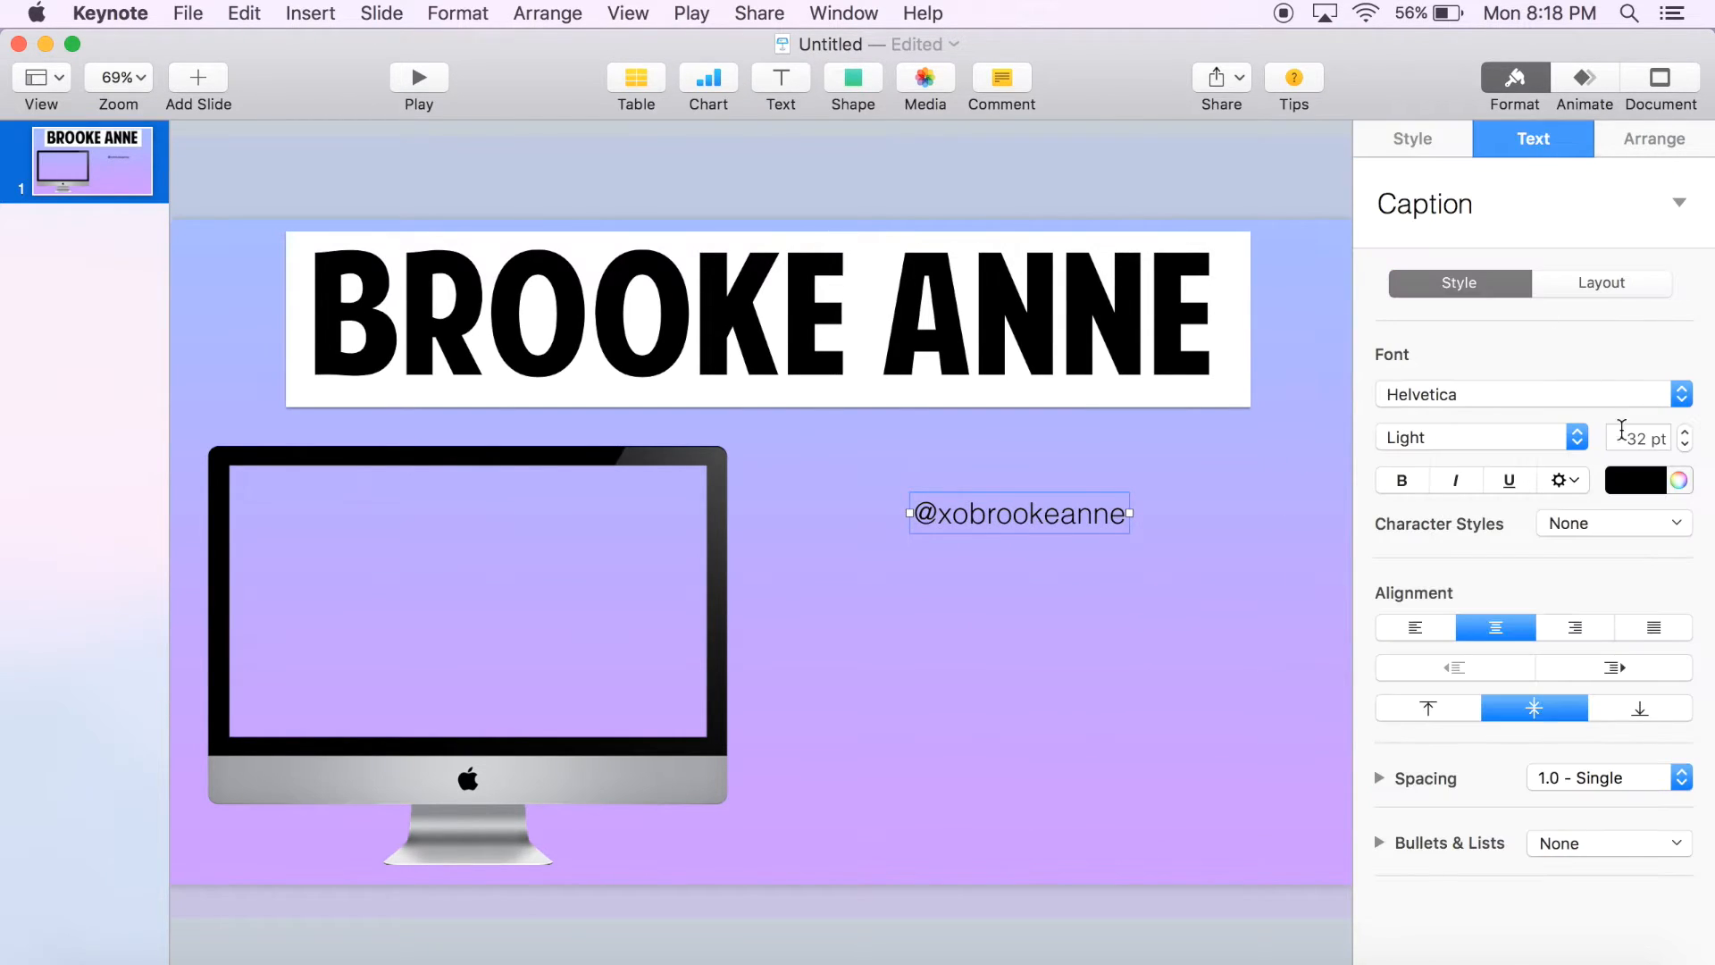
pyautogui.click(1687, 433)
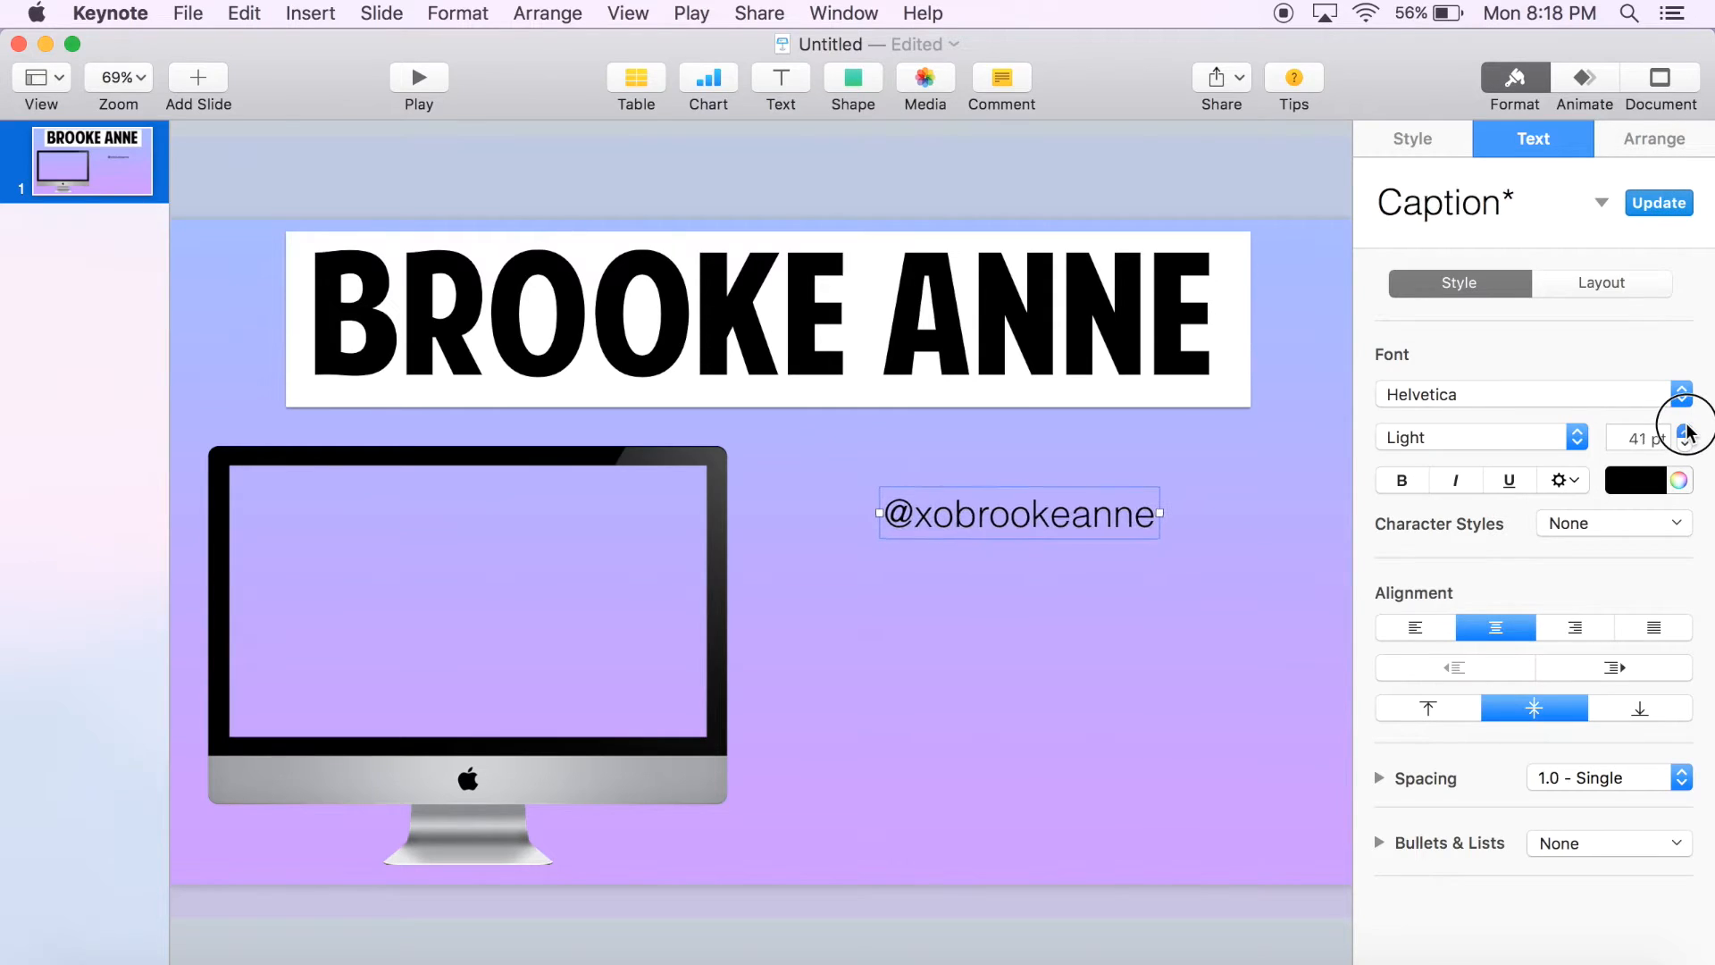
pyautogui.moveTo(1108, 527); pyautogui.dragTo(1220, 529)
# Step: Duplicate the handle text and align the copy below the original at about x 845 pt, y 481 pt
pyautogui.rightClick(1217, 519)
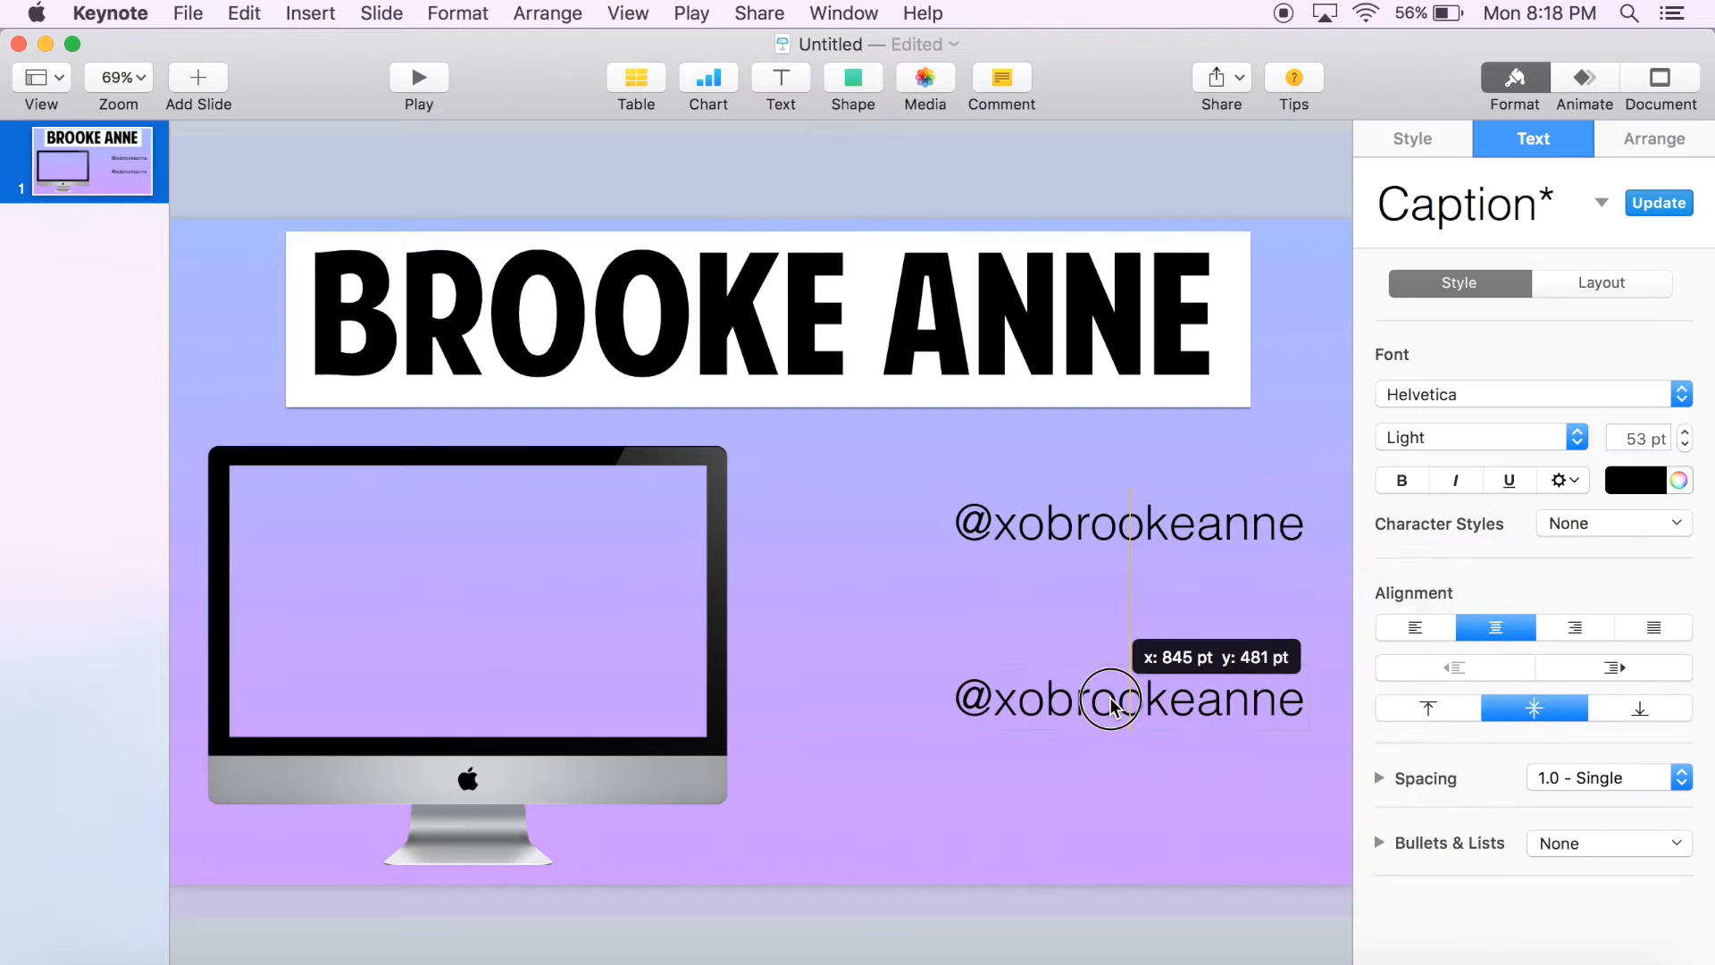
pyautogui.moveTo(1113, 706); pyautogui.dragTo(1114, 707)
# Step: Find instagram-button.png and twitter-old.png in Finder's All My Files and place both images on the slide
pyautogui.click(1531, 954)
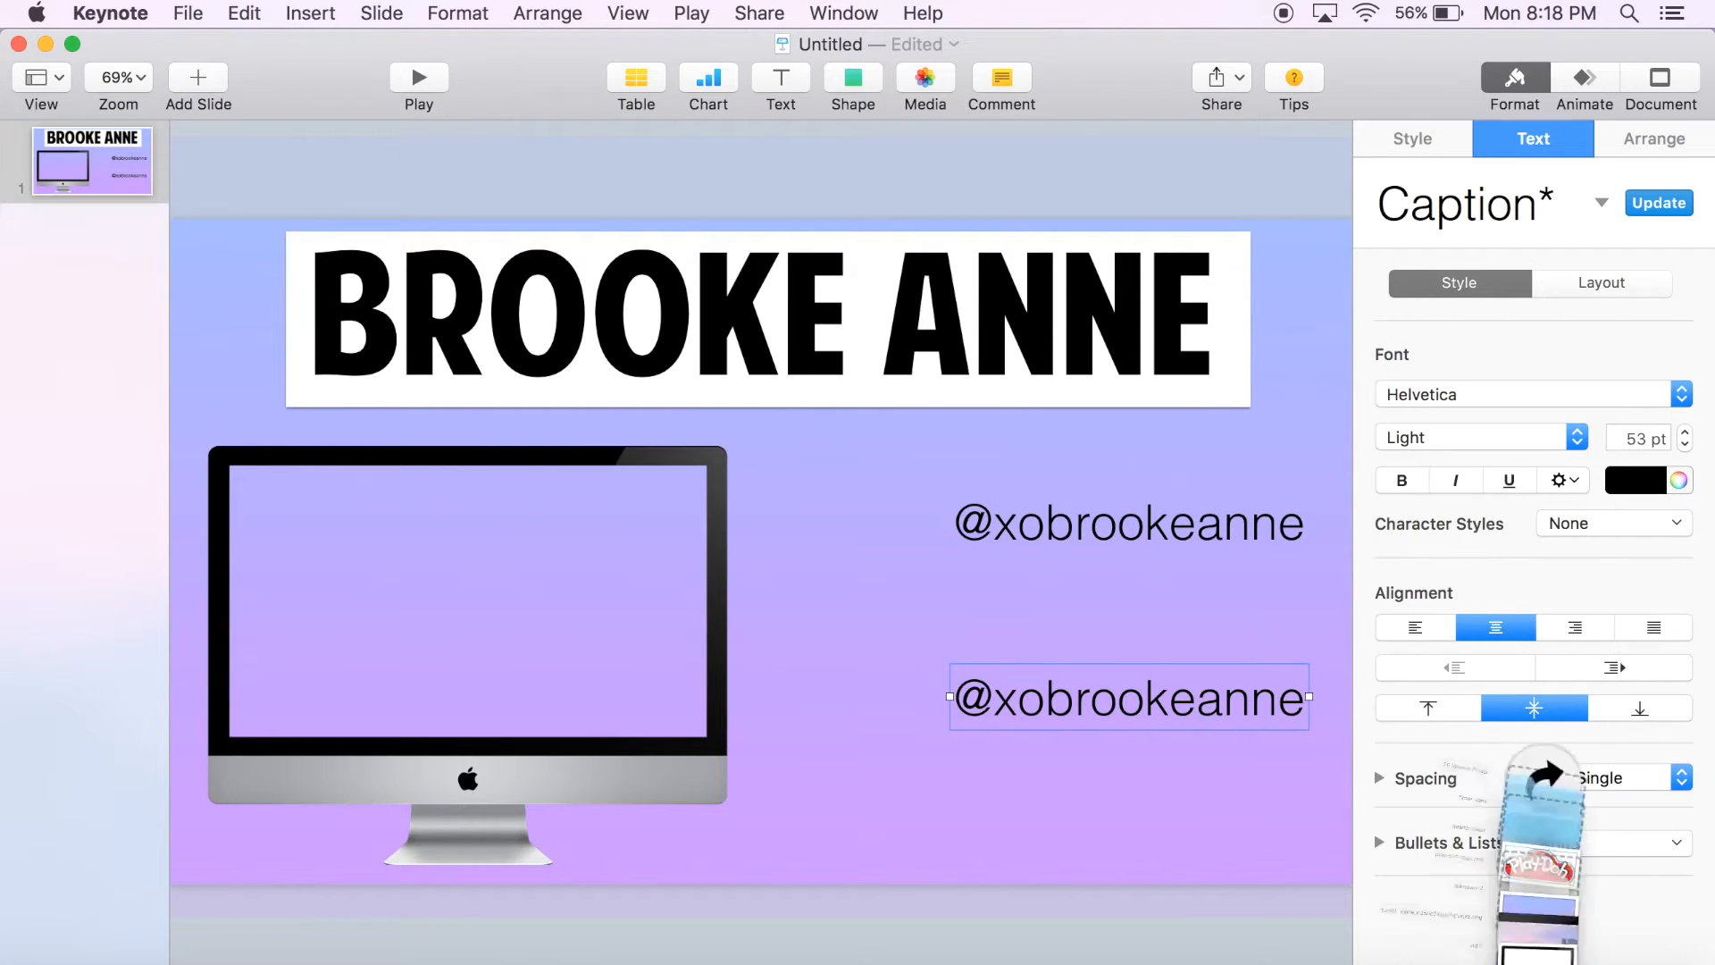
pyautogui.click(674, 911)
pyautogui.click(908, 839)
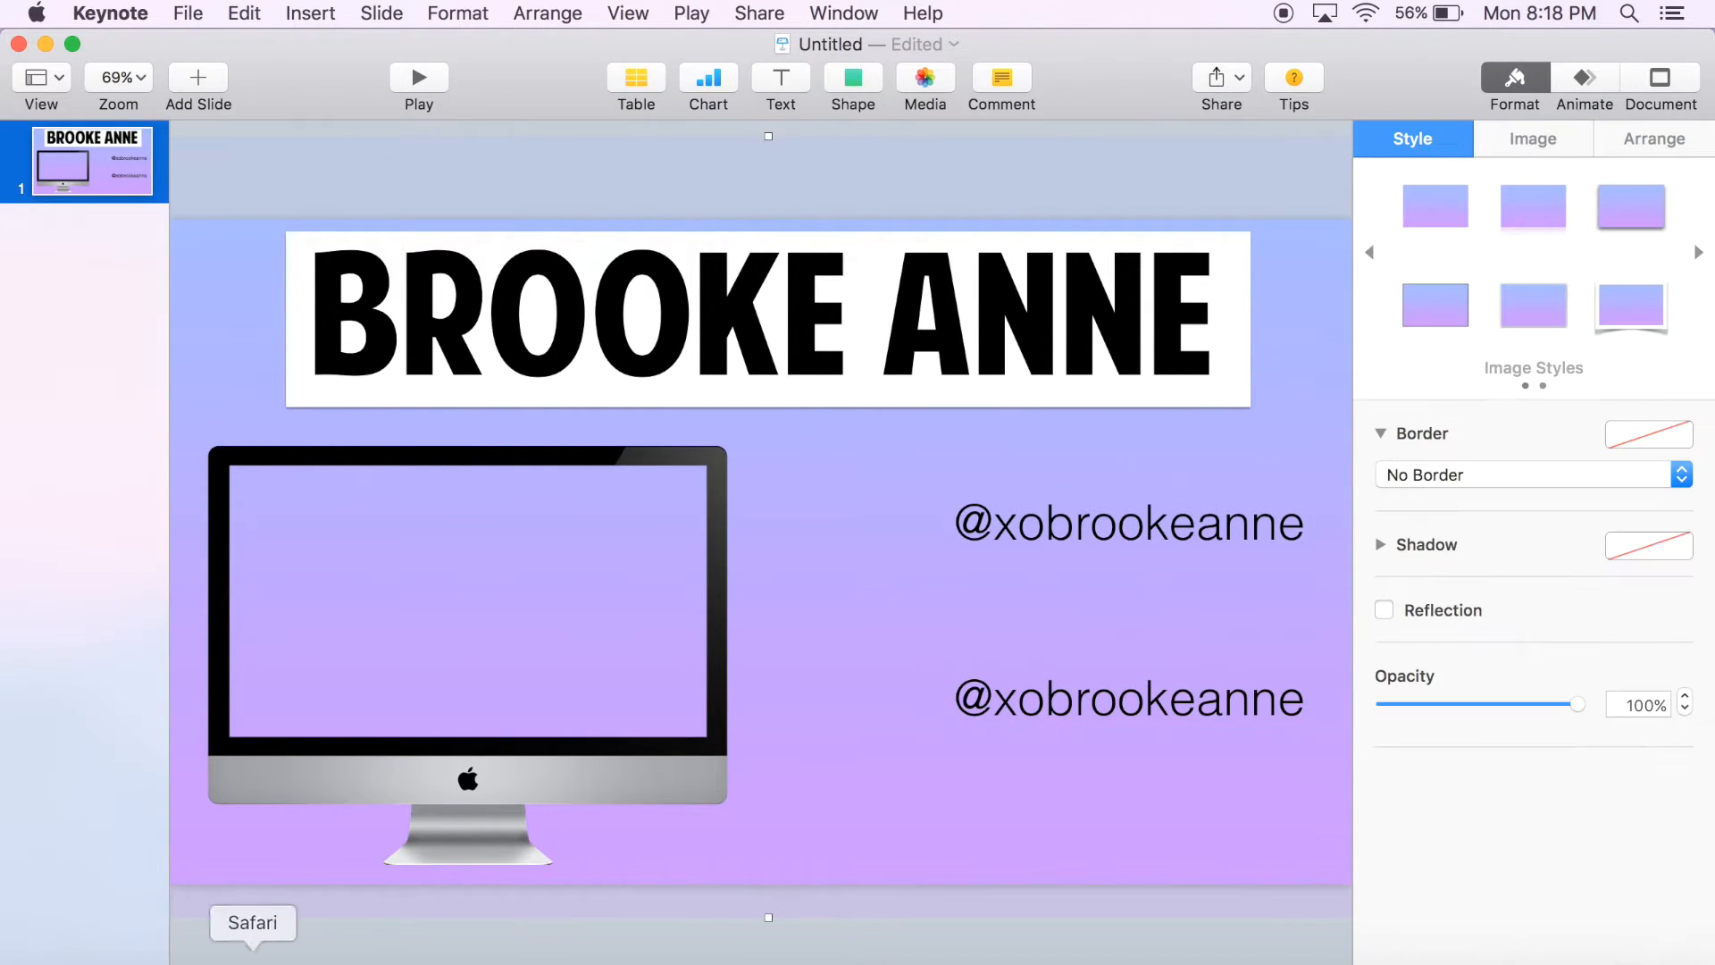
pyautogui.click(97, 960)
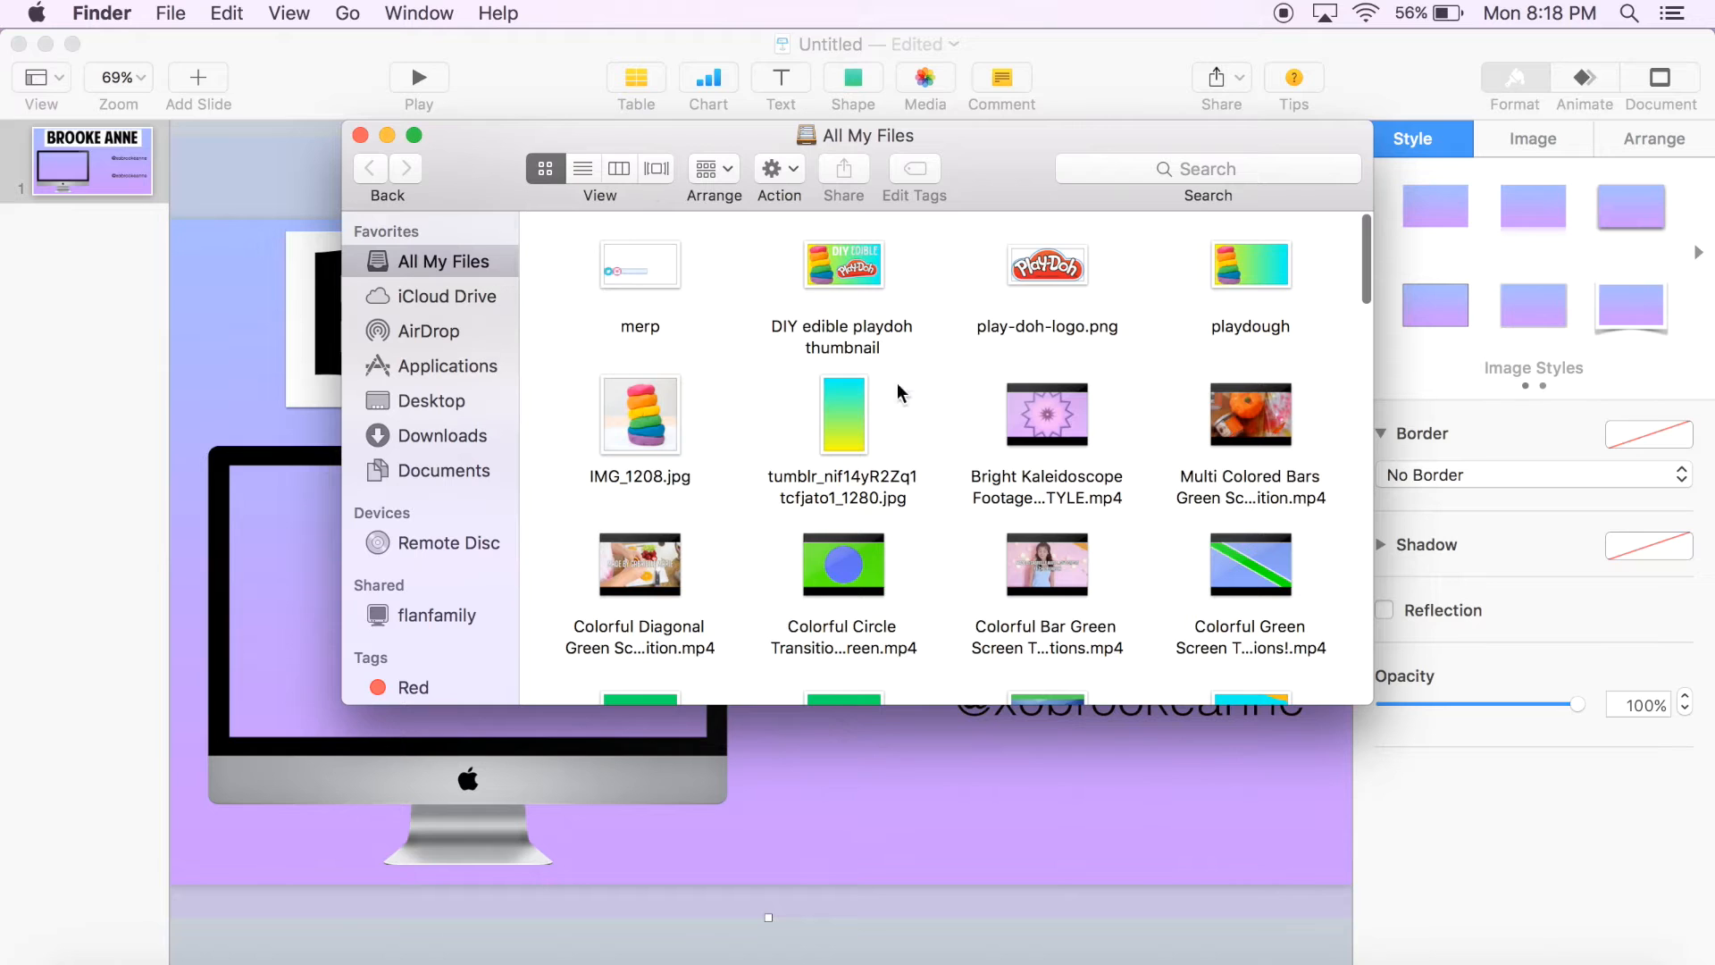
pyautogui.scroll(-20, 897, 383)
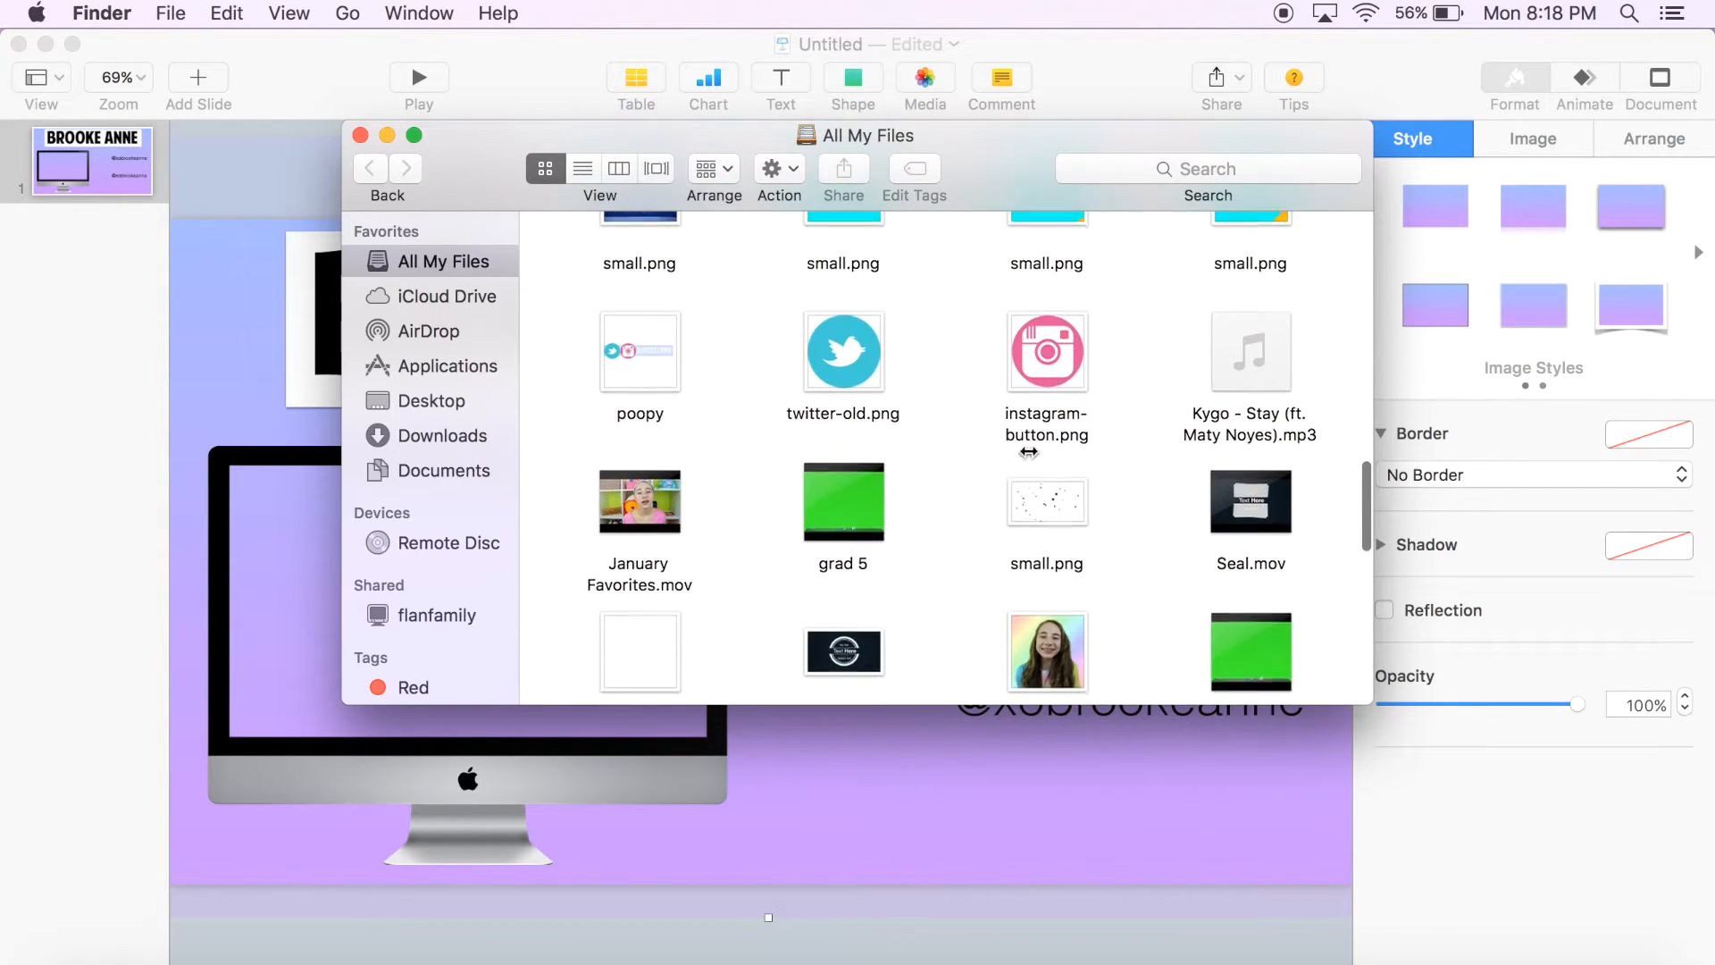
pyautogui.moveTo(1044, 380); pyautogui.dragTo(1108, 784)
pyautogui.moveTo(894, 429); pyautogui.dragTo(875, 787)
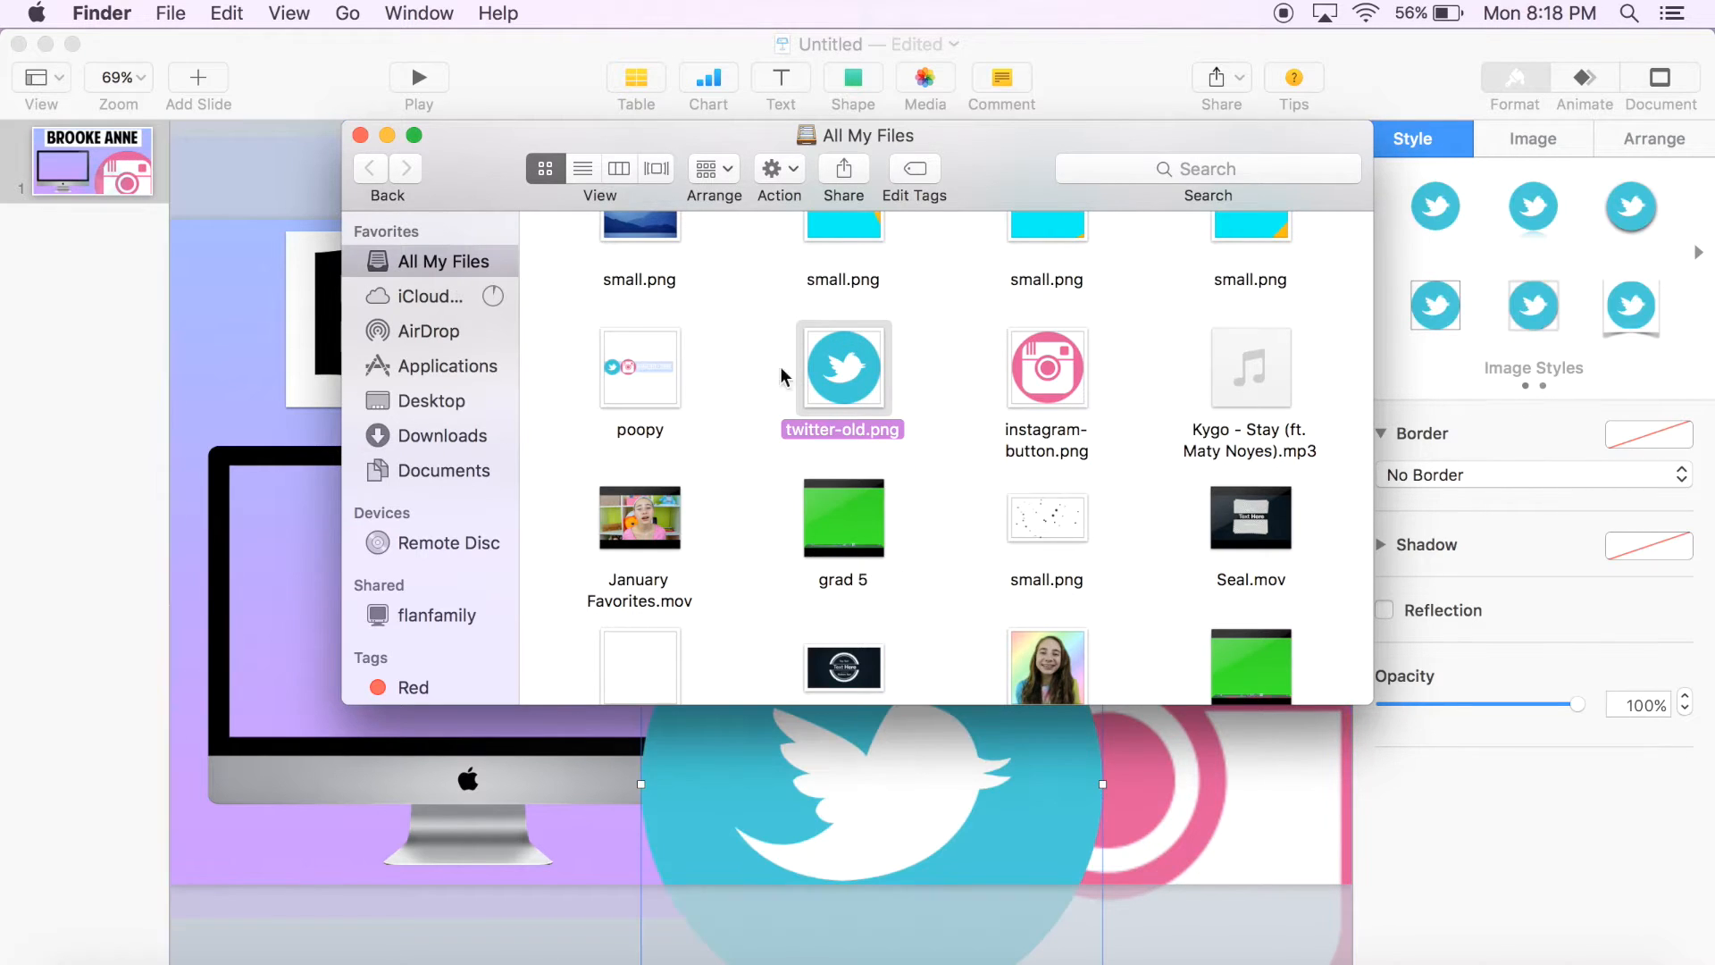
pyautogui.click(361, 136)
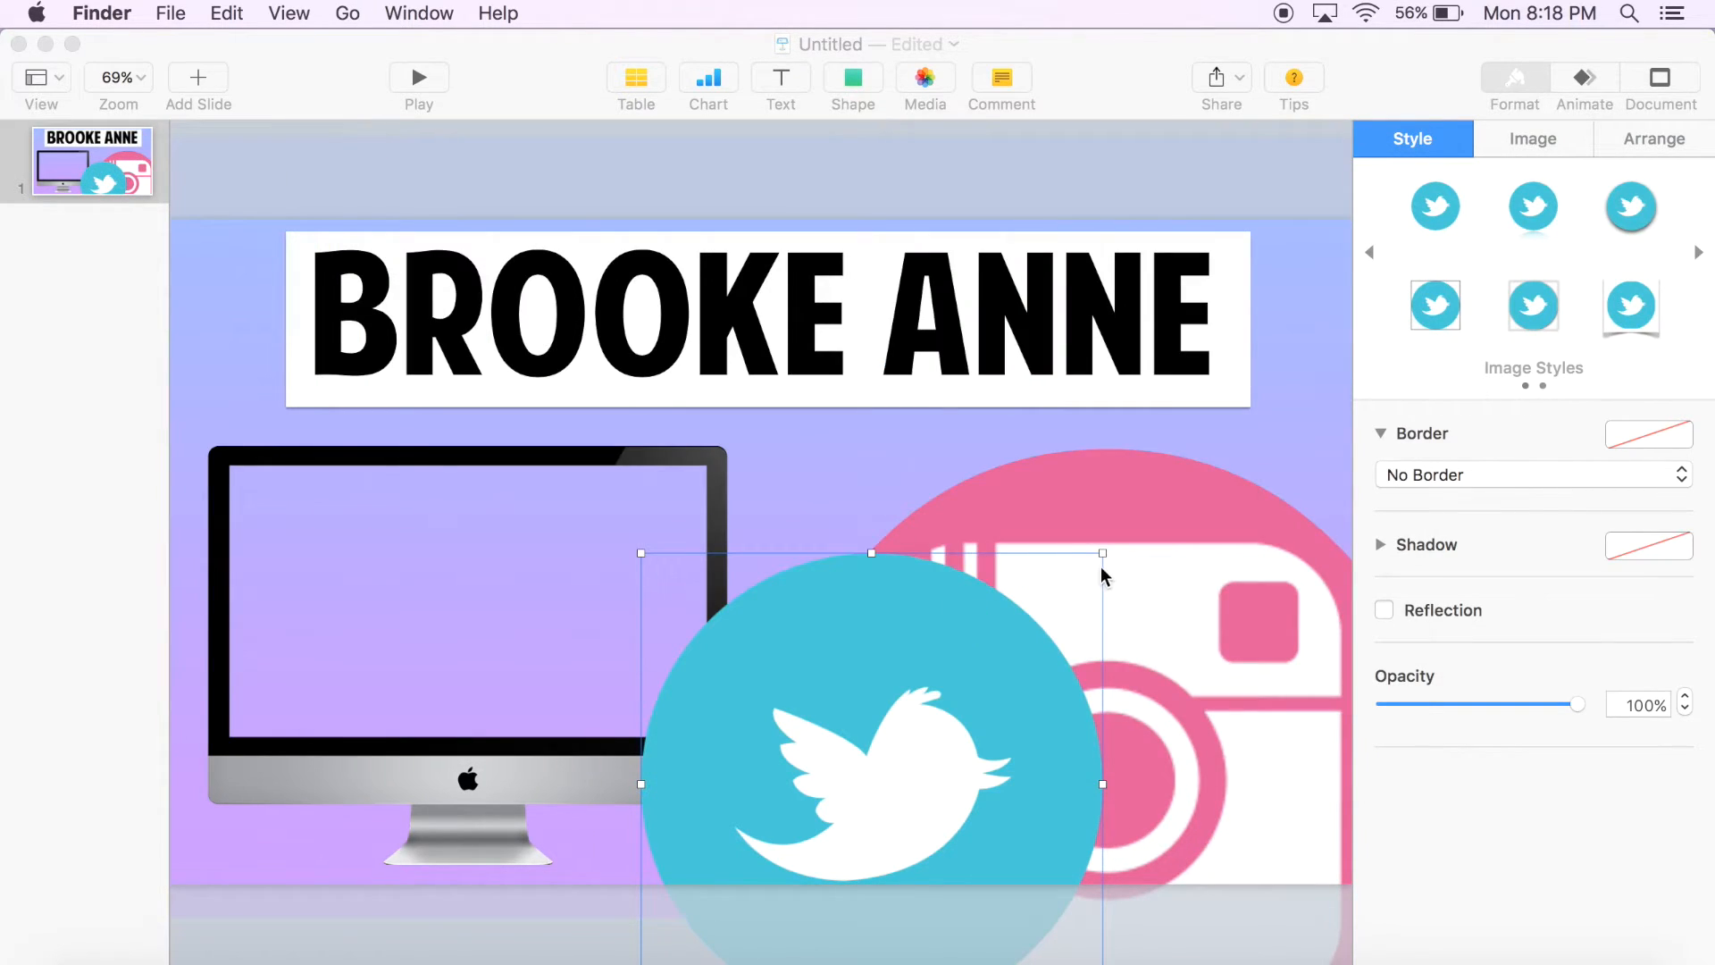
# Step: Shrink the Twitter icon and move it off the Instagram icon onto the upper part of the Mac image
pyautogui.moveTo(1104, 559); pyautogui.dragTo(874, 754)
pyautogui.moveTo(759, 831); pyautogui.dragTo(563, 538)
pyautogui.click(1149, 643)
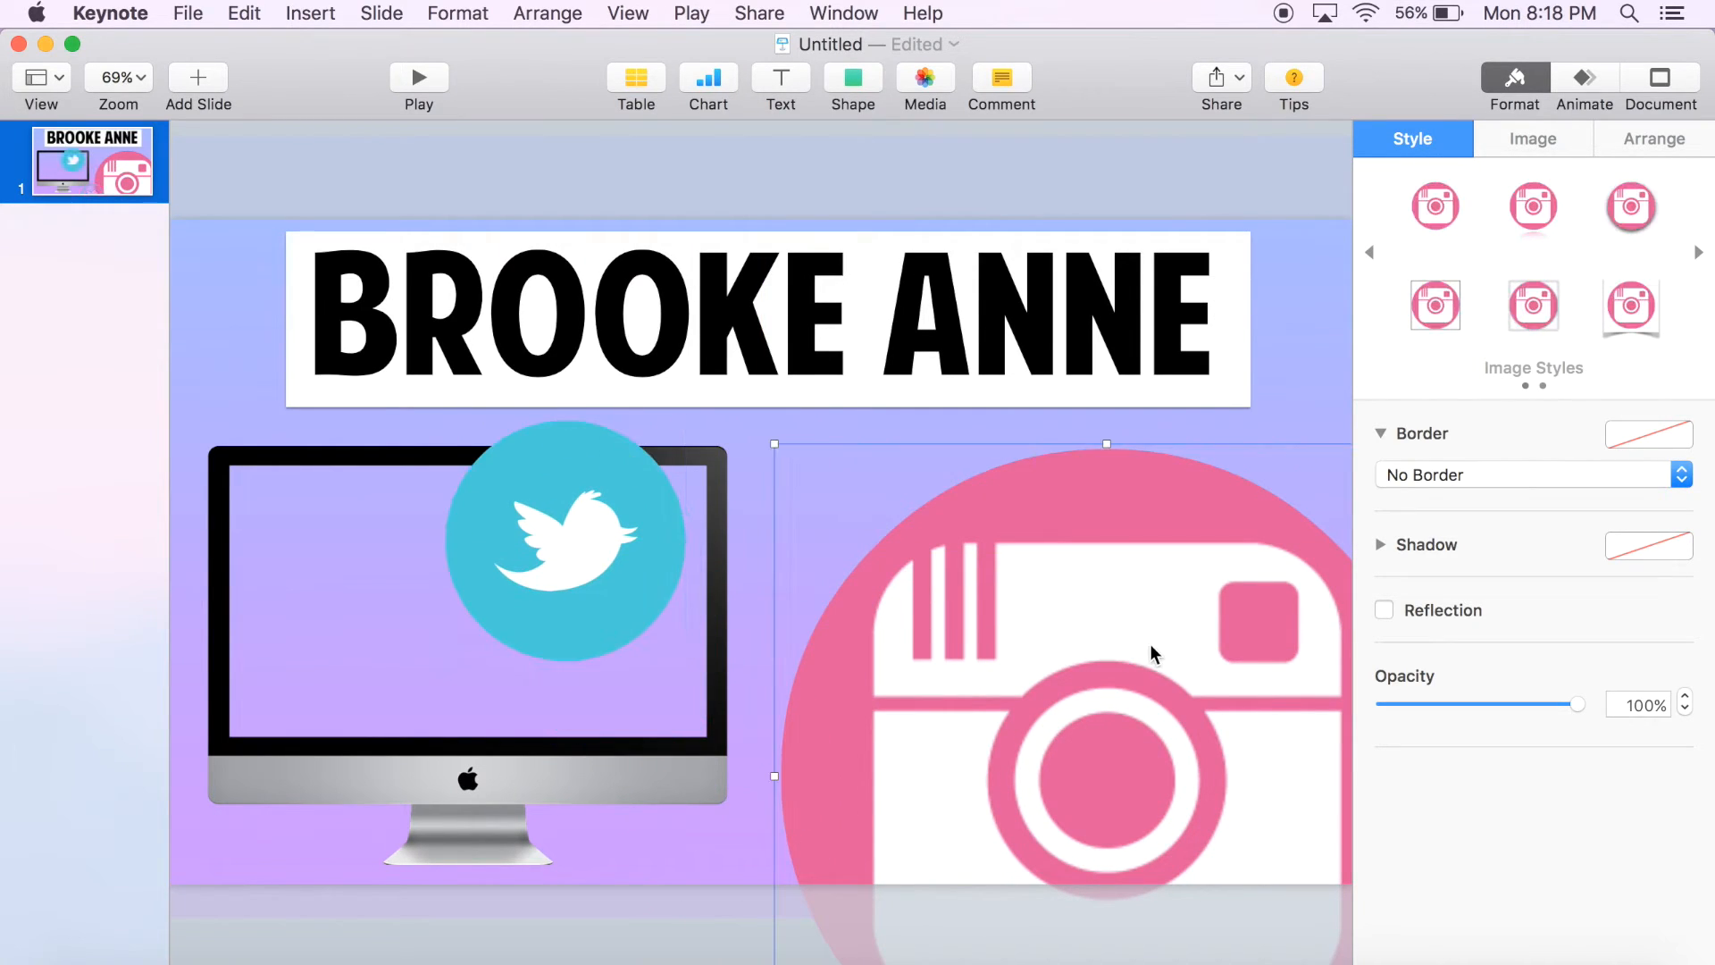
pyautogui.moveTo(778, 449); pyautogui.dragTo(755, 494)
pyautogui.click(1100, 636)
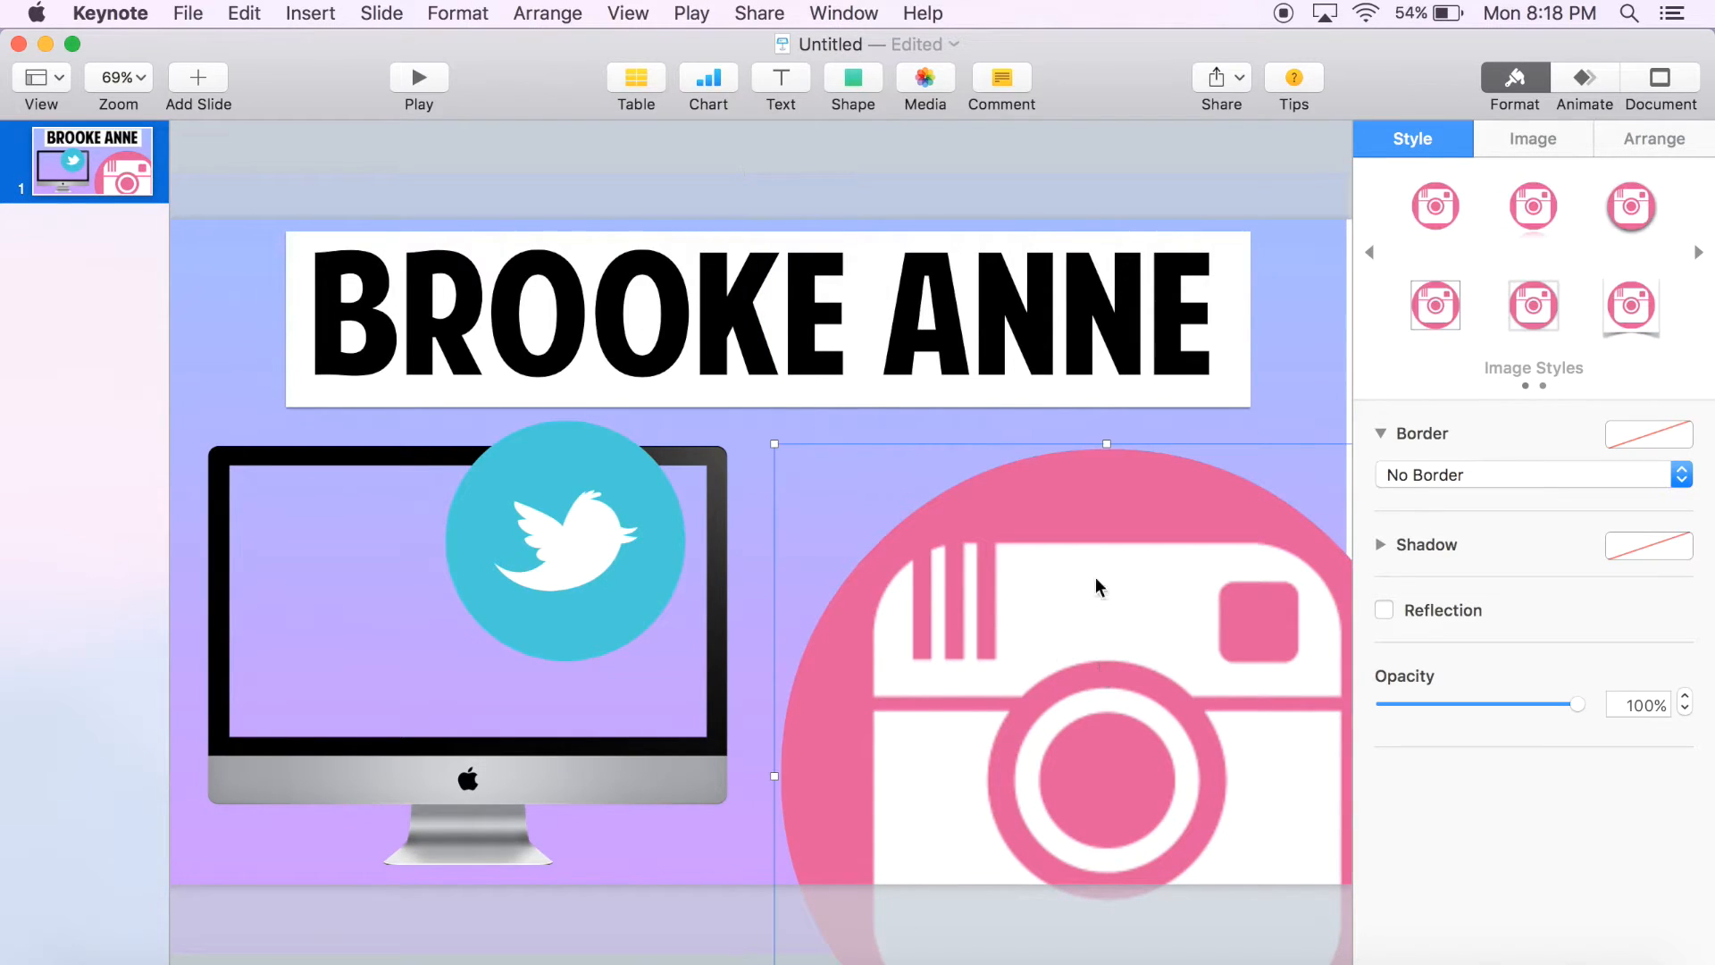
# Step: Nudge the white rectangle slightly left so it sits centred behind the name heading
pyautogui.click(1241, 326)
pyautogui.moveTo(1275, 331); pyautogui.dragTo(1295, 322)
# Step: Shrink the Instagram icon and arrange the Twitter and Instagram icons beside the upper and lower handle texts
pyautogui.click(1198, 601)
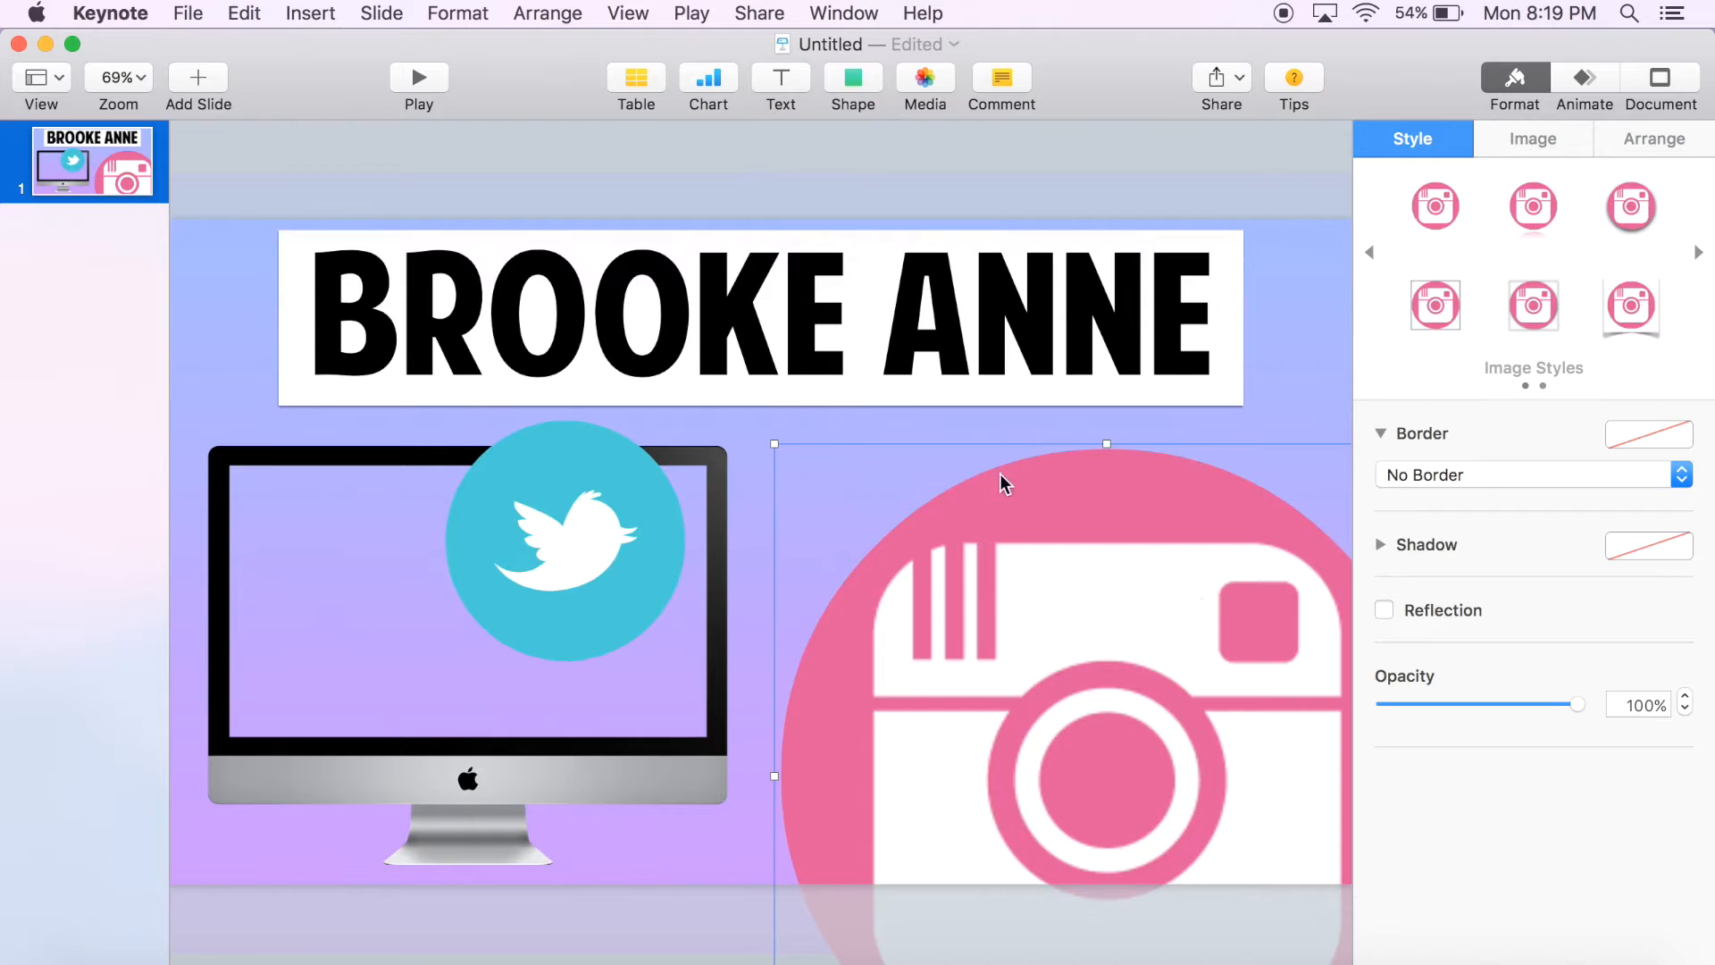
pyautogui.moveTo(775, 444); pyautogui.dragTo(907, 491)
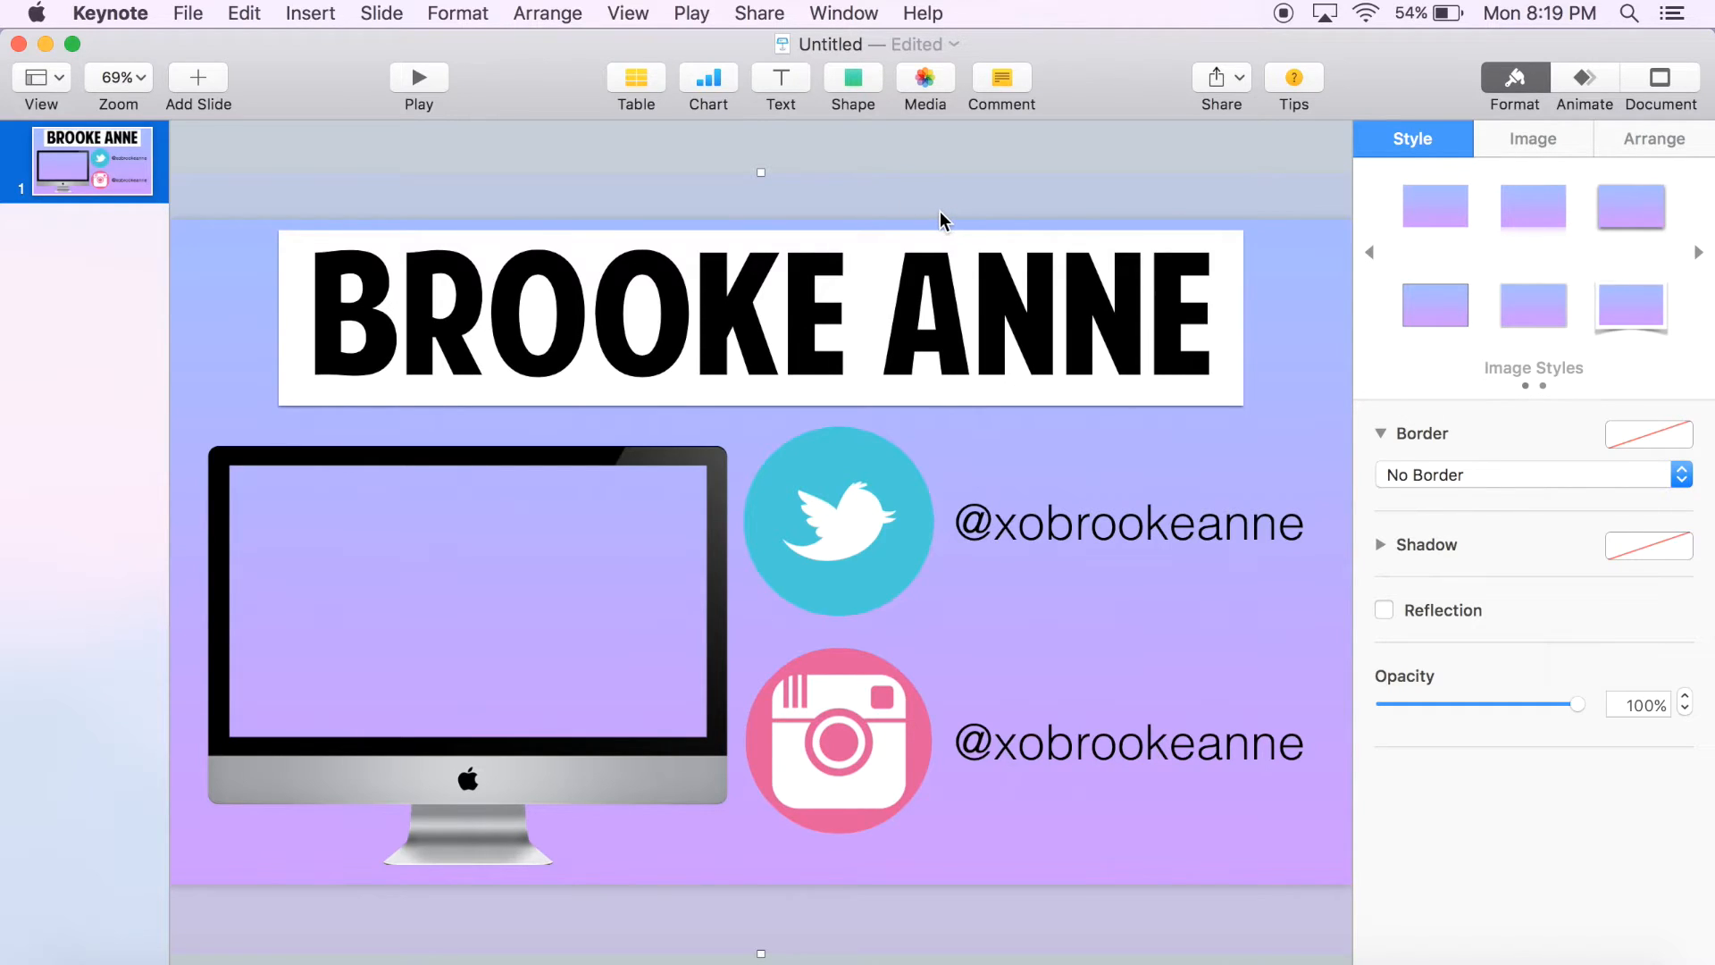
# Step: Add a Twirl build-in effect to the white rectangle behind the heading
pyautogui.click(1237, 268)
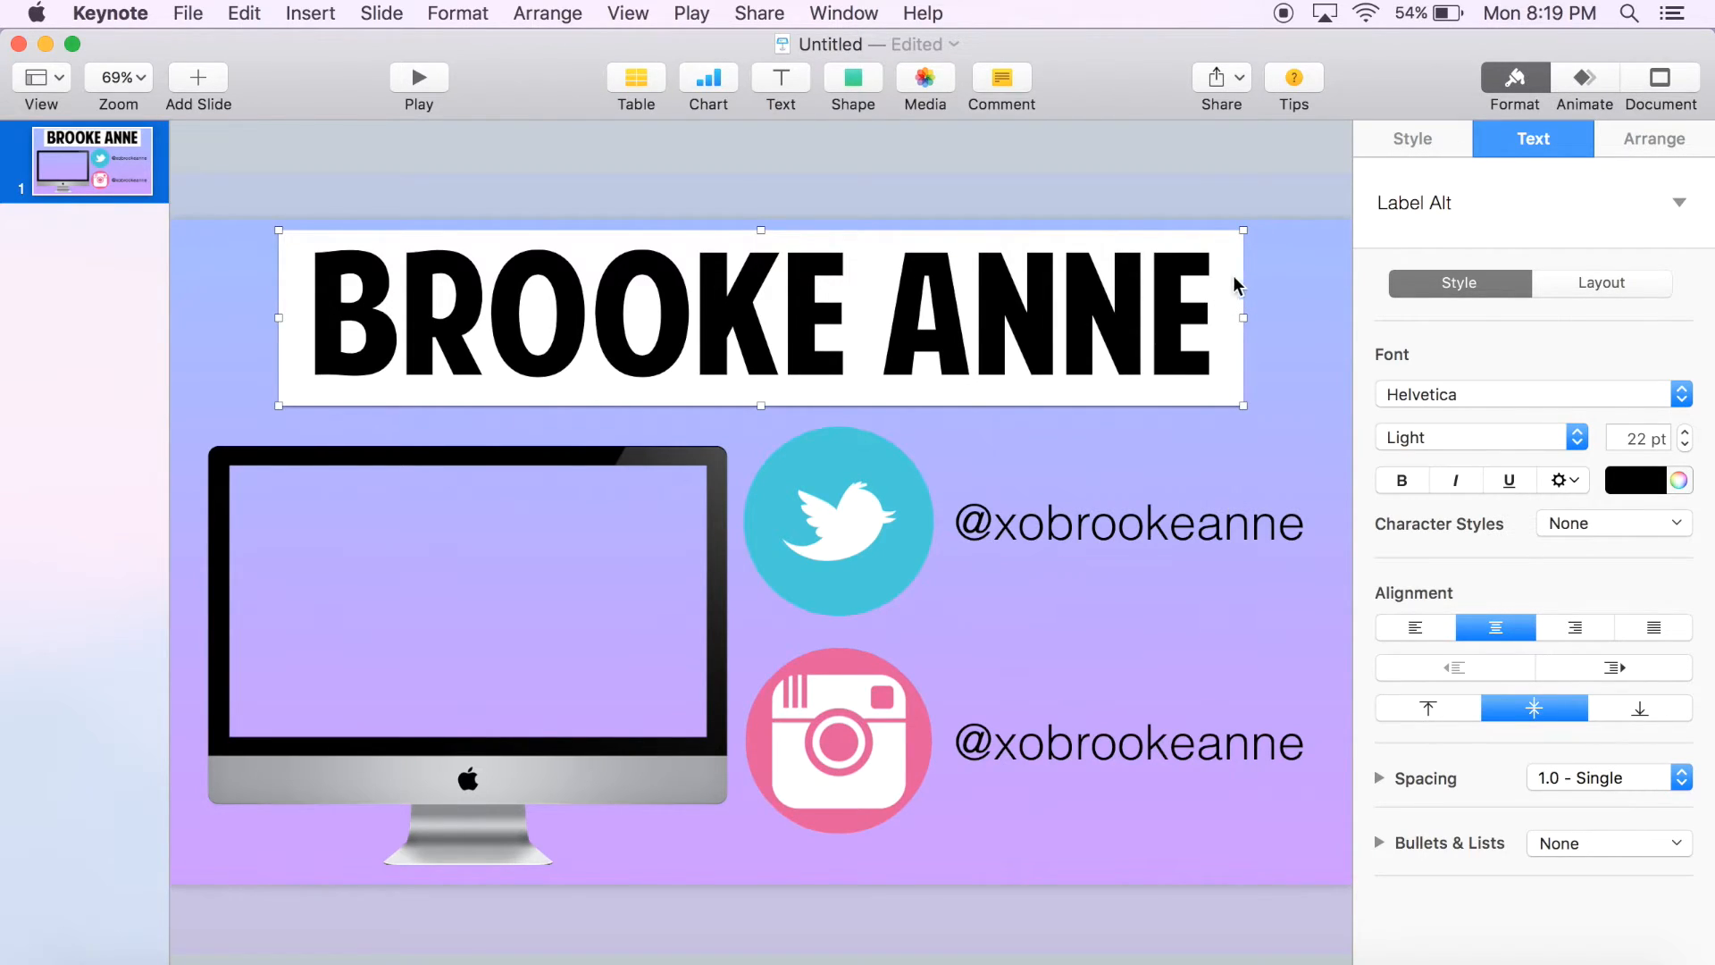
pyautogui.click(1606, 85)
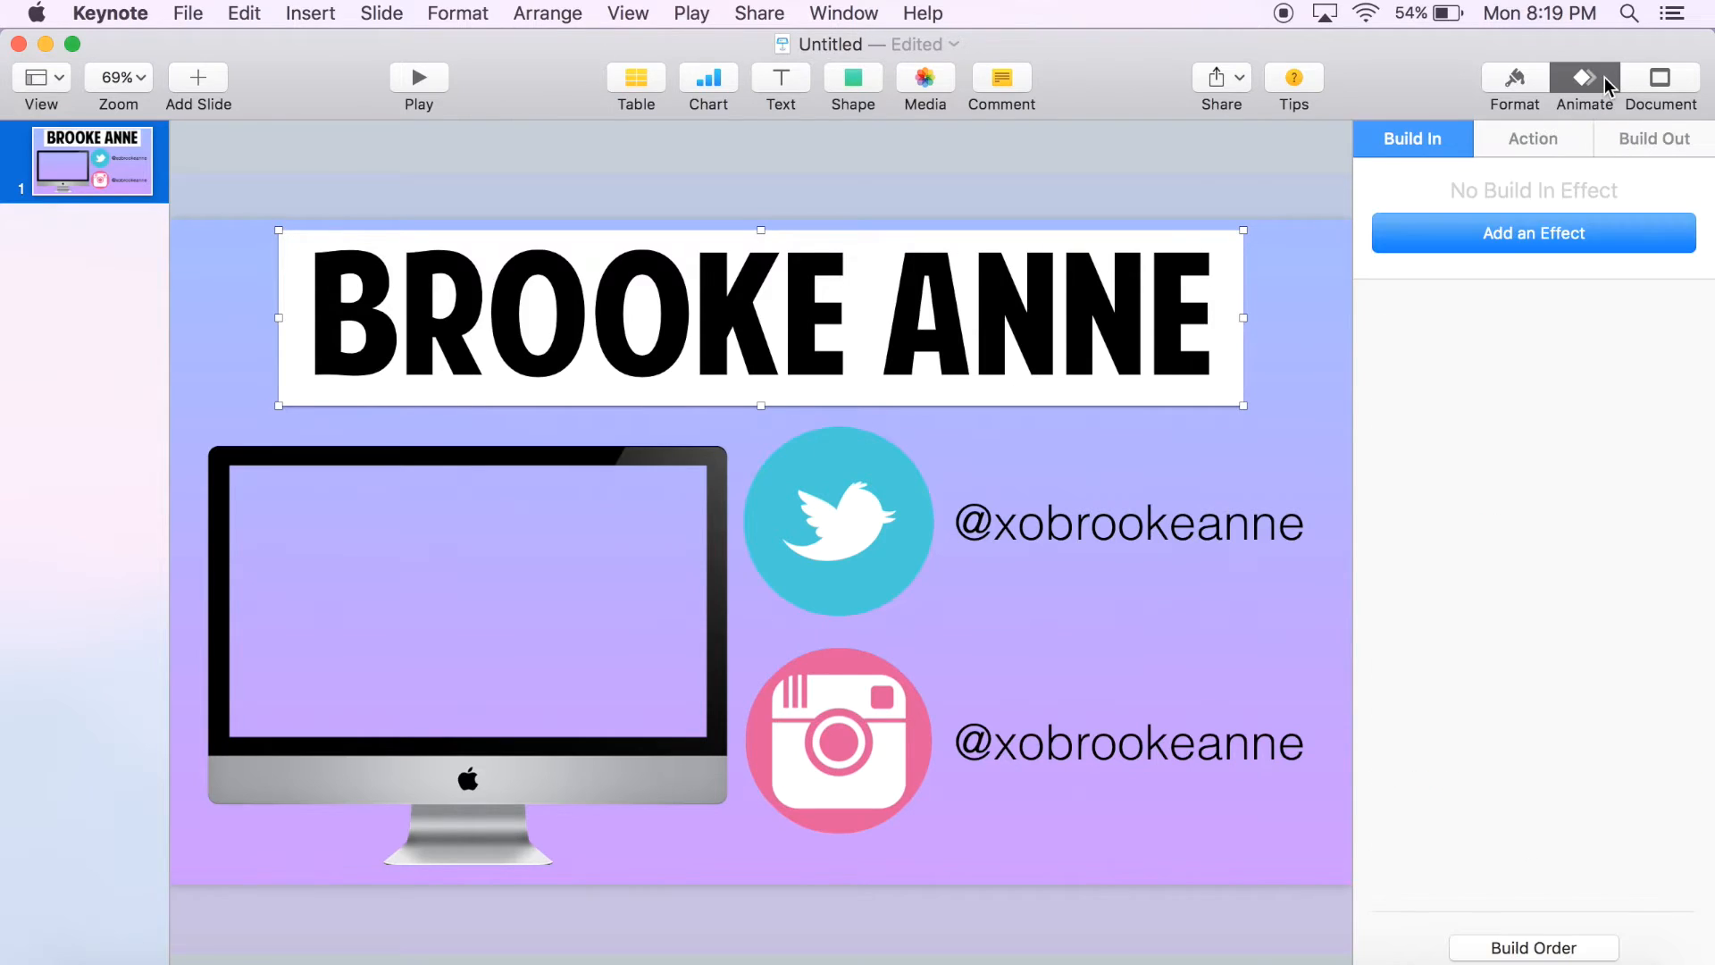
pyautogui.click(1524, 237)
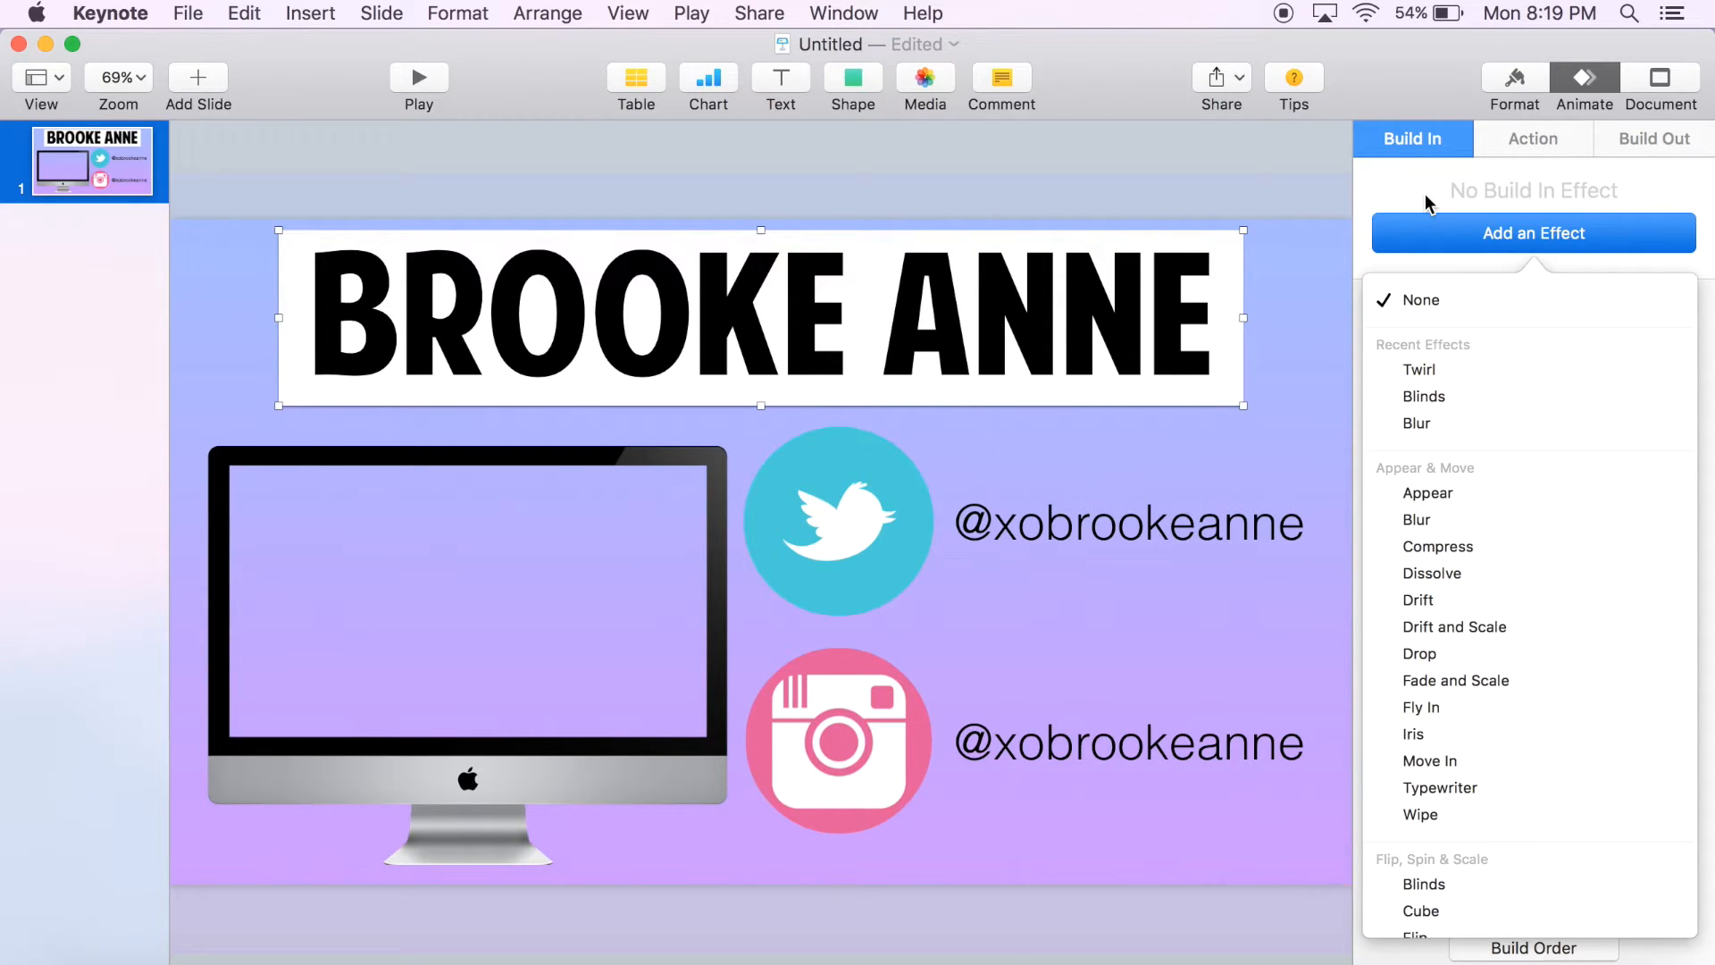
pyautogui.click(1472, 358)
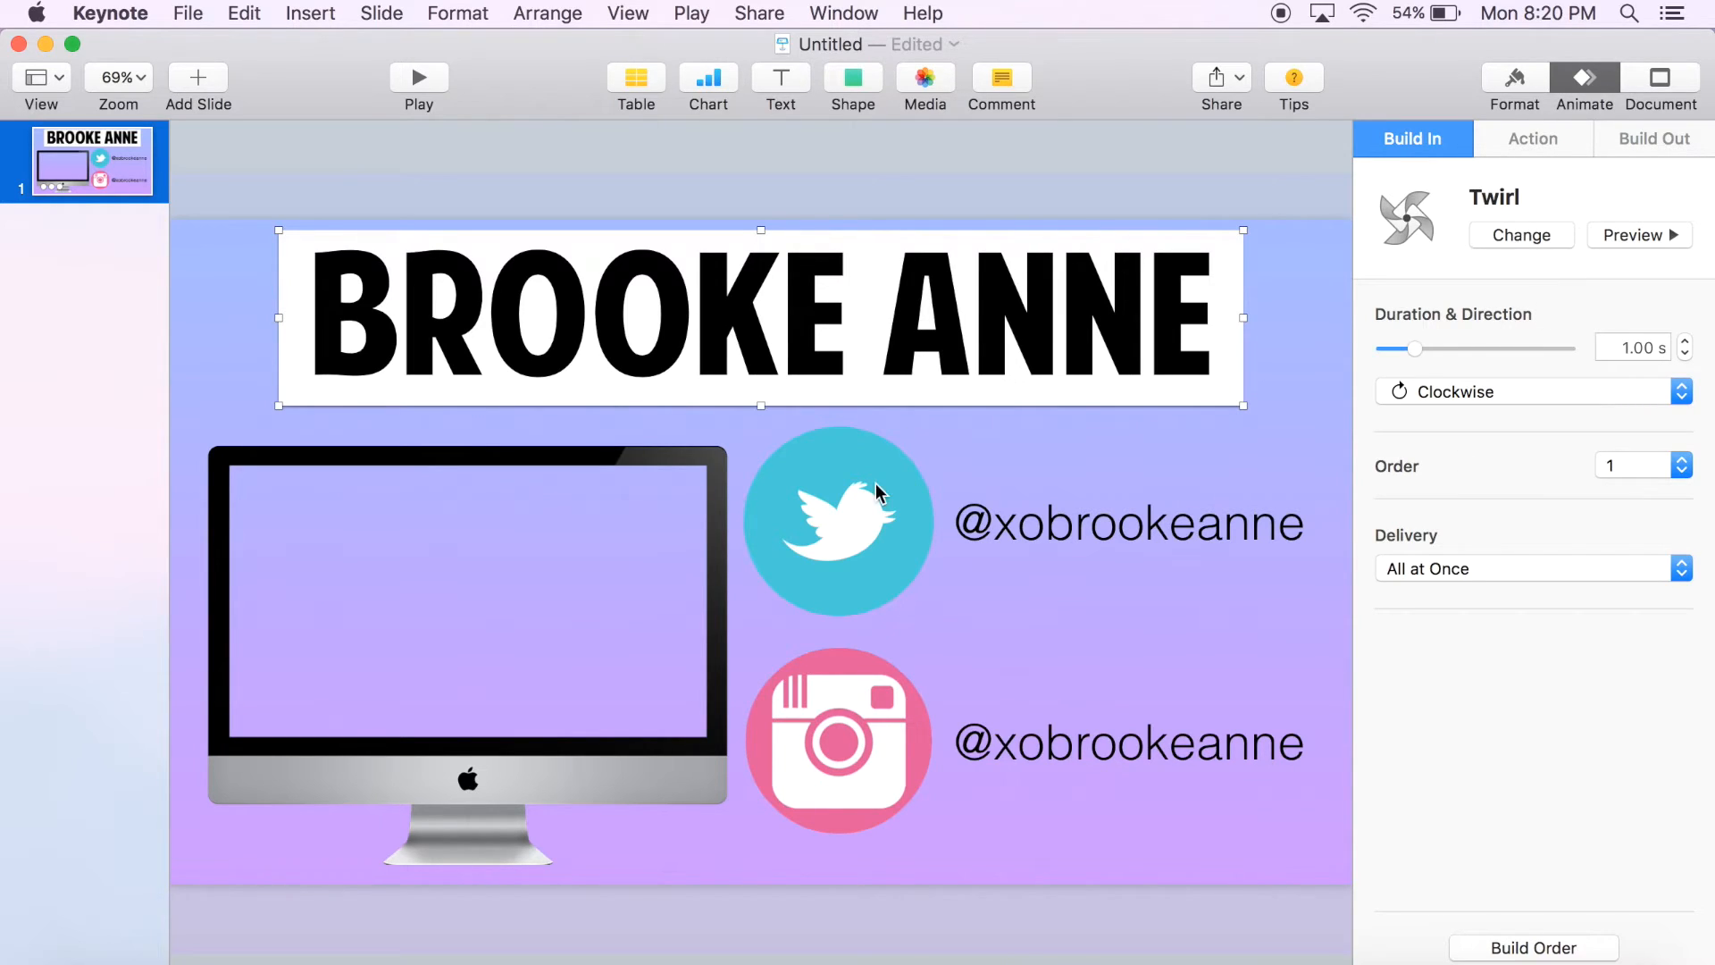
# Step: Add an Iris build-in effect to the name heading text
pyautogui.click(988, 306)
pyautogui.click(1584, 223)
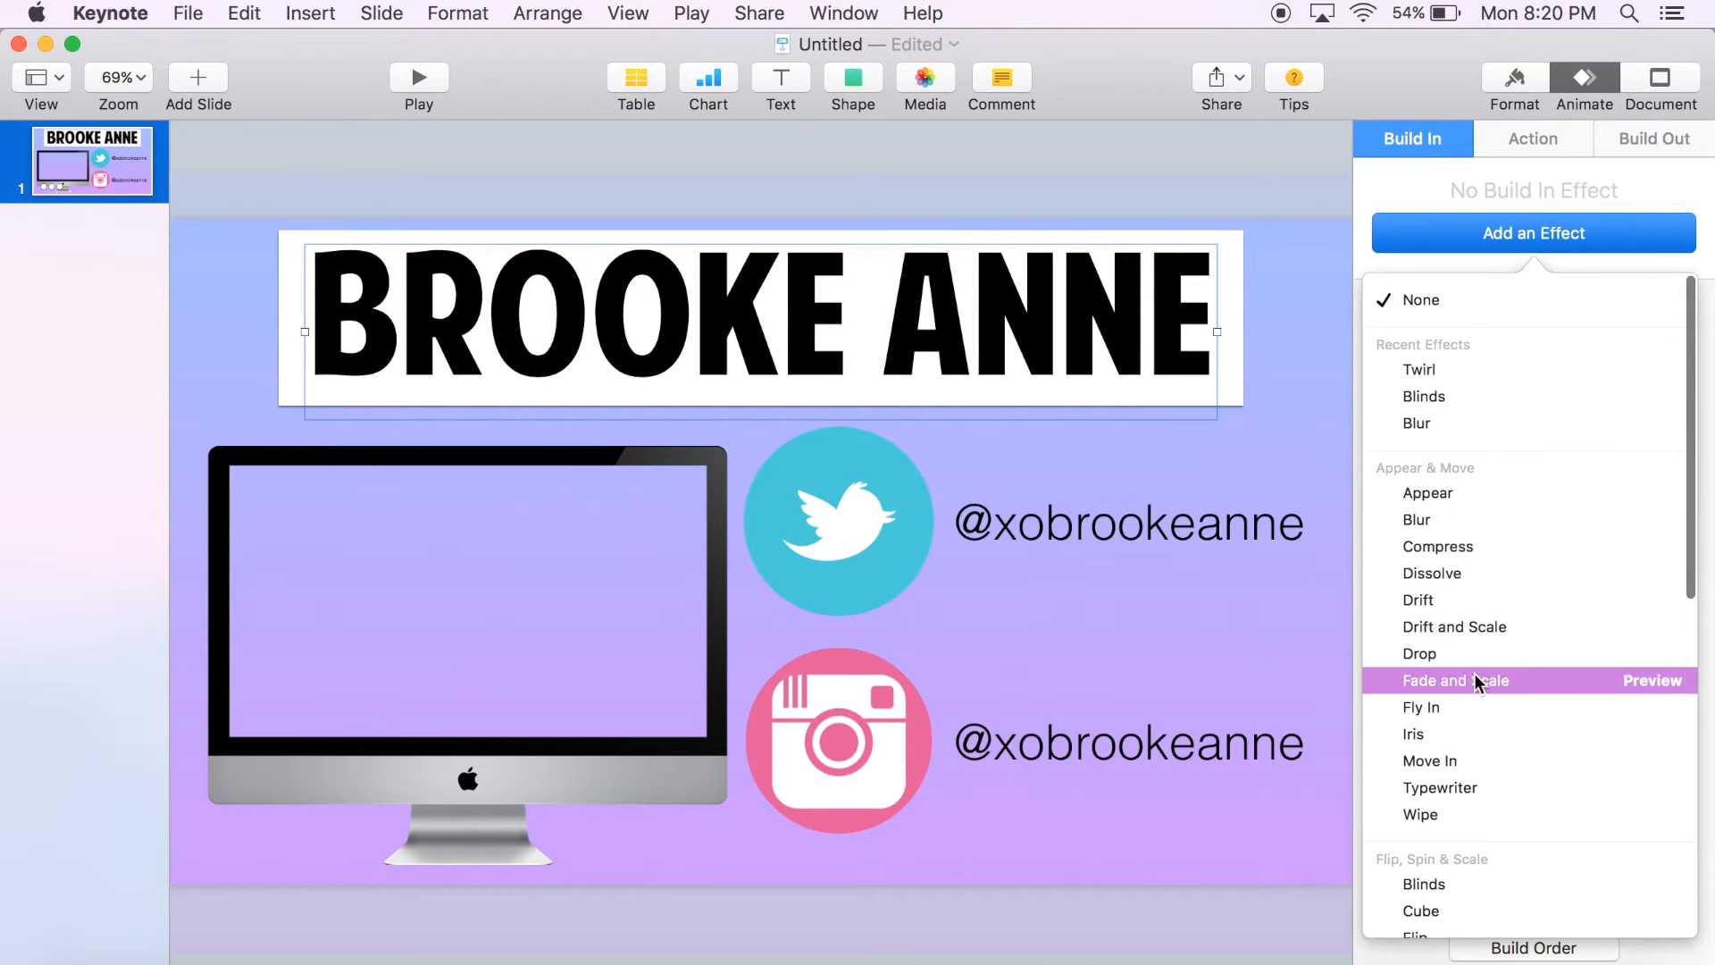
pyautogui.click(1471, 730)
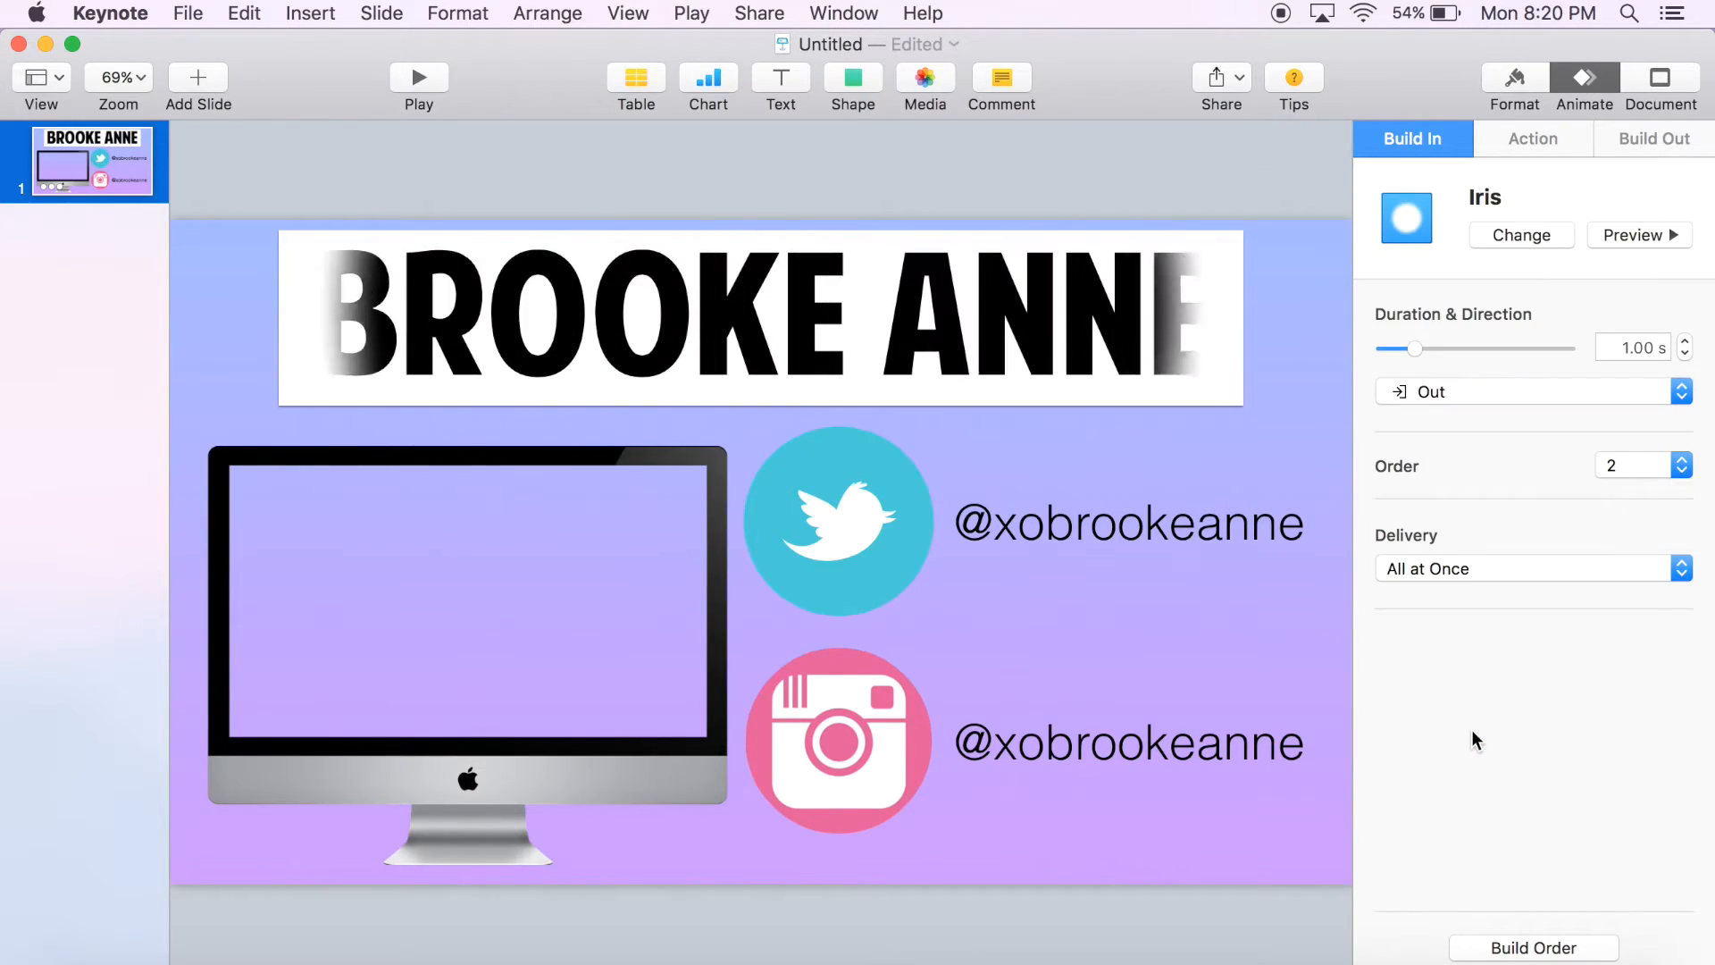
# Step: Add a Cube build-in effect to the Mac computer image
pyautogui.click(659, 460)
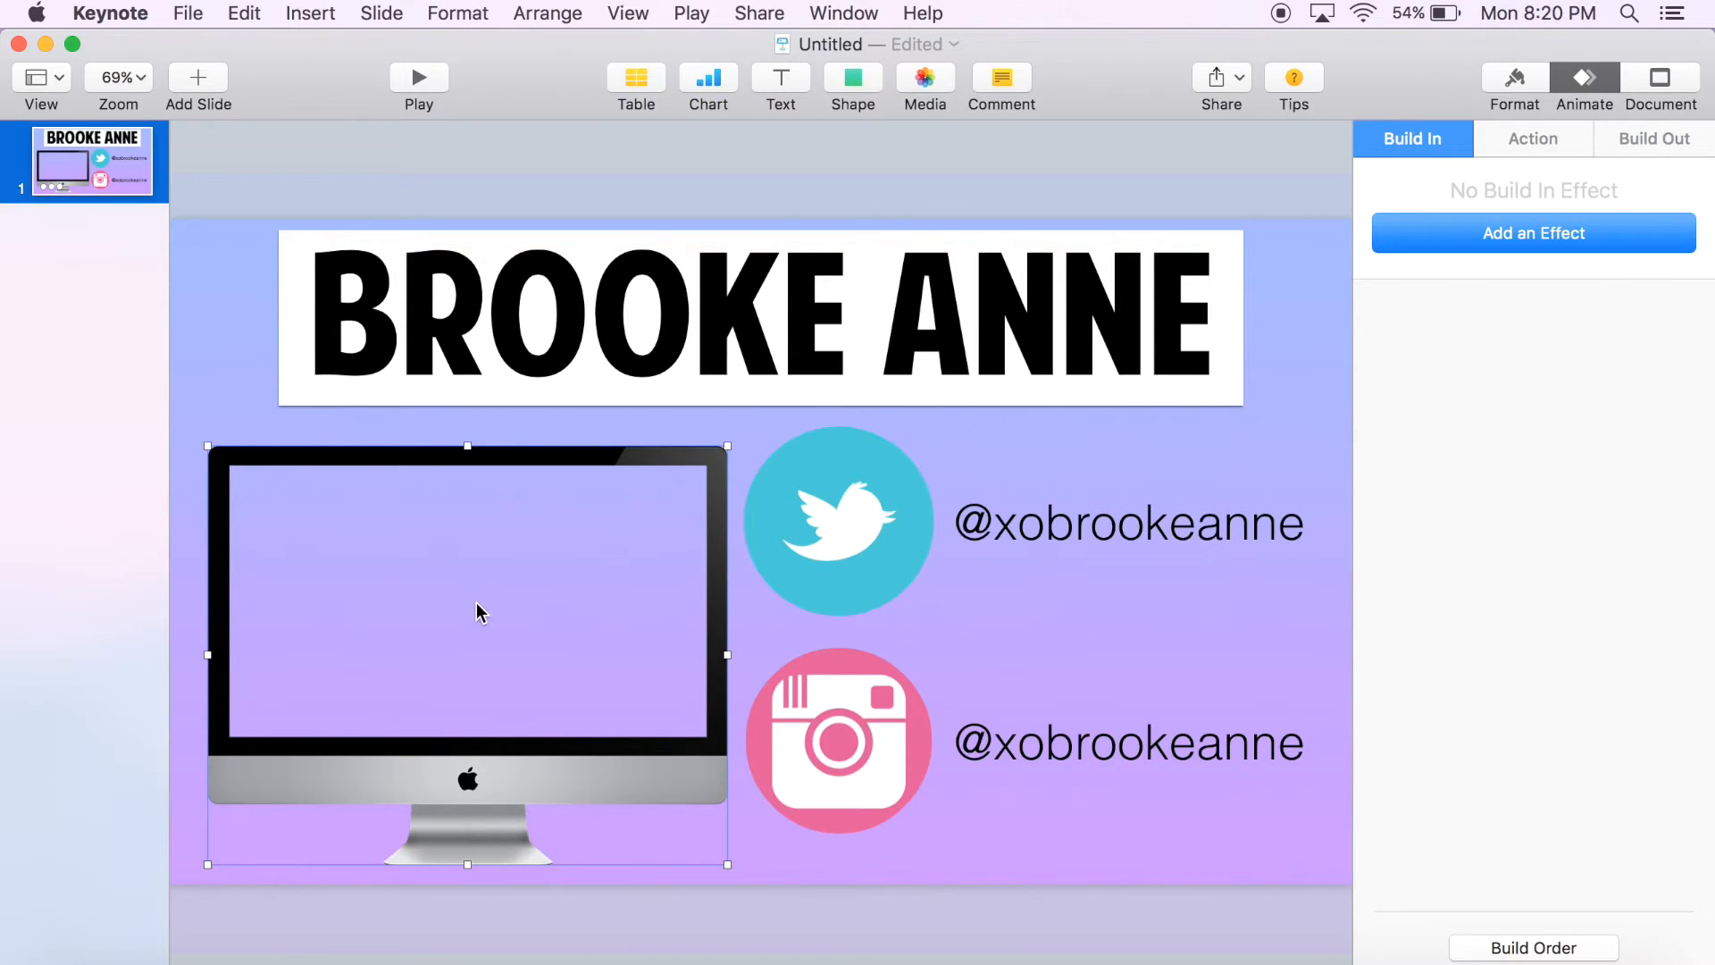
pyautogui.click(1586, 233)
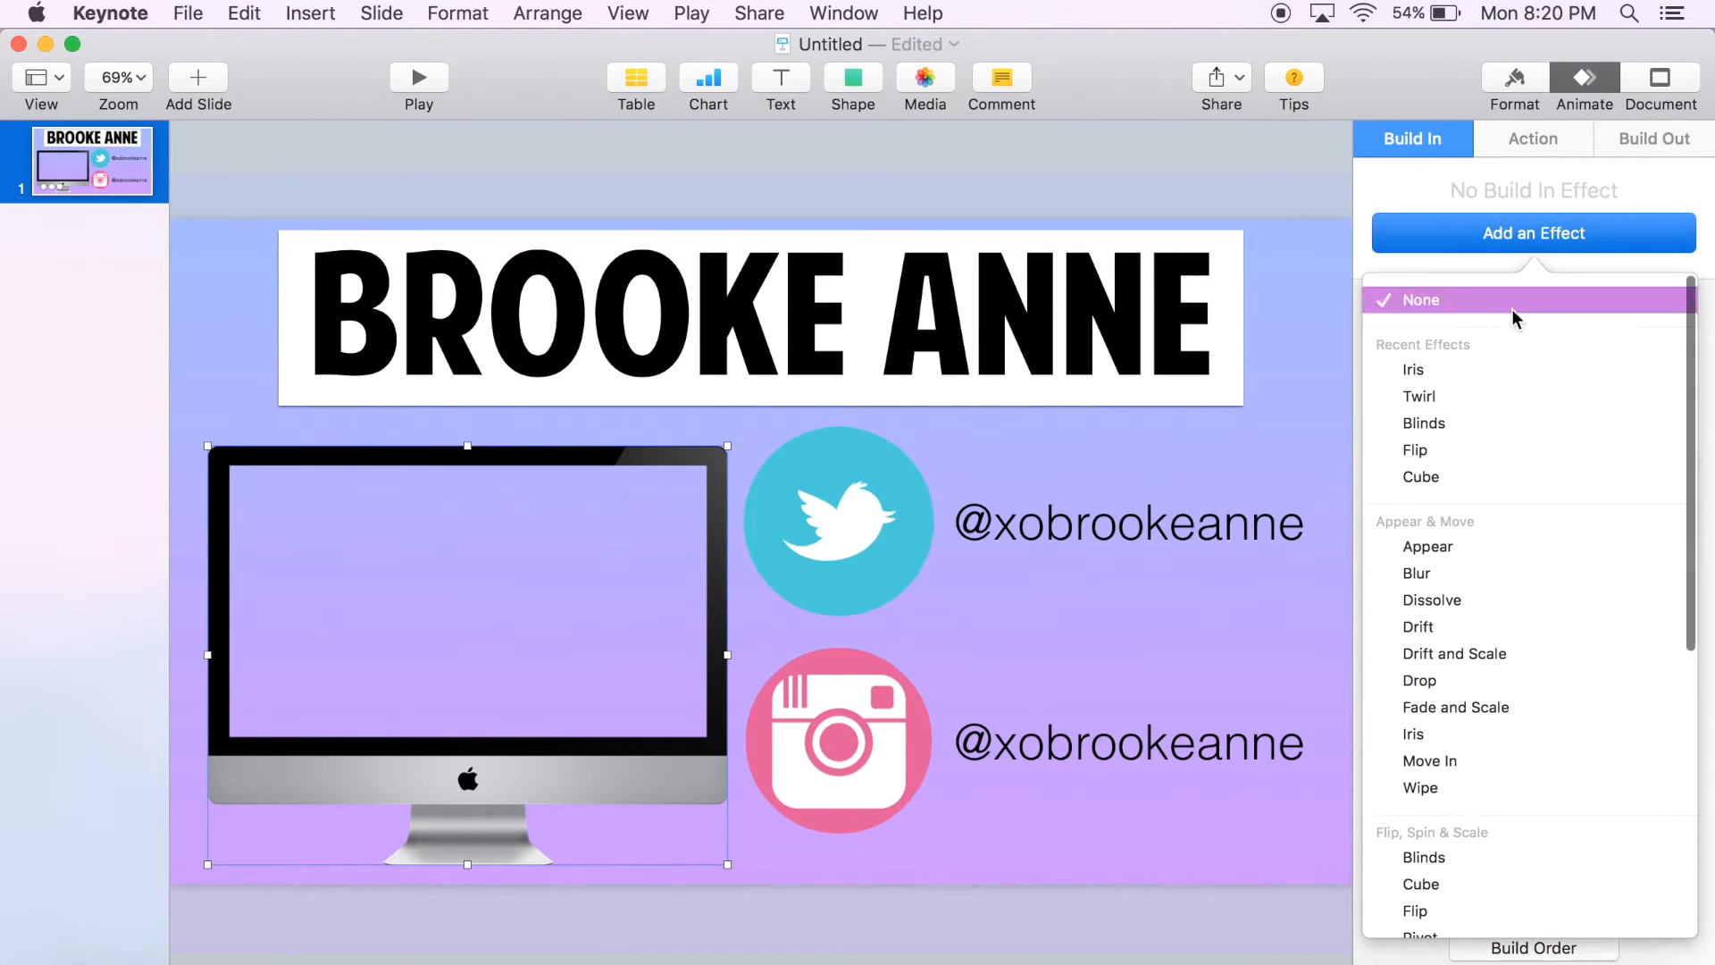
pyautogui.click(1453, 475)
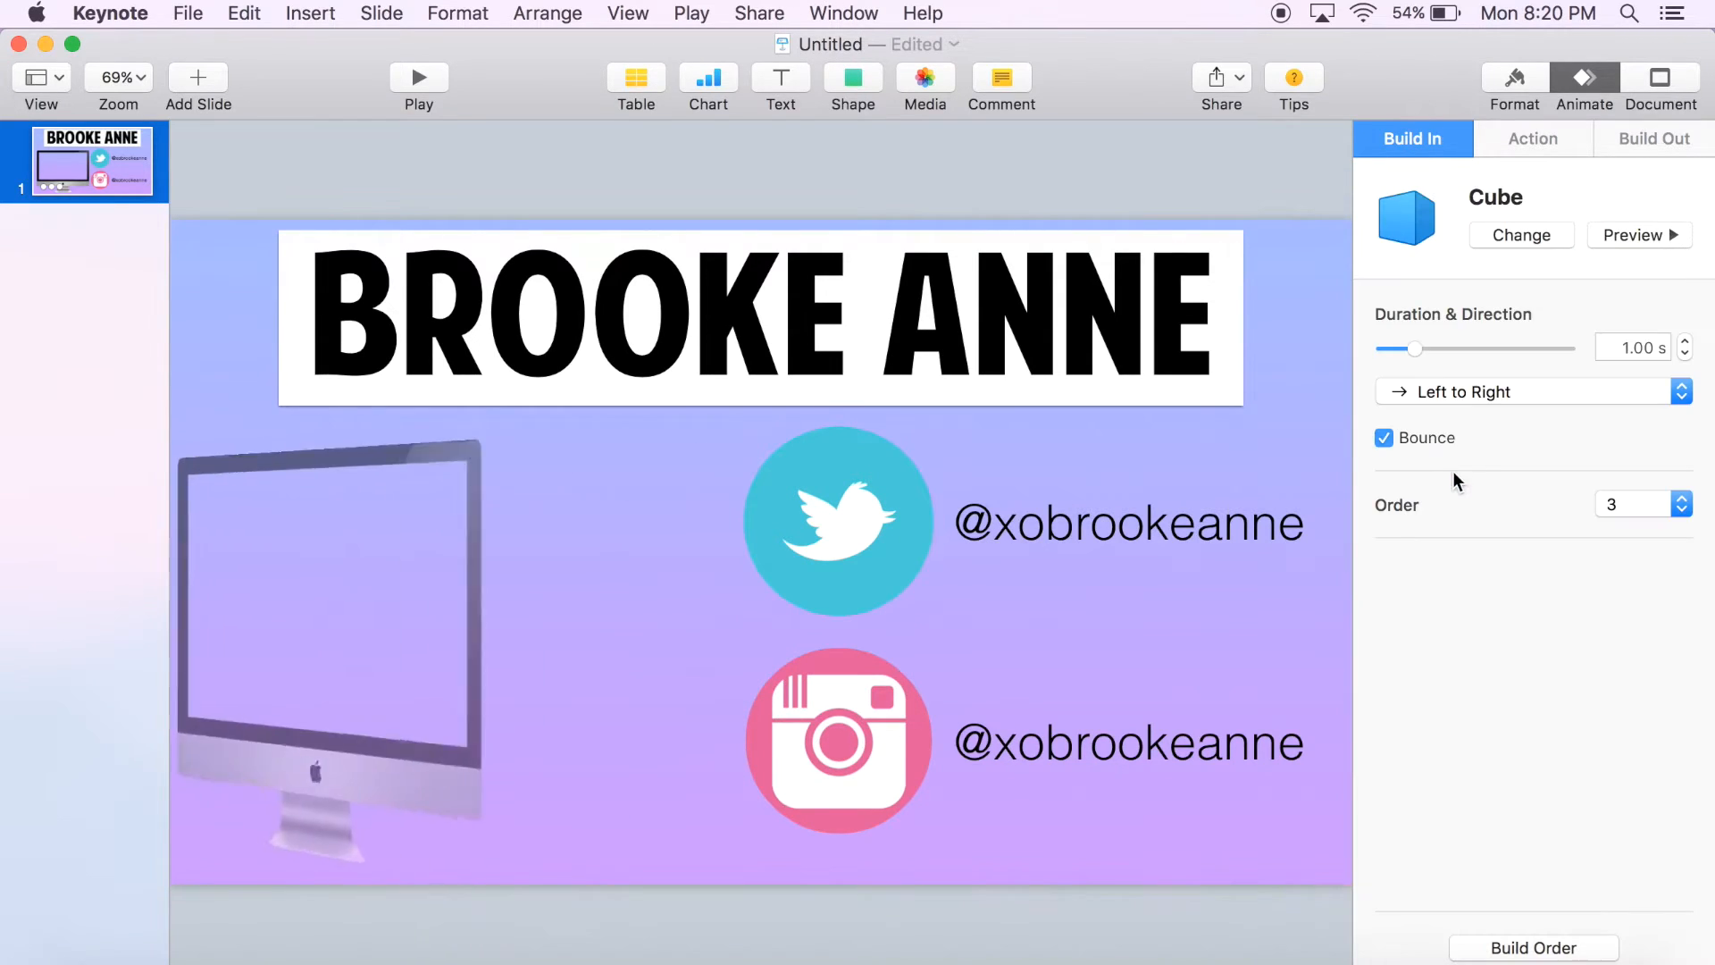
# Step: Add a Blinds build-in effect to the Twitter icon
pyautogui.click(837, 509)
pyautogui.click(1542, 236)
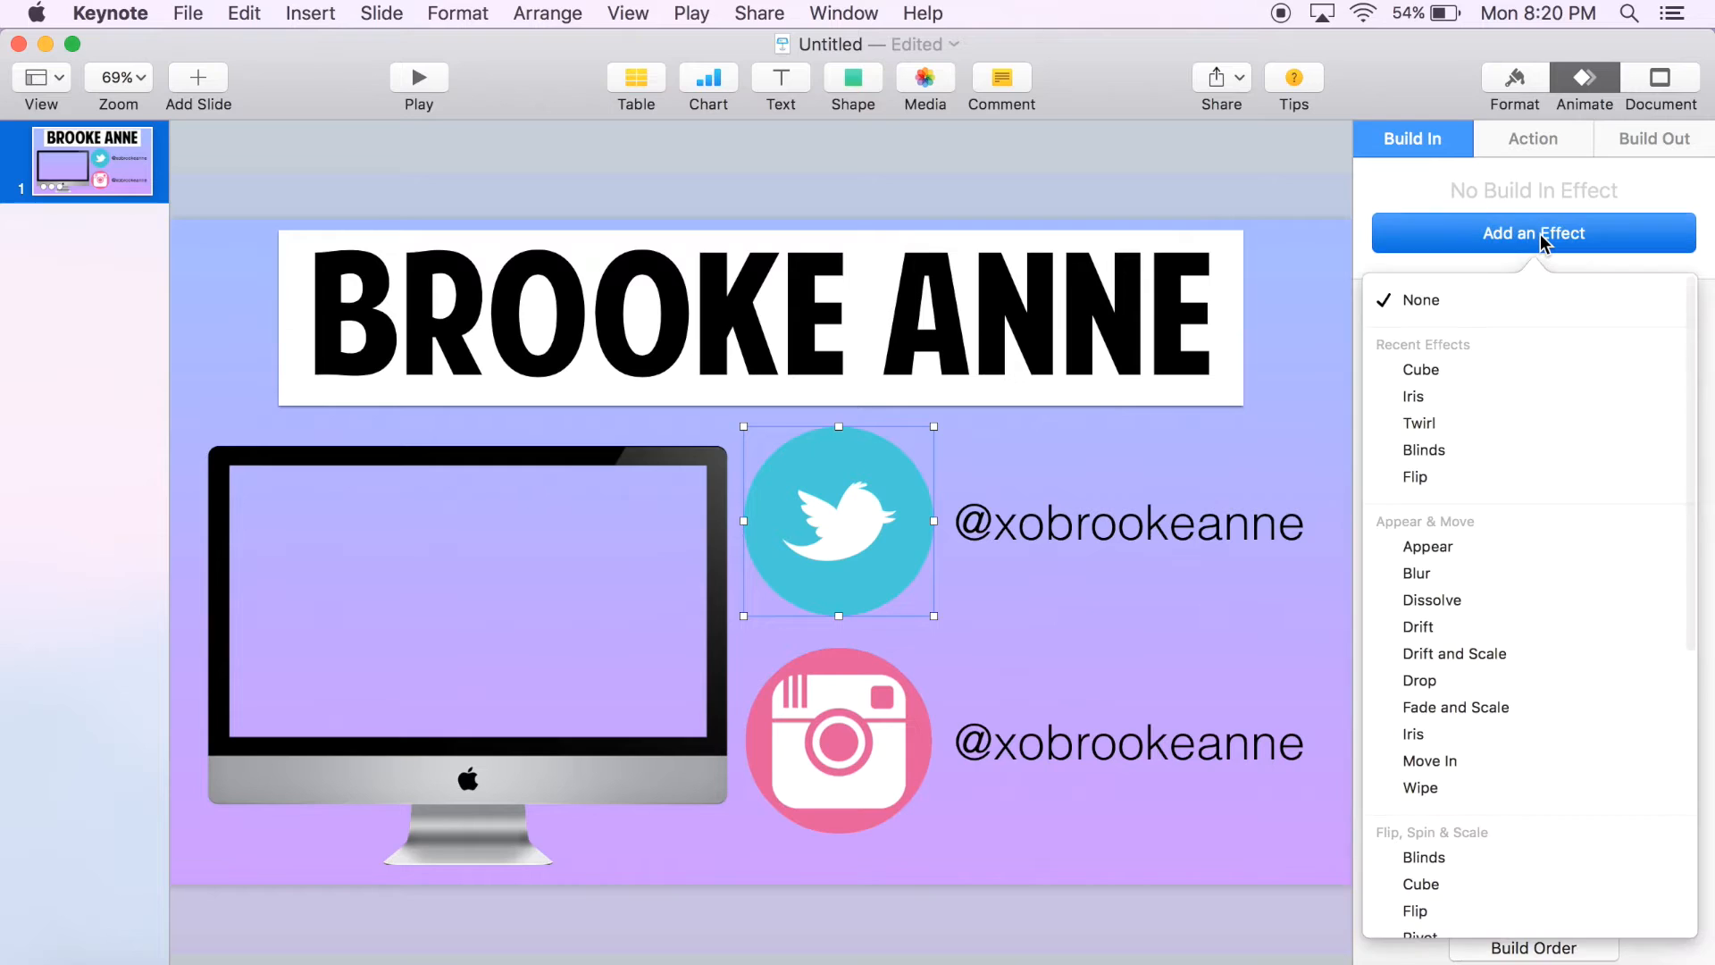
pyautogui.click(1476, 857)
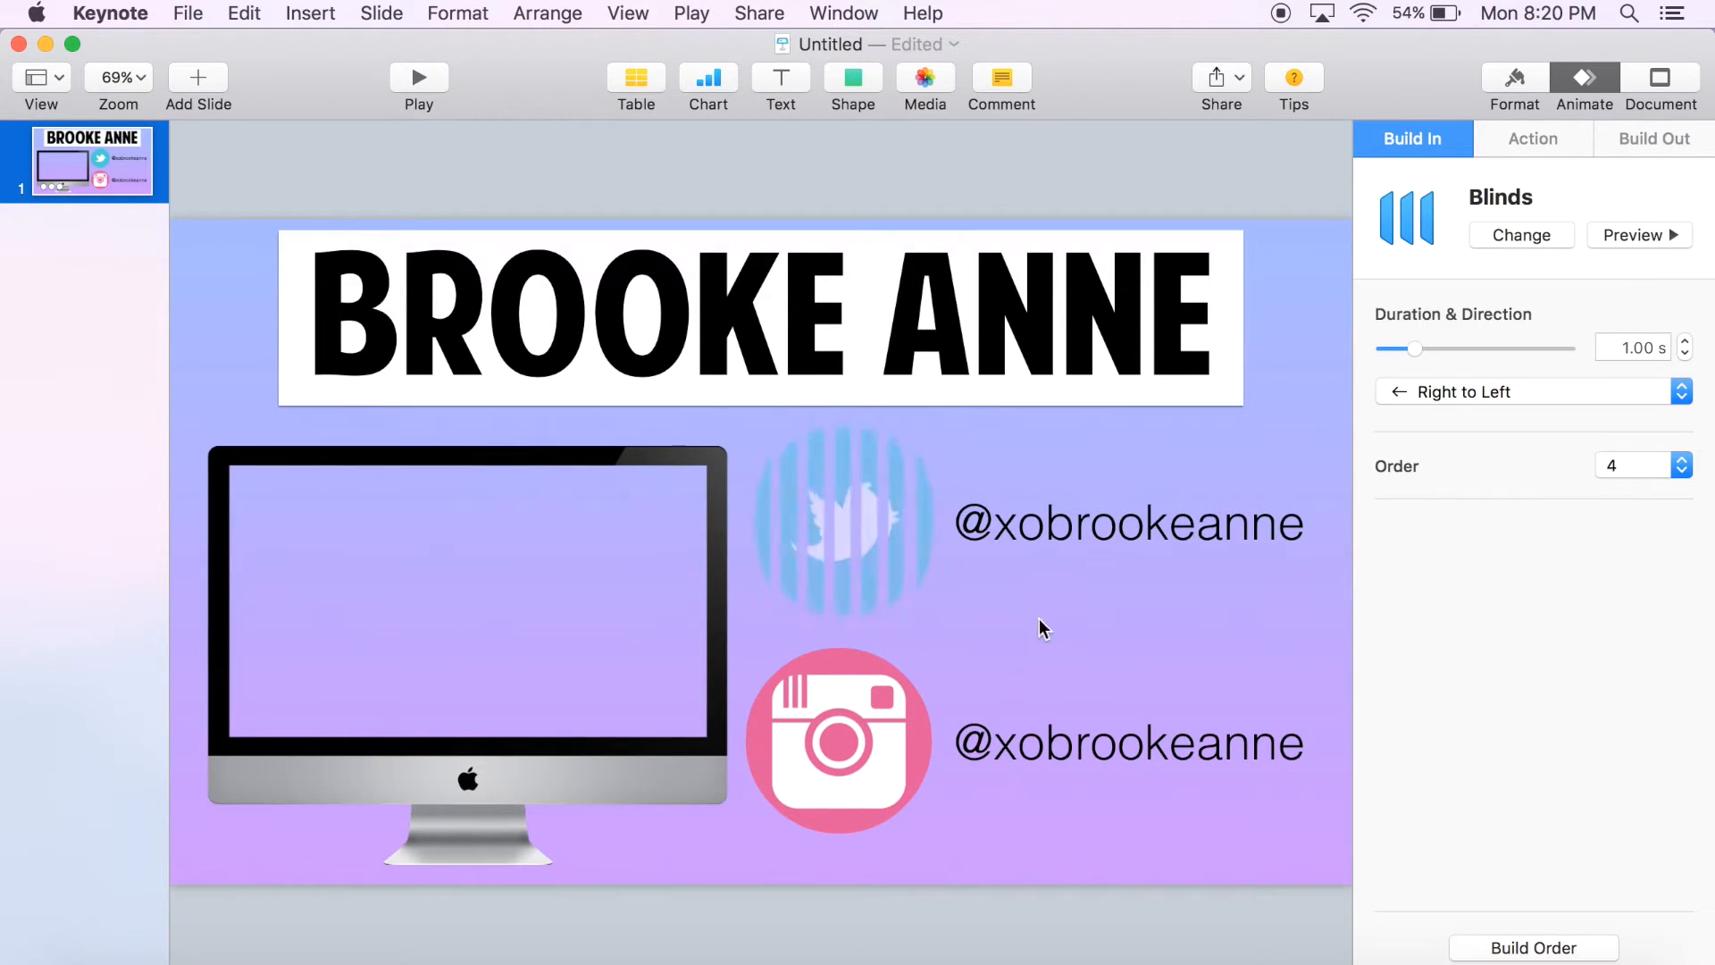
# Step: Add a Blinds build-in effect to the Instagram icon
pyautogui.click(863, 721)
pyautogui.click(1455, 239)
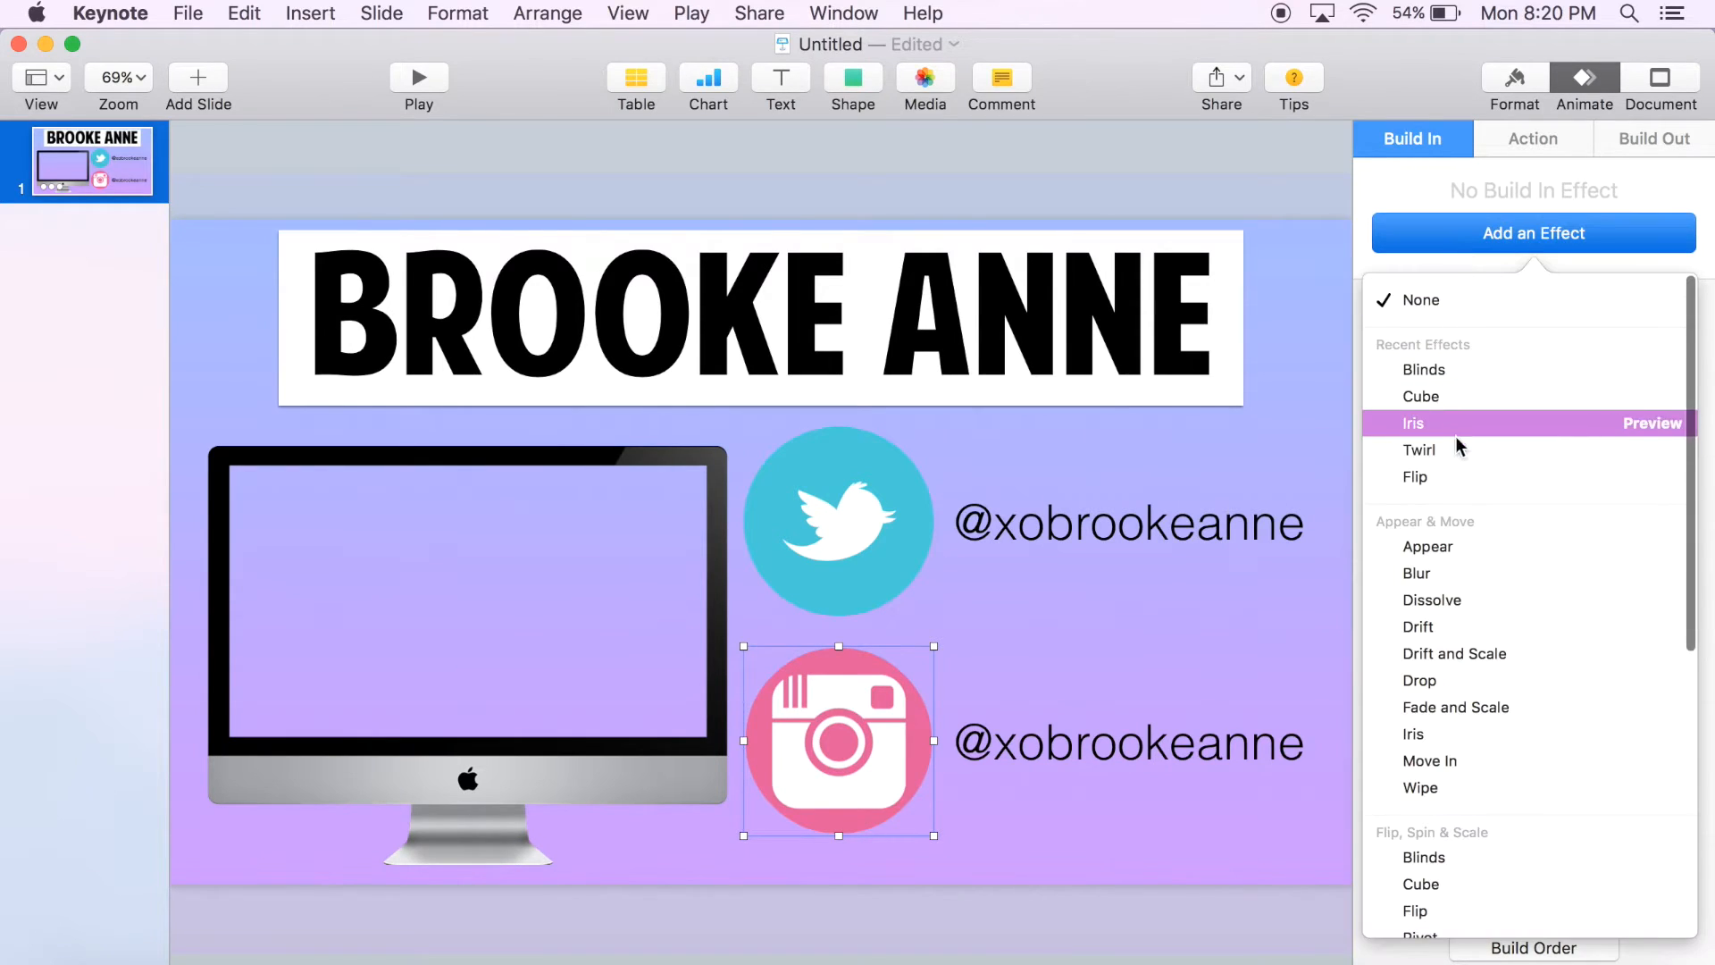
pyautogui.click(1461, 371)
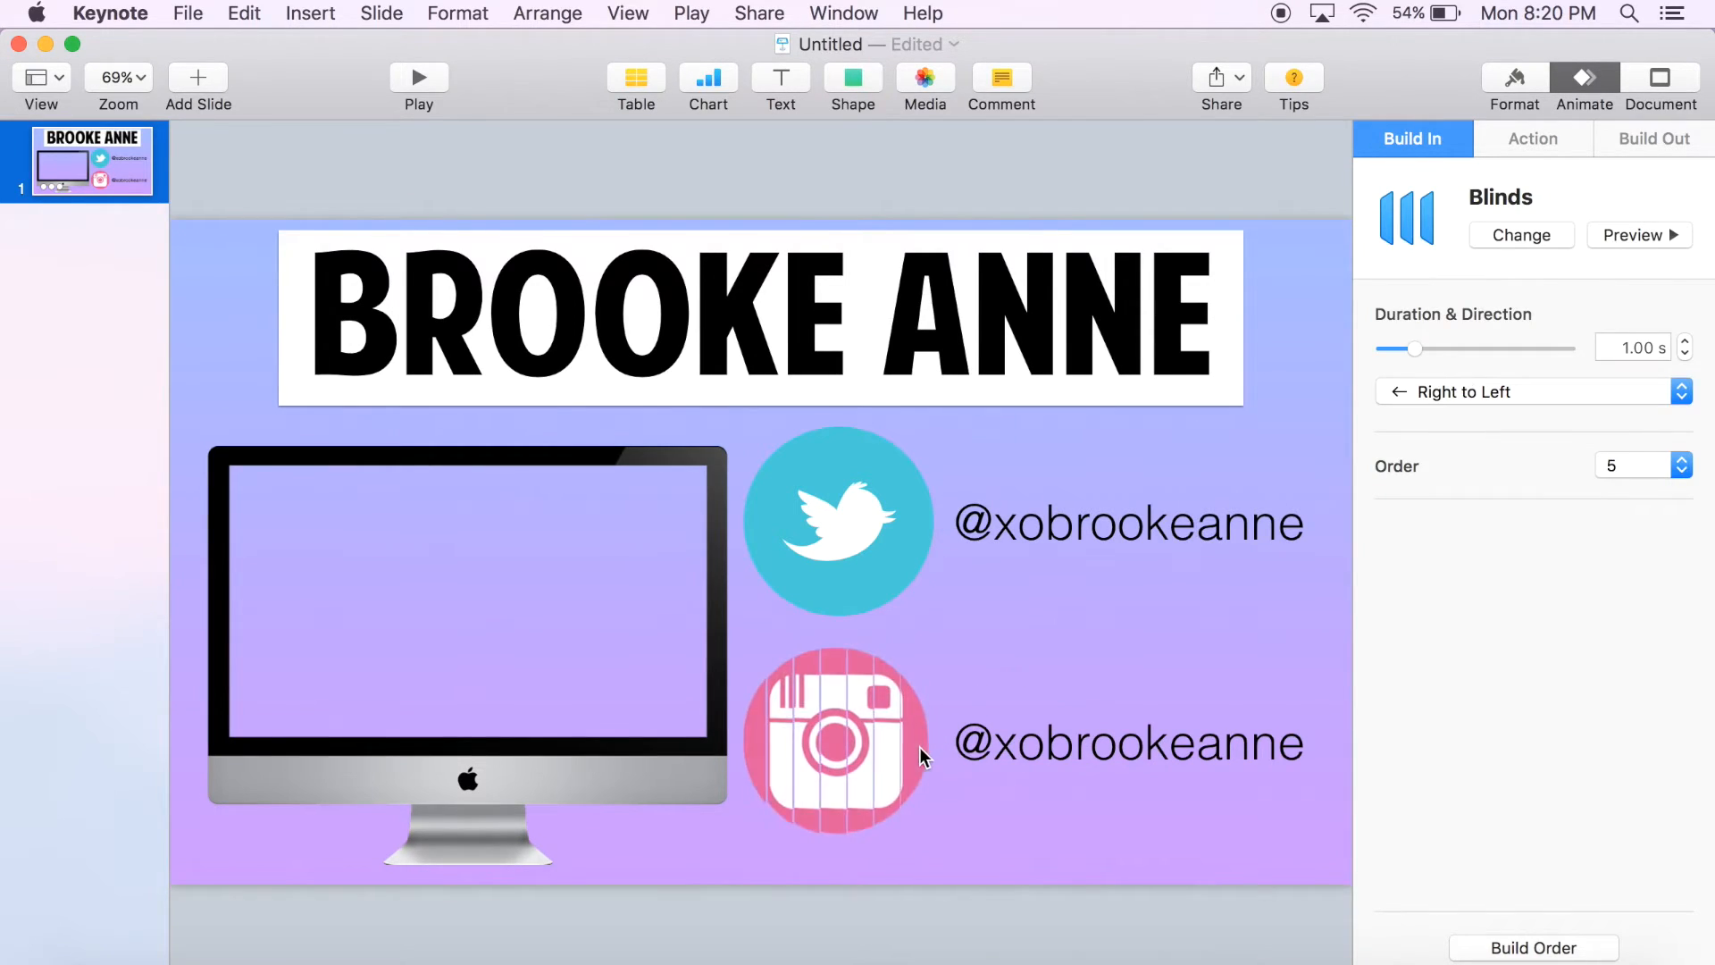
# Step: Add a Typewriter build-in effect to the Twitter handle text and shorten the effect's duration
pyautogui.click(1097, 527)
pyautogui.click(1543, 232)
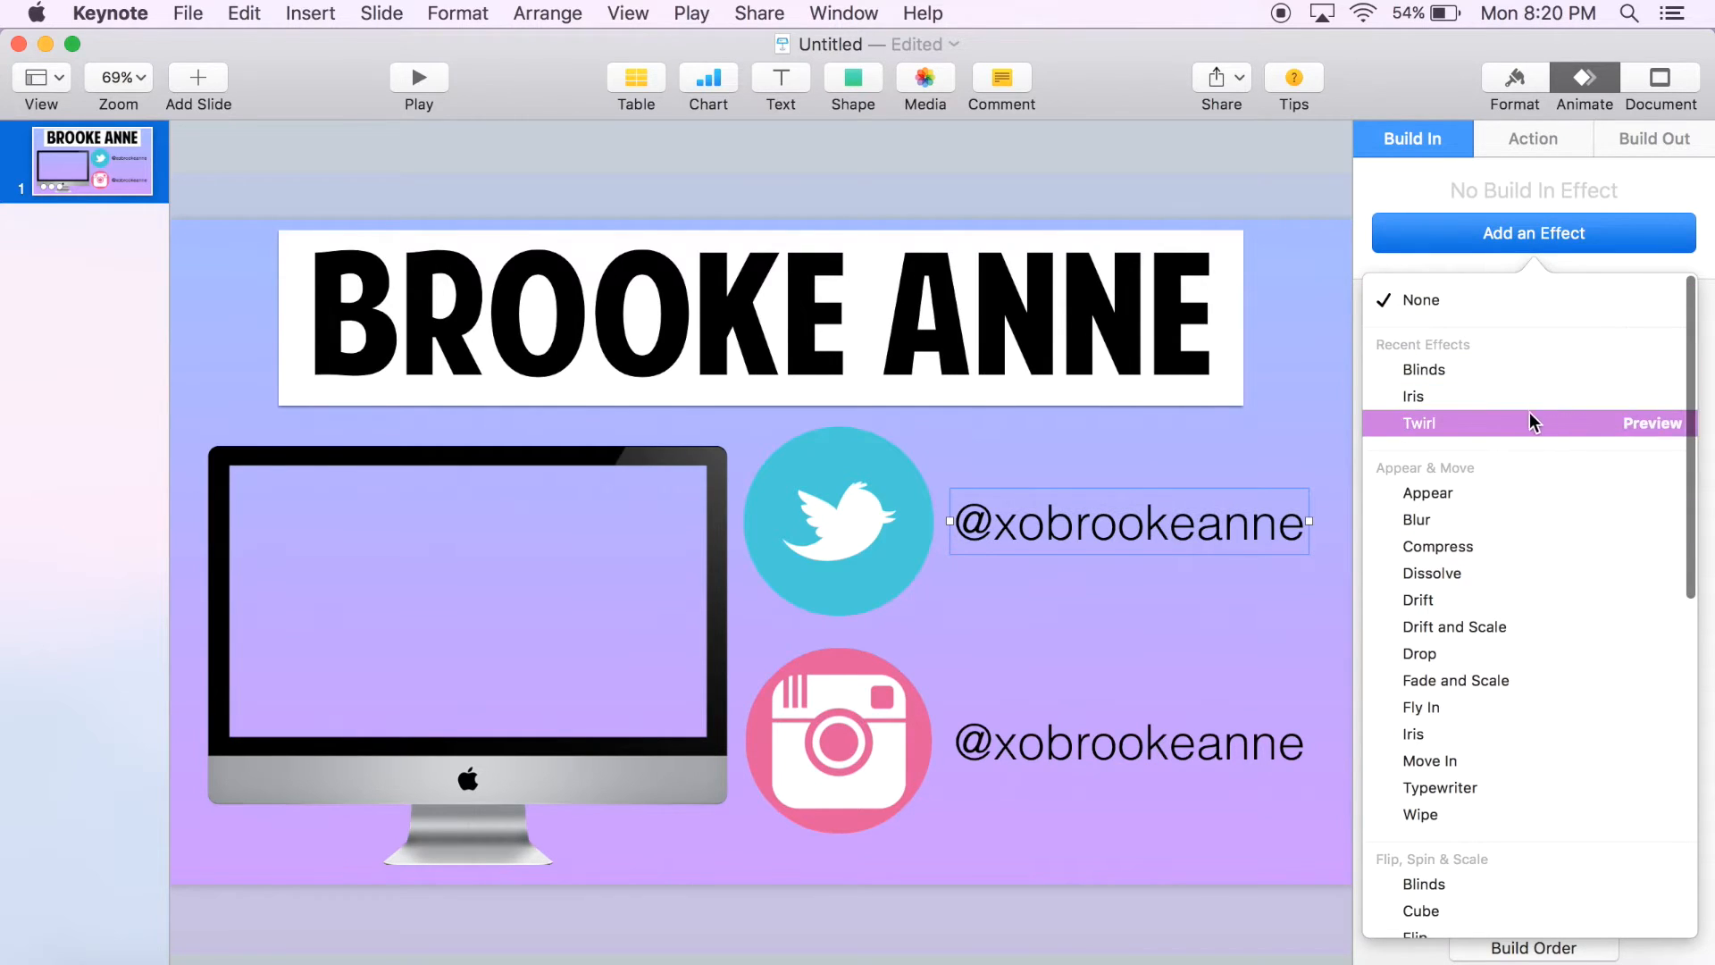
pyautogui.scroll(-2, 1538, 625)
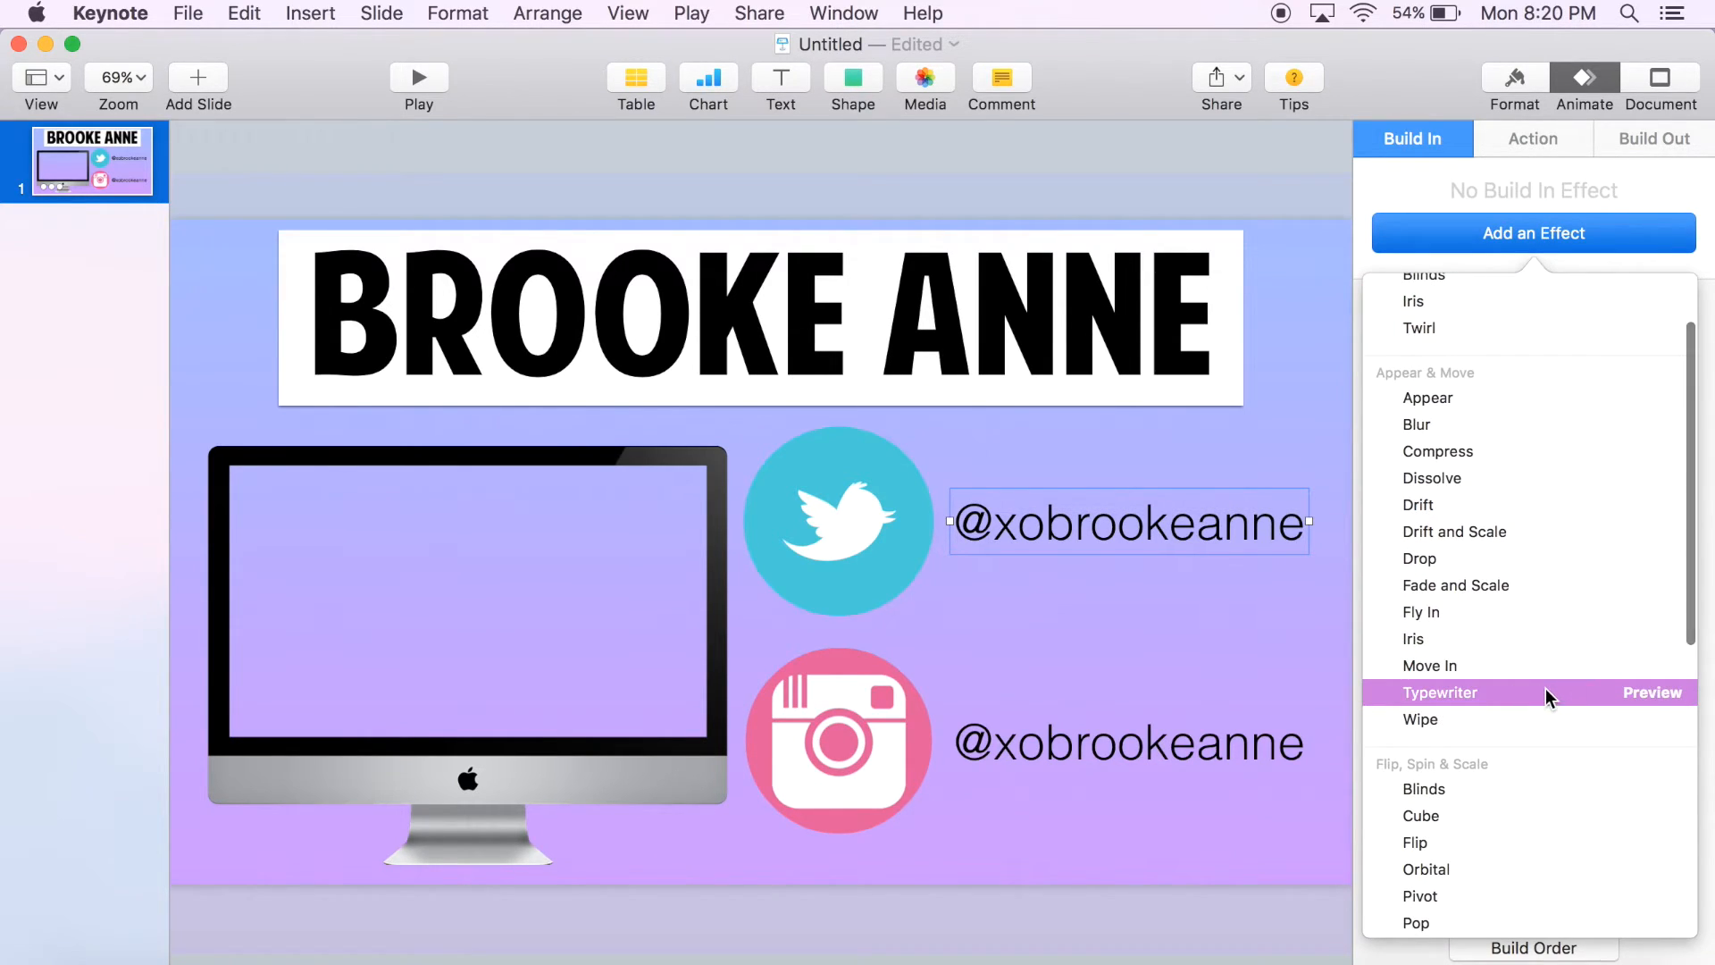
pyautogui.click(1545, 692)
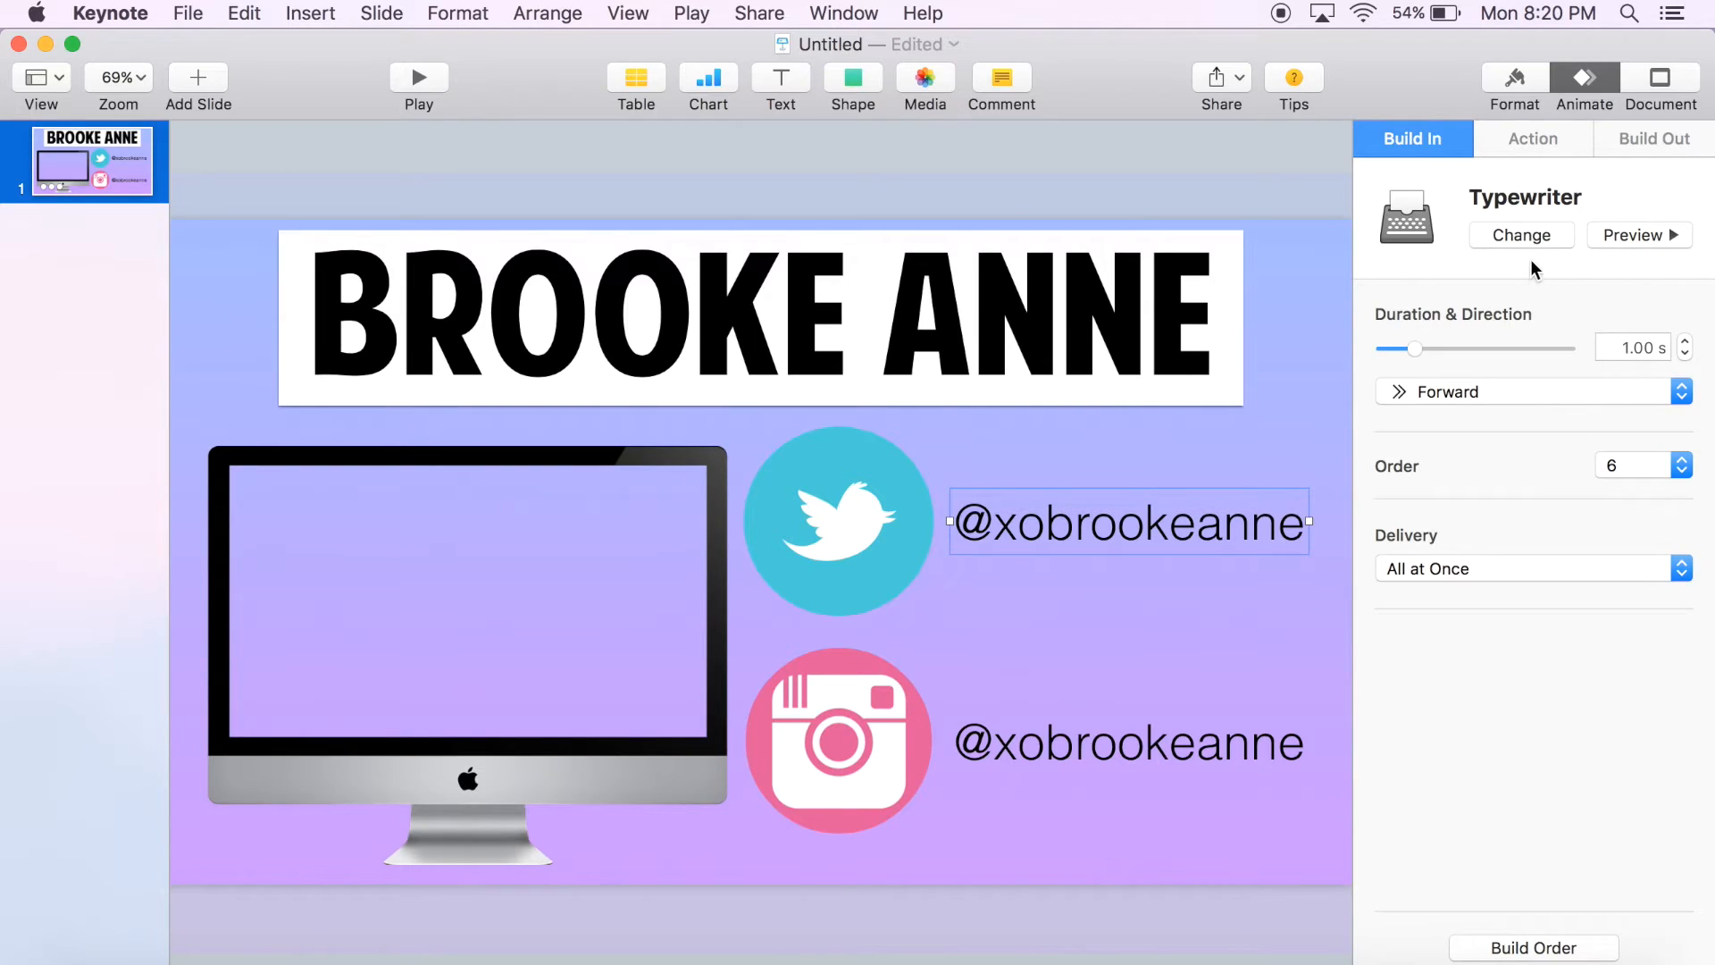
pyautogui.moveTo(1411, 348); pyautogui.dragTo(1406, 348)
# Step: Add a Typewriter build-in effect to the Instagram handle text and set its duration to 0.60 s
pyautogui.click(1169, 745)
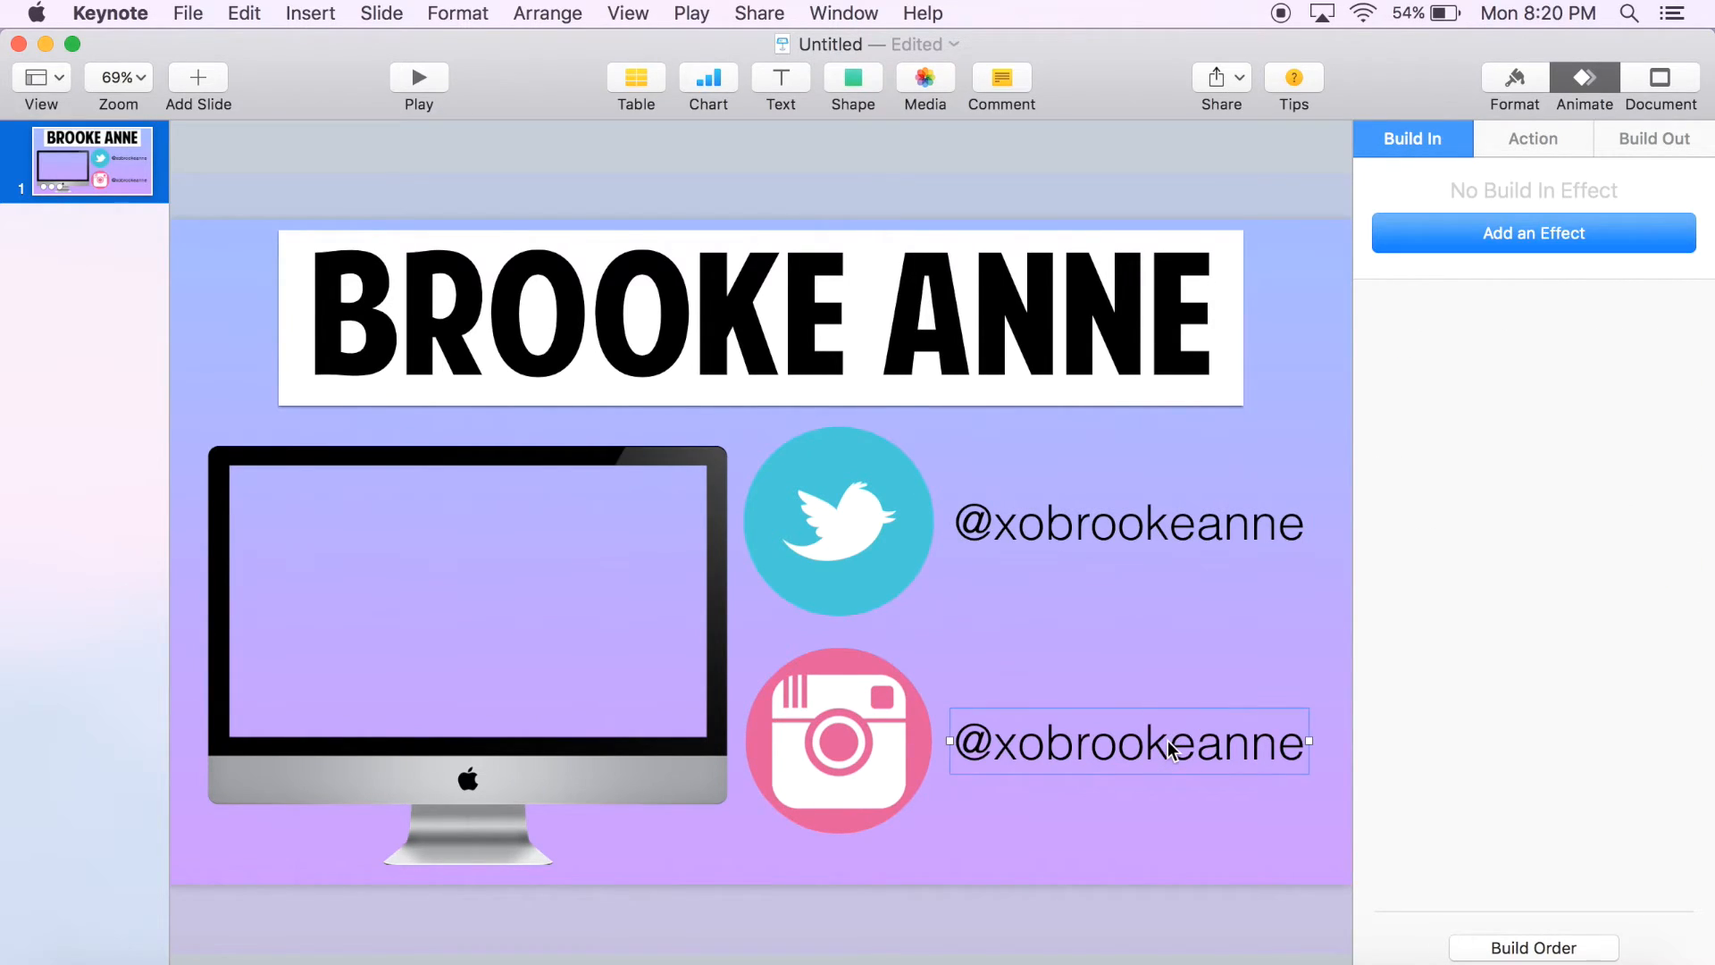
pyautogui.click(1495, 252)
pyautogui.click(1480, 362)
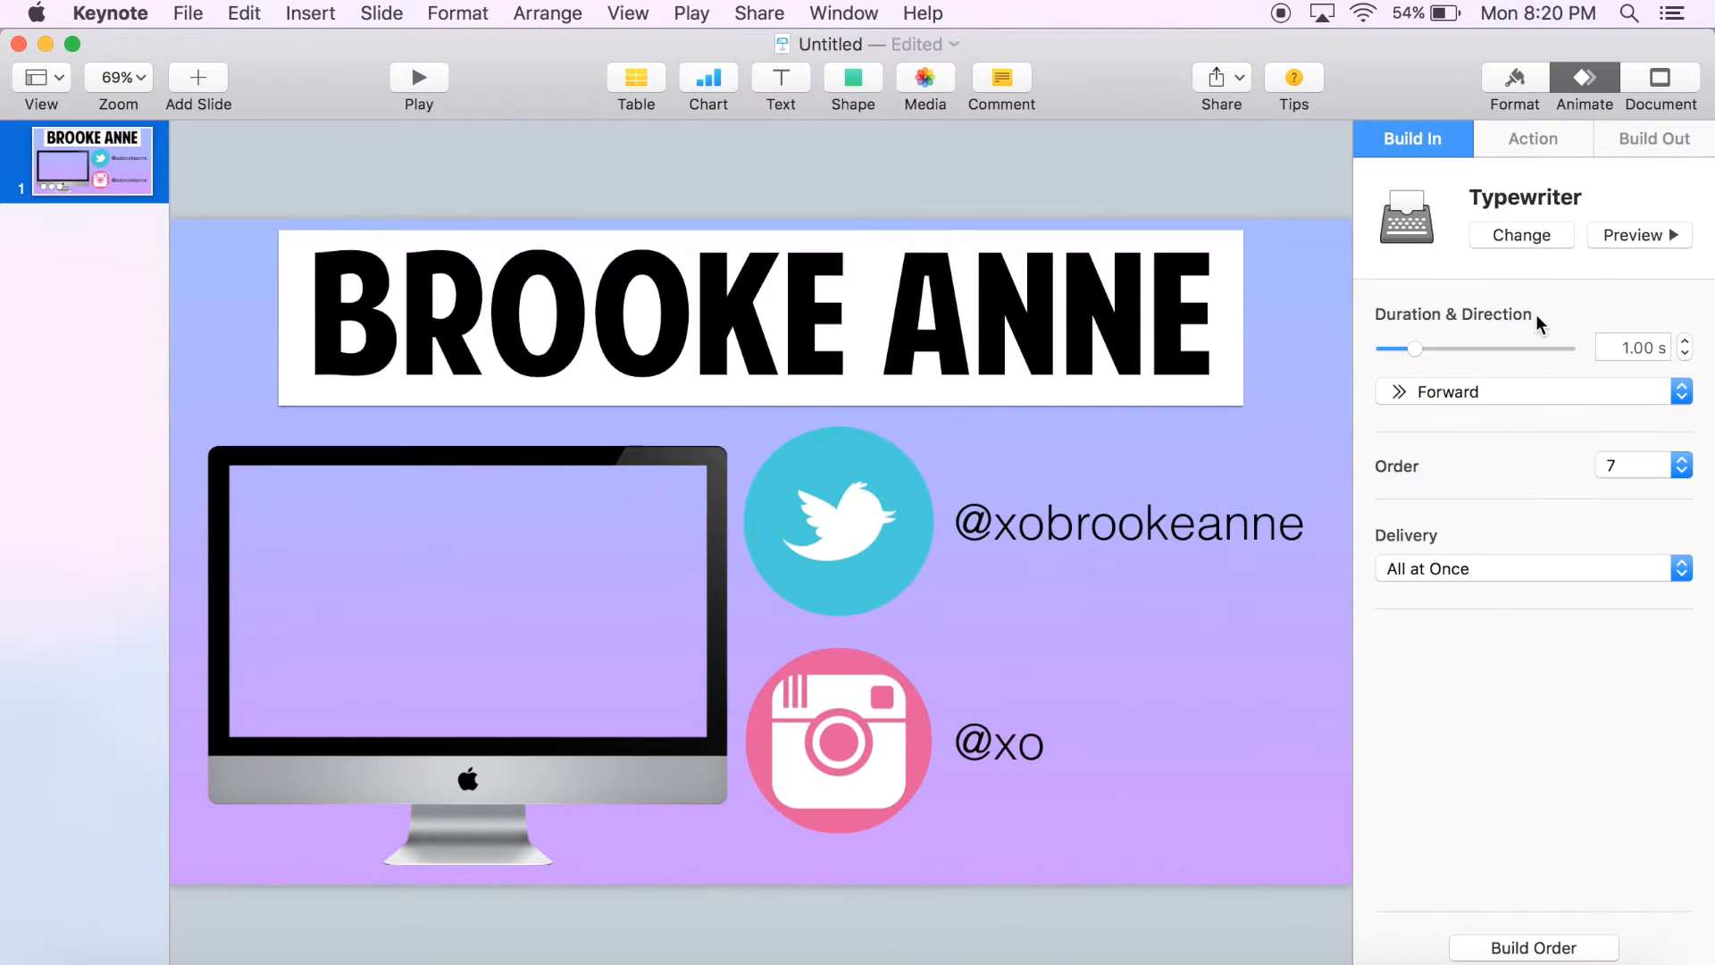
pyautogui.moveTo(1413, 348); pyautogui.dragTo(1407, 351)
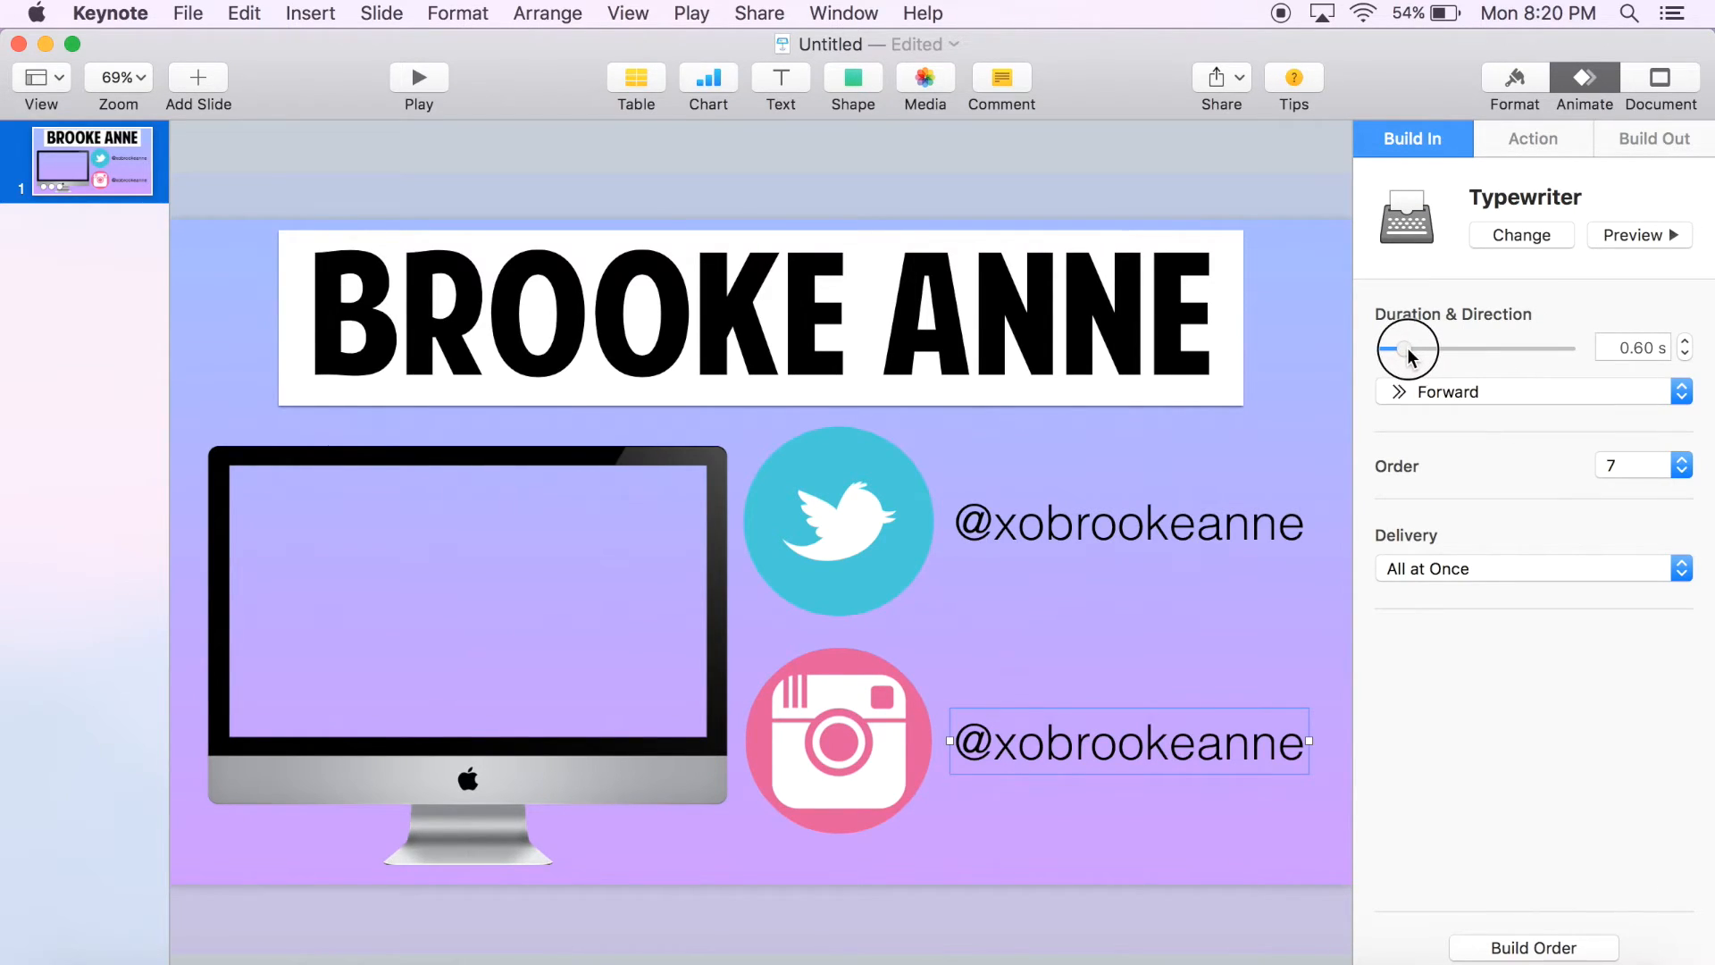
# Step: Play the slide full screen to preview all the build-in animations, and return to editing
pyautogui.click(1233, 166)
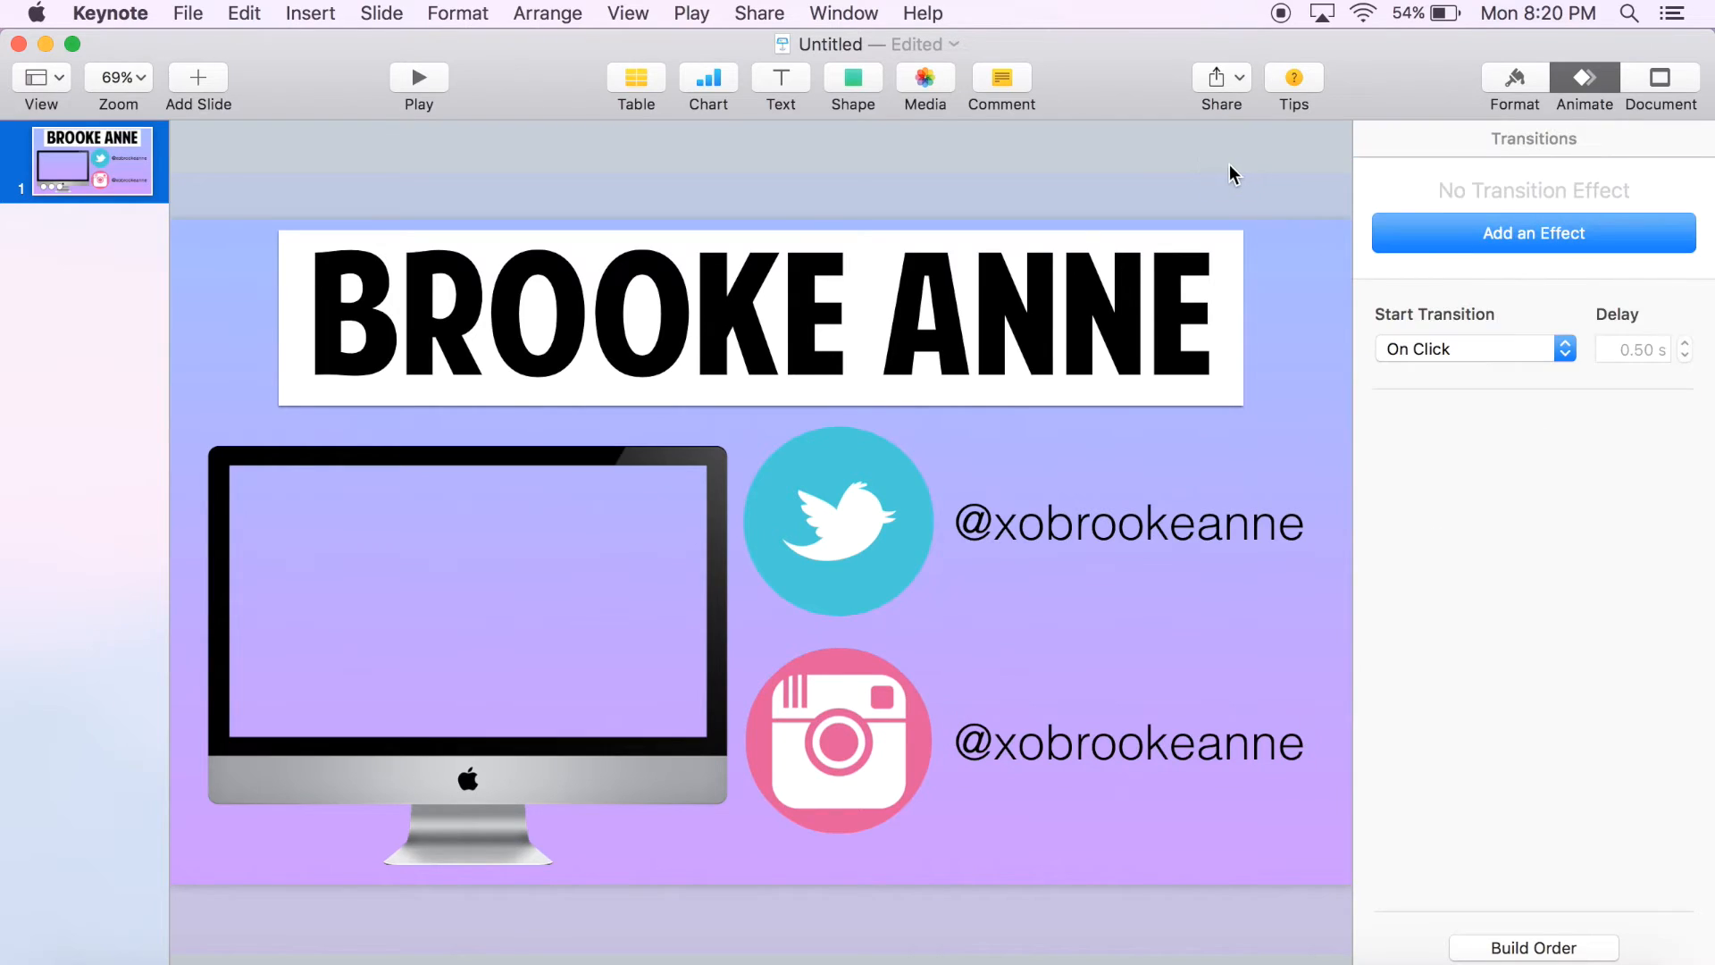
pyautogui.click(417, 79)
pyautogui.click(432, 80)
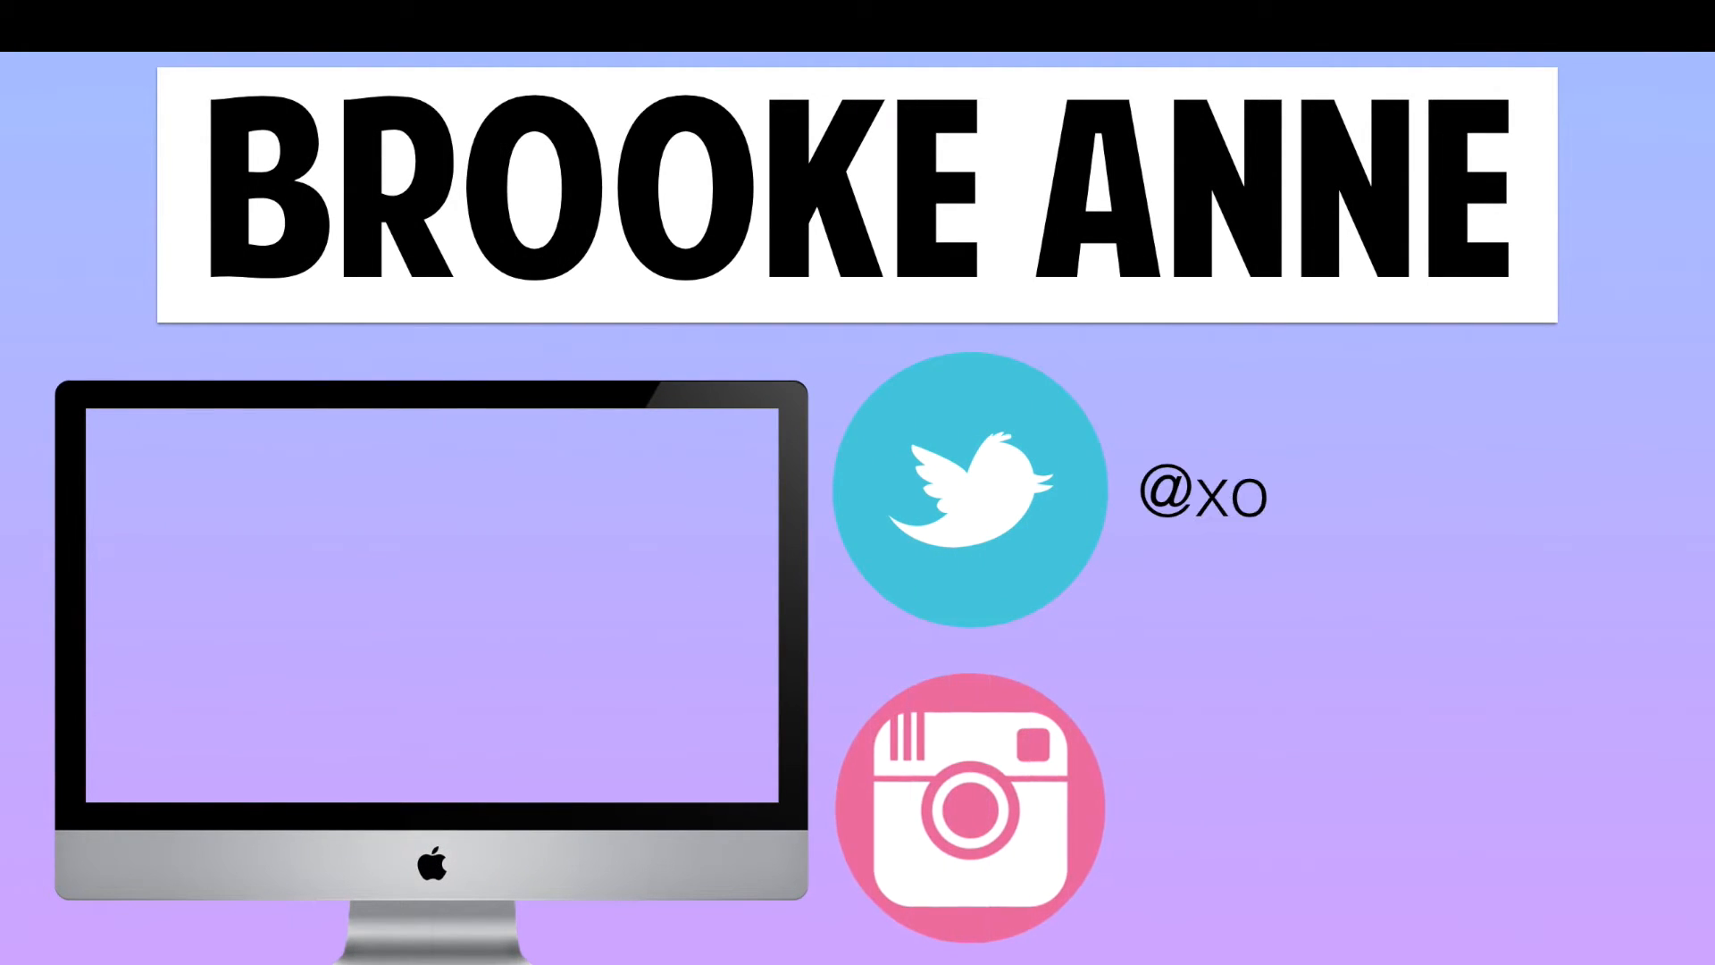
pyautogui.press('Escape')
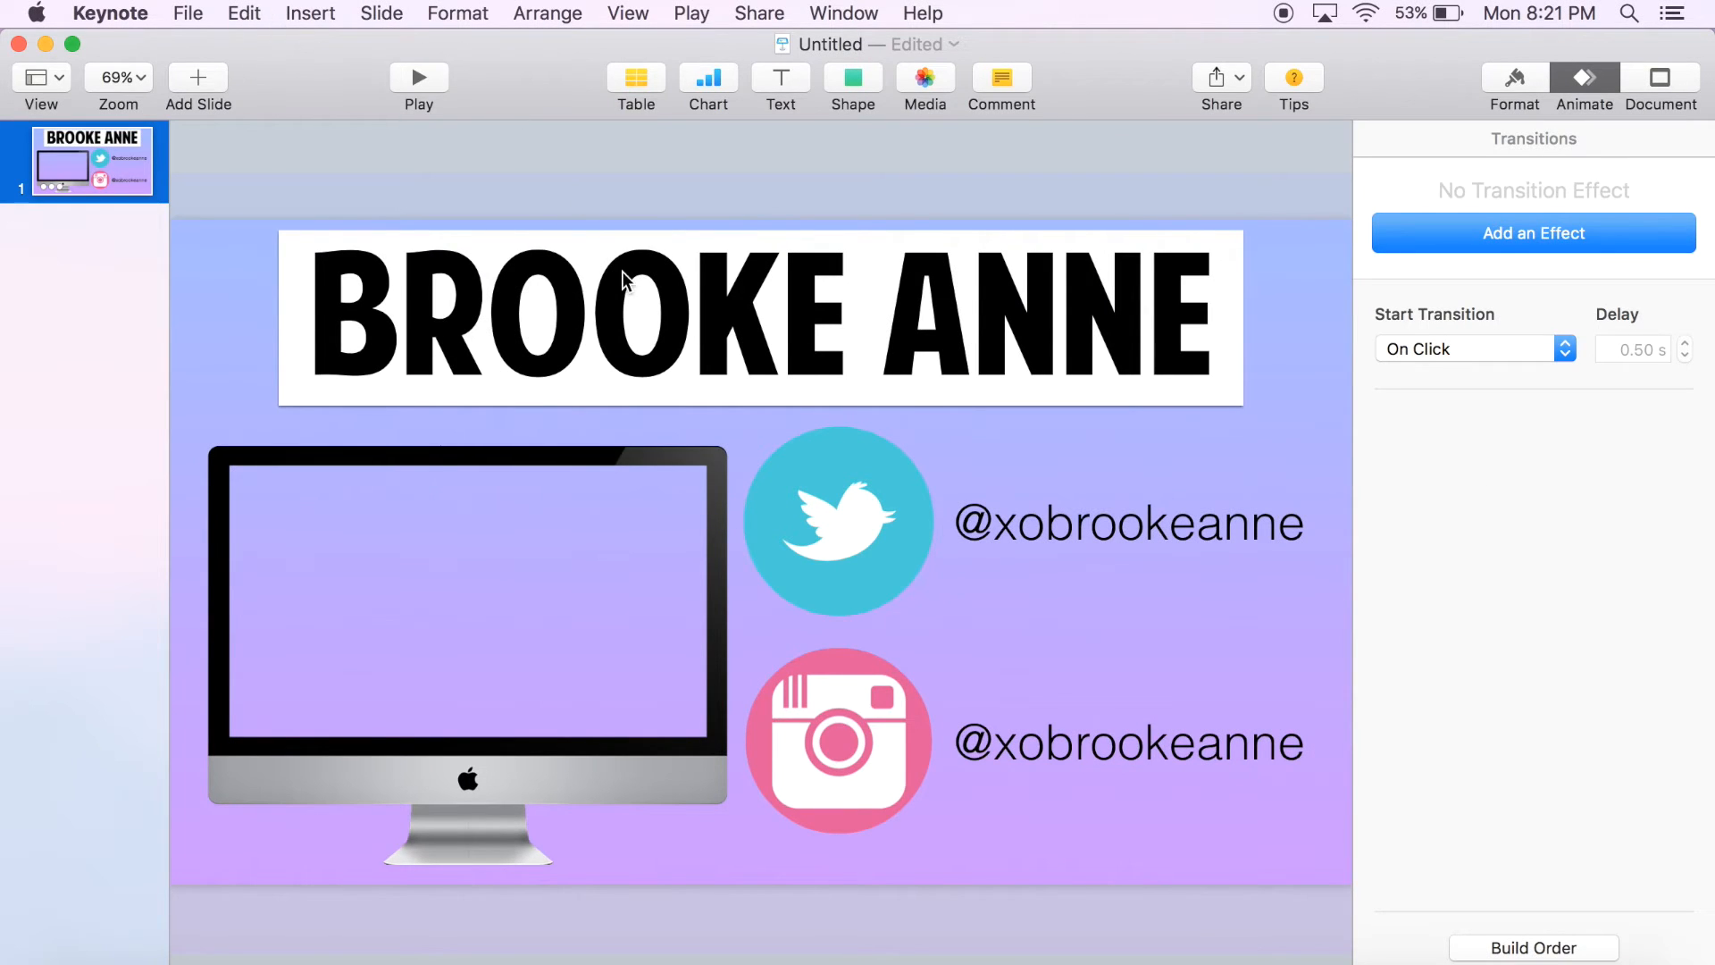
# Step: Start a self-playing QuickTime export with the next slide after 1 second and the next build after .3 seconds
pyautogui.click(184, 13)
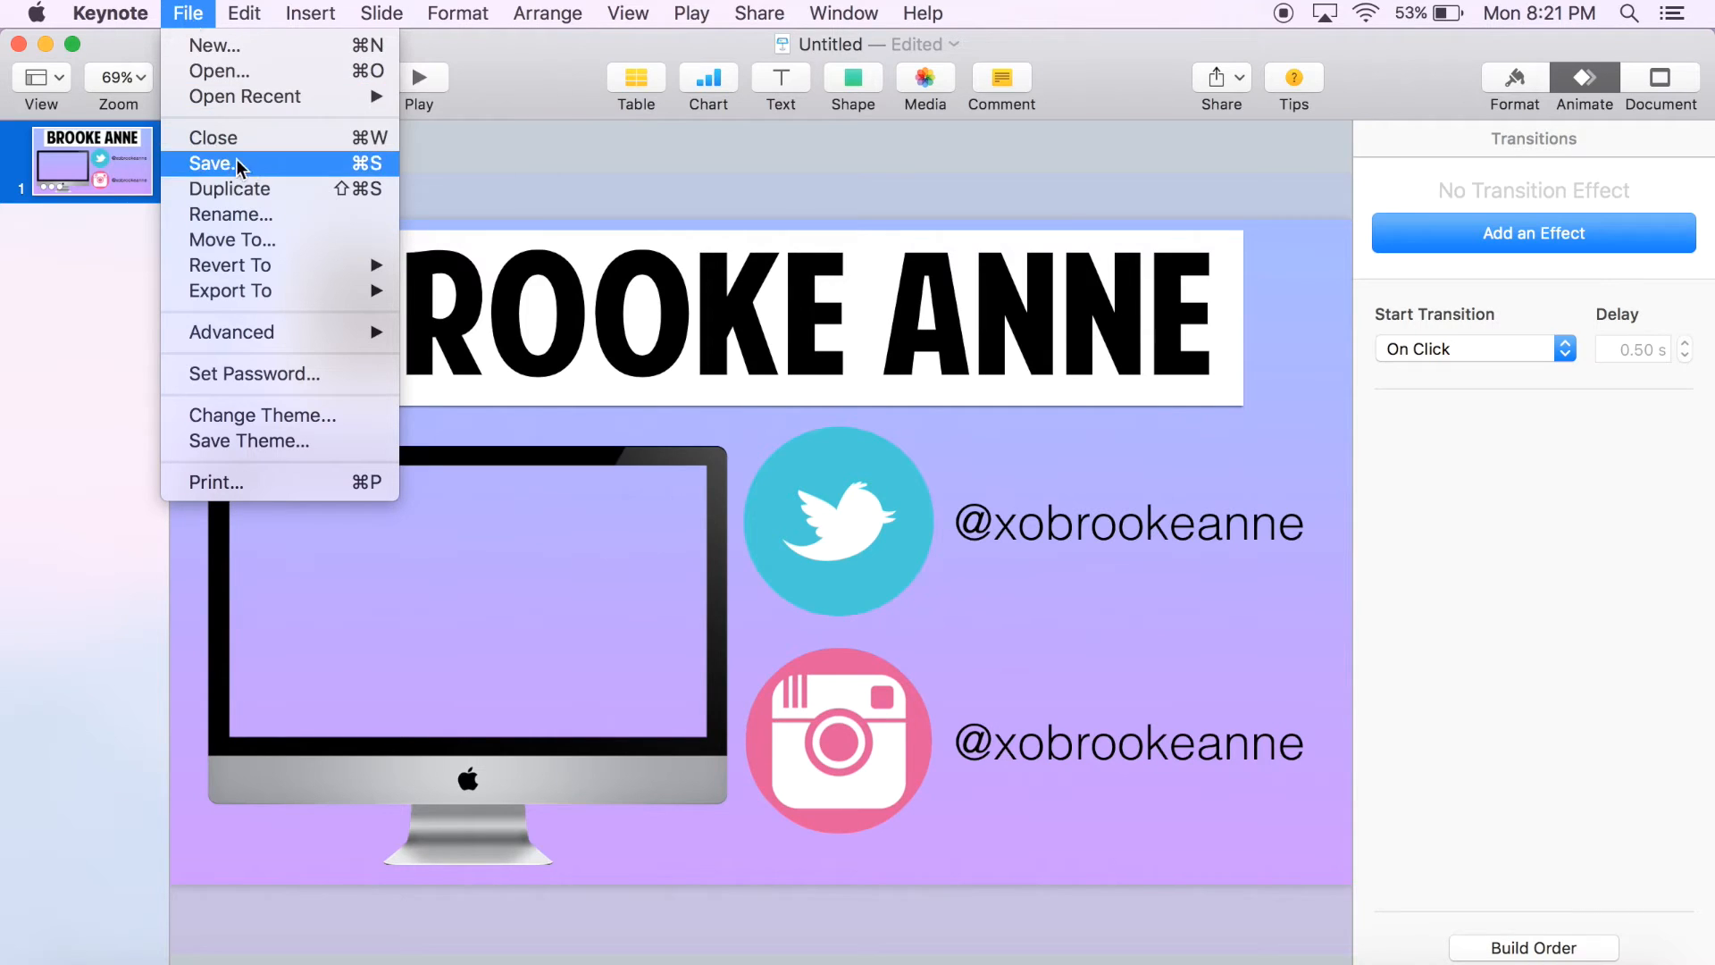
pyautogui.moveTo(279, 293)
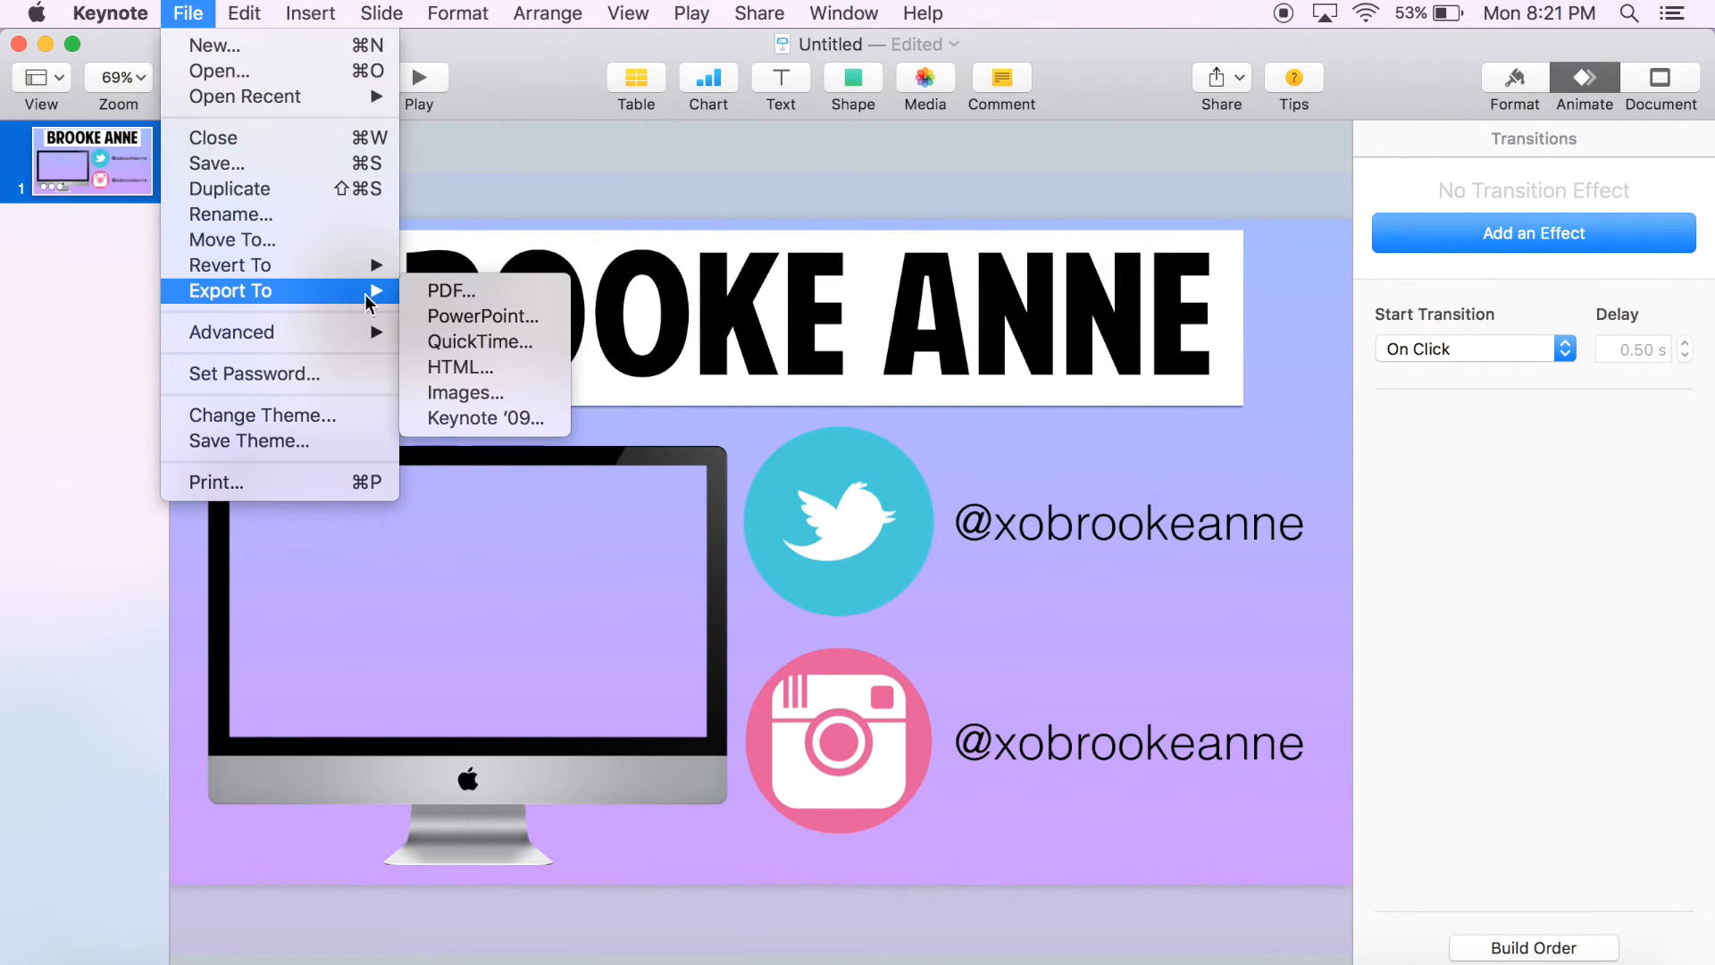
pyautogui.click(495, 337)
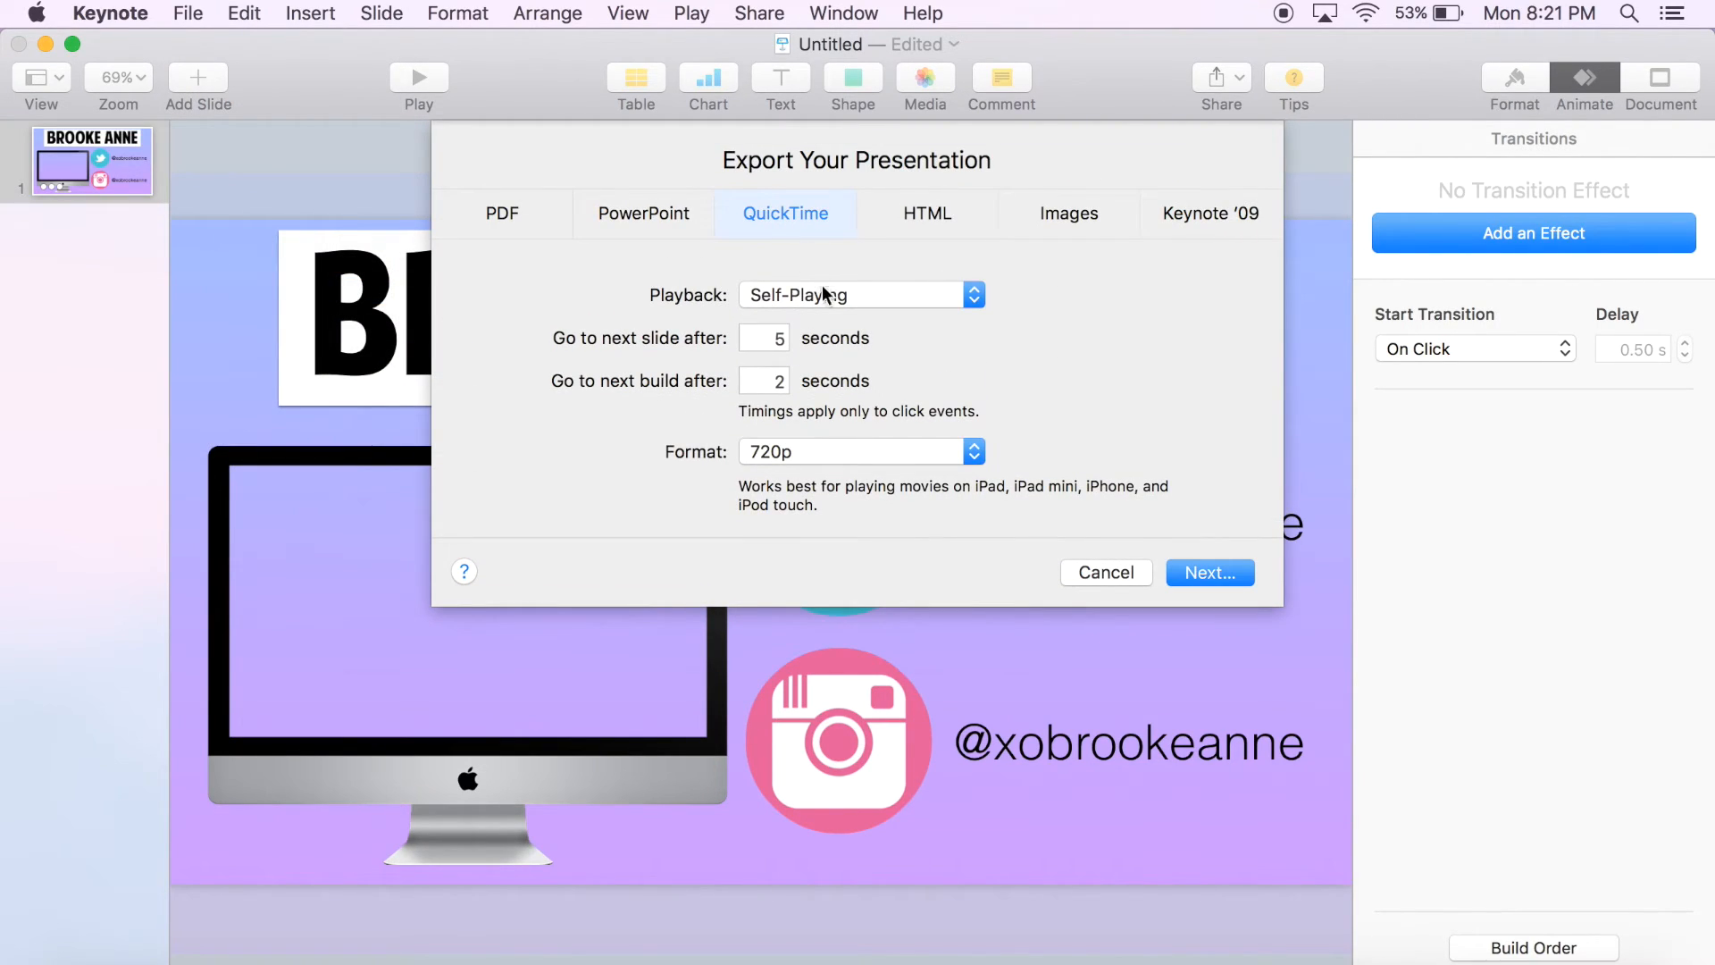
pyautogui.click(786, 337)
pyautogui.click(829, 303)
pyautogui.click(829, 299)
pyautogui.press('BackSpace')
pyautogui.click(785, 382)
pyautogui.press('BackSpace')
pyautogui.write('.3')
# Step: Choose the 1080p format for the QuickTime export and proceed to the file-saving settings
pyautogui.click(759, 454)
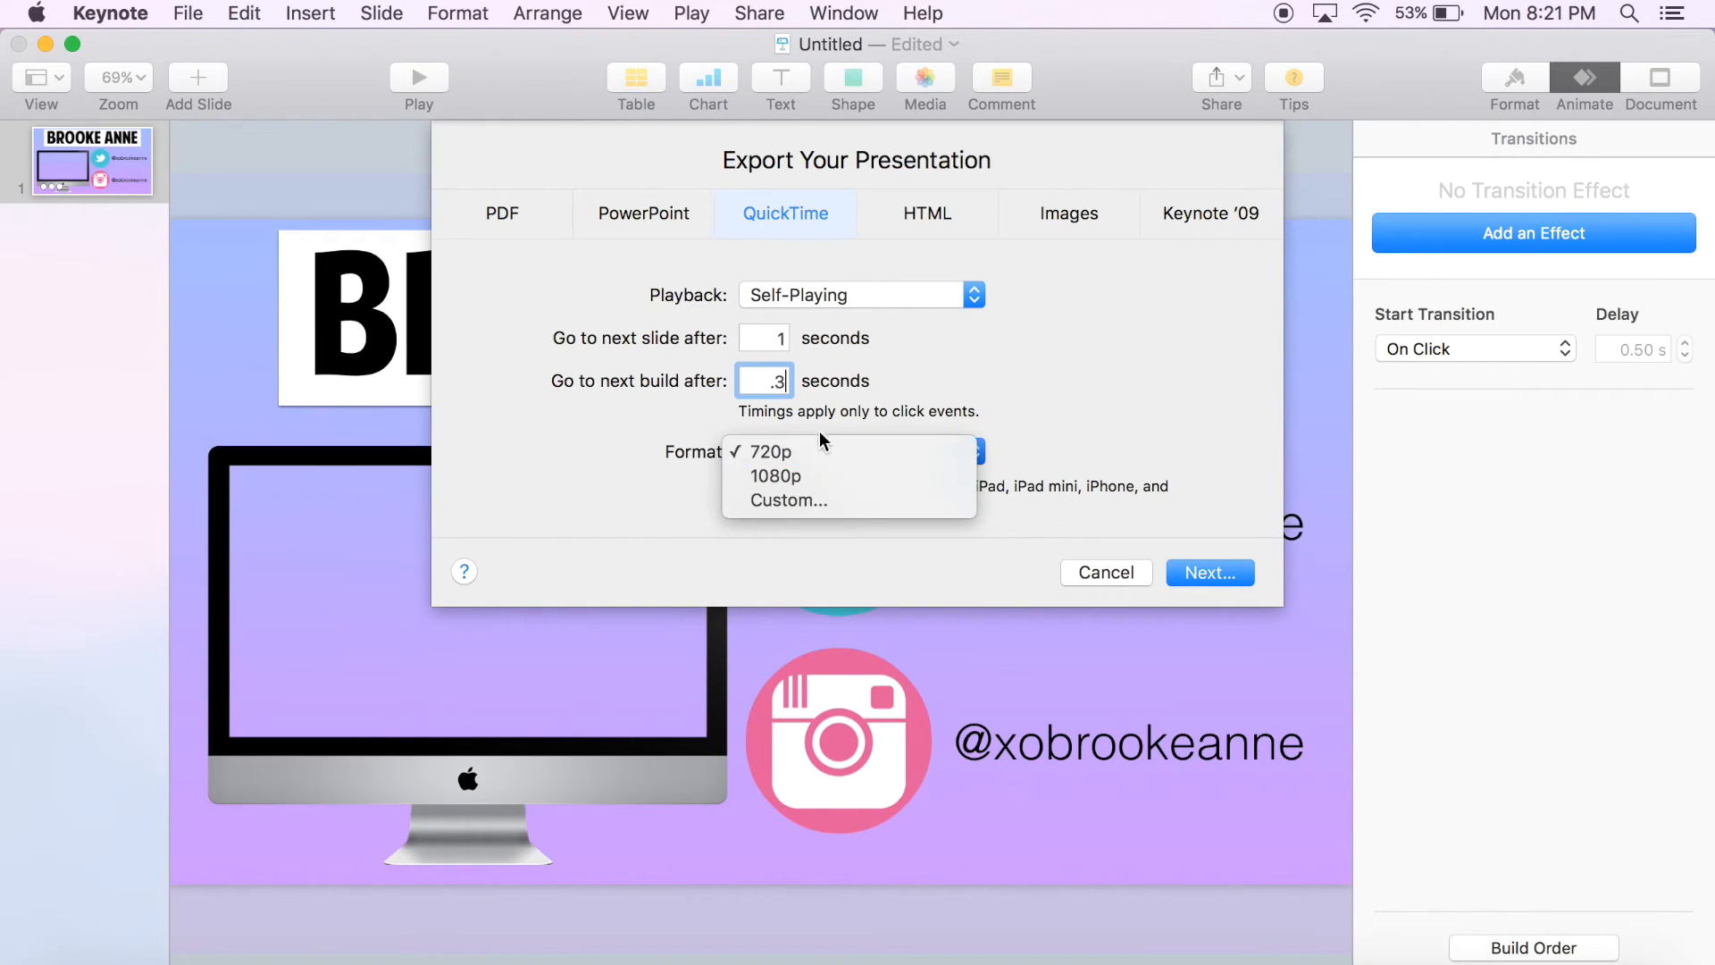
pyautogui.click(817, 438)
pyautogui.click(828, 447)
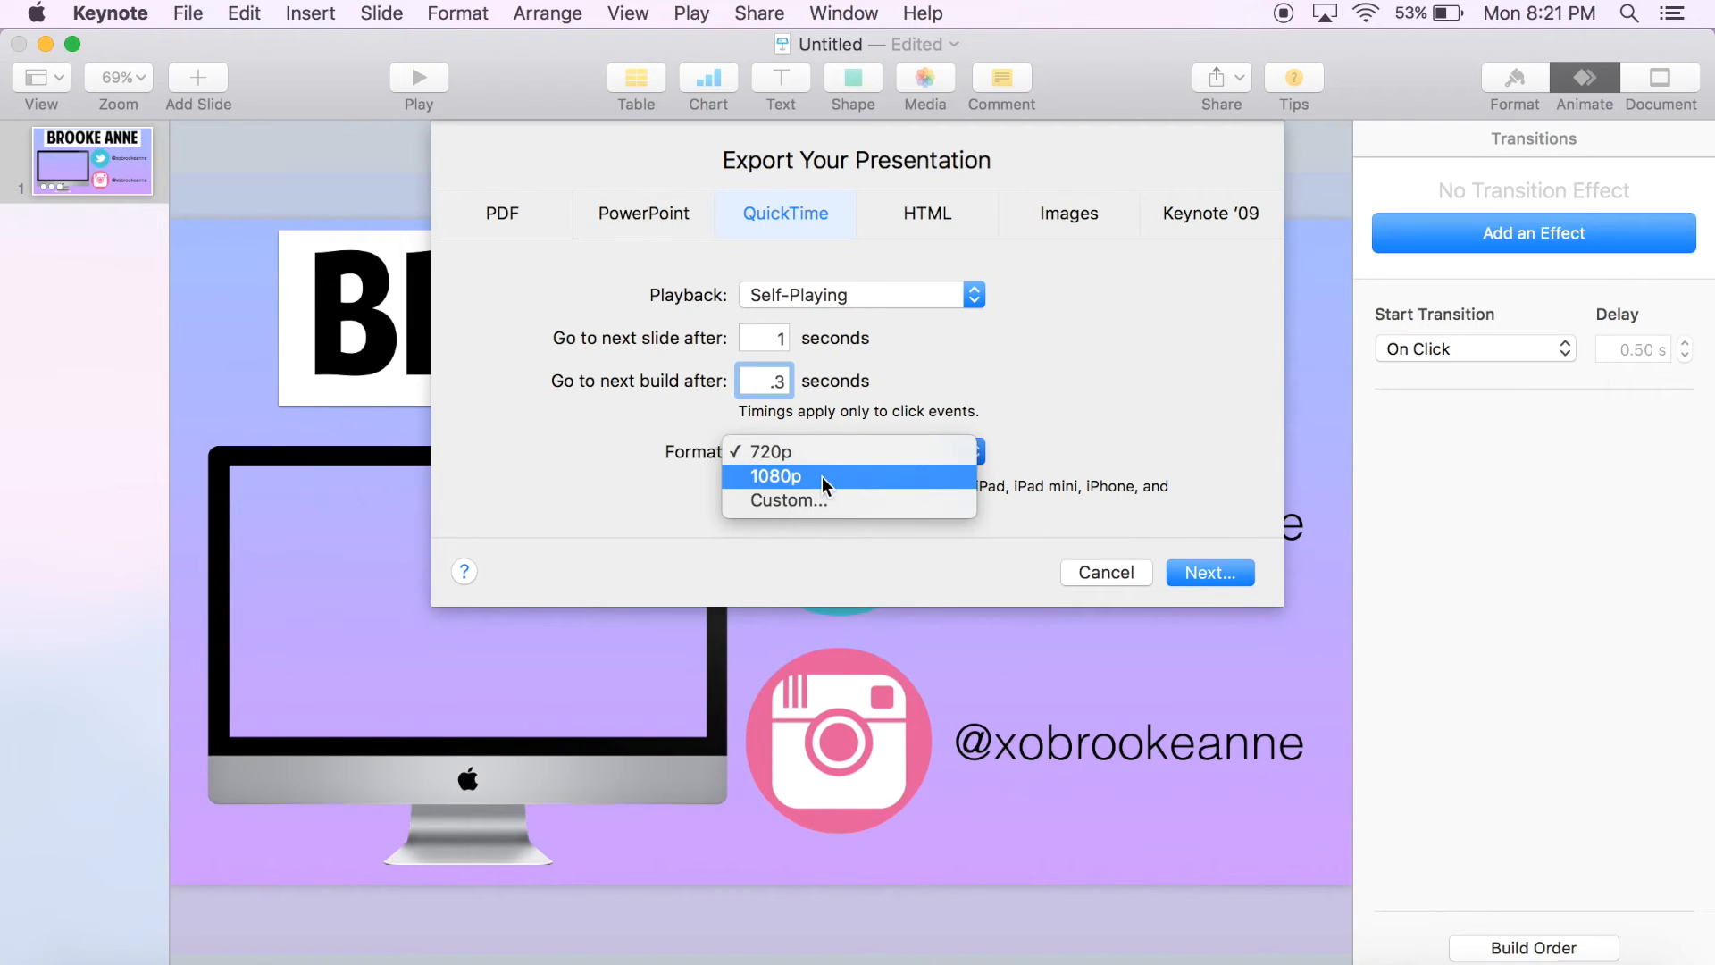
pyautogui.click(822, 475)
pyautogui.click(1233, 572)
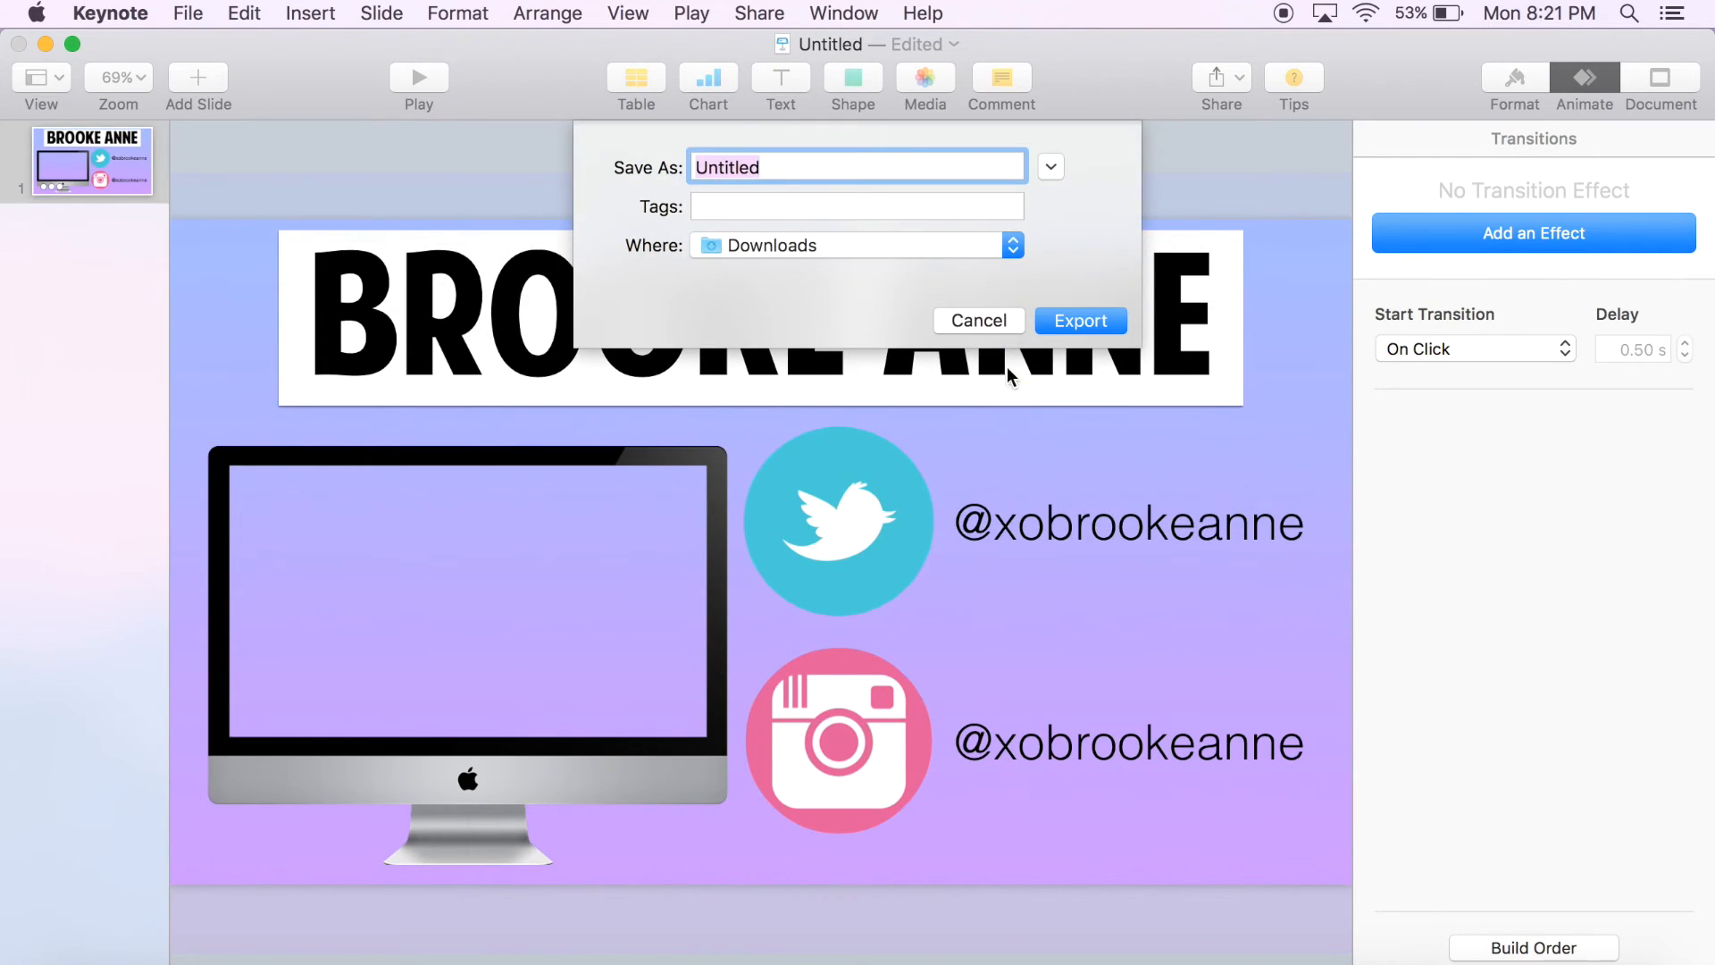
# Step: Name the movie with the creator's name followed by "Endslate" and export it to the Downloads folder
pyautogui.press('BackSpace')
pyautogui.write('Brooke Anne')
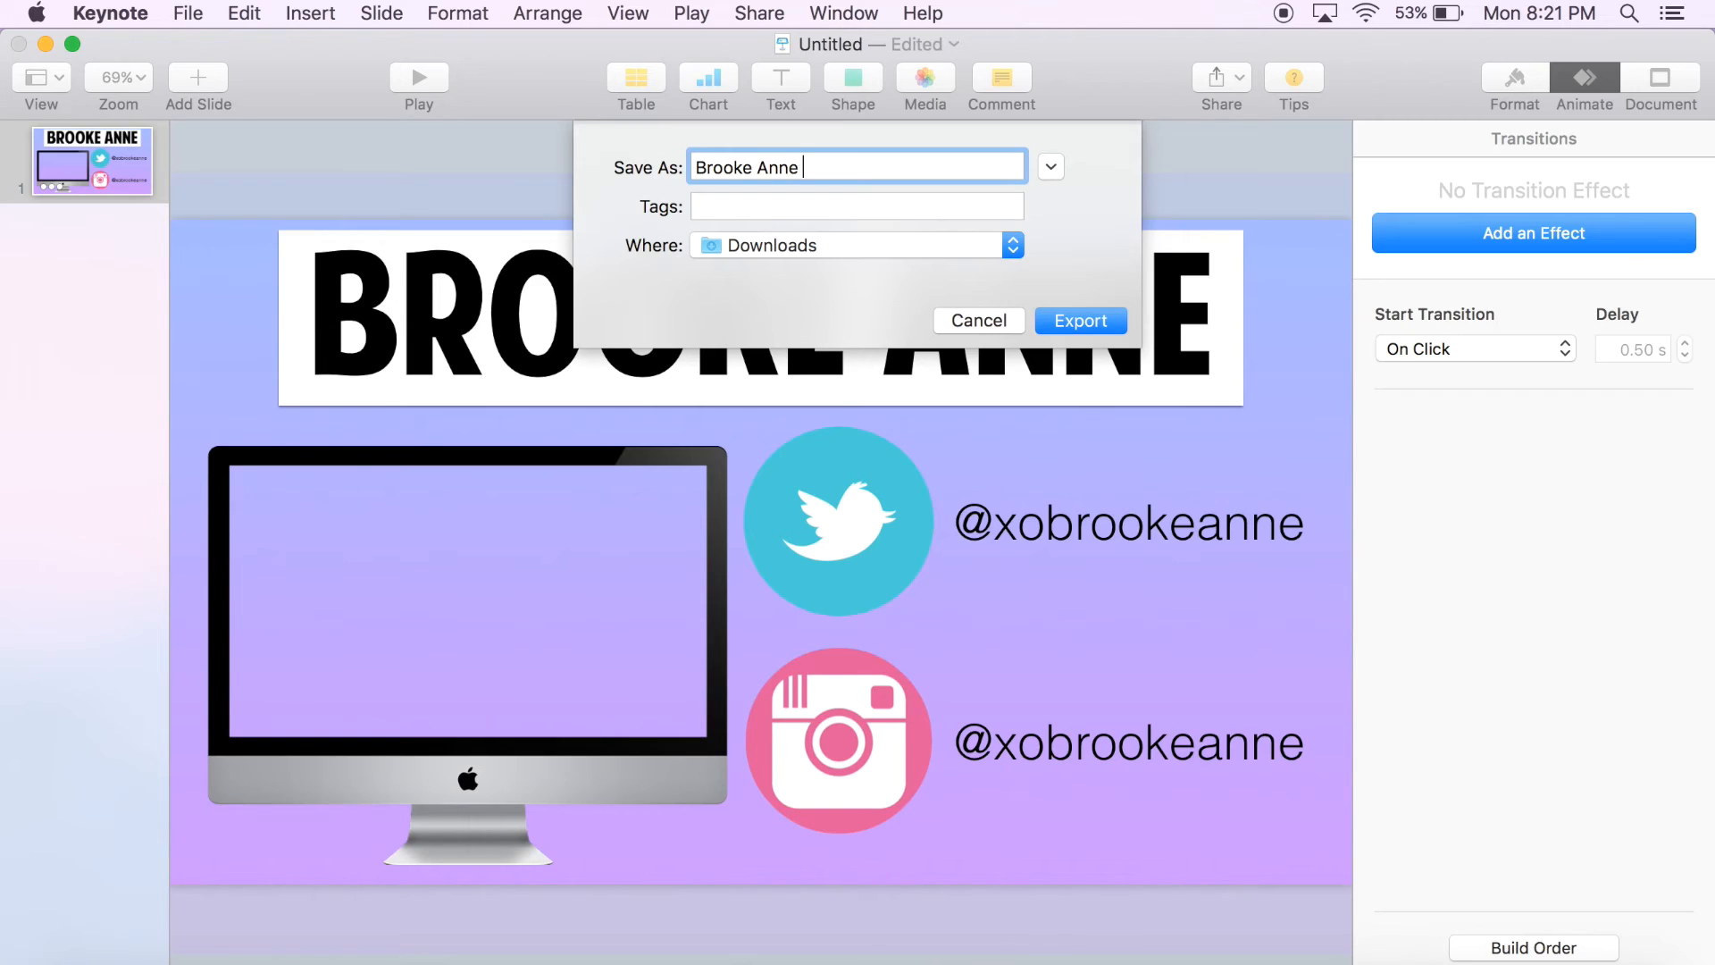
pyautogui.write(' Endslate')
pyautogui.click(1115, 322)
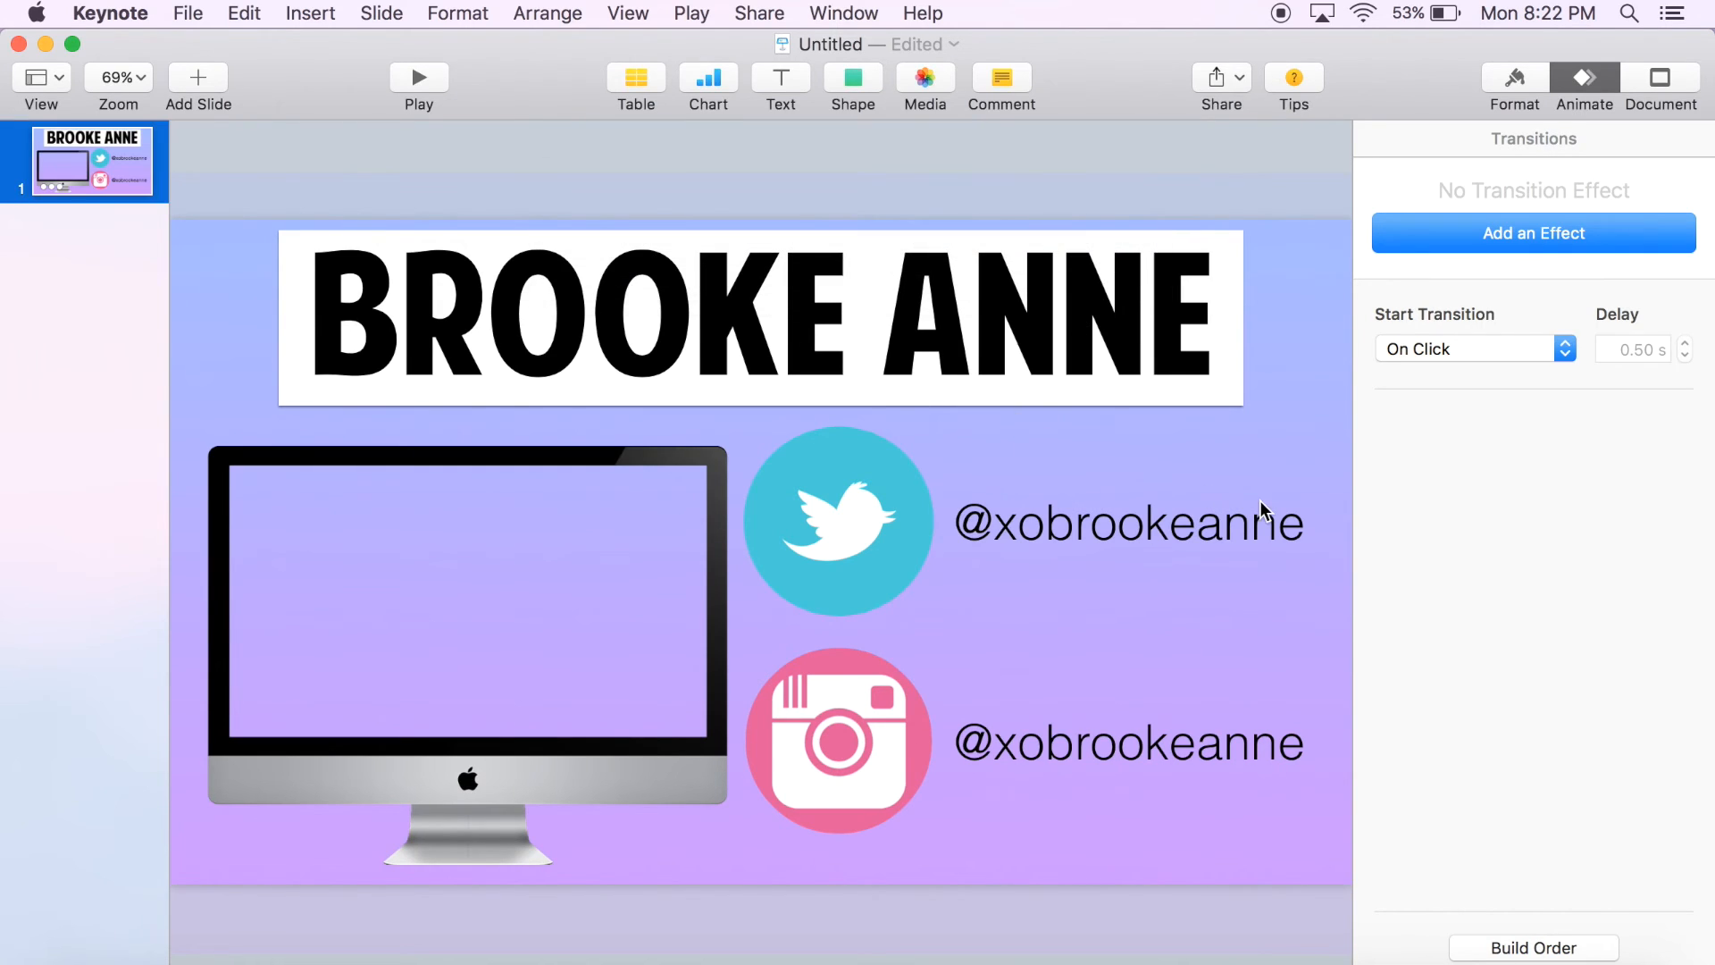
# Step: Open the exported endslate movie from Downloads in QuickTime Player, watch it, and shrink its window
pyautogui.click(1572, 952)
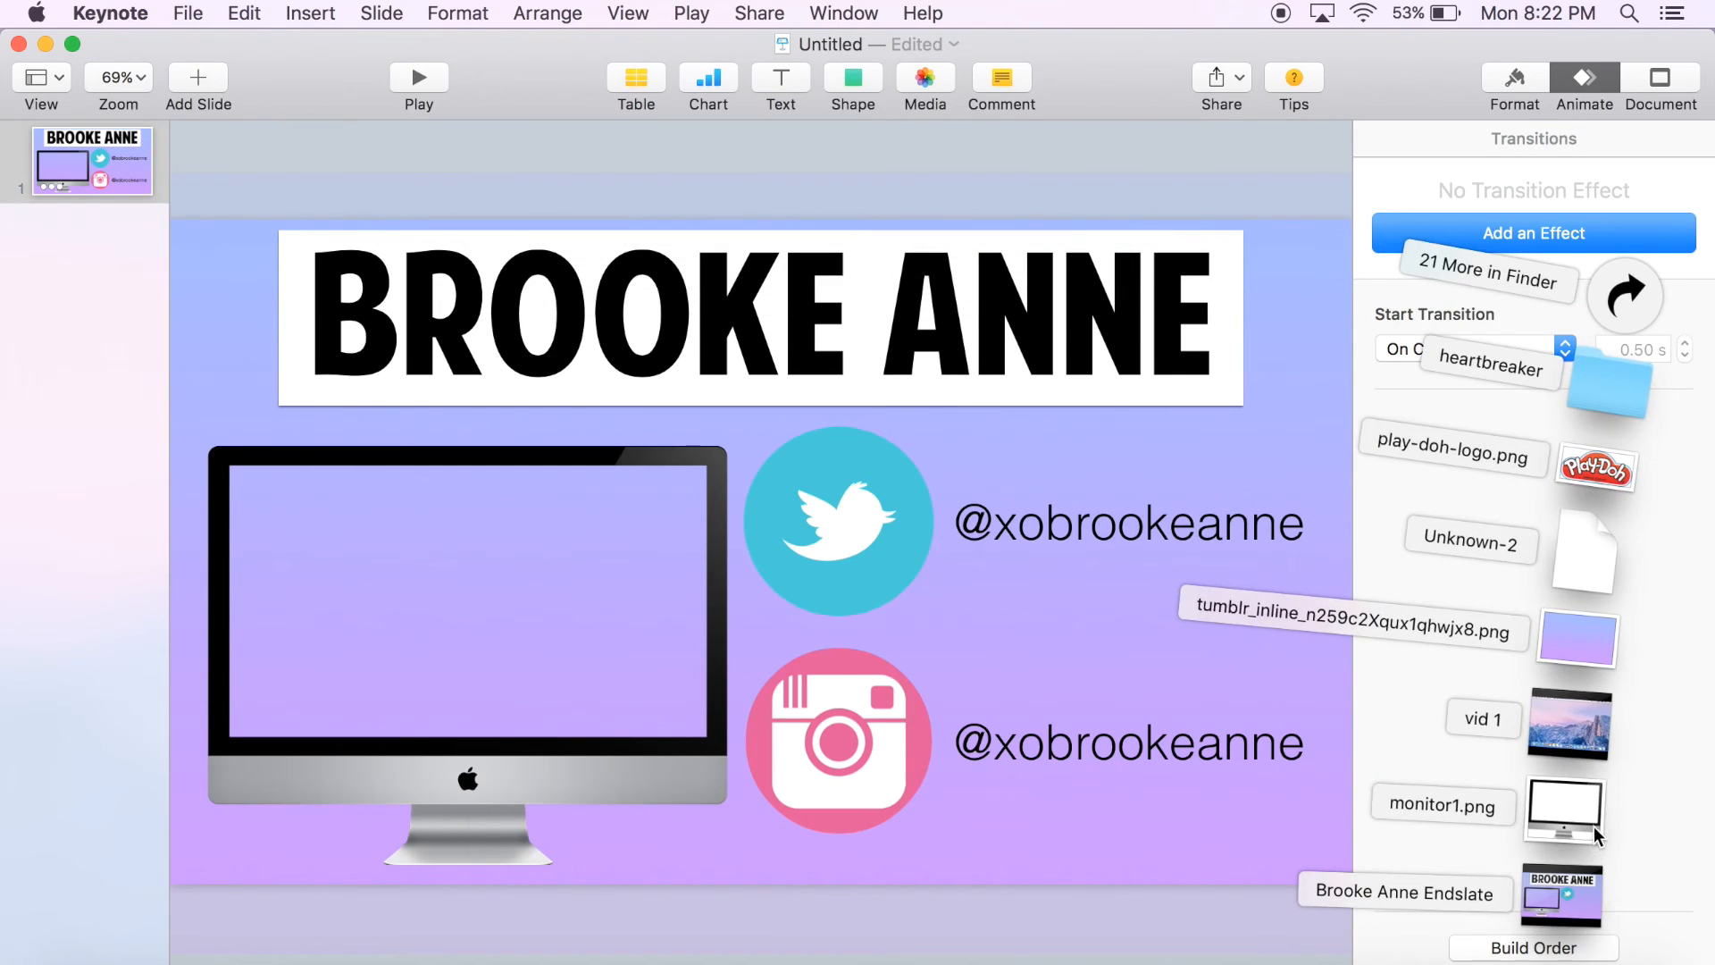
pyautogui.click(1579, 904)
pyautogui.click(869, 790)
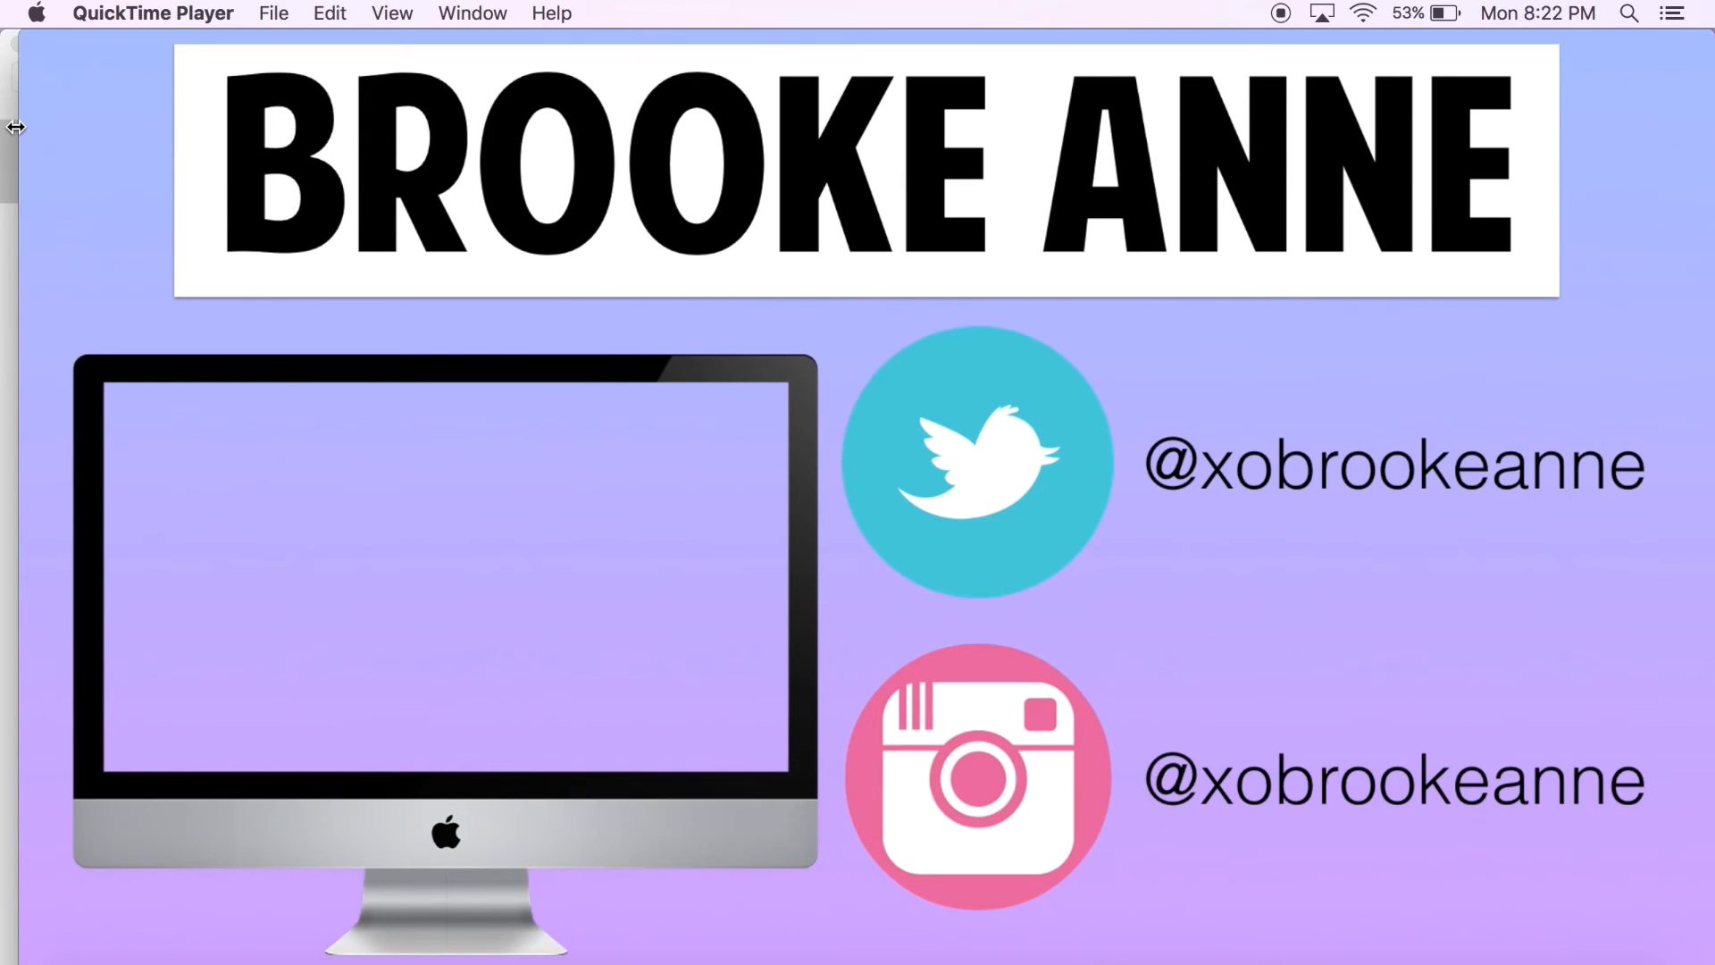
pyautogui.moveTo(16, 126); pyautogui.dragTo(646, 239)
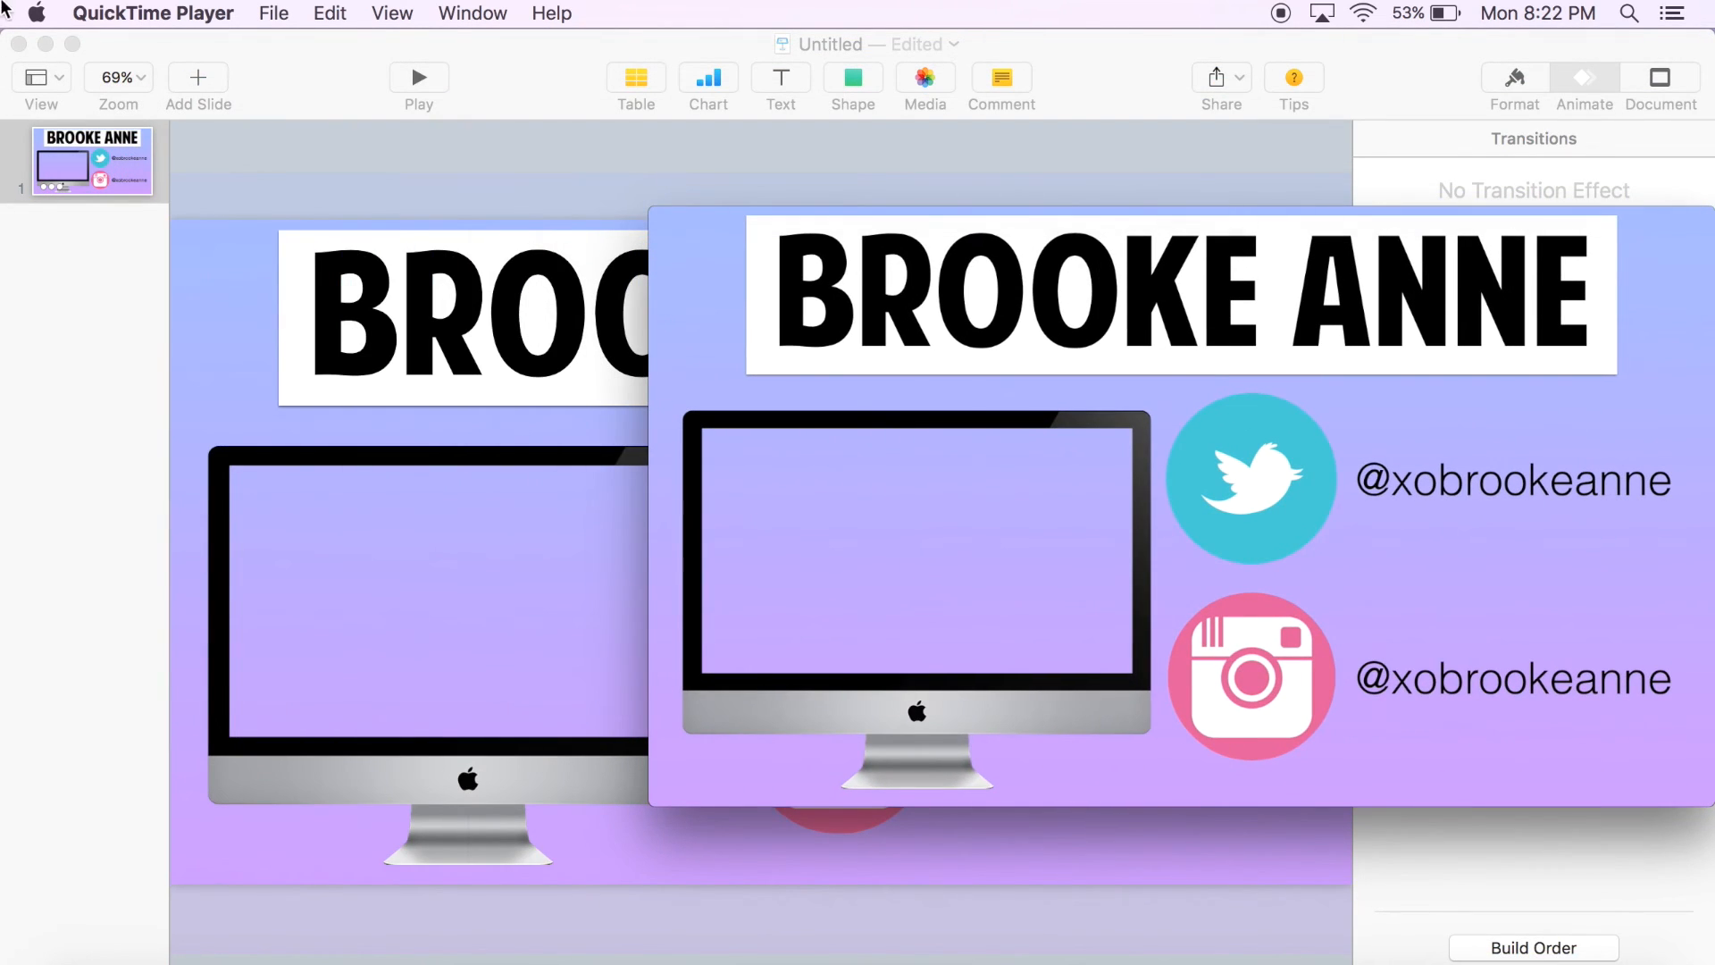
# Step: Close the untitled Keynote presentation and delete it without saving, repositioning the movie window fully into view on the desktop
pyautogui.click(20, 44)
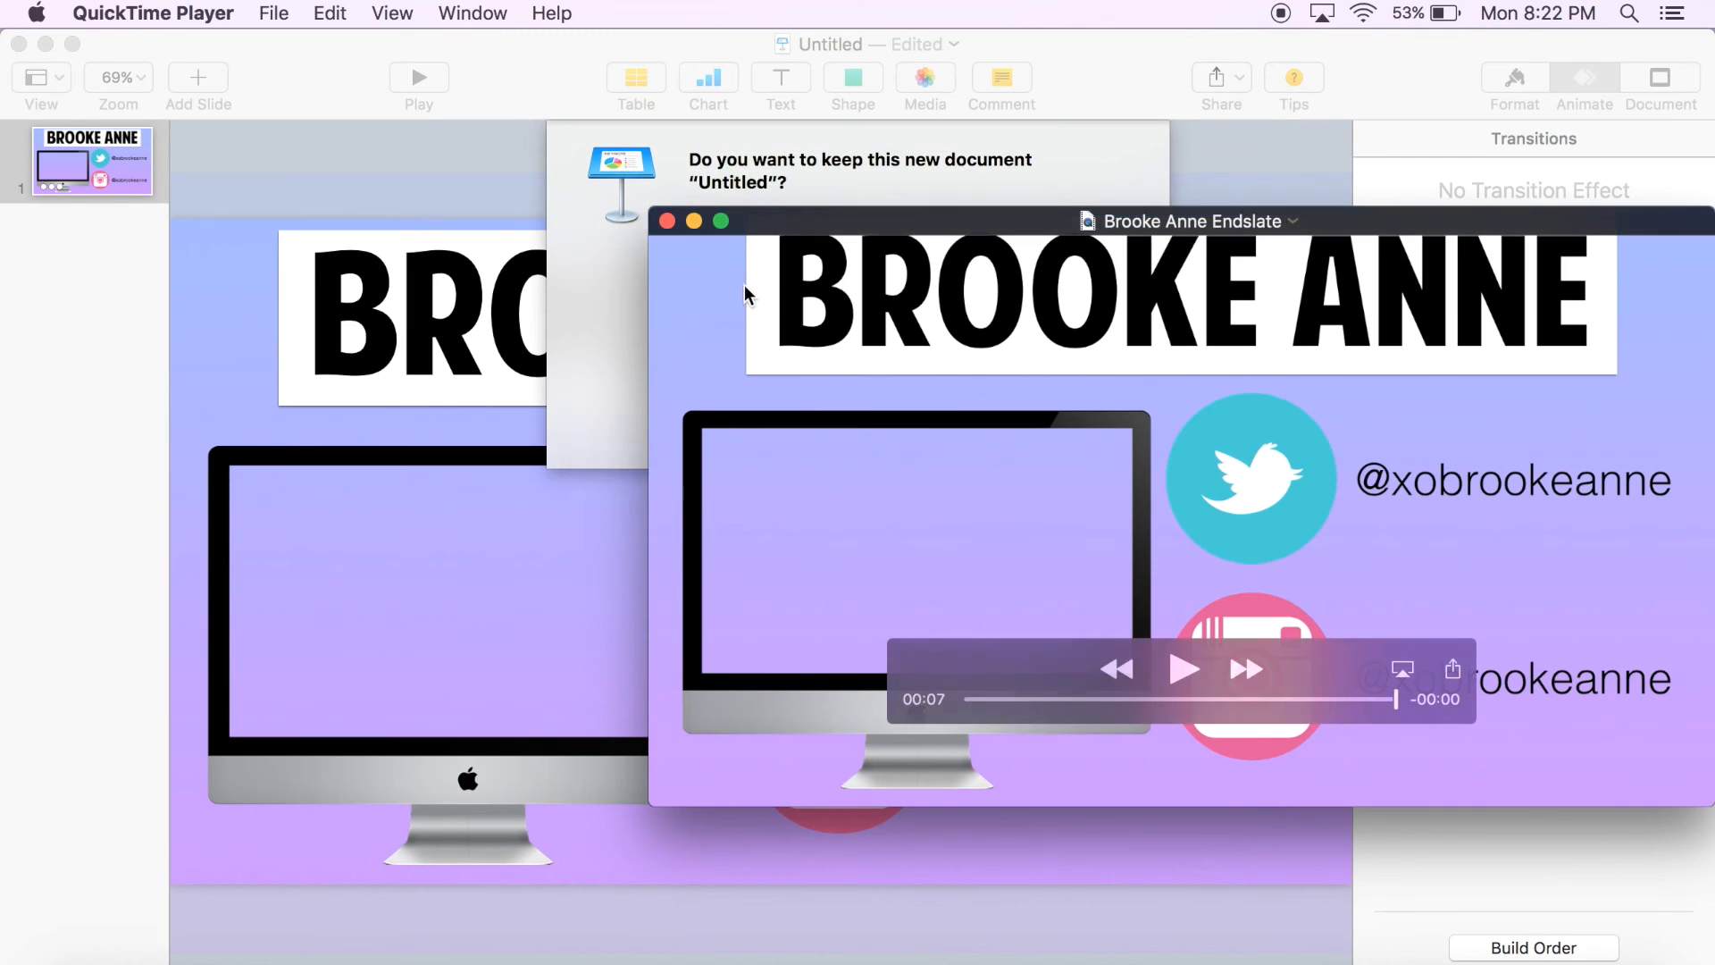
pyautogui.moveTo(961, 229); pyautogui.dragTo(875, 516)
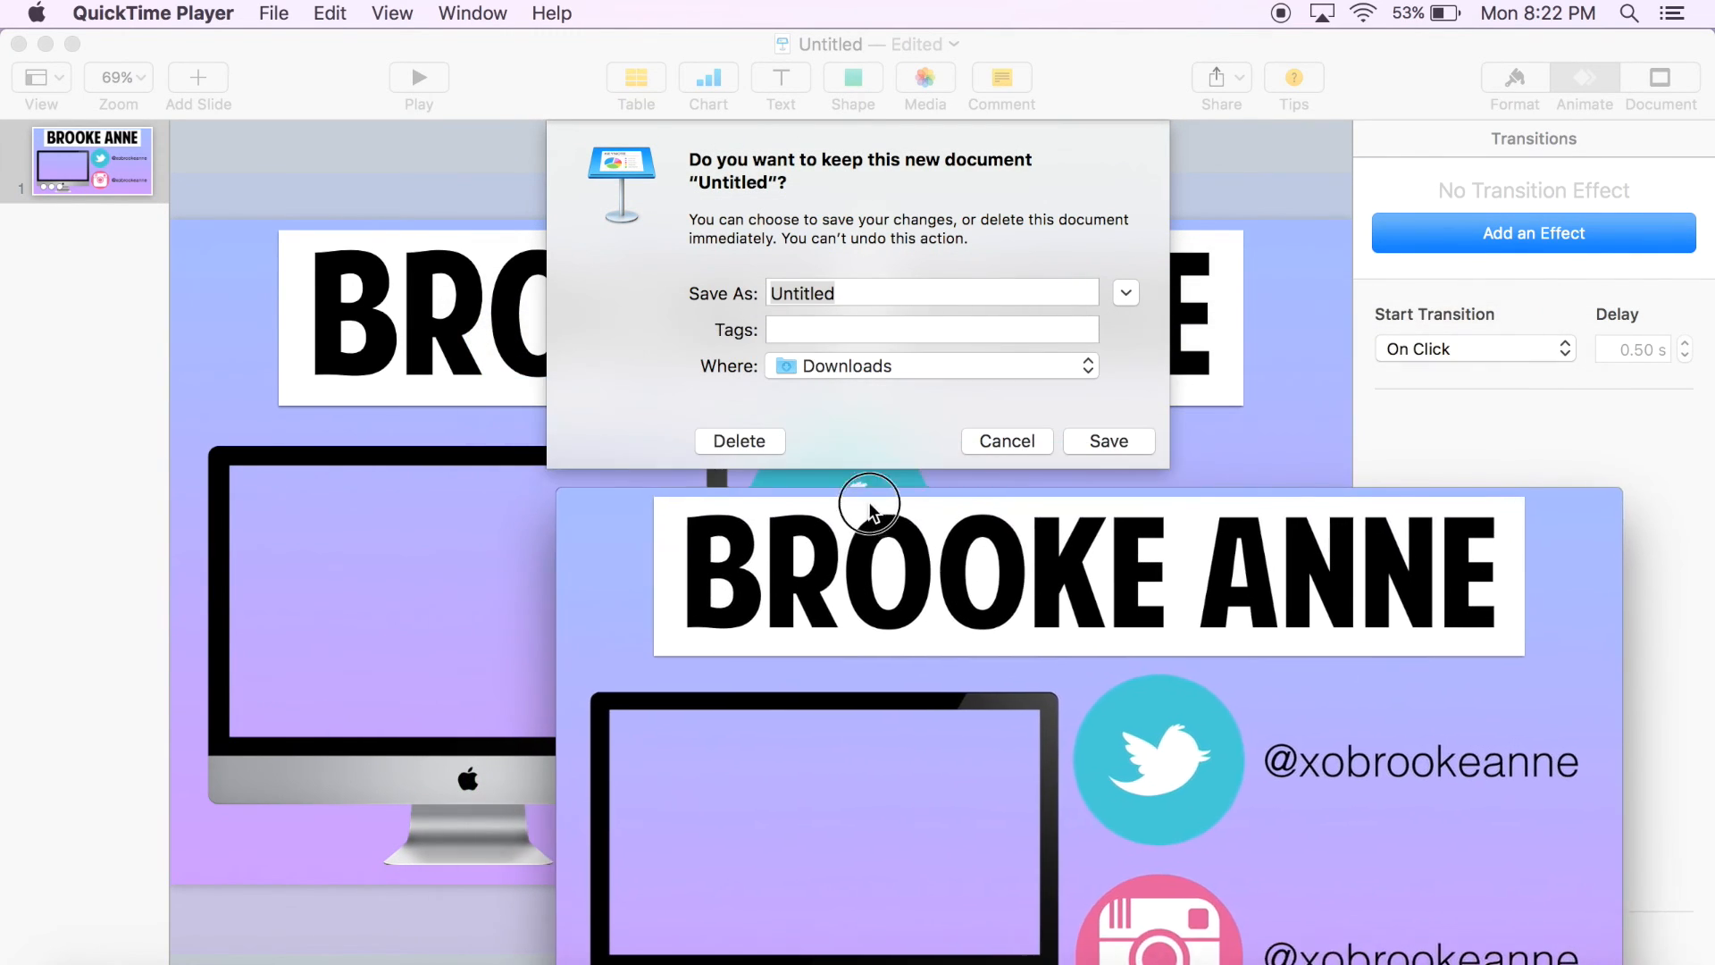
pyautogui.click(780, 434)
pyautogui.click(775, 437)
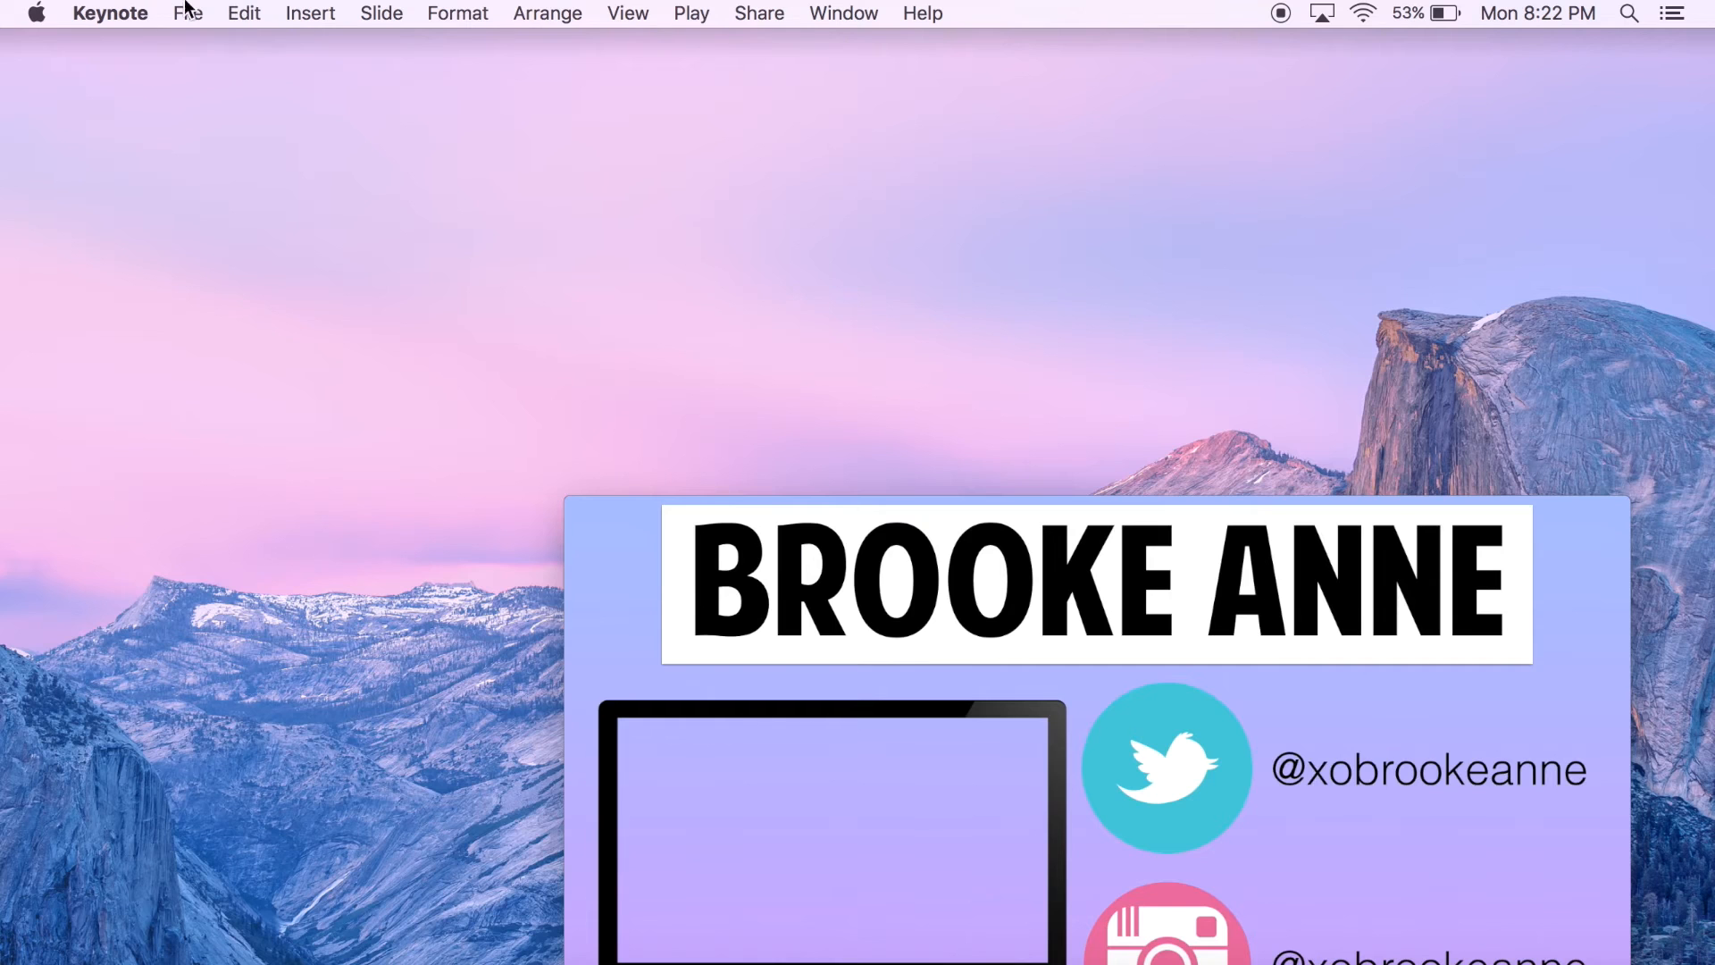
pyautogui.moveTo(922, 538); pyautogui.dragTo(536, 170)
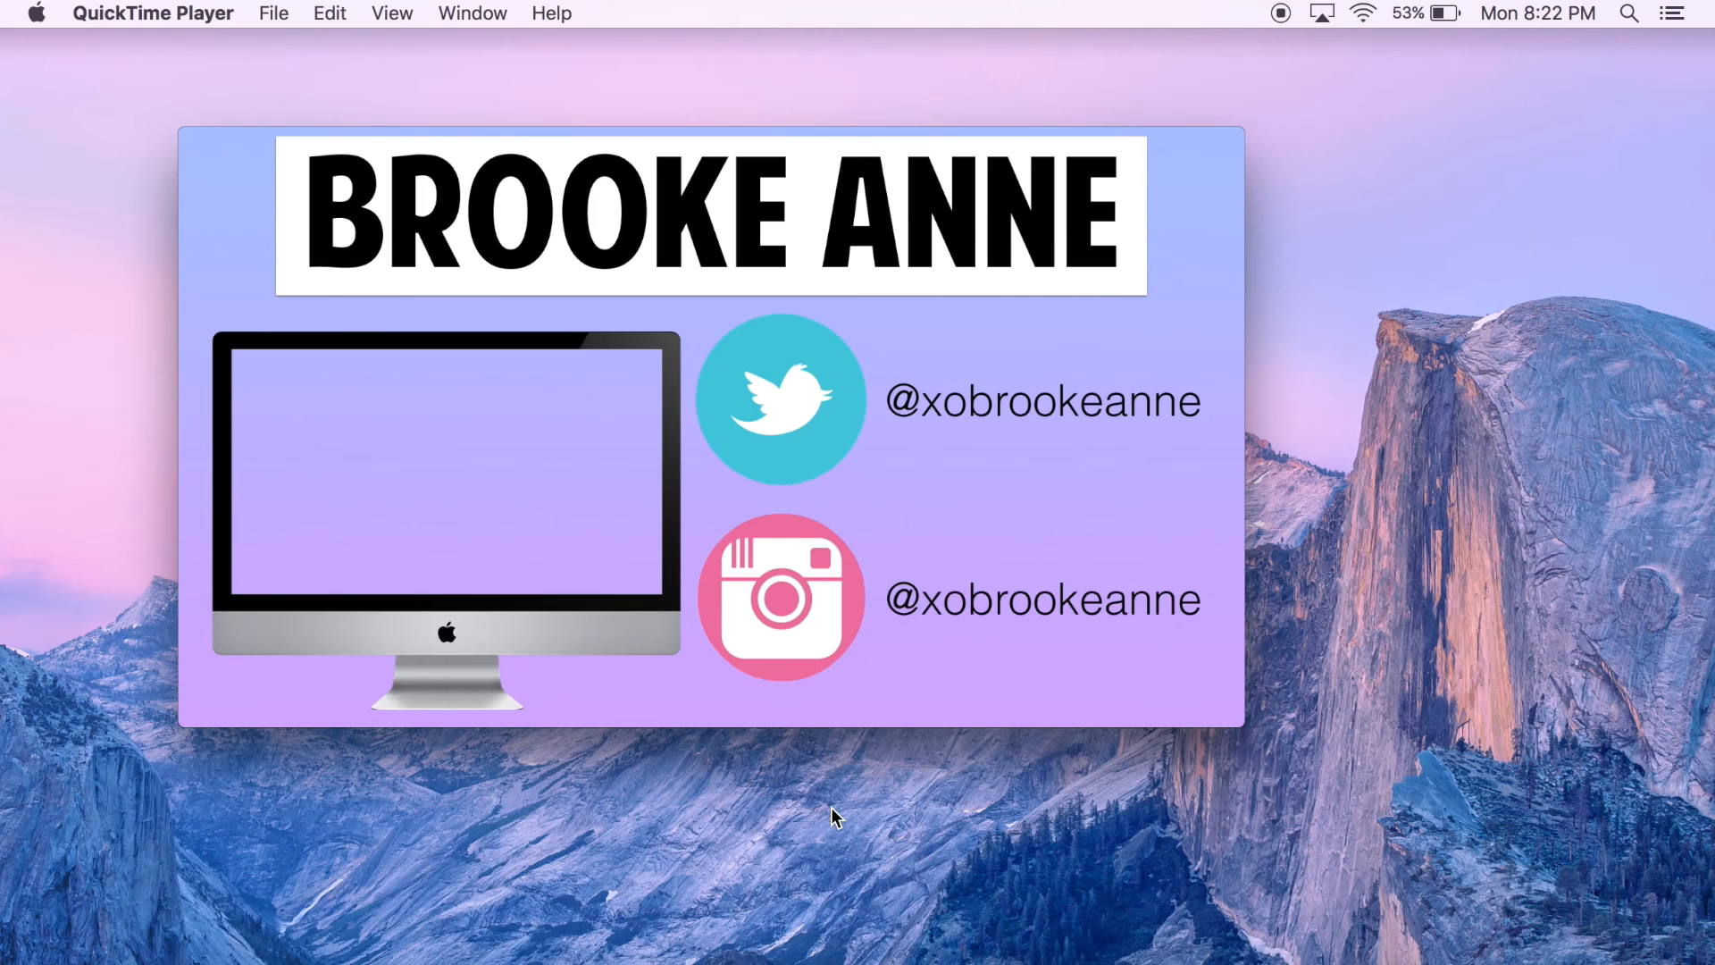